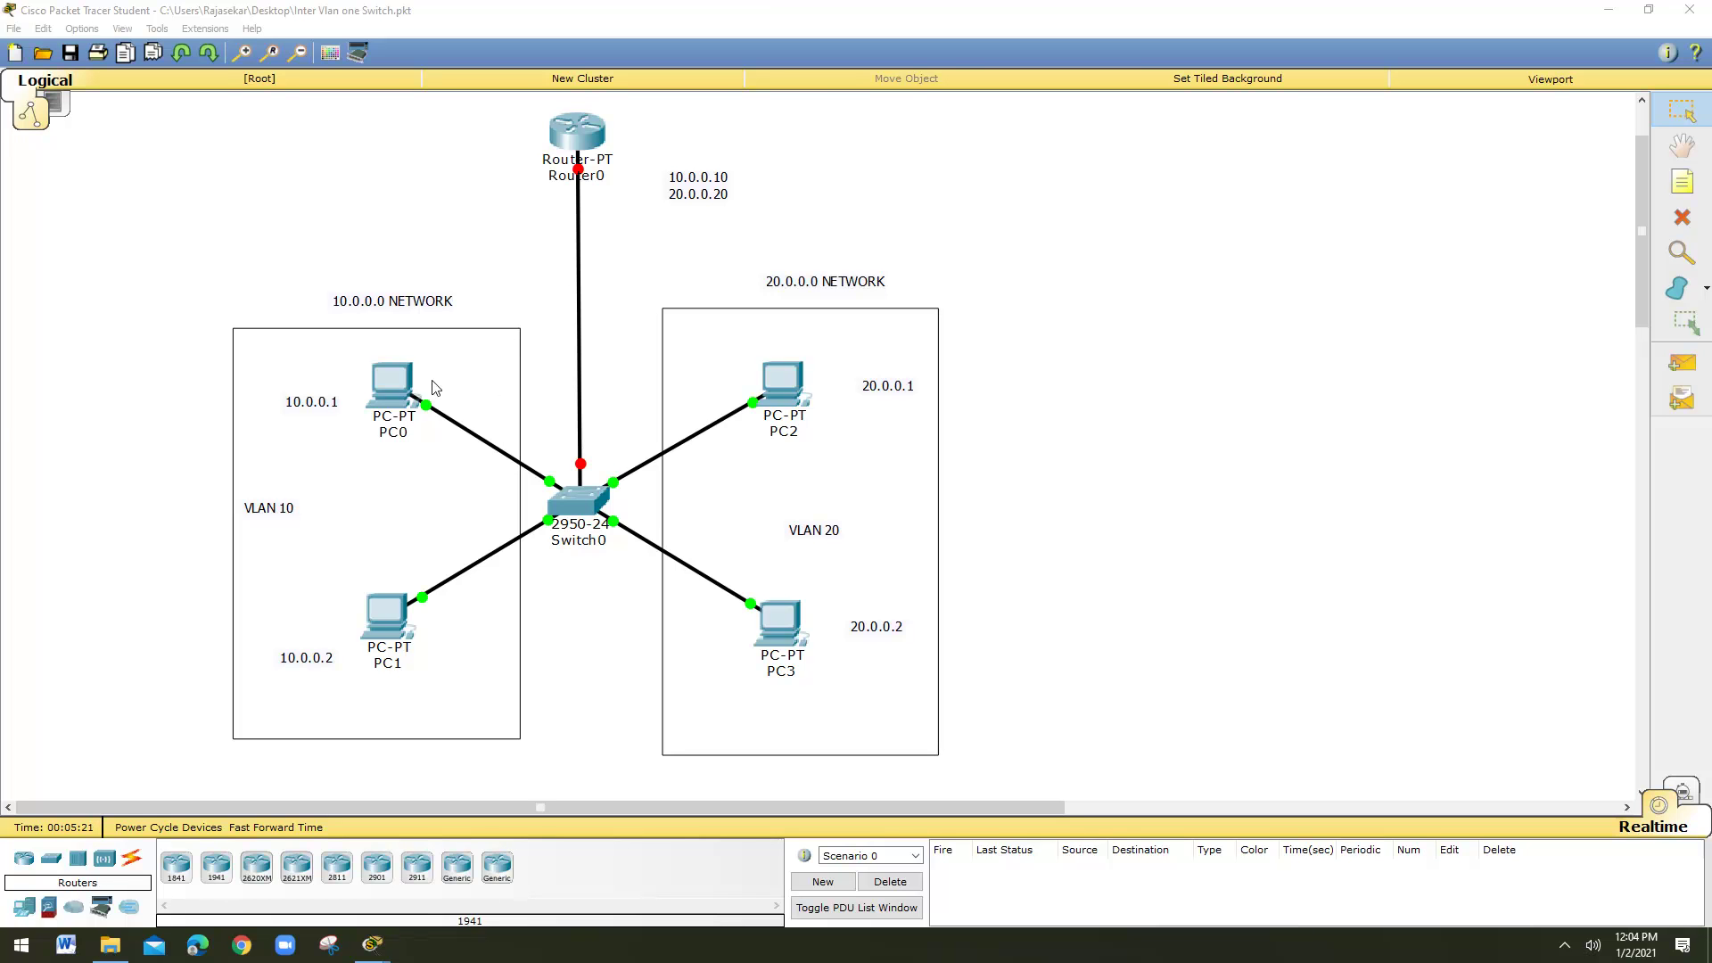
Configure PC0 with static IP address 10.0.0.1, subnet mask 255.0.0.0 and default gateway 10.0.0.10
left_click(397, 389)
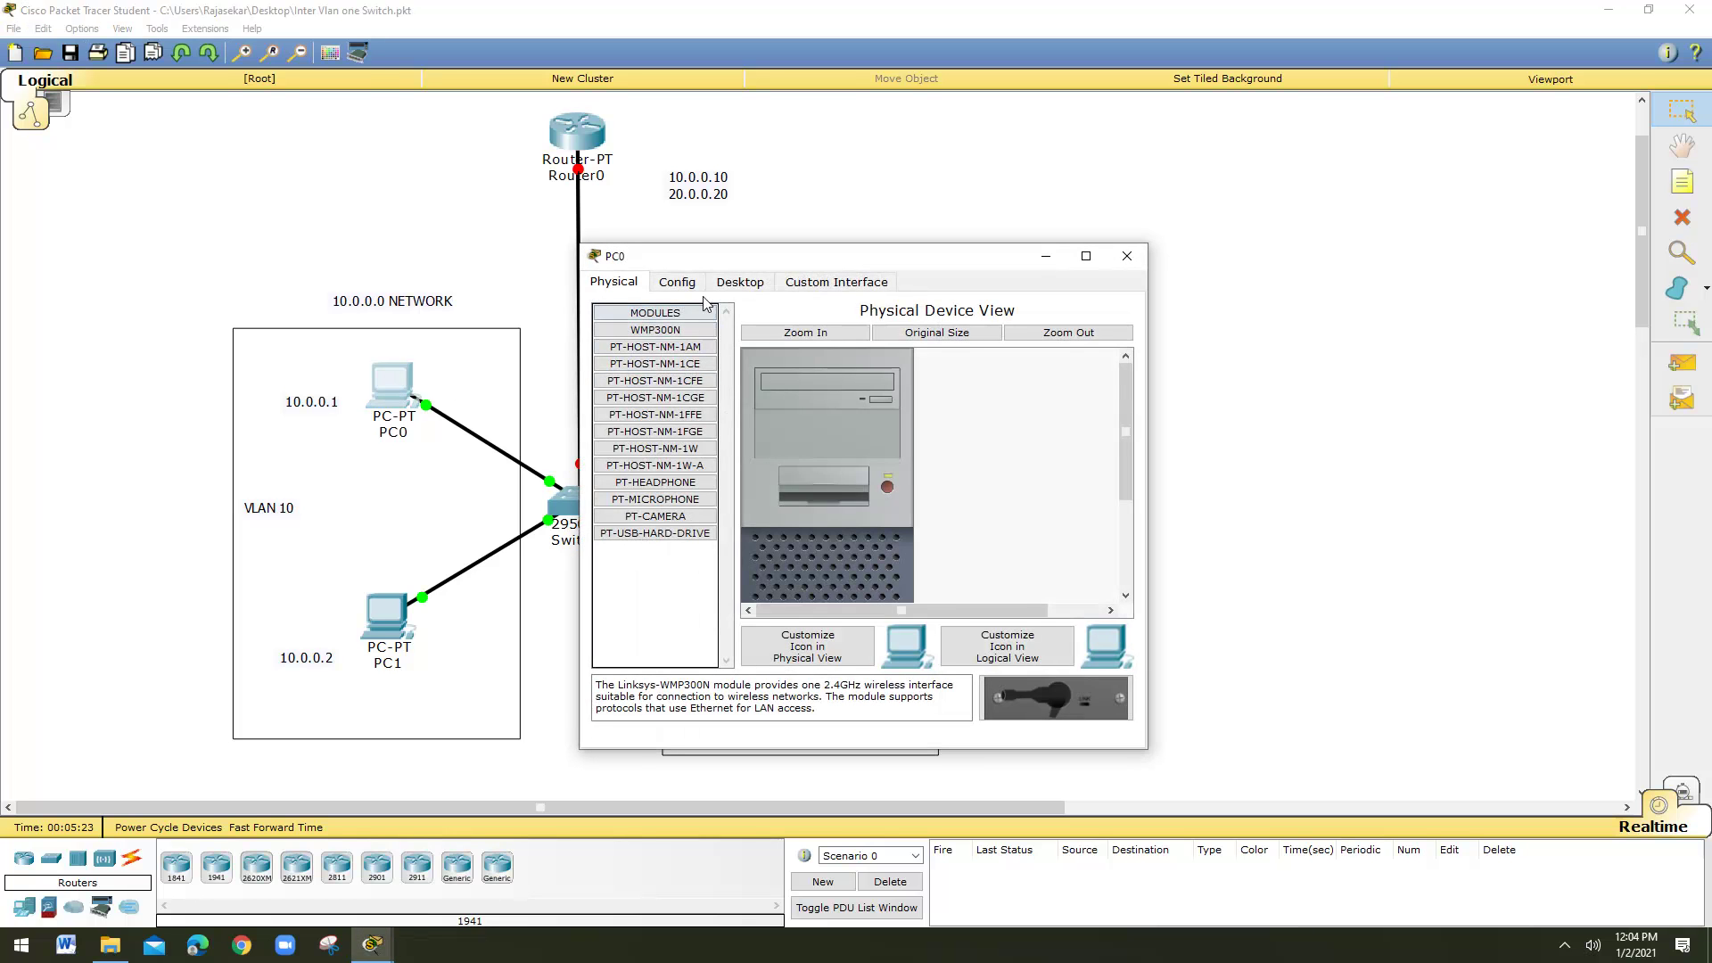
left_click(740, 282)
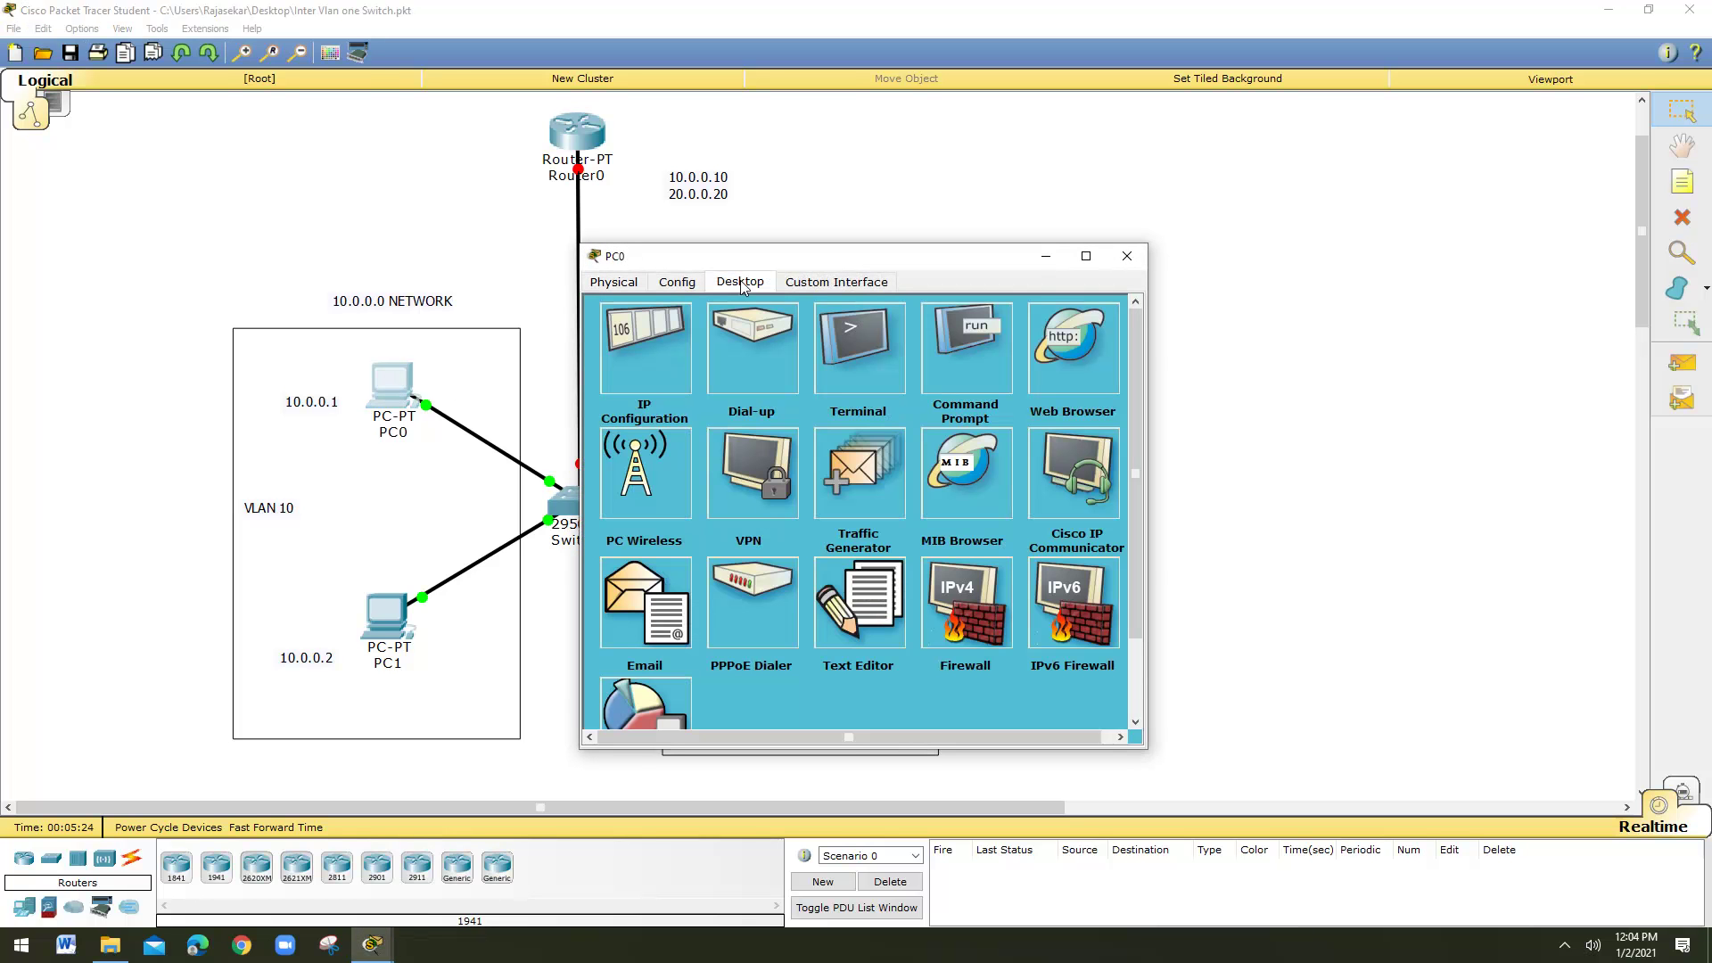
left_click(645, 367)
left_click(839, 381)
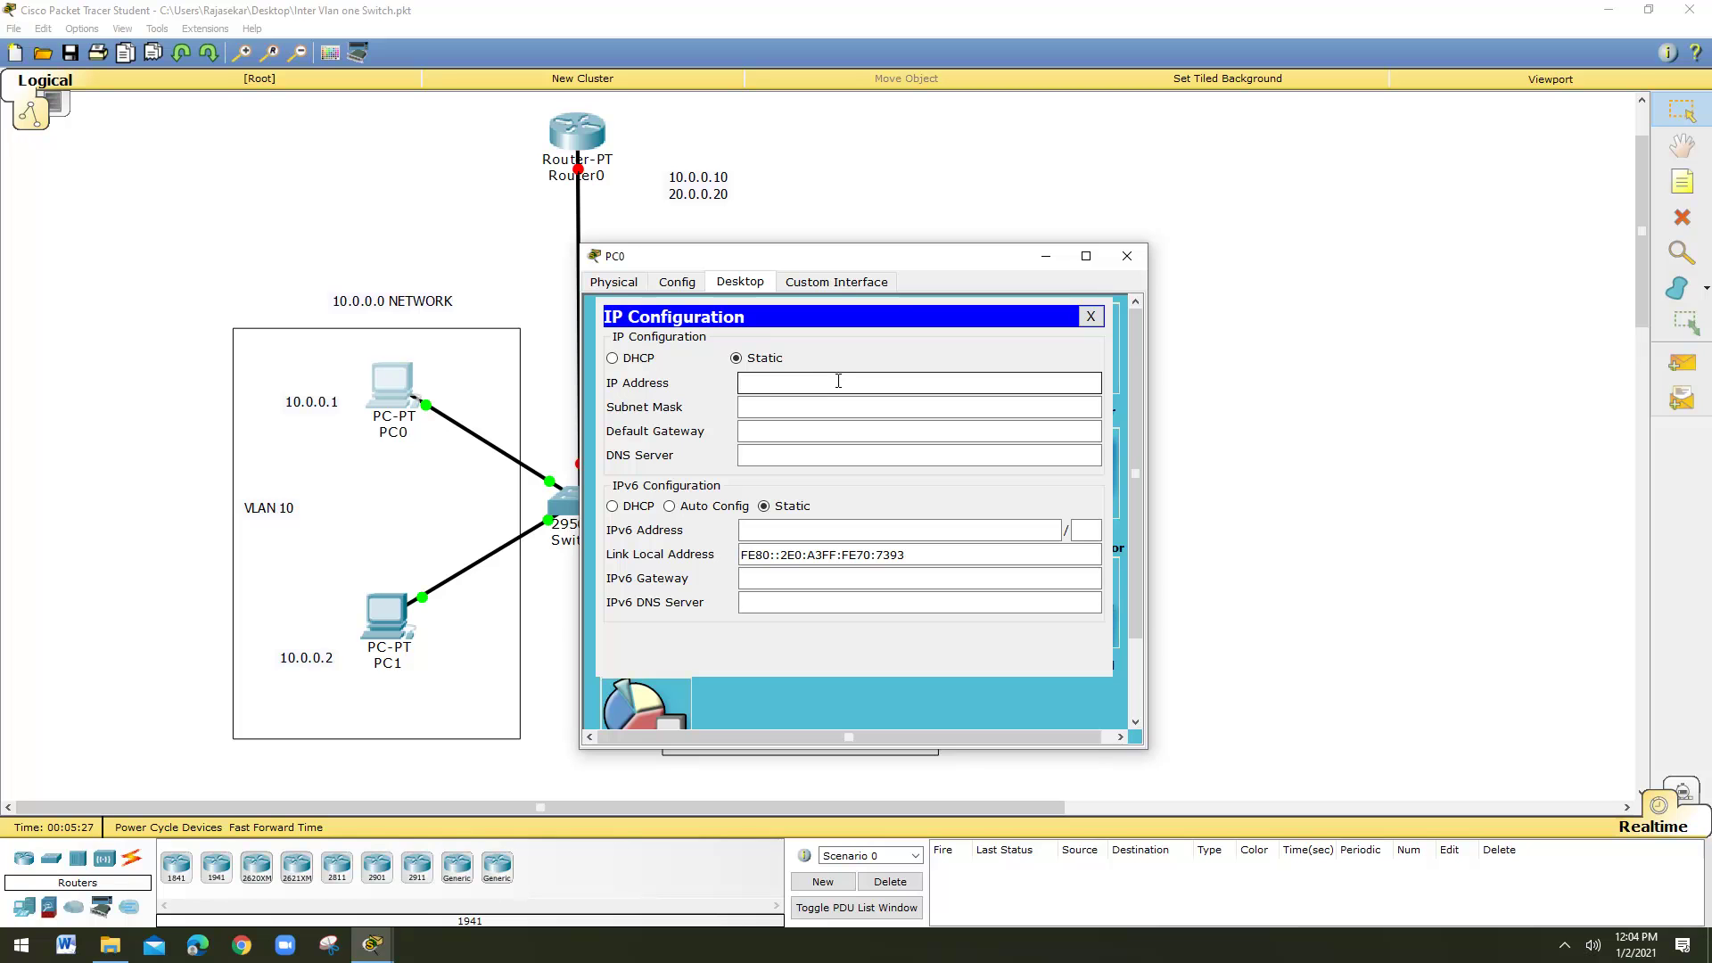
type("10.0.0.1")
left_click(843, 407)
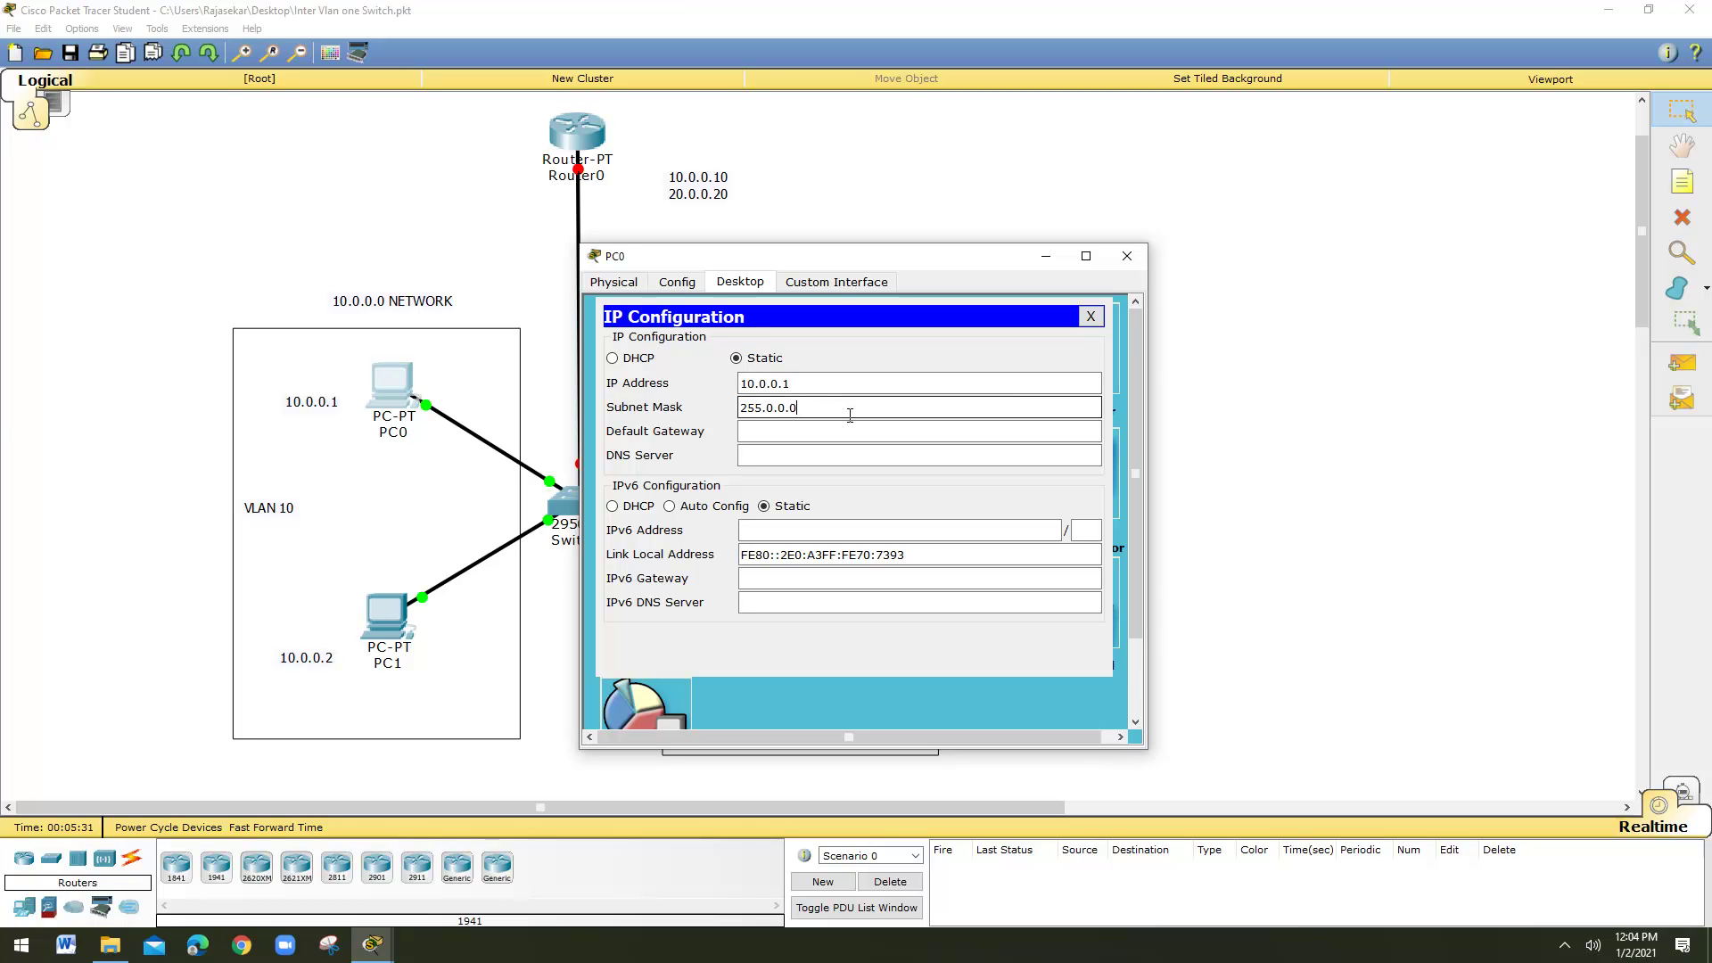
left_click(853, 434)
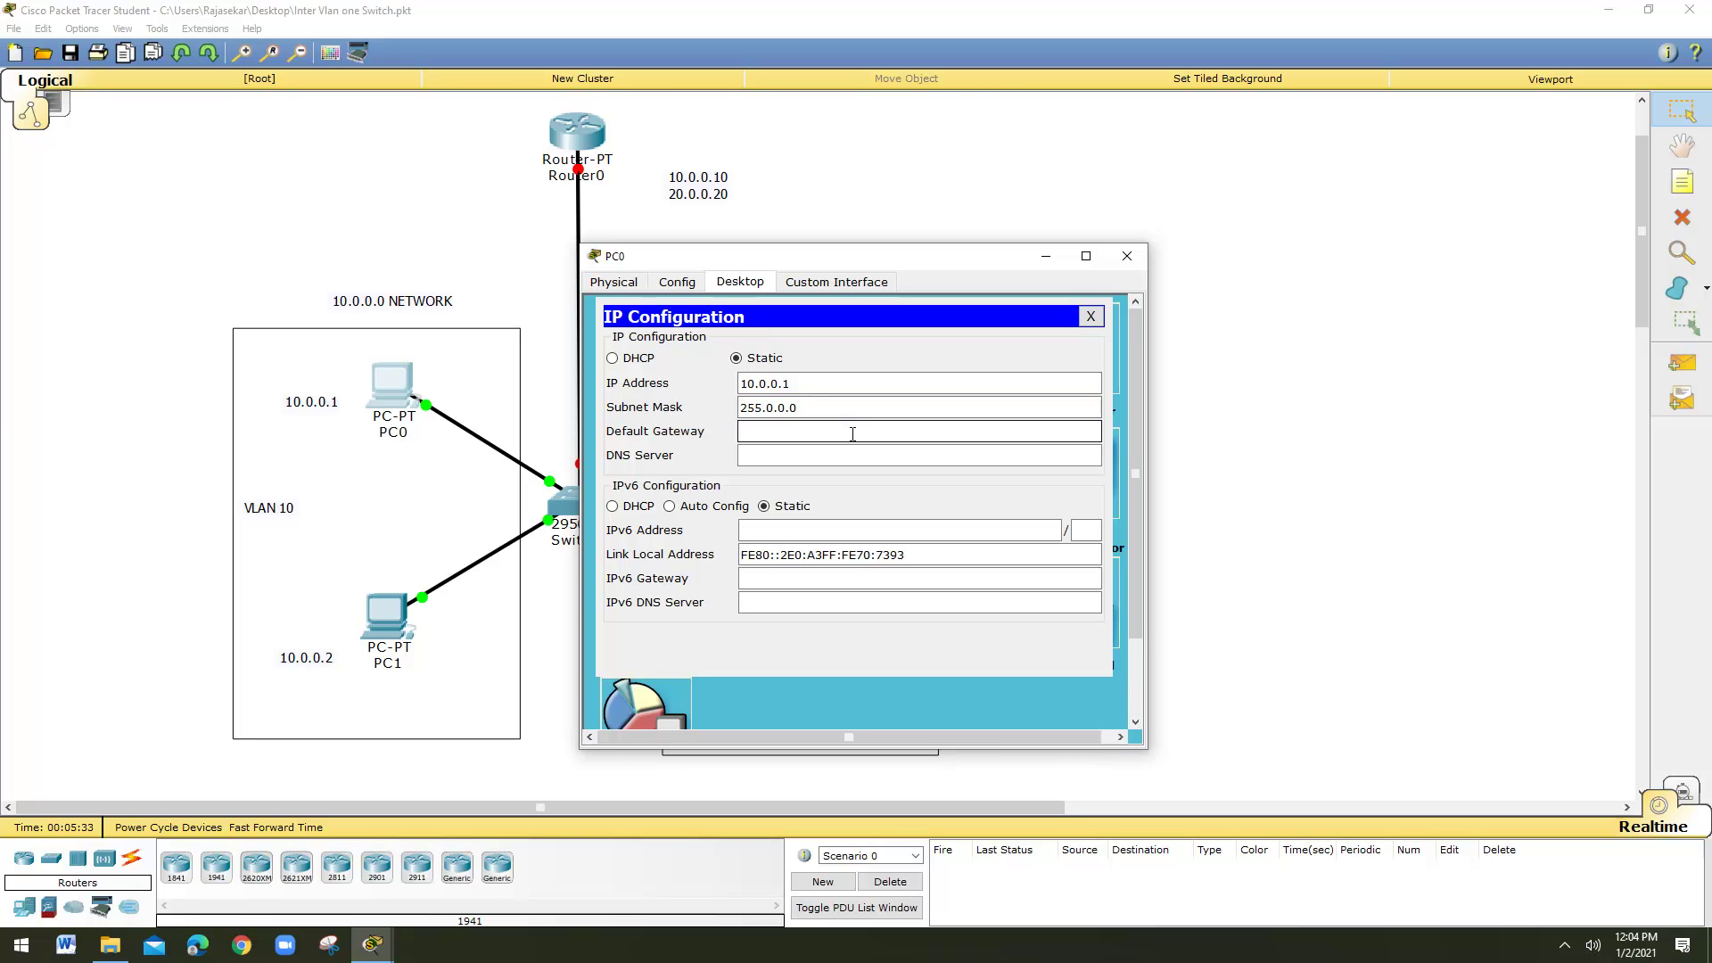
type("10.0.0.10")
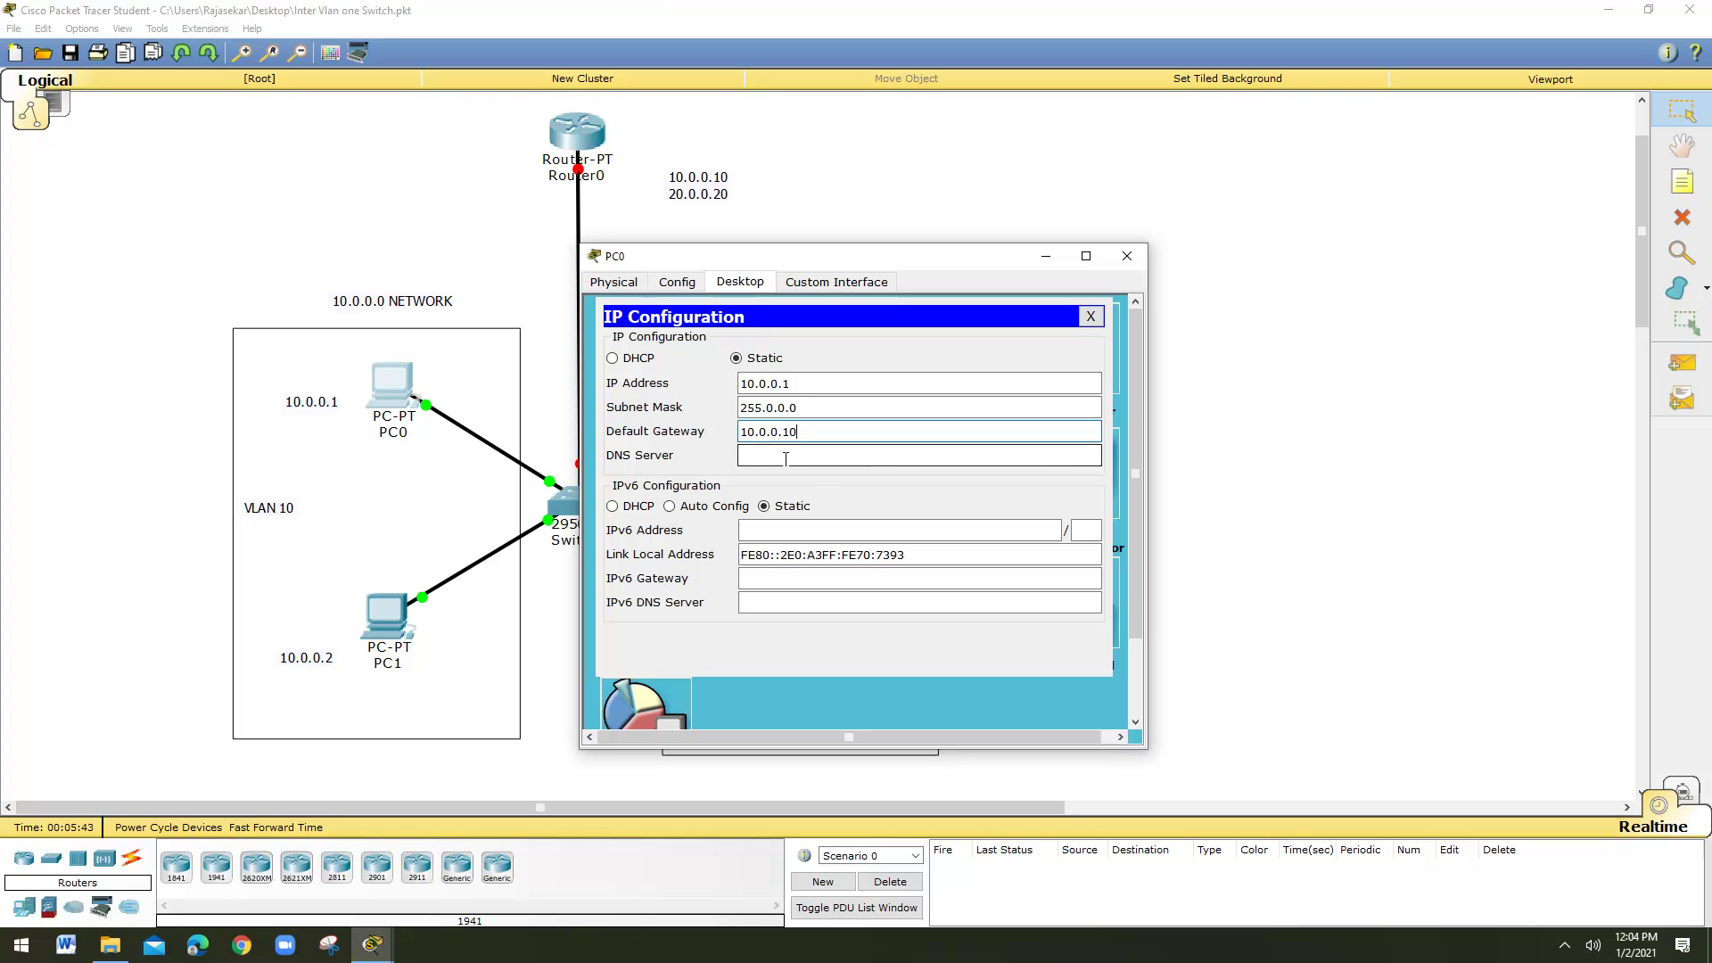
left_click(1090, 317)
left_click(1126, 256)
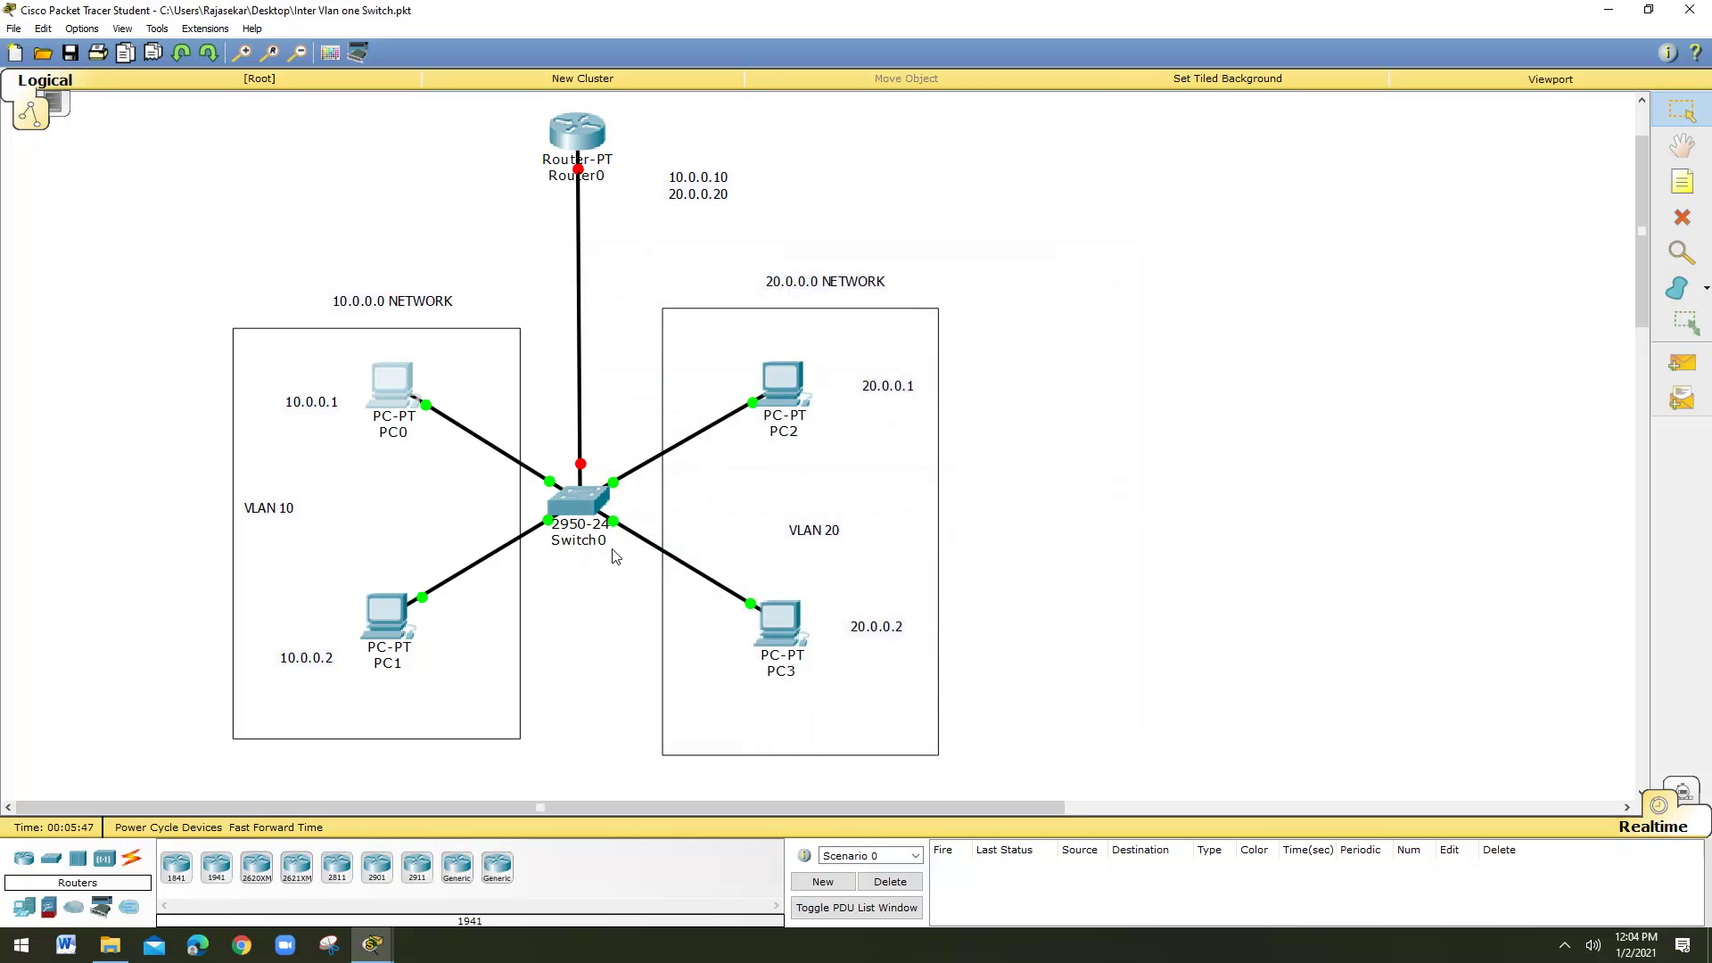
Configure PC1 with static IP address 10.0.0.2, subnet mask 255.0.0.0 and default gateway 10.0.0.10
left_click(399, 608)
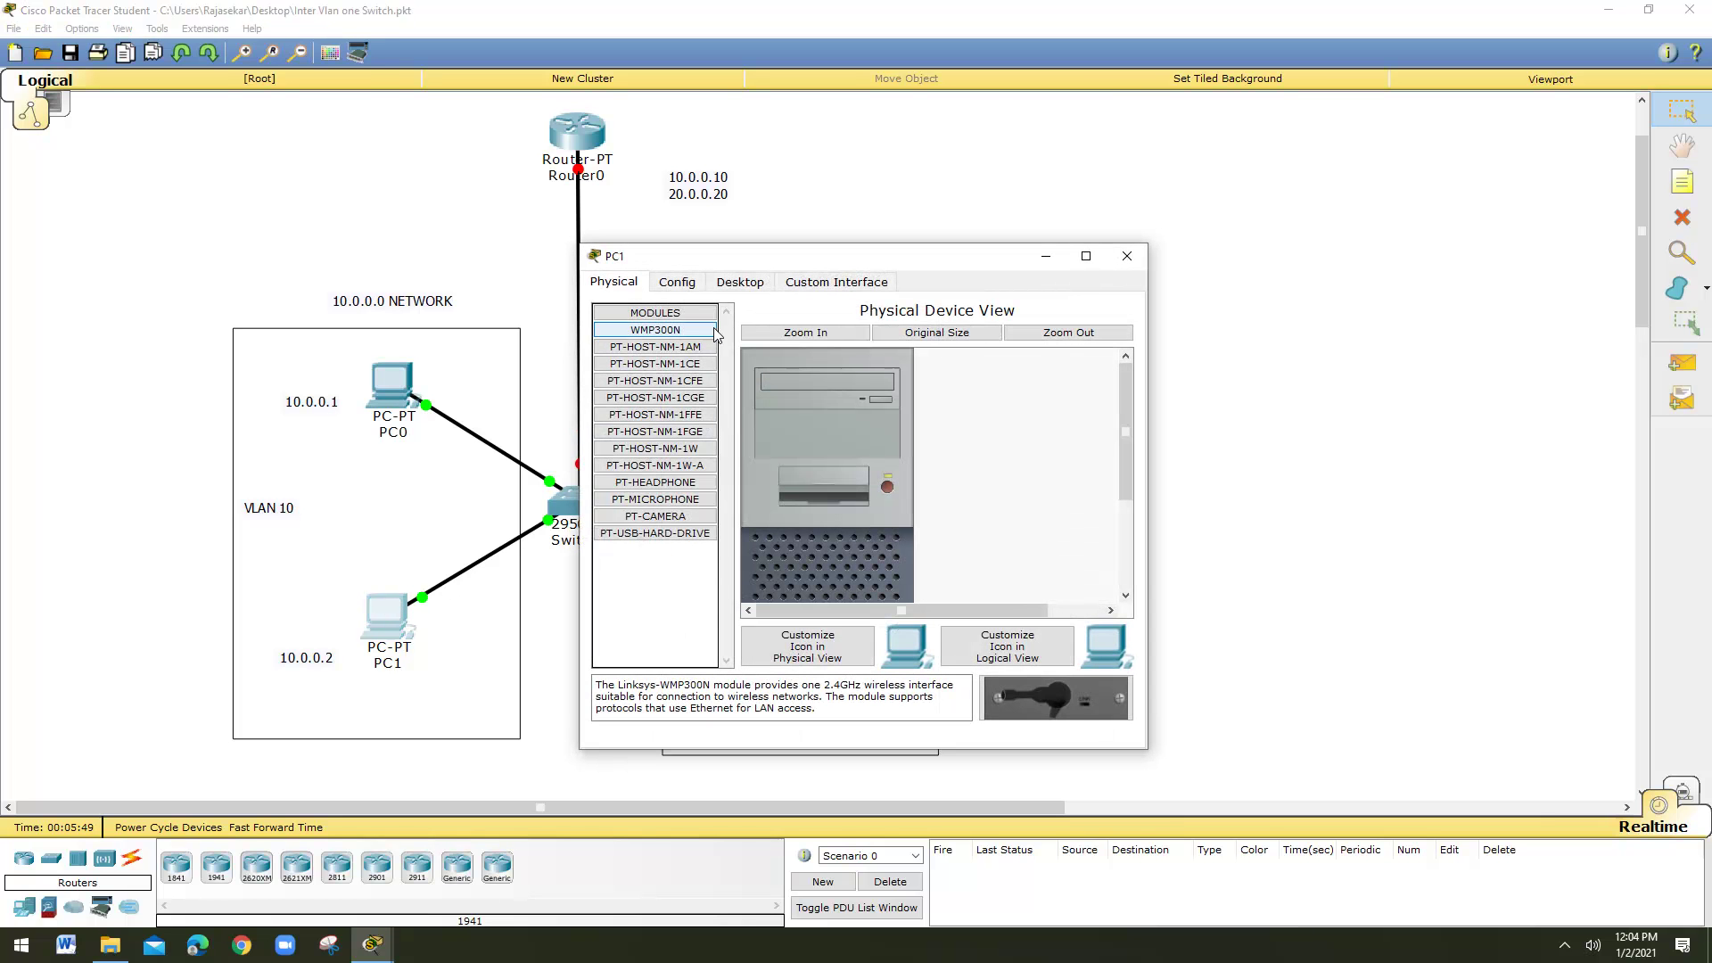
left_click(739, 282)
left_click(656, 362)
left_click(772, 383)
type("10.0.0.")
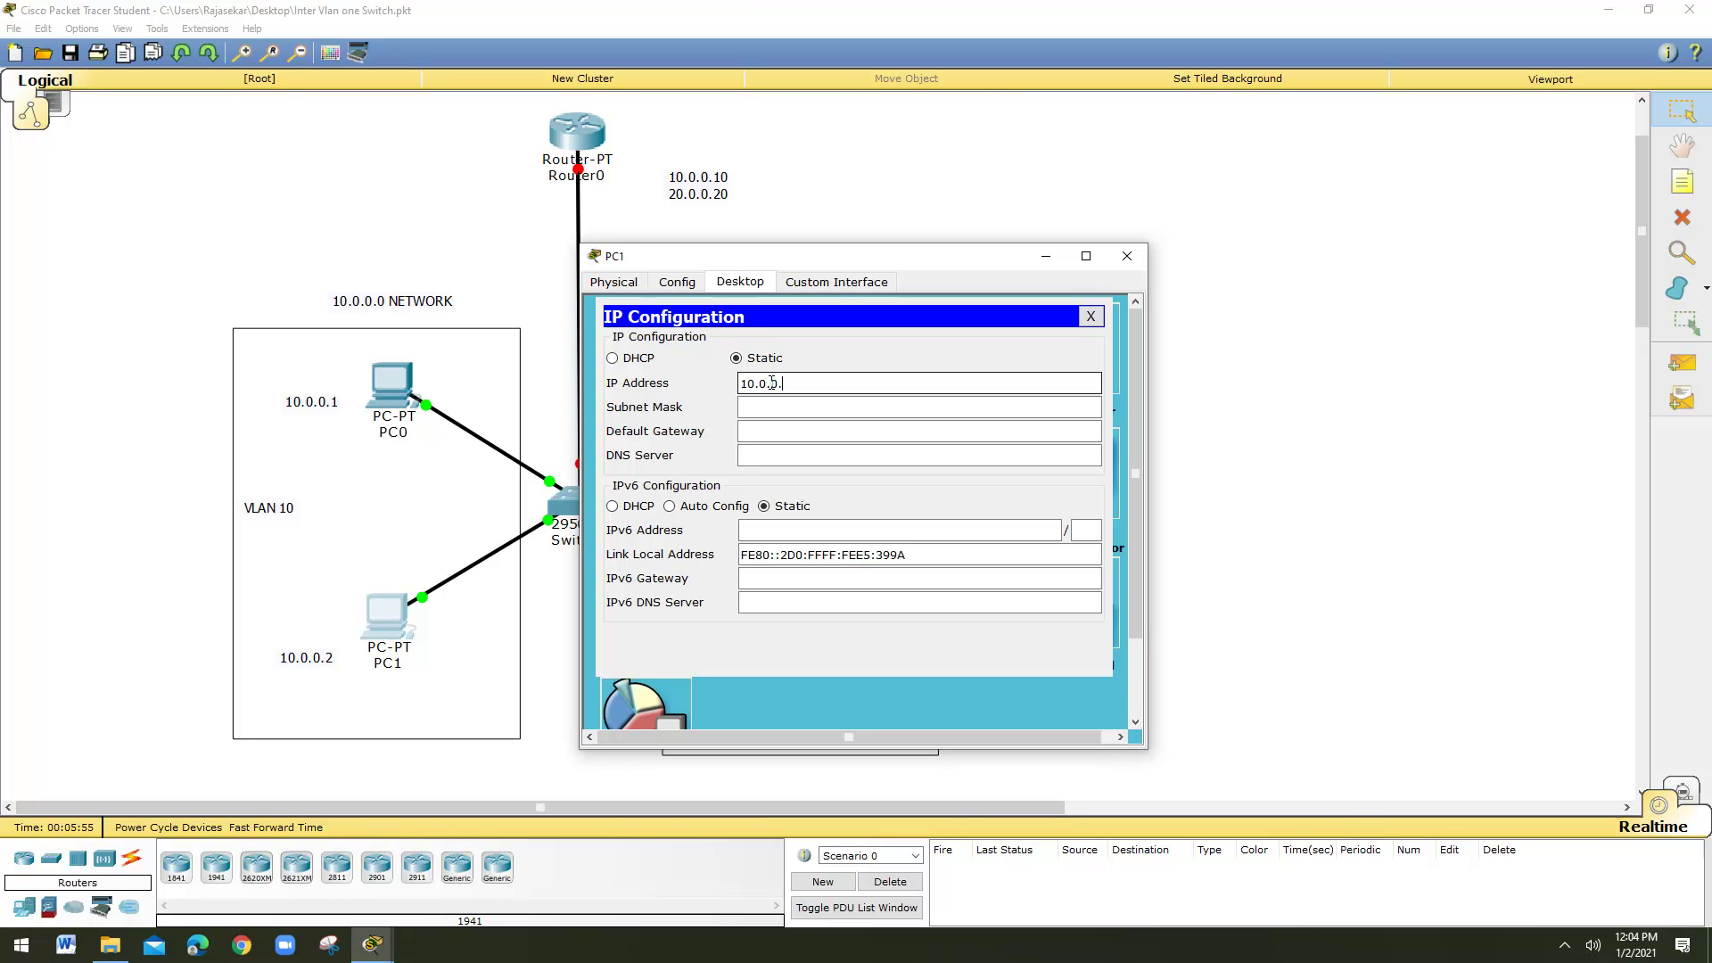
type("2")
left_click(779, 406)
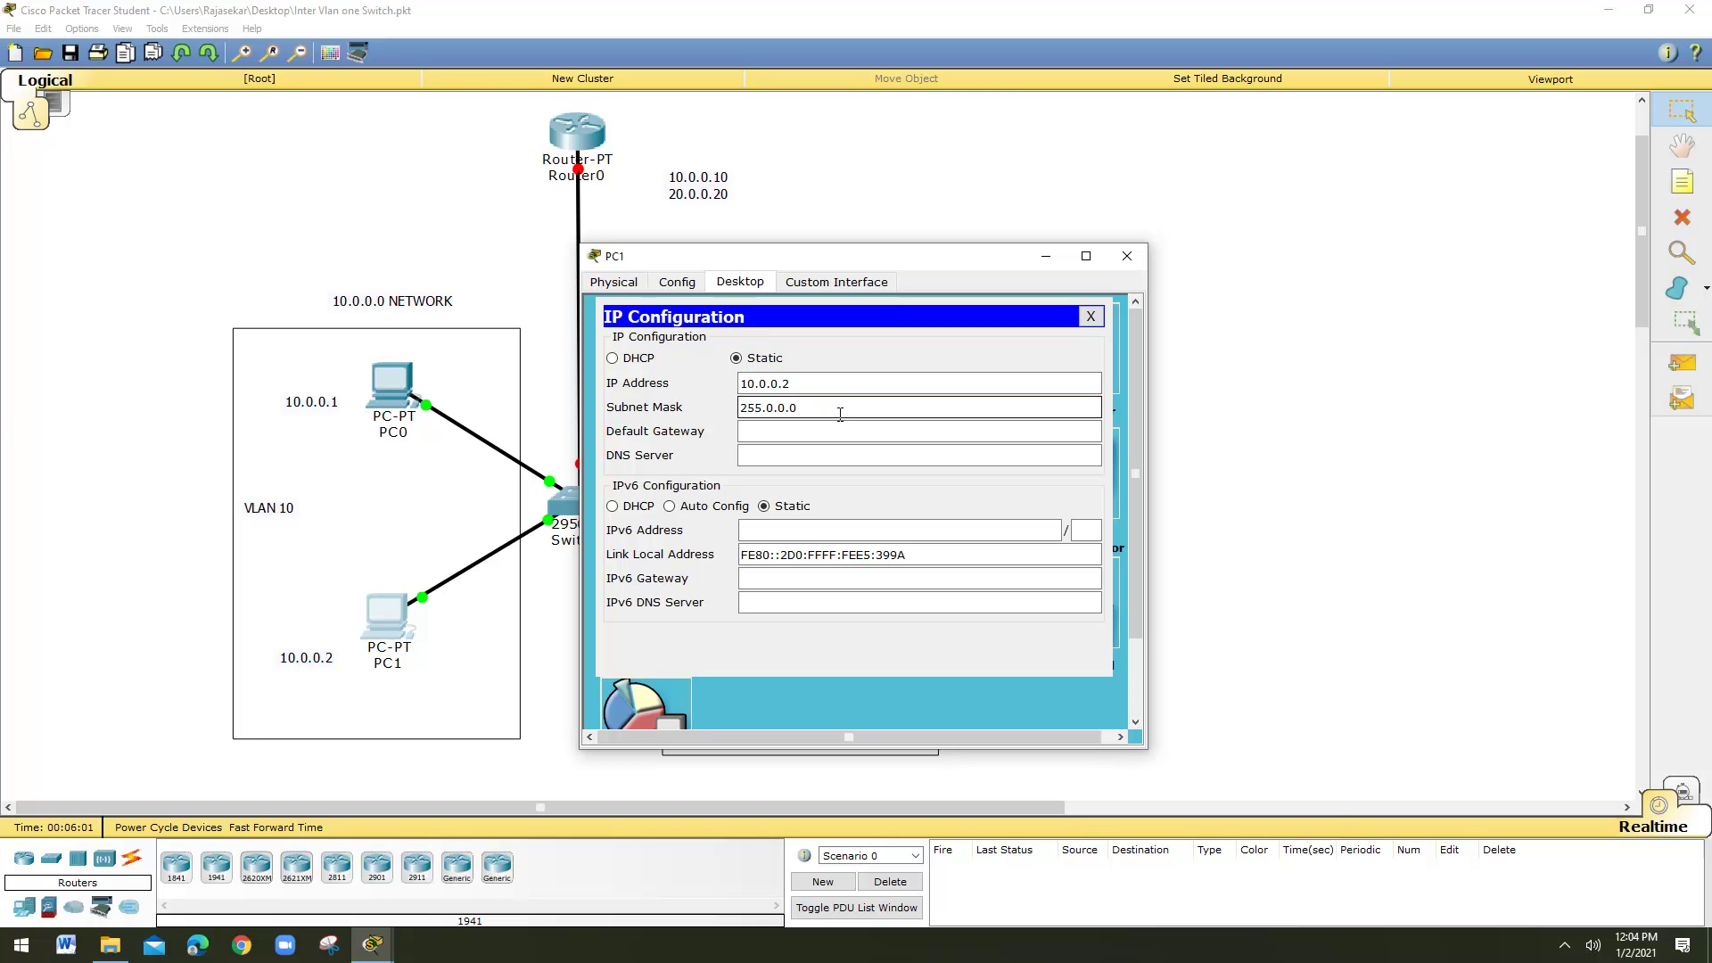
left_click(829, 430)
type("10.0.0.10")
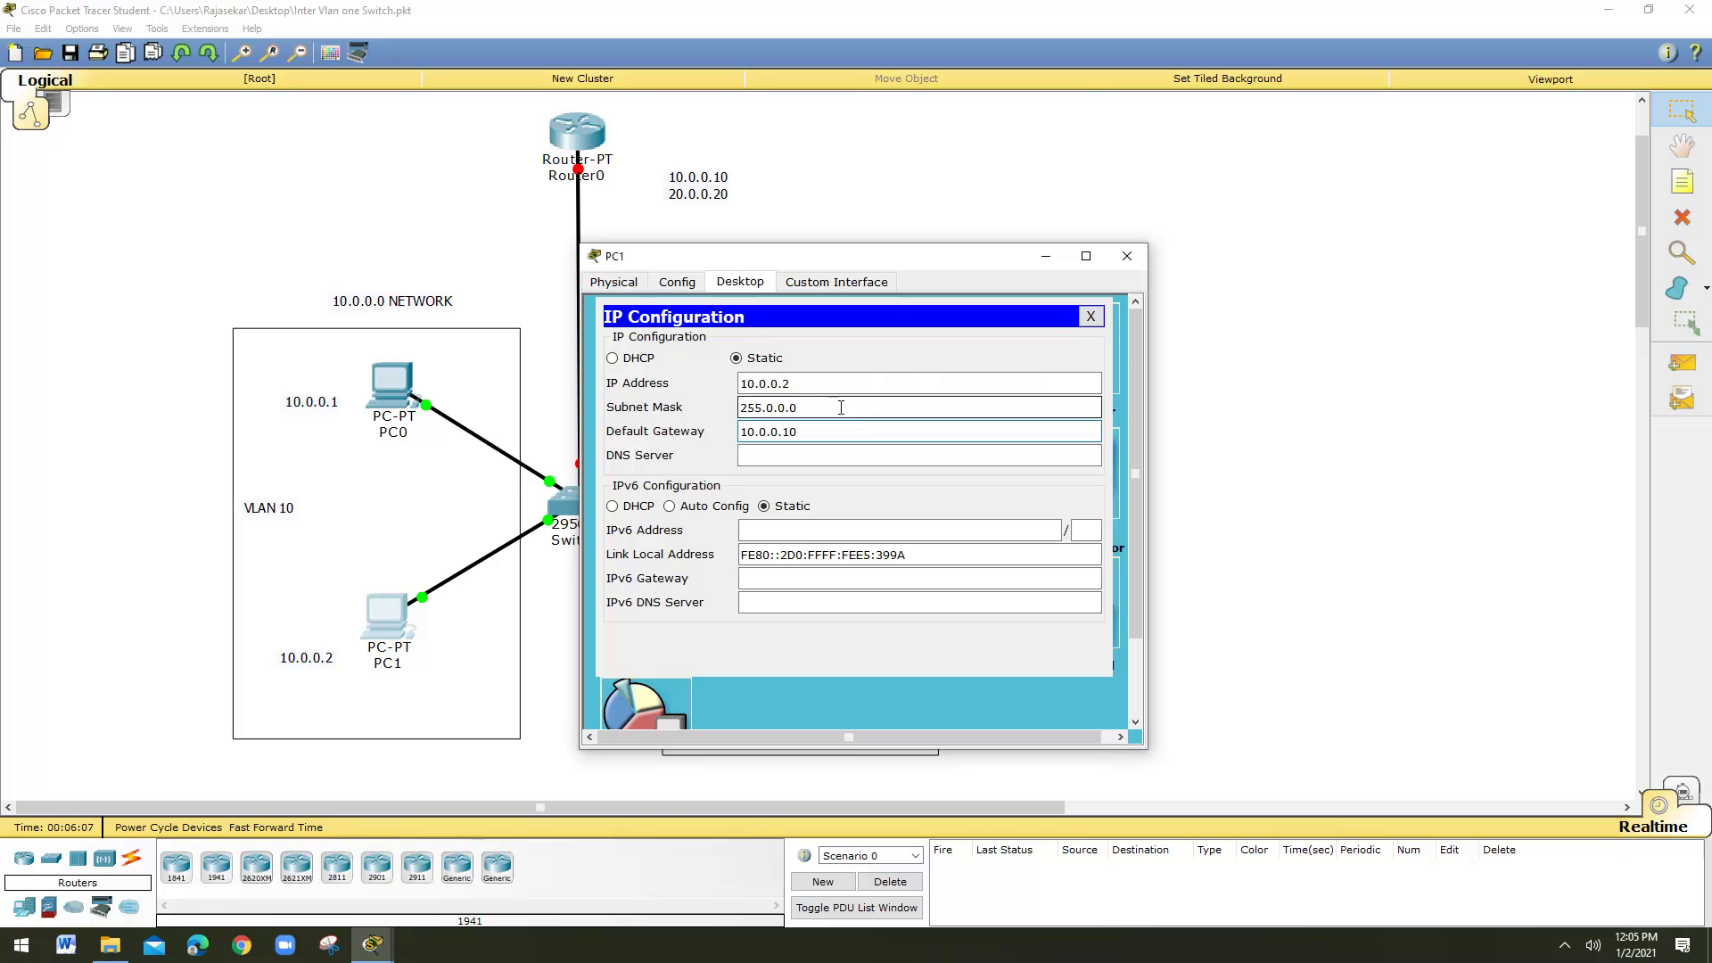
left_click(1090, 316)
left_click(1127, 256)
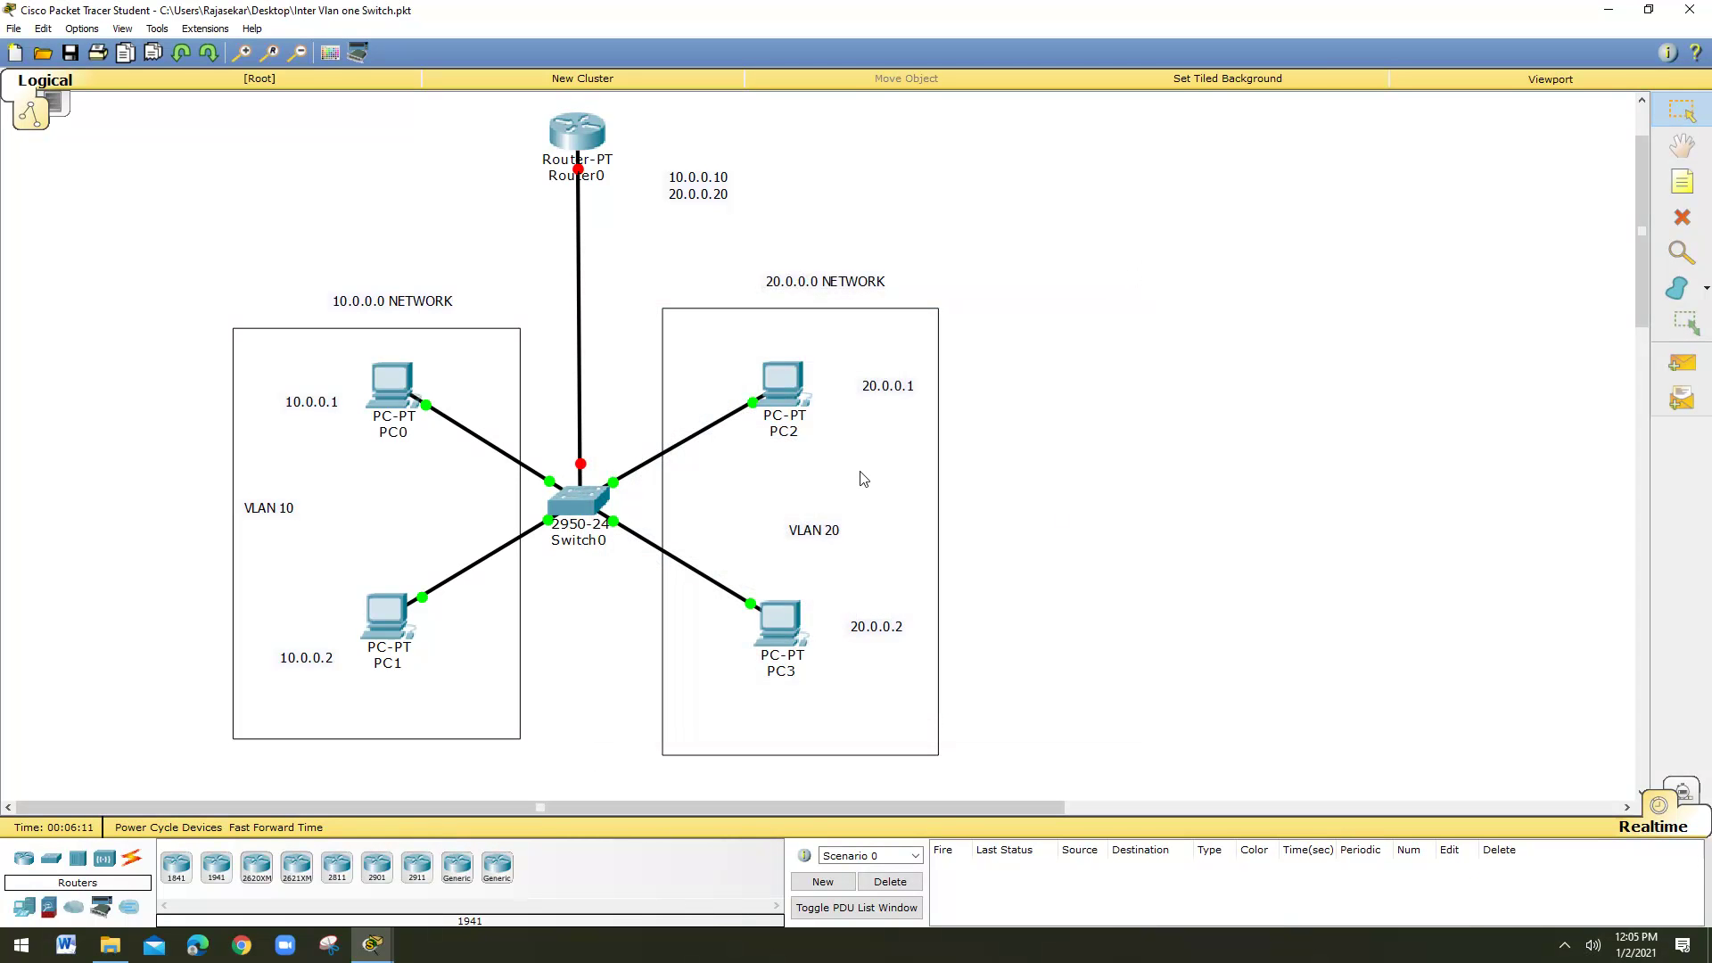
Configure PC2 with static IP address 20.0.0.1, subnet mask 255.0.0.0 and default gateway 20.0.0.20
left_click(791, 388)
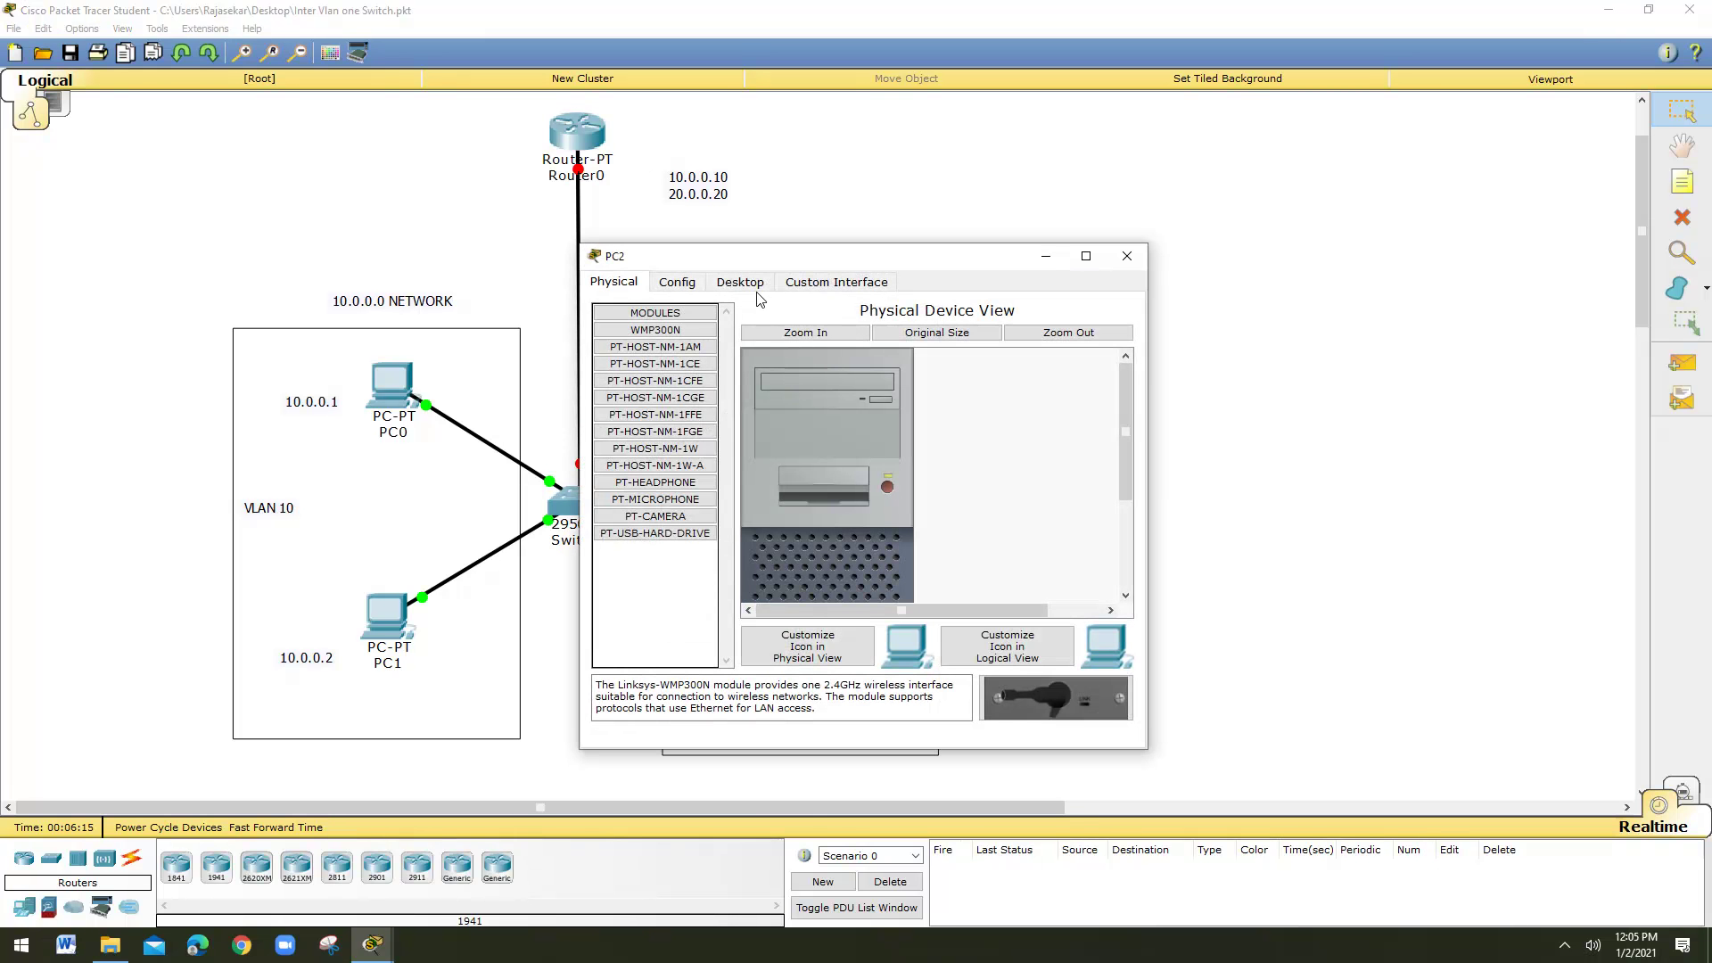
left_click(738, 283)
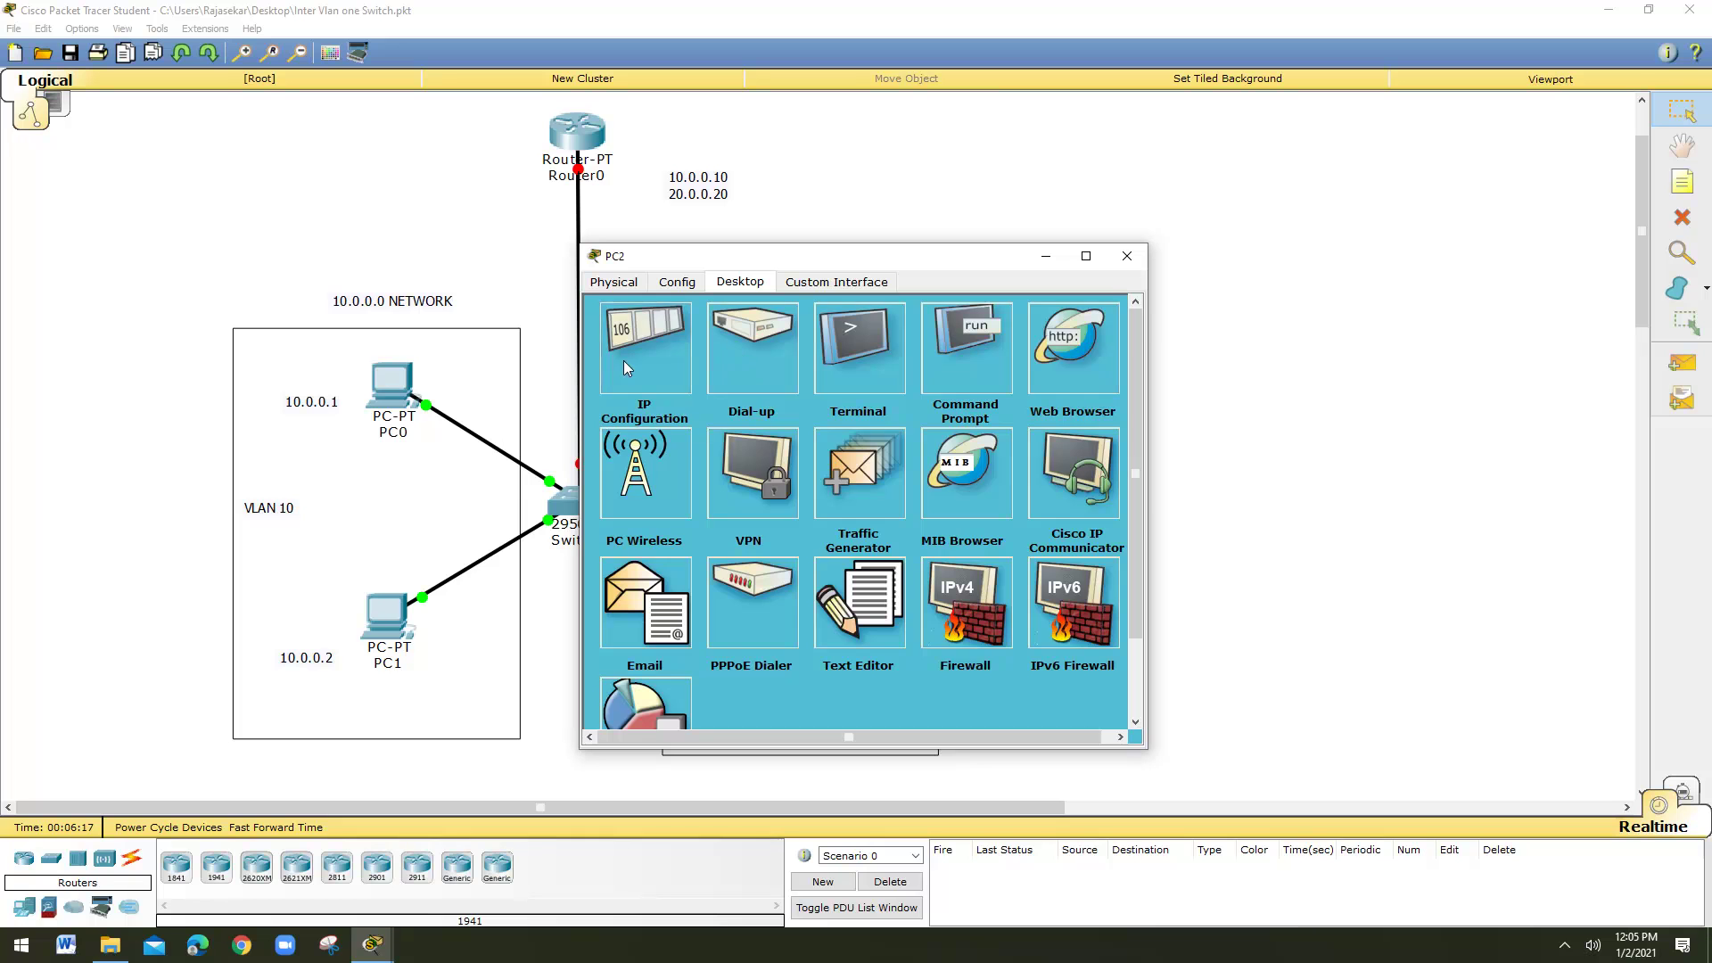
left_click(623, 360)
left_click(767, 382)
type("20.0.0.1")
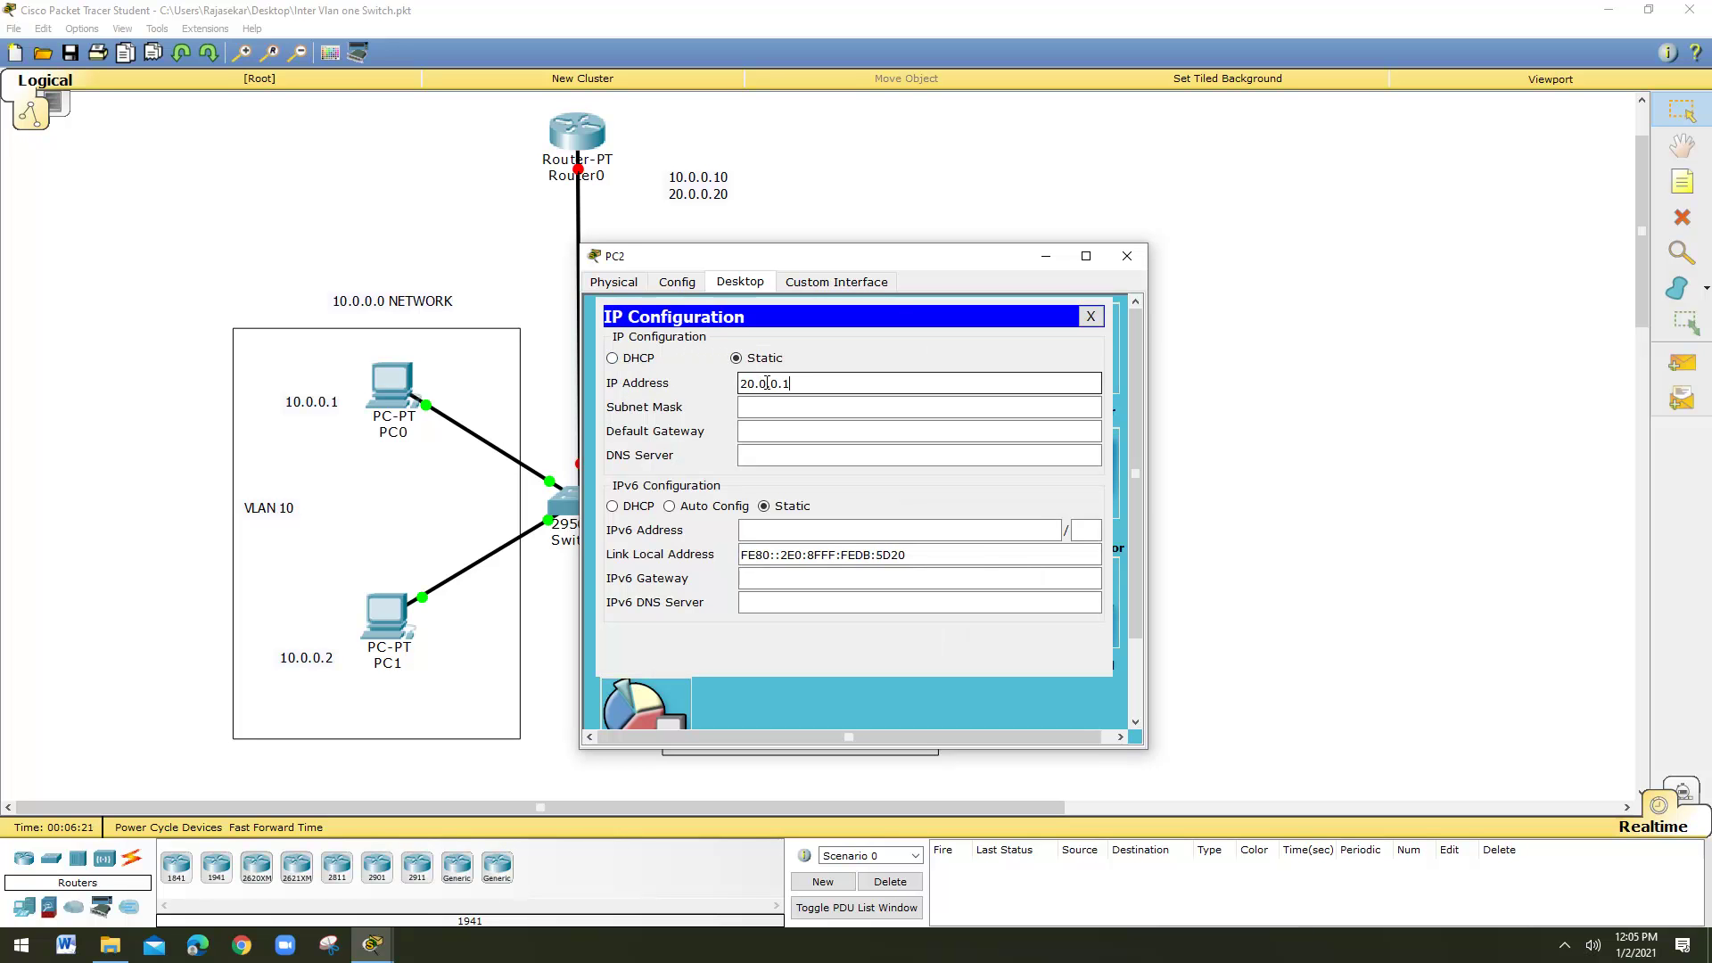
left_click(775, 407)
left_click(788, 429)
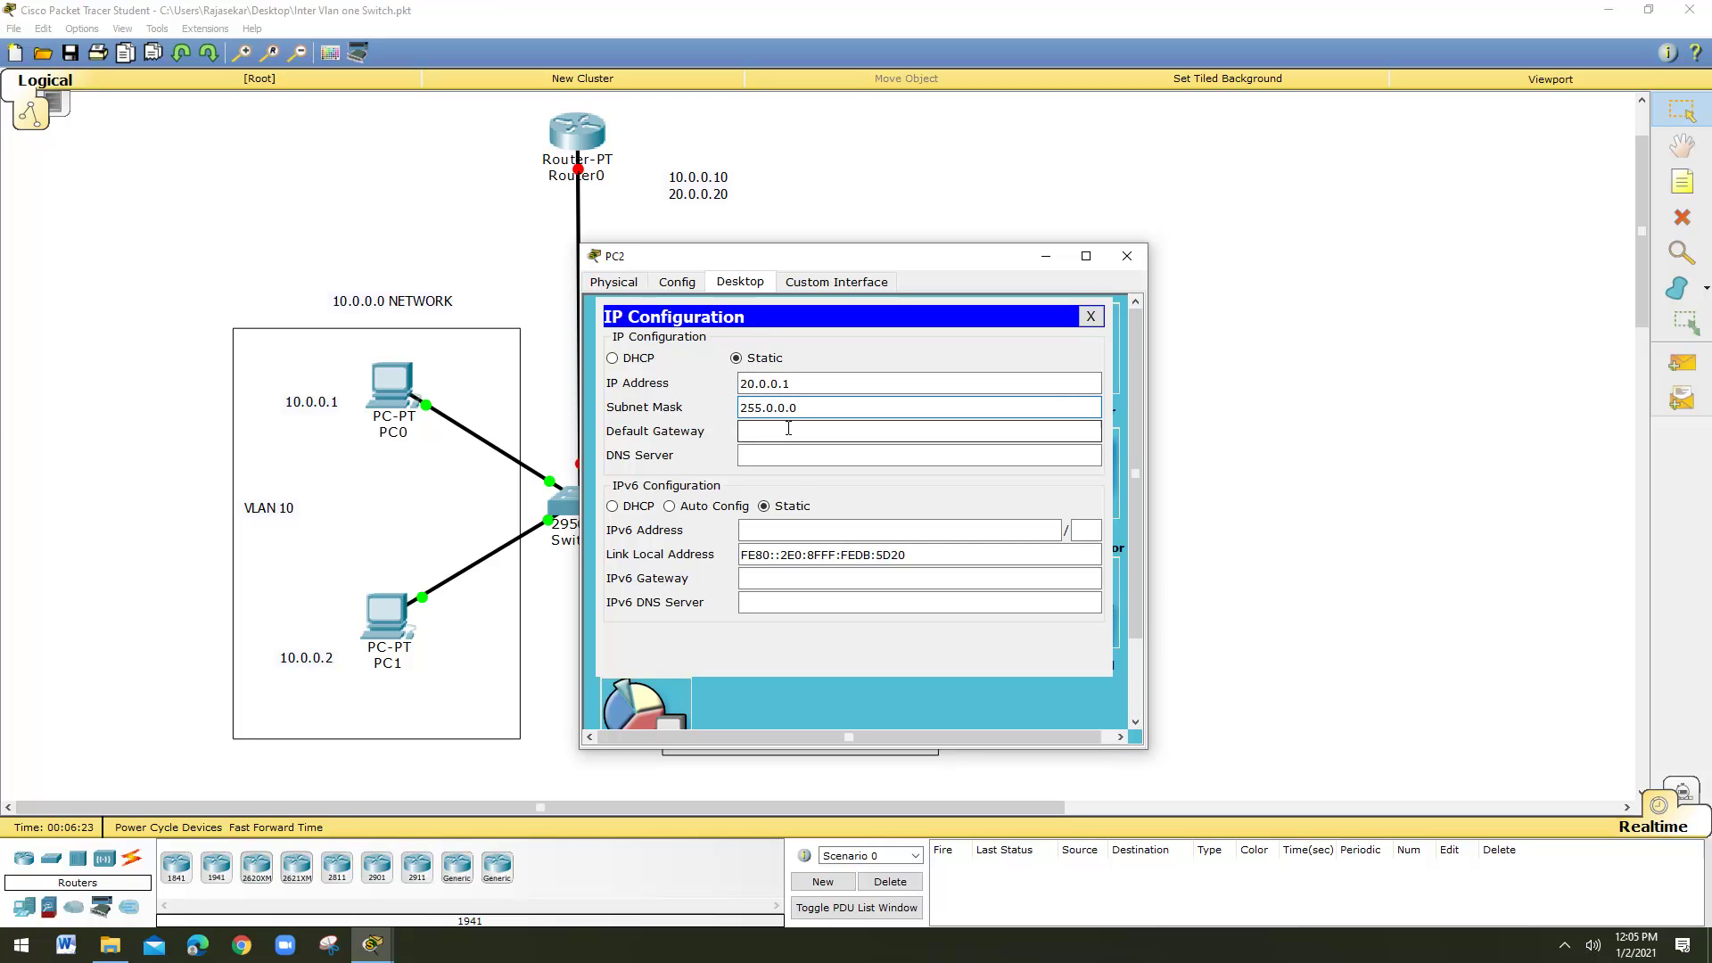
type("20.")
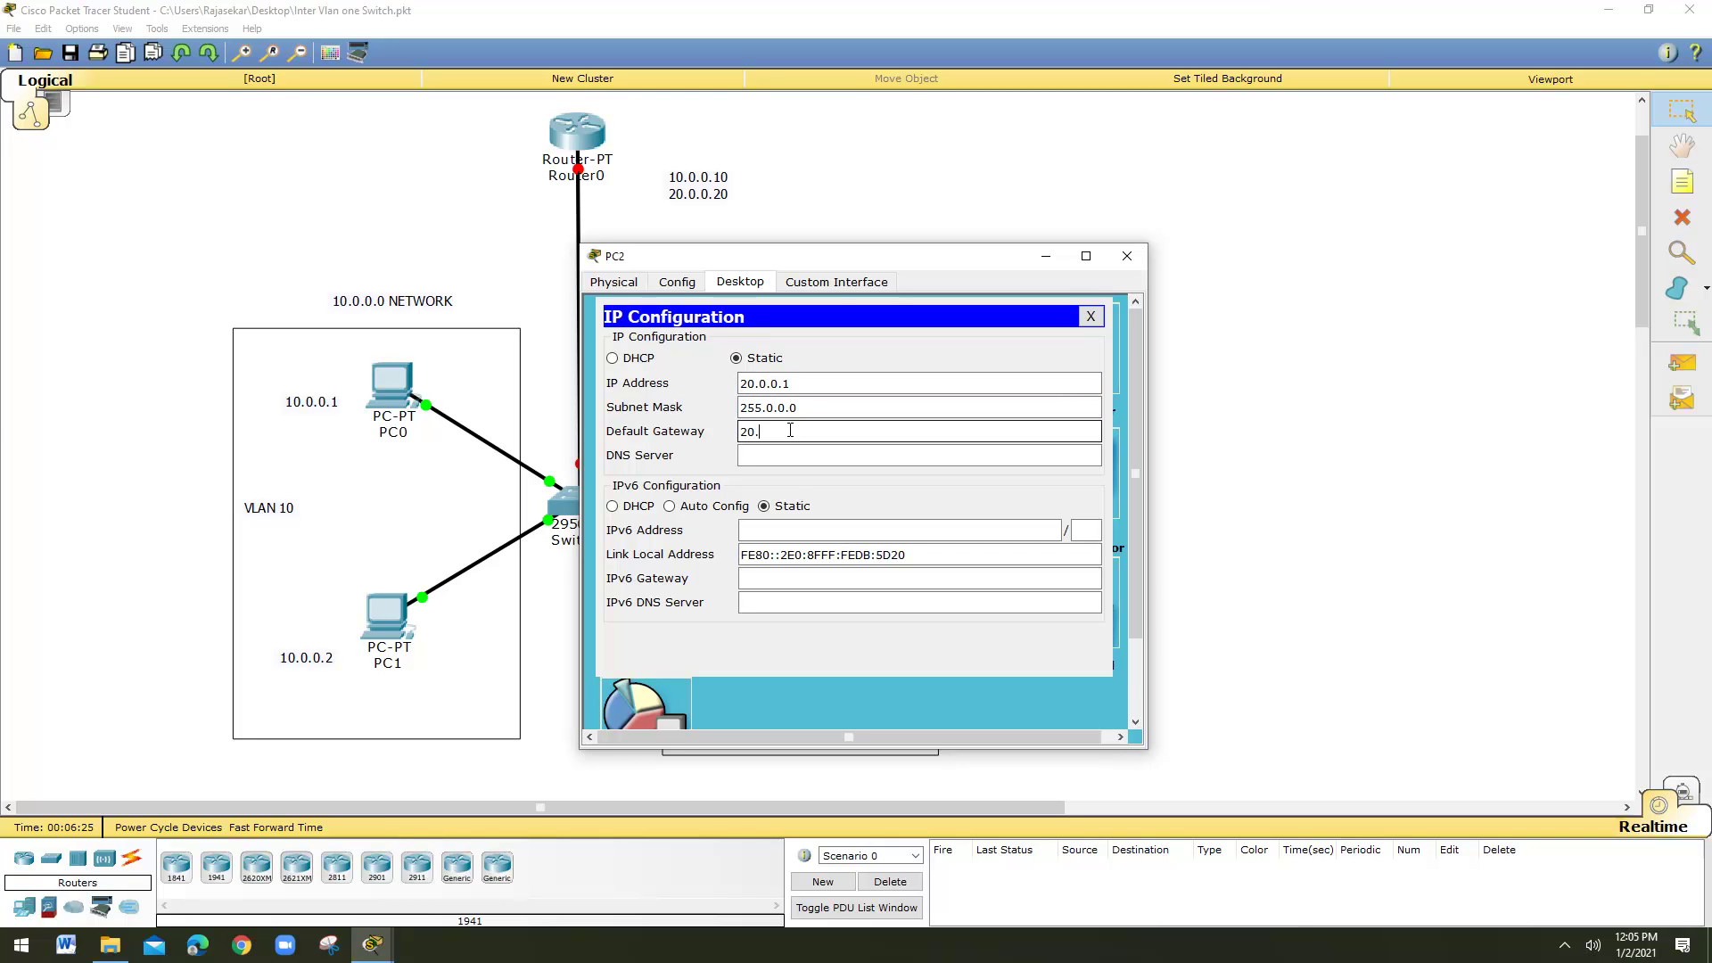
type("0.0.20")
left_click(1089, 316)
left_click(1126, 256)
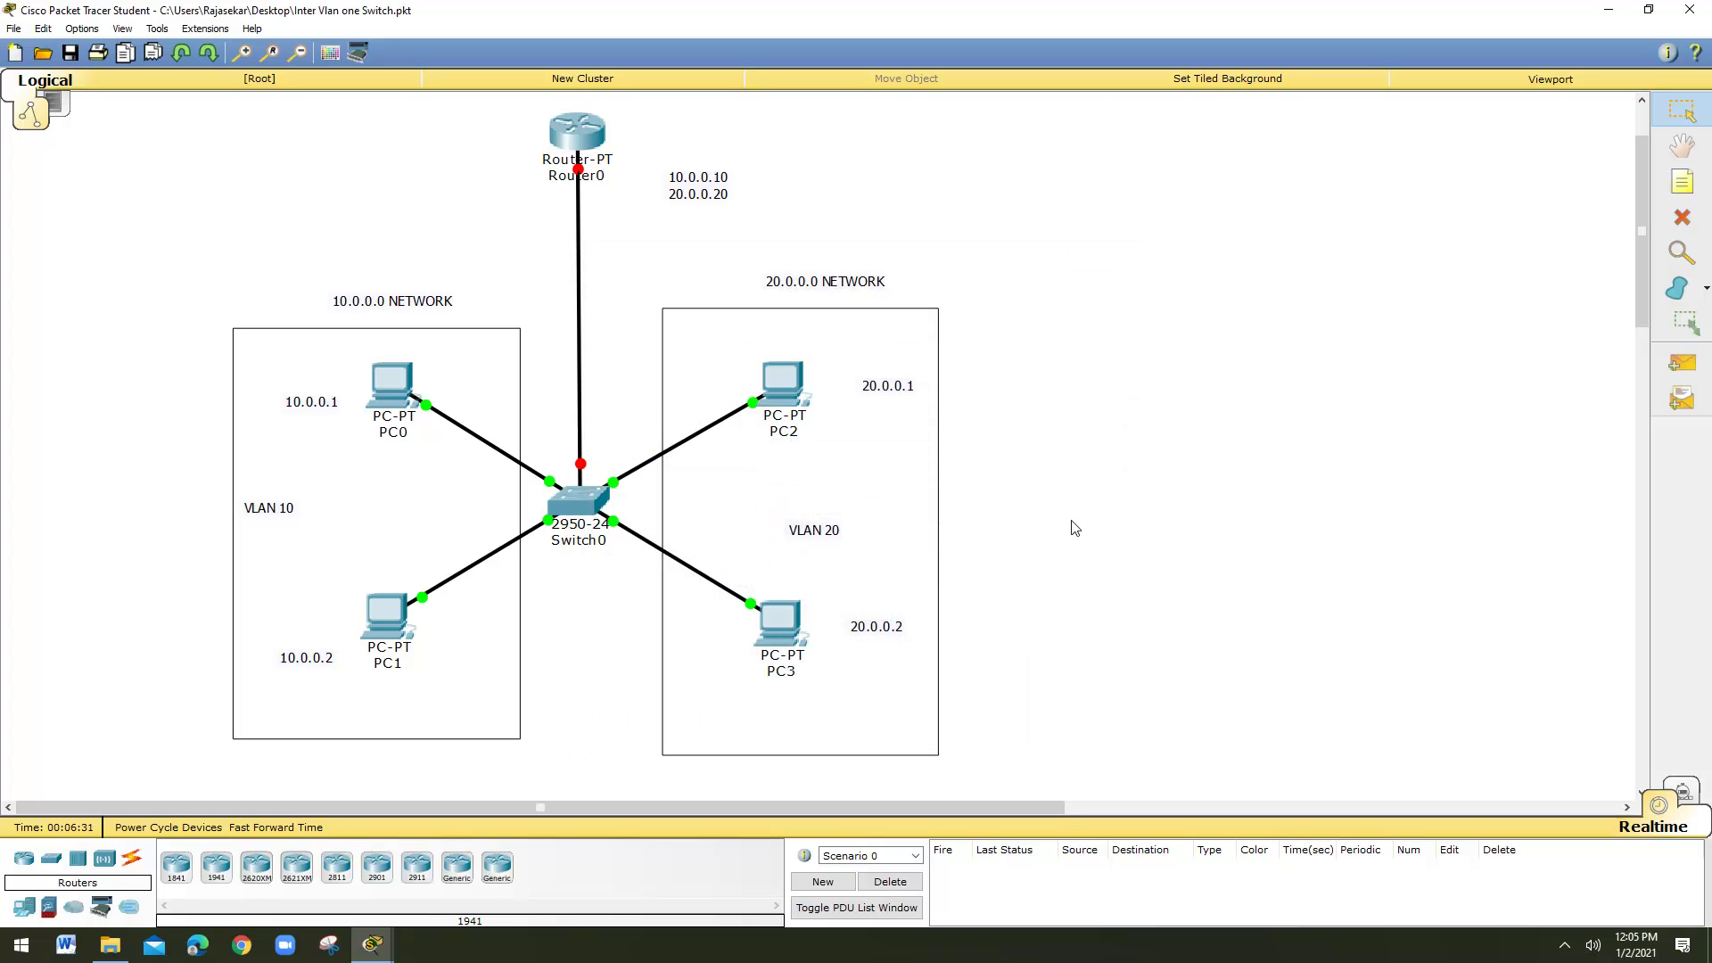
Configure PC3 with static IP address 20.0.0.2, subnet mask 255.0.0.0 and default gateway 20.0.0.20
left_click(780, 645)
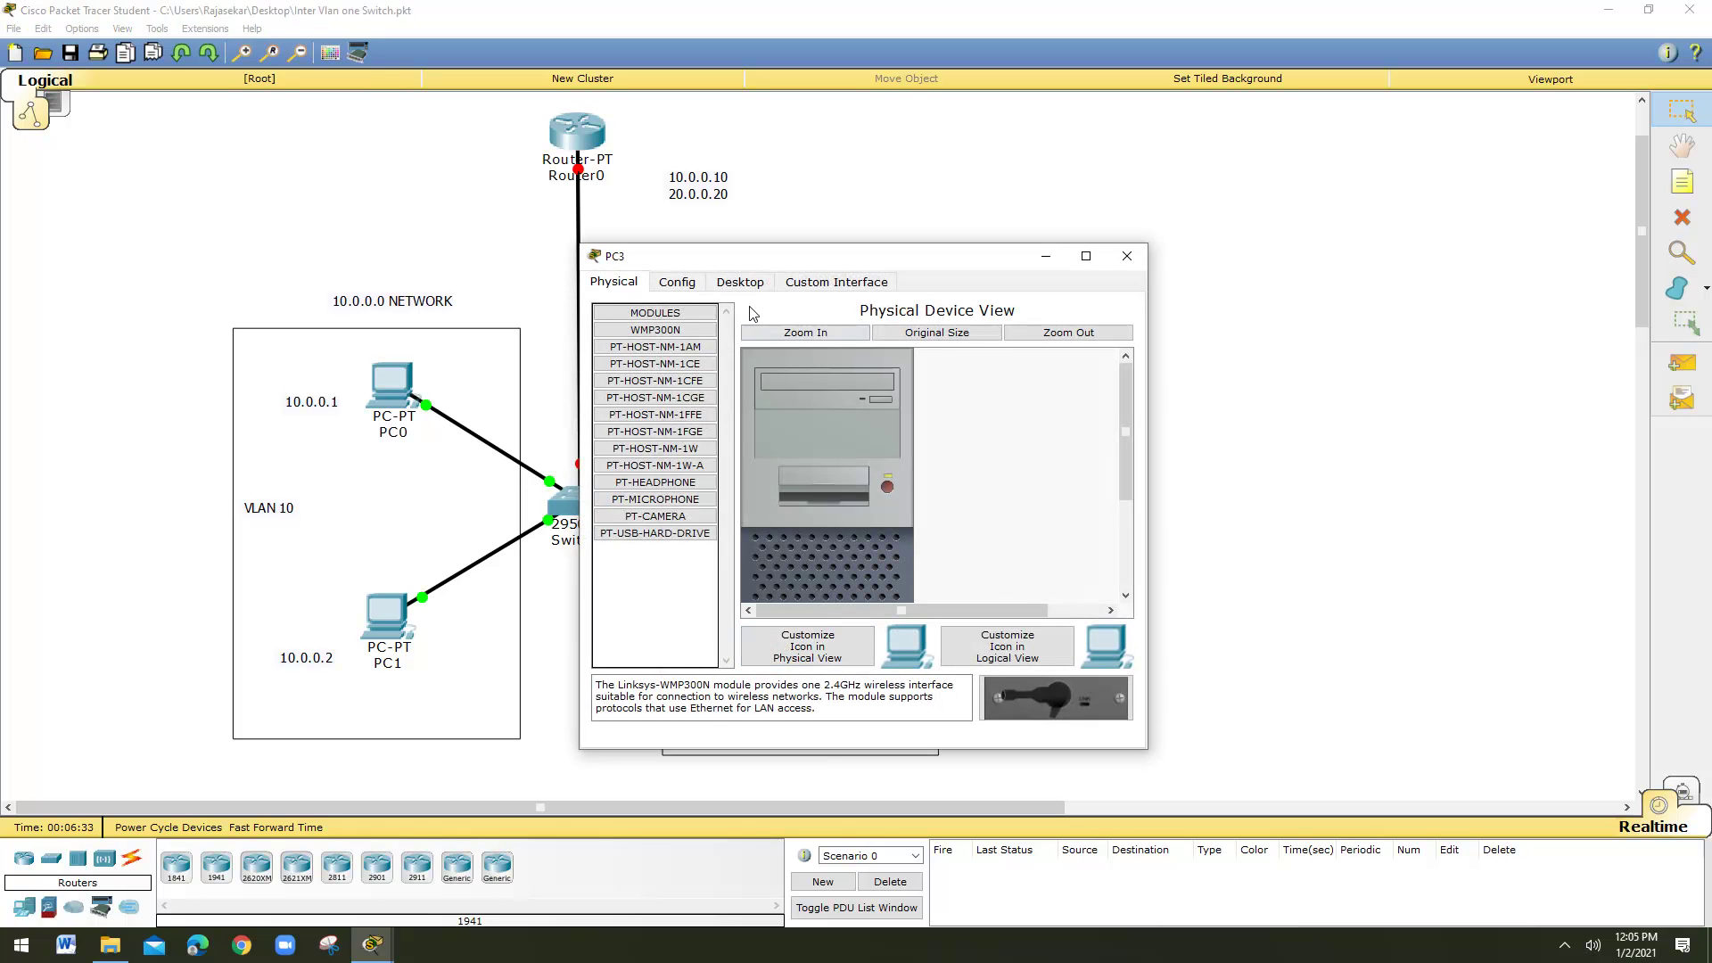
left_click(745, 283)
left_click(663, 346)
left_click(787, 384)
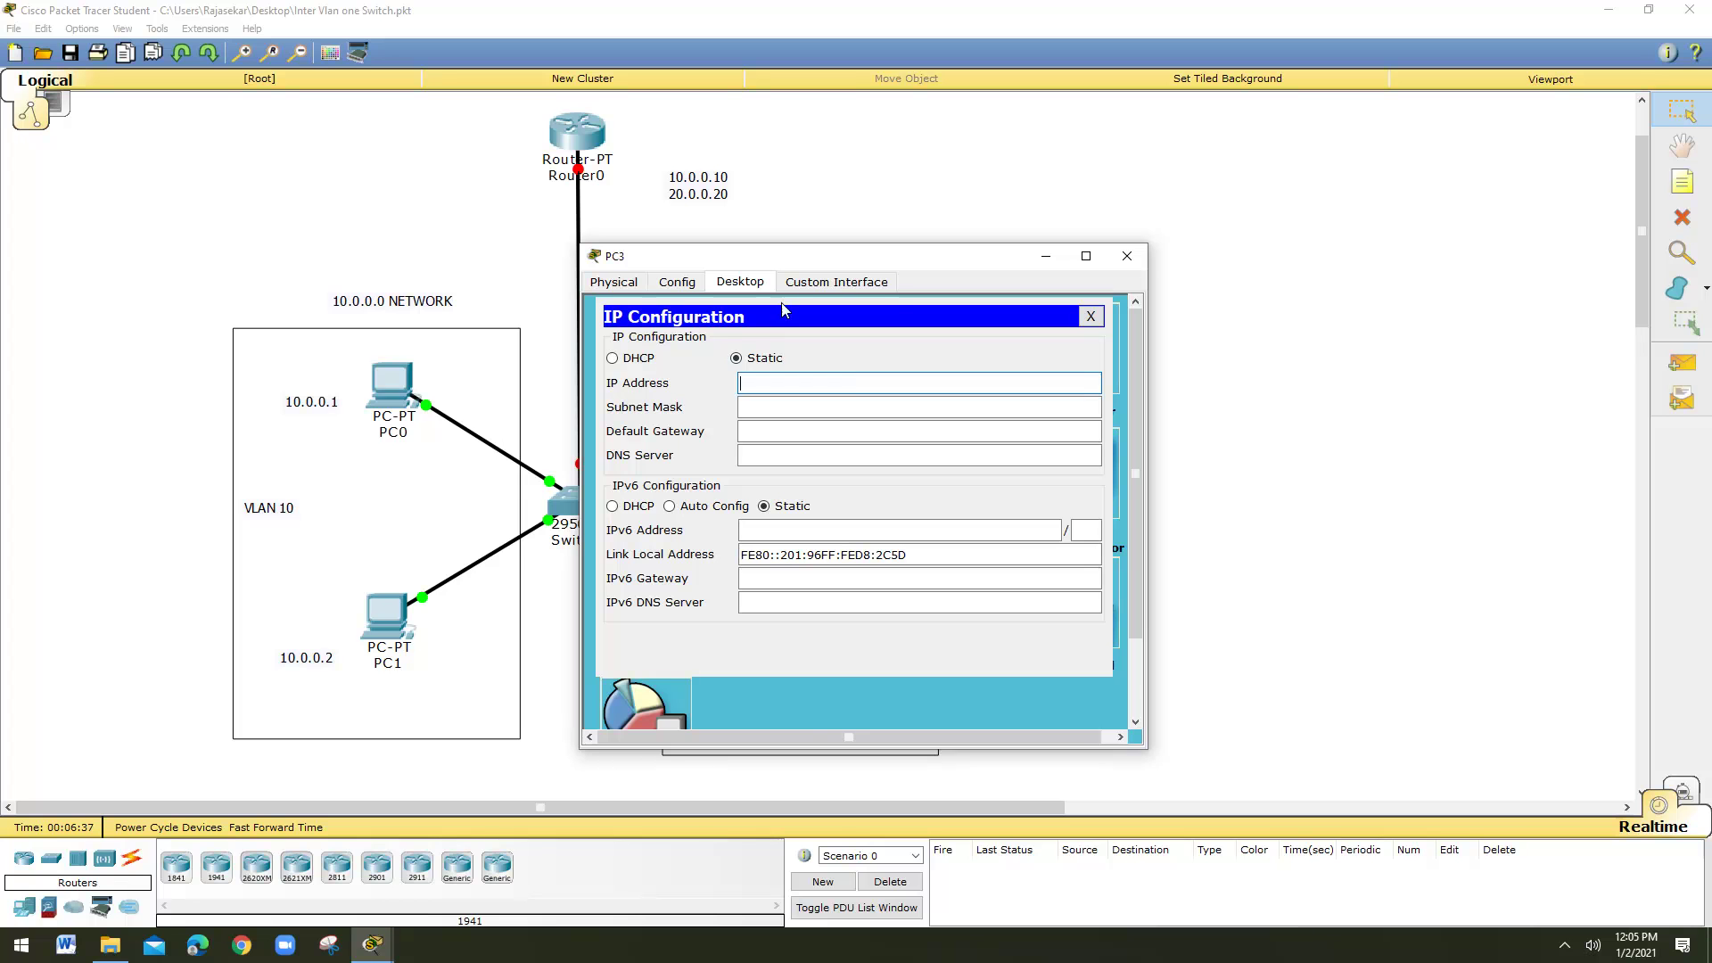
mouse_move(788, 267)
left_mouse_down()
mouse_move(946, 261)
mouse_move(803, 276)
left_mouse_up()
type("20.0.0.2")
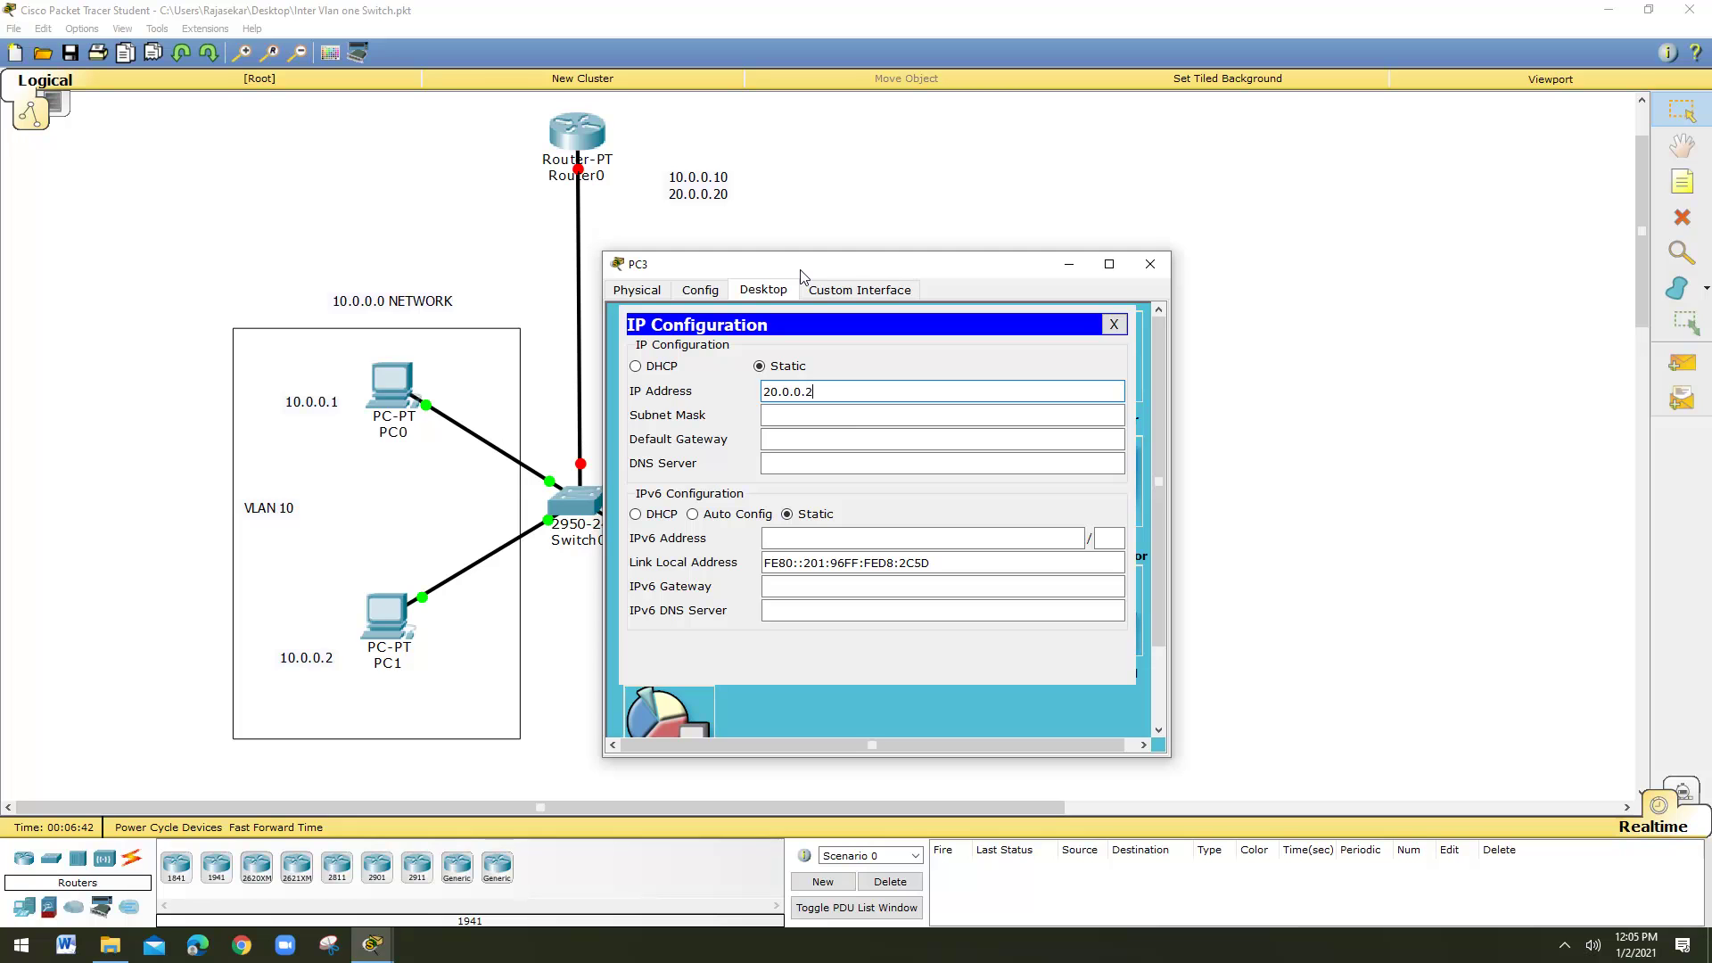
left_click(857, 417)
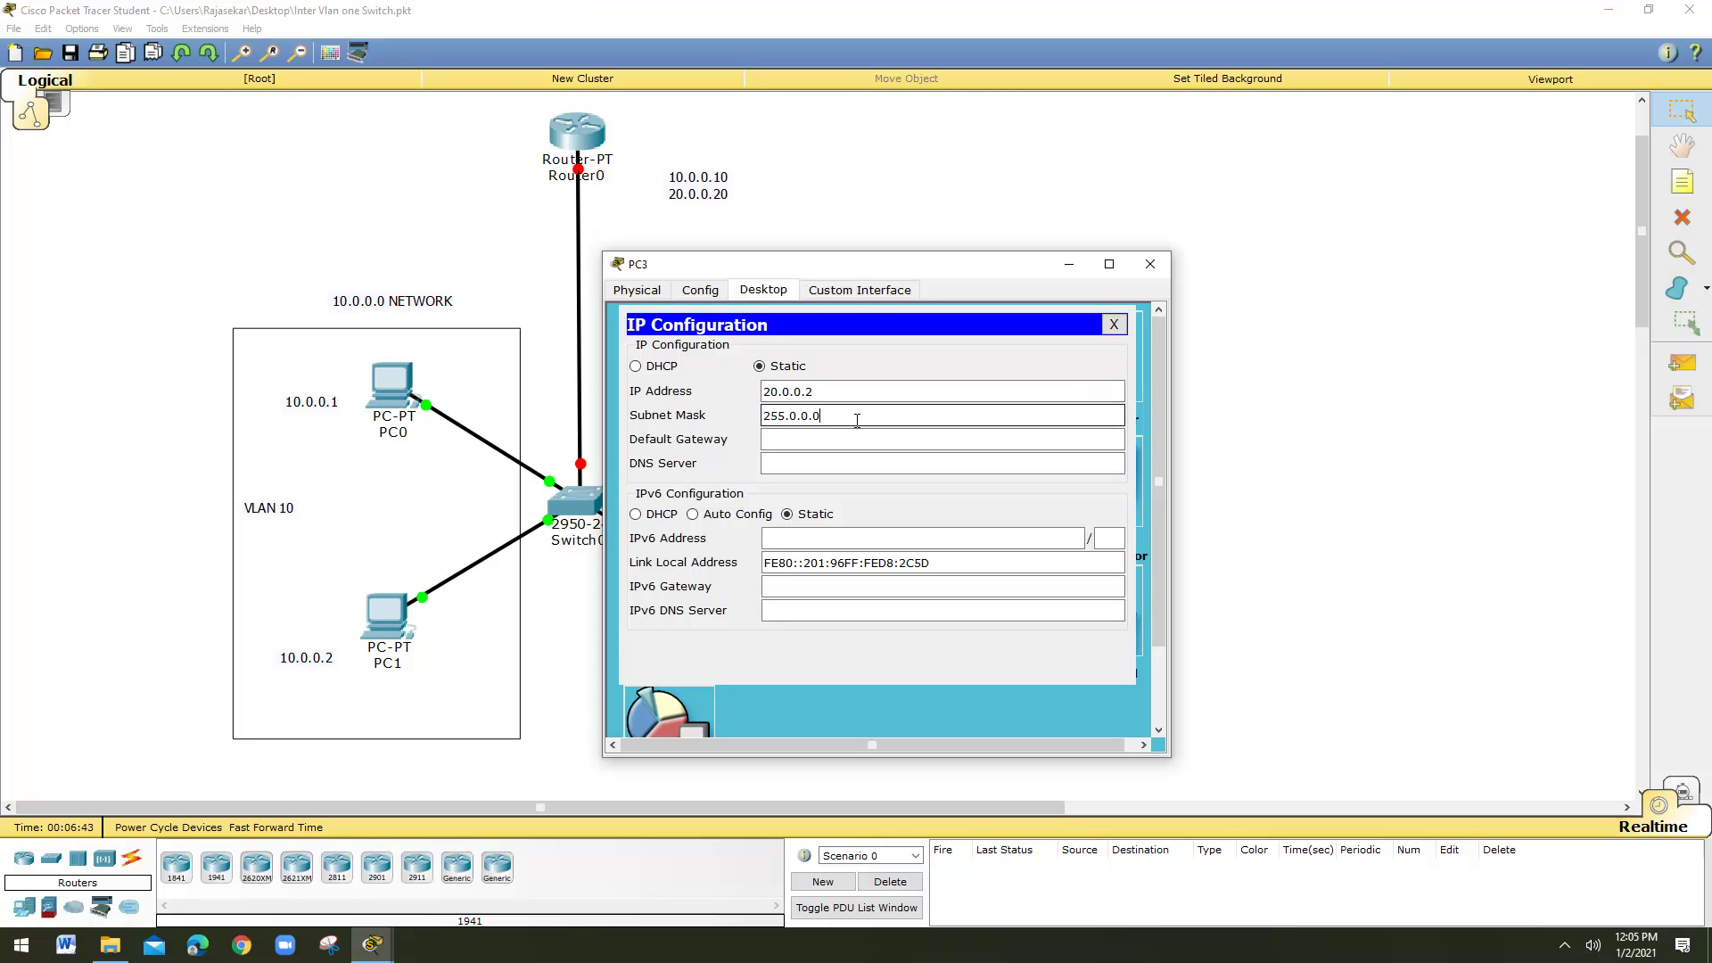
left_click(848, 438)
type("20.0.0.20")
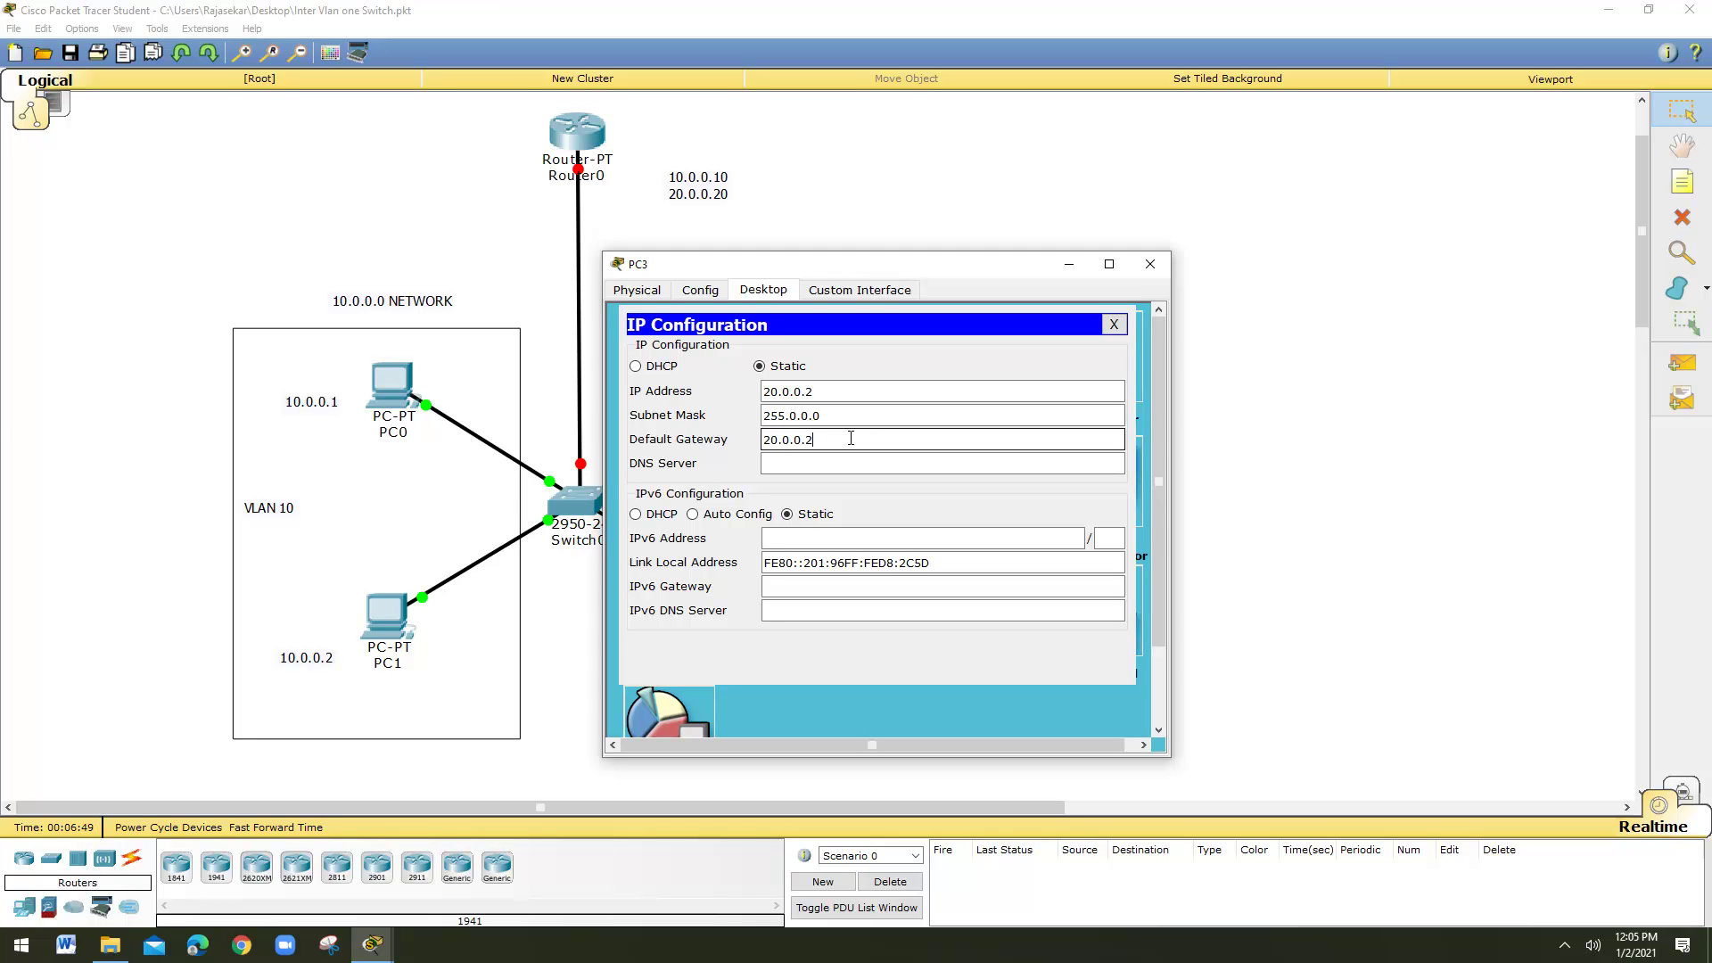
left_click(1113, 325)
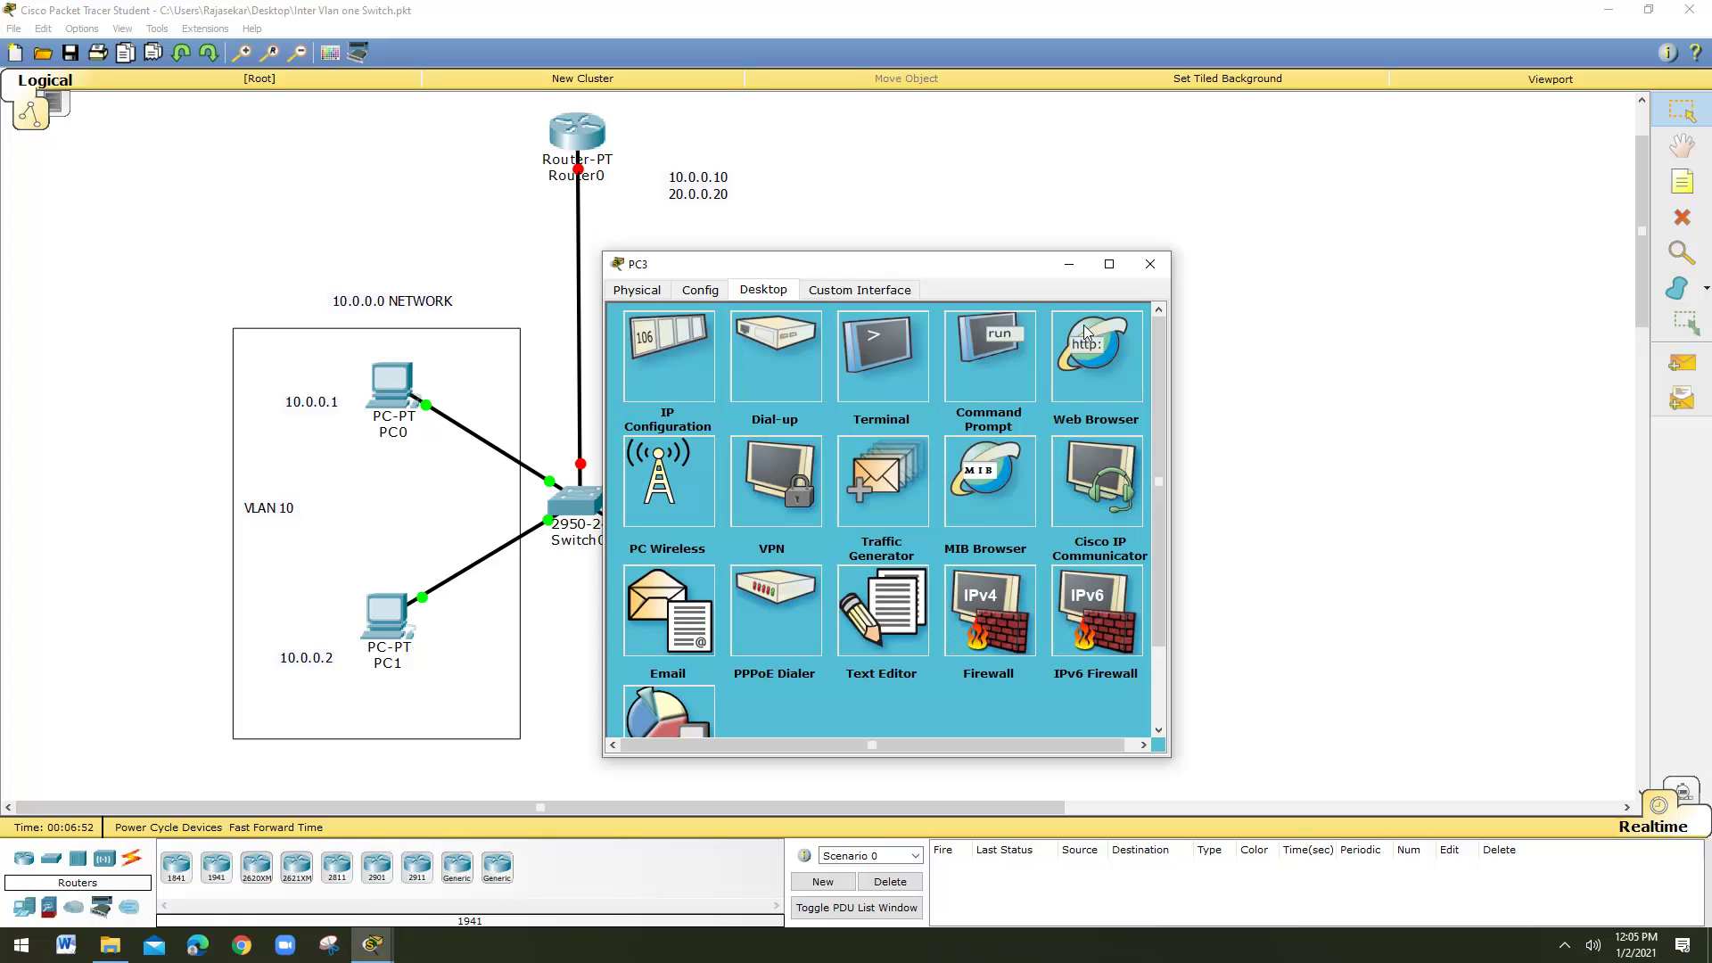
left_click(1149, 263)
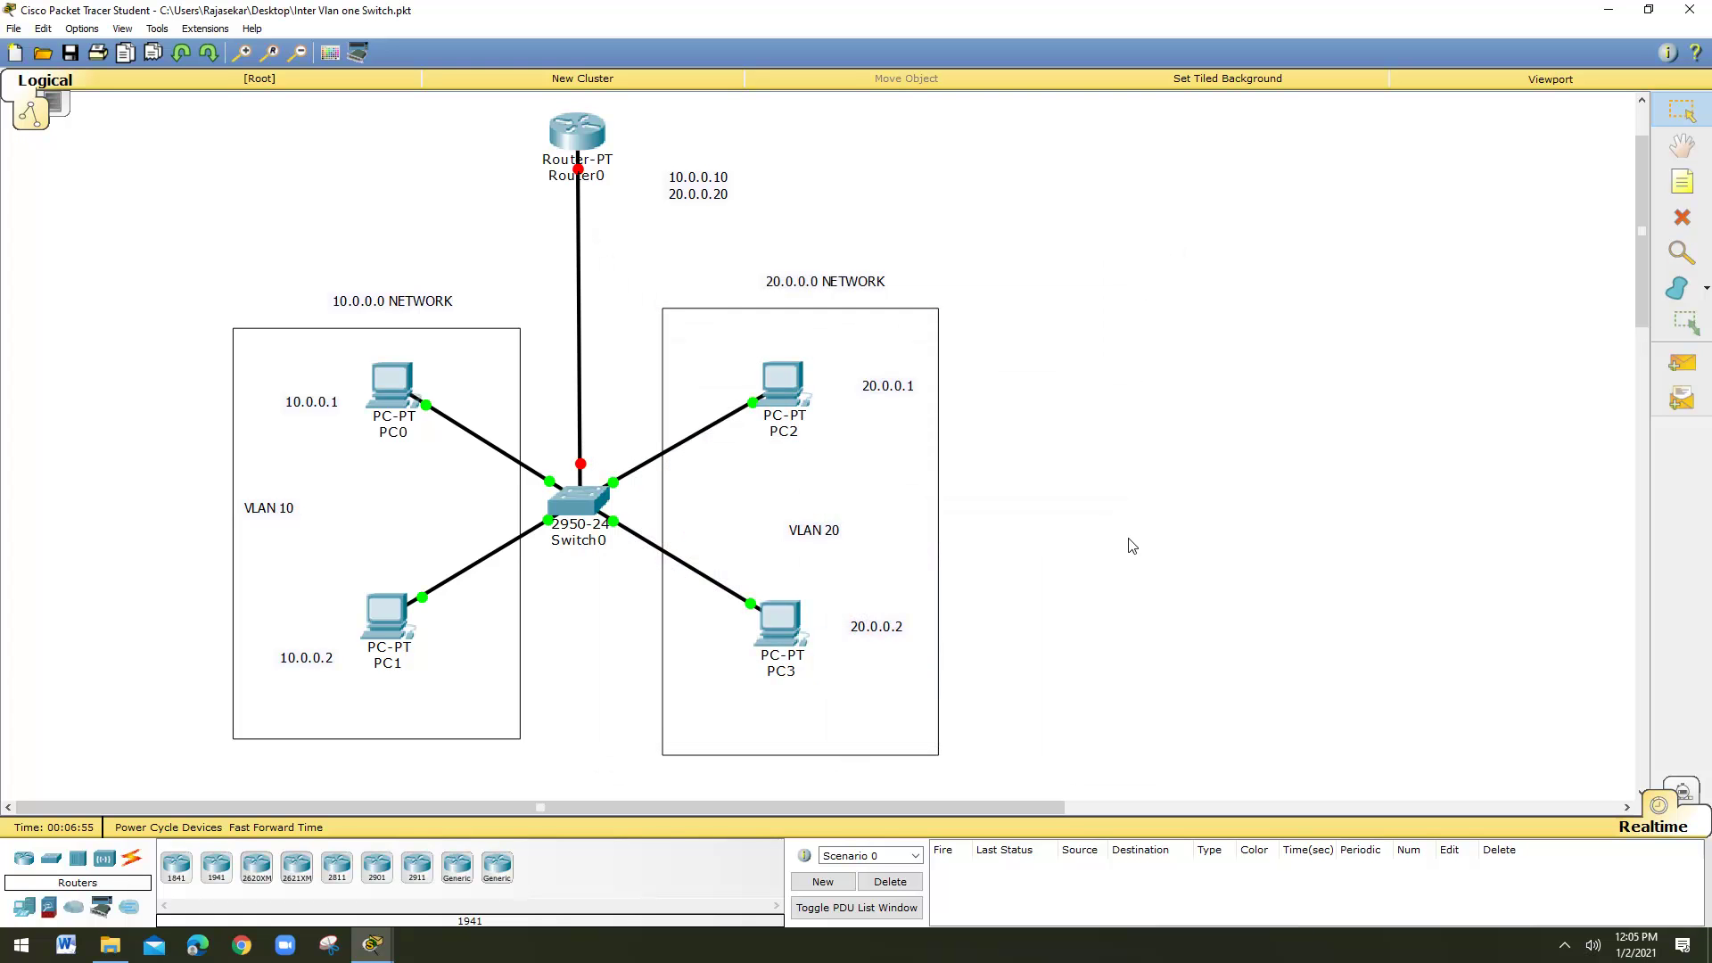
Open the IOS command line of Switch0 and start a console session at the user prompt
left_click(575, 513)
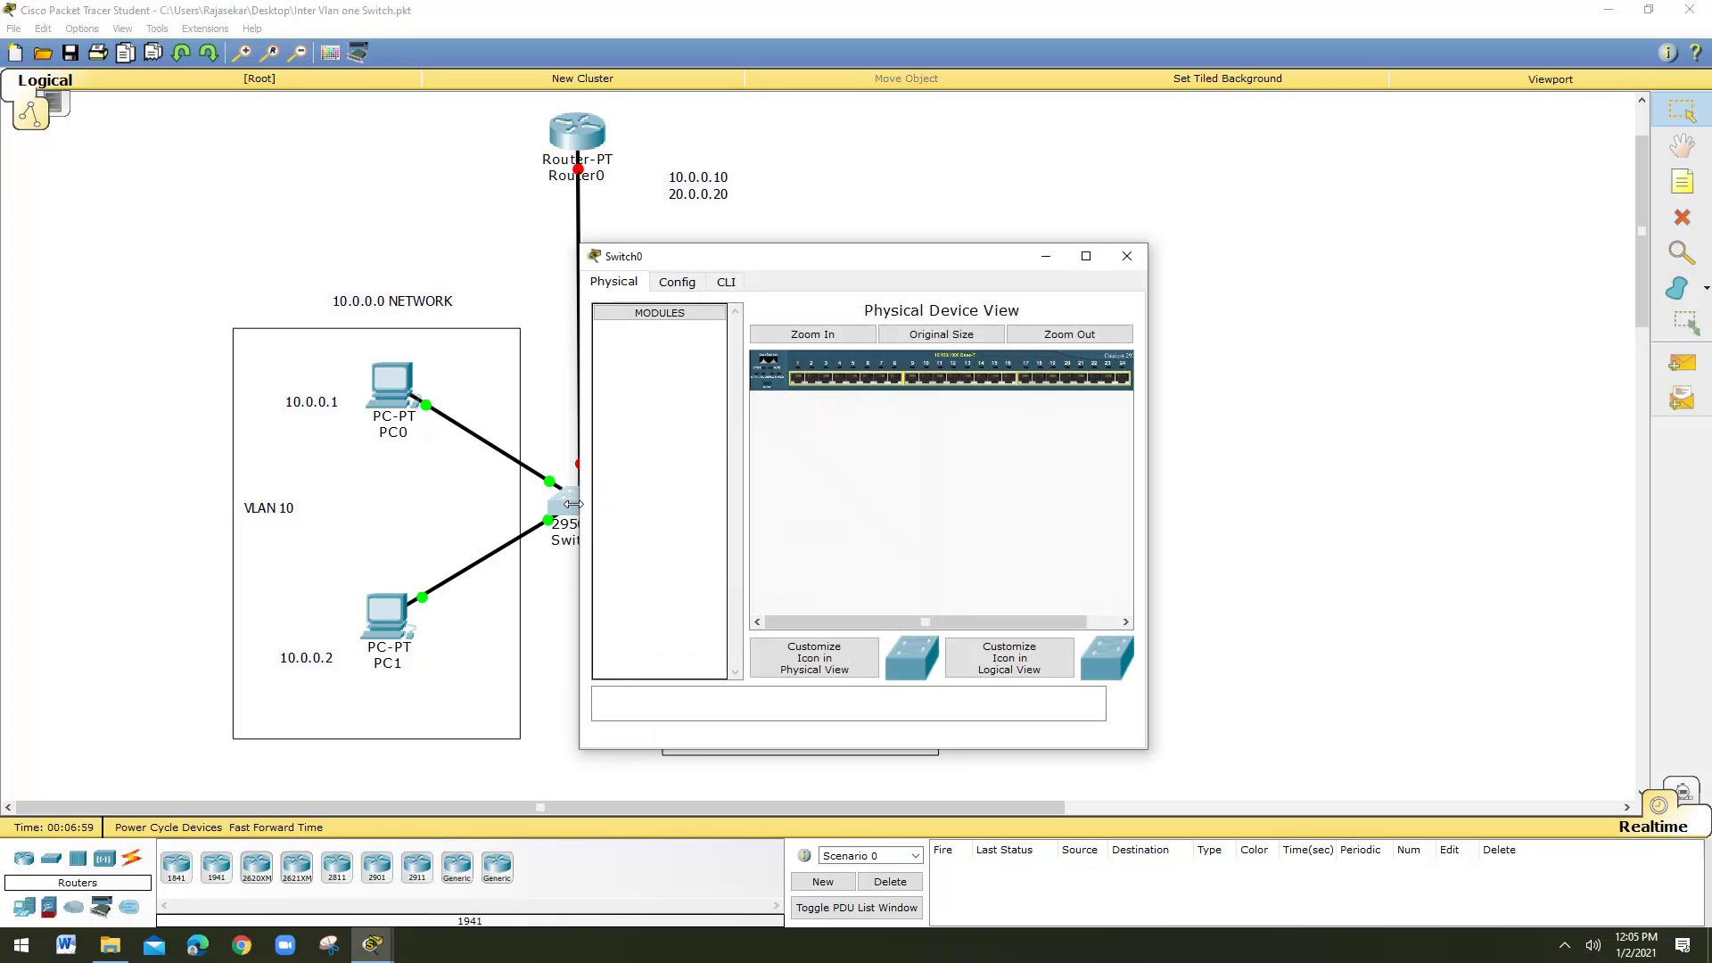
left_click(726, 284)
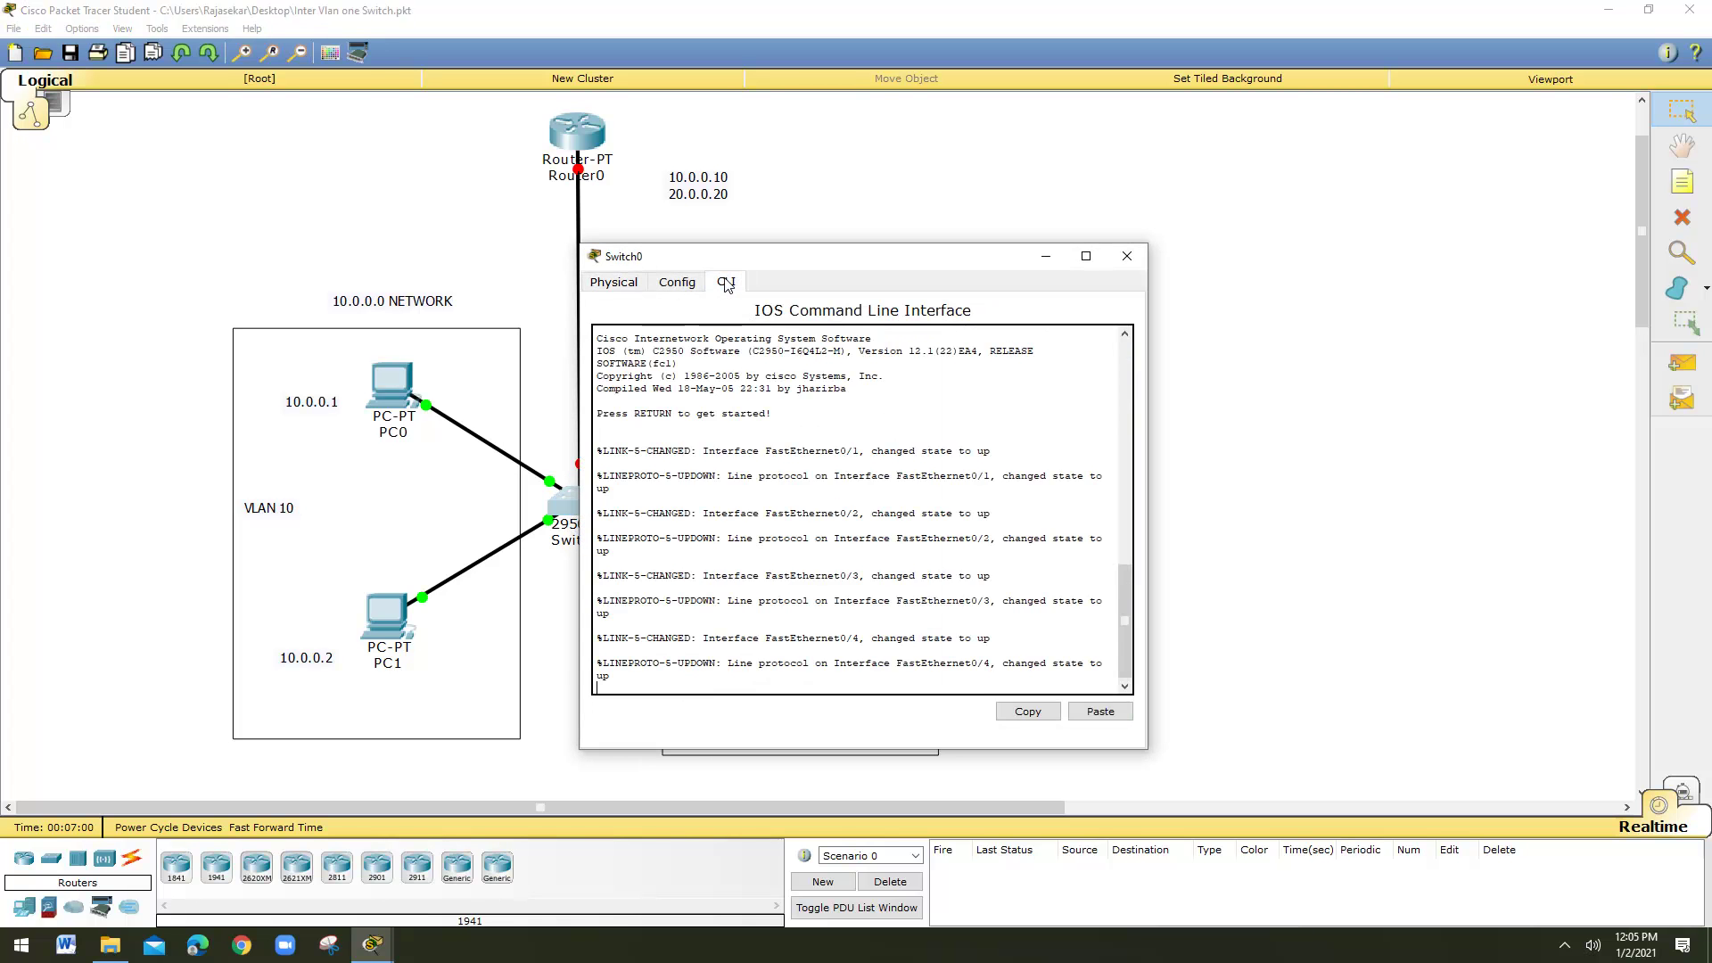
key("Return")
key("Return")
key("Return")
key("Return")
key("Return")
key("Return")
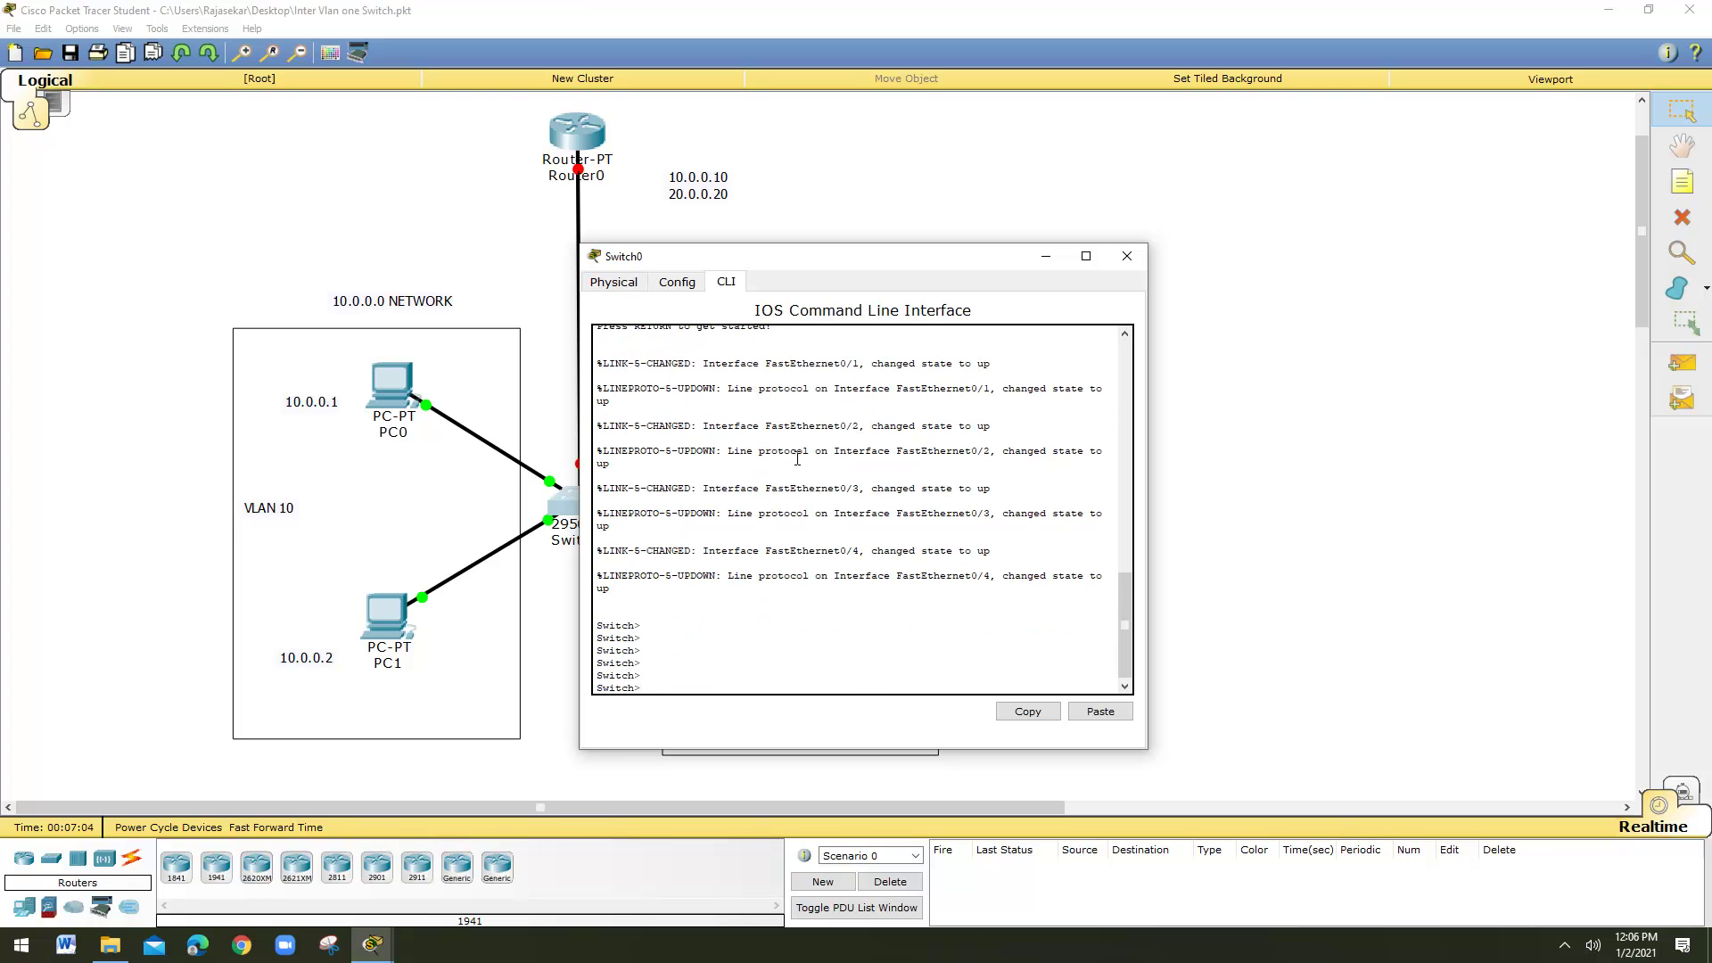
key("Return")
Enter privileged mode on Switch0 with the ENABLE command
type("ENAB")
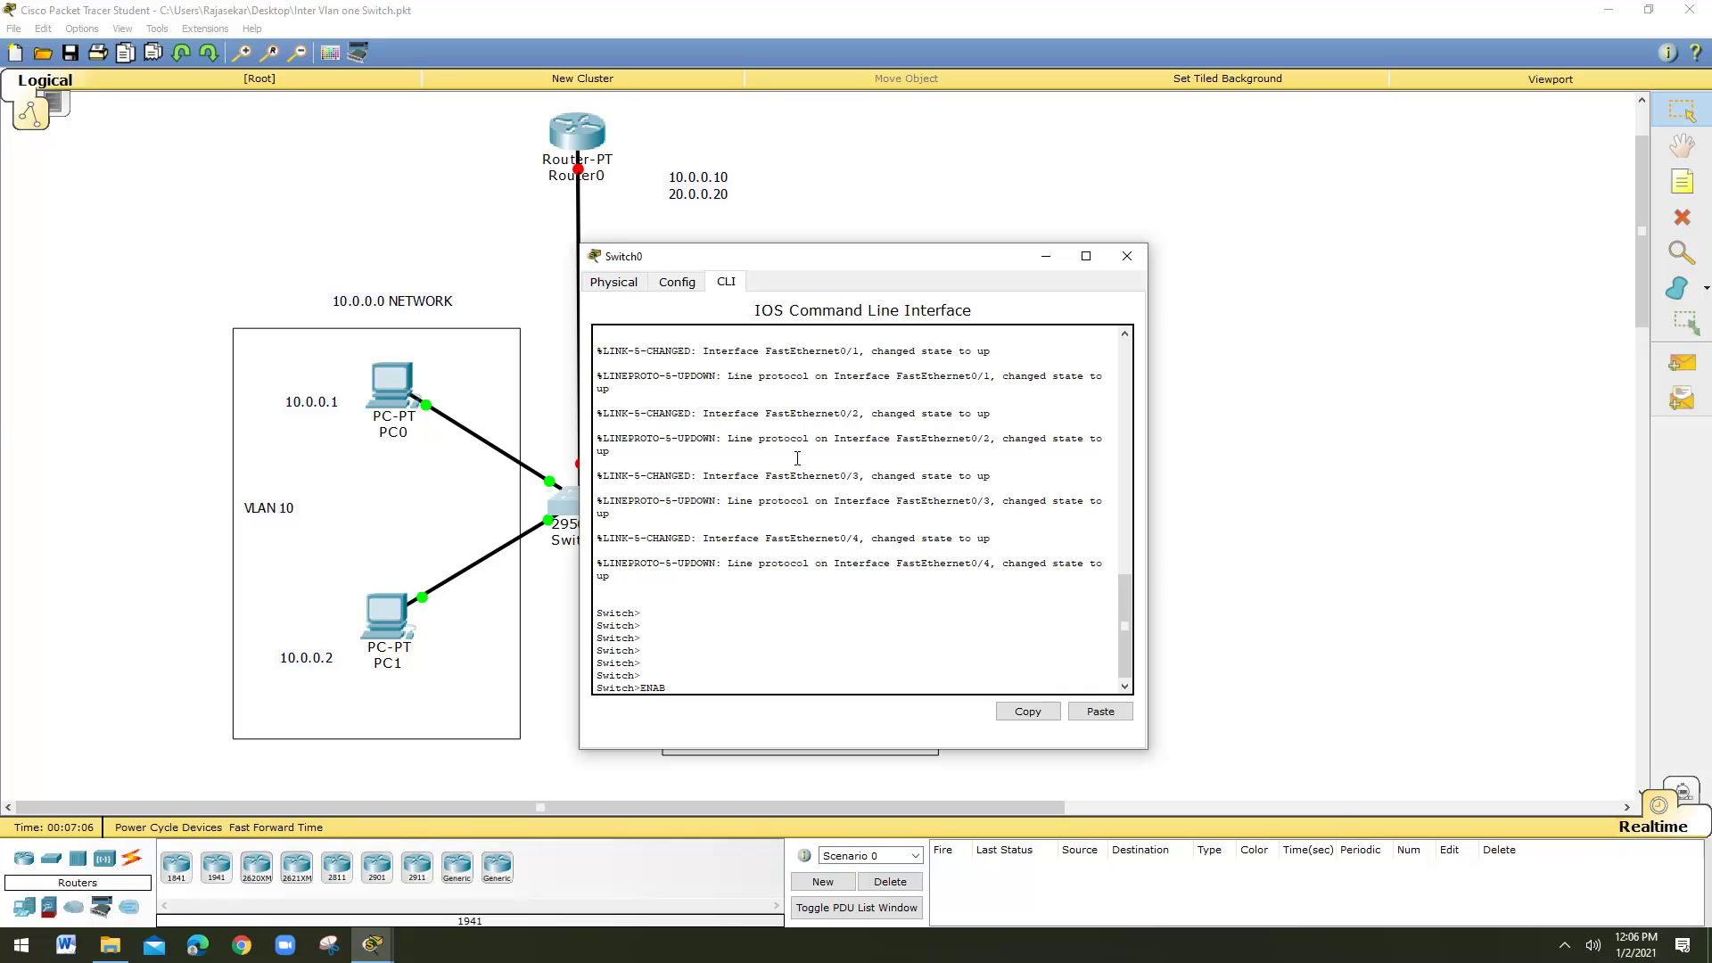
type("LE")
key("Return")
key("Return")
key("Return")
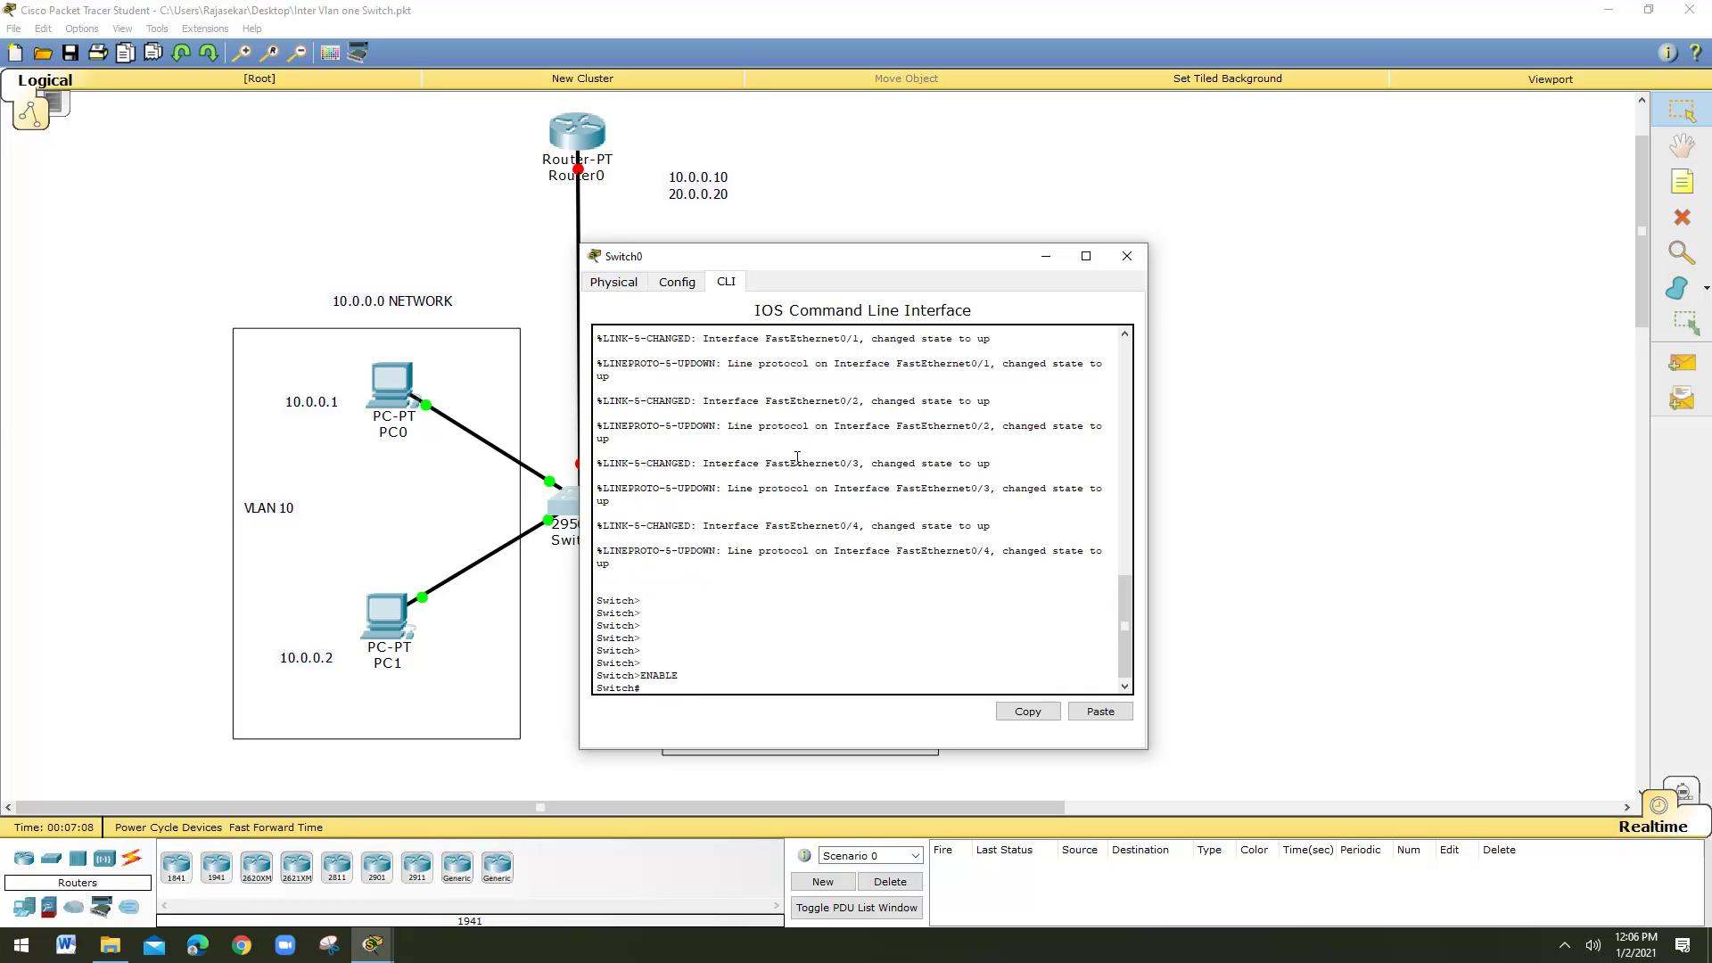
key("Return")
type("COF")
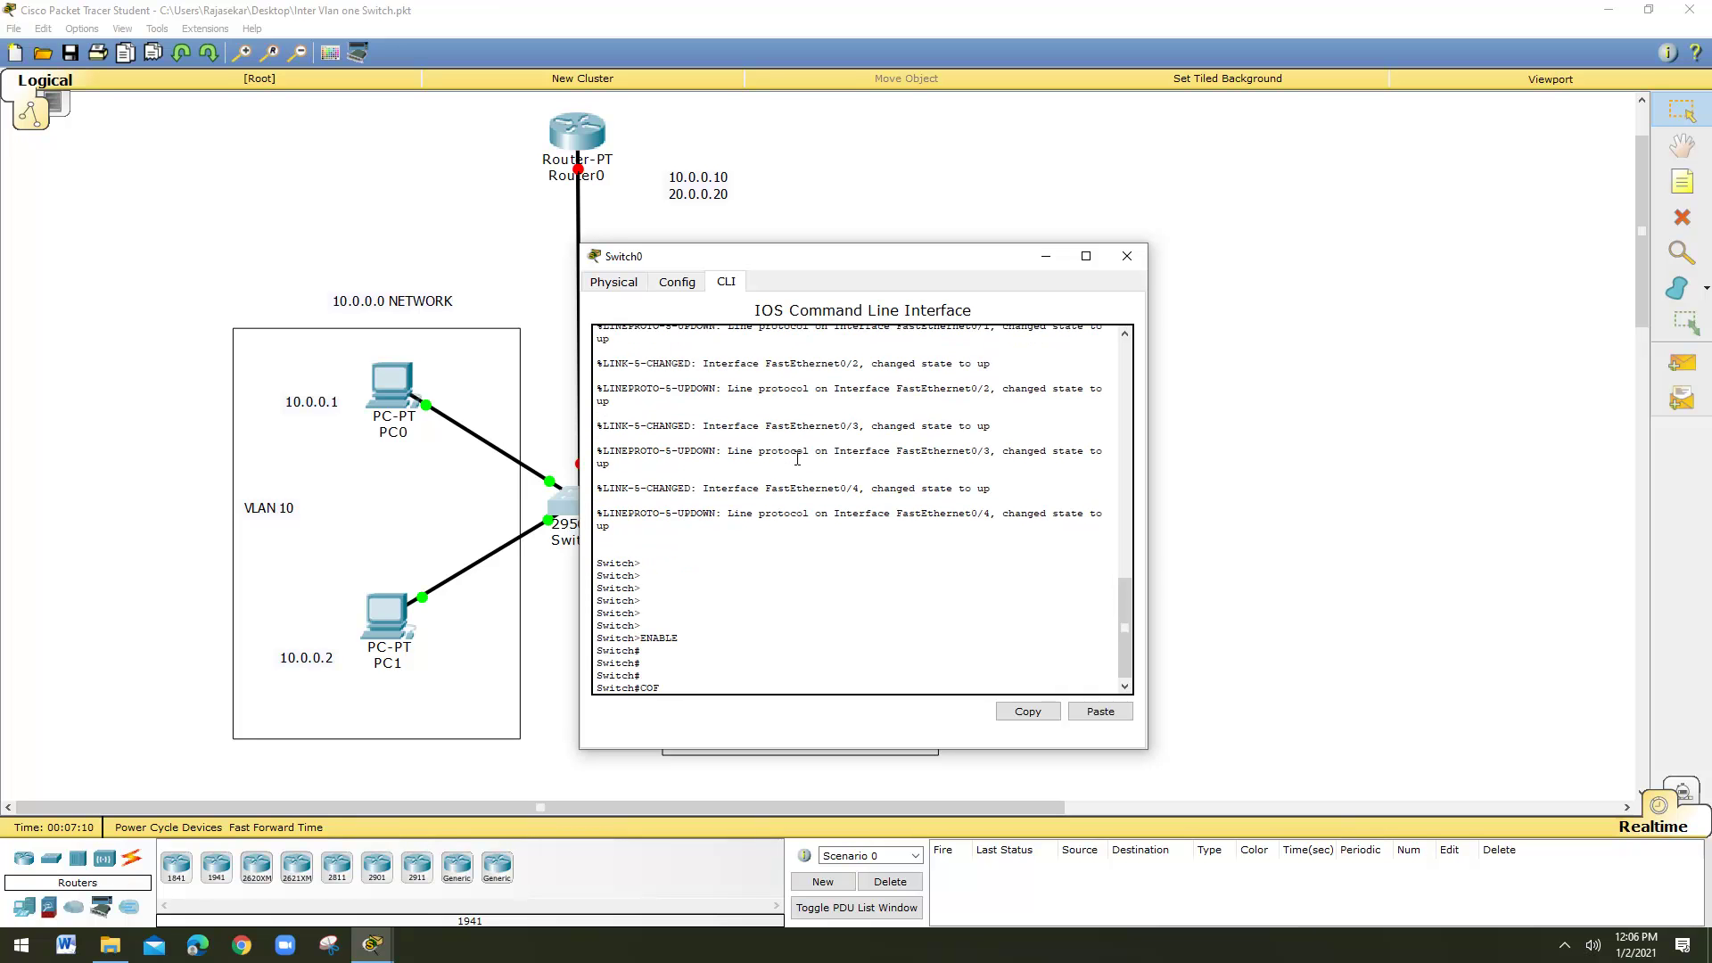
key("BackSpace")
key("BackSpace")
type("NFIG TER")
key("Return")
key("Return")
key("Return")
key("Return")
key("Return")
key("Return")
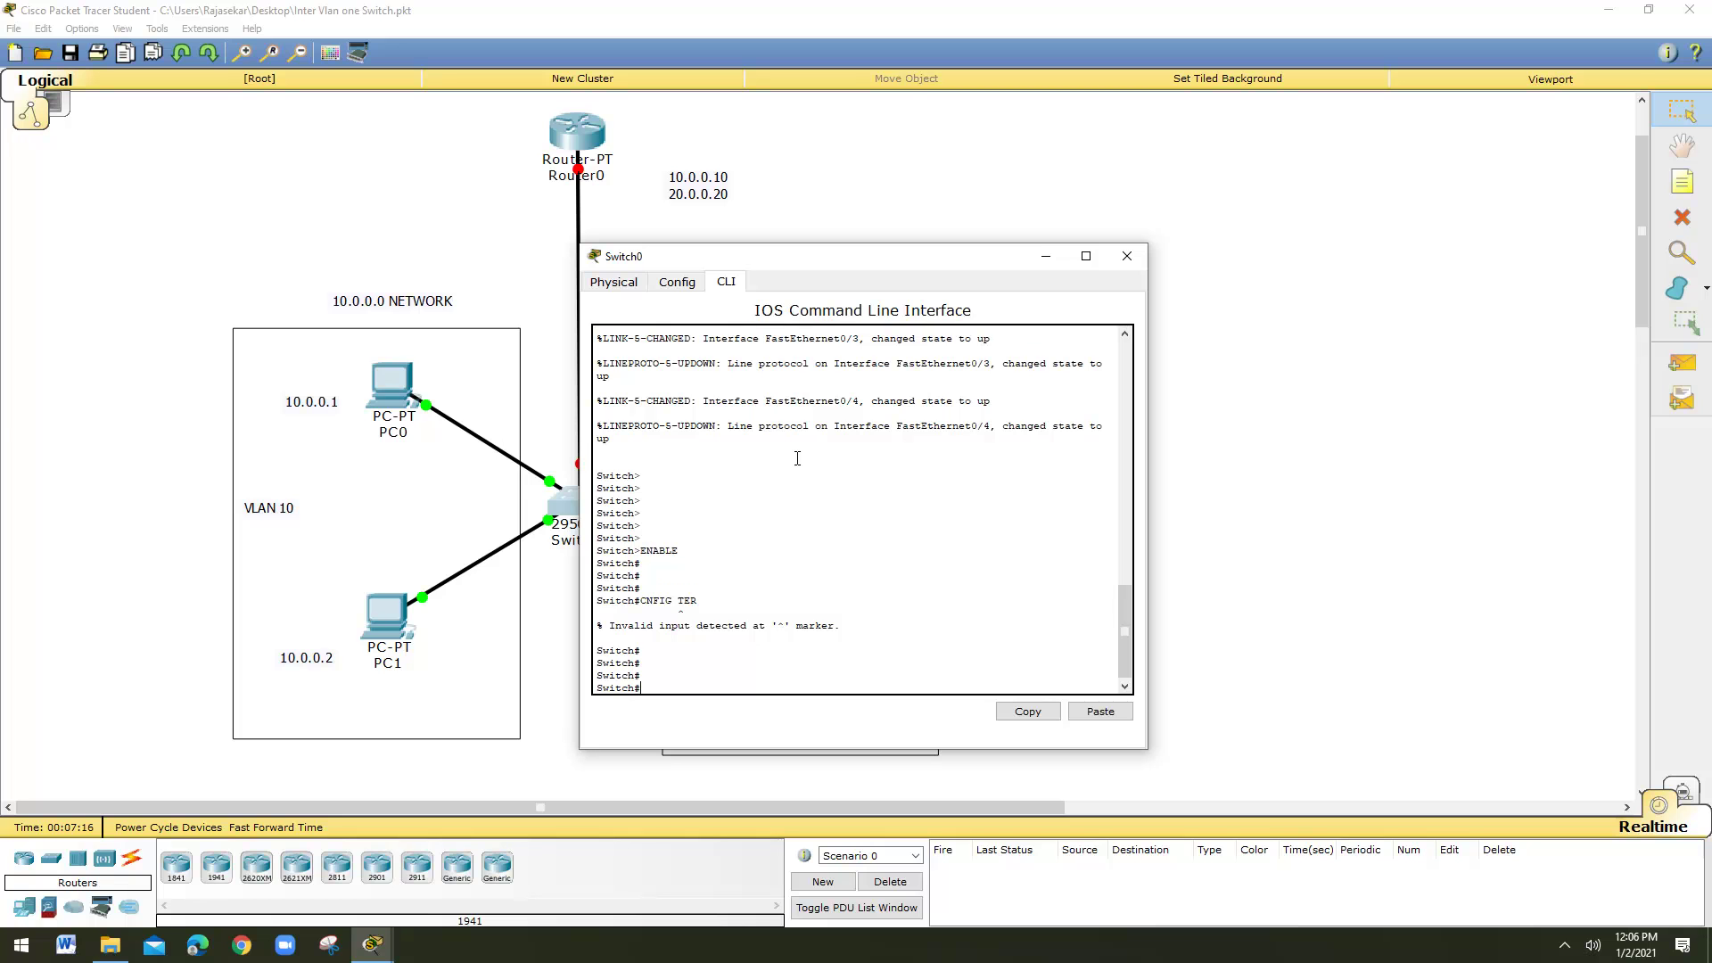
Enter global configuration mode on Switch0 with the command CONFIG TER
type("CONFIG TER")
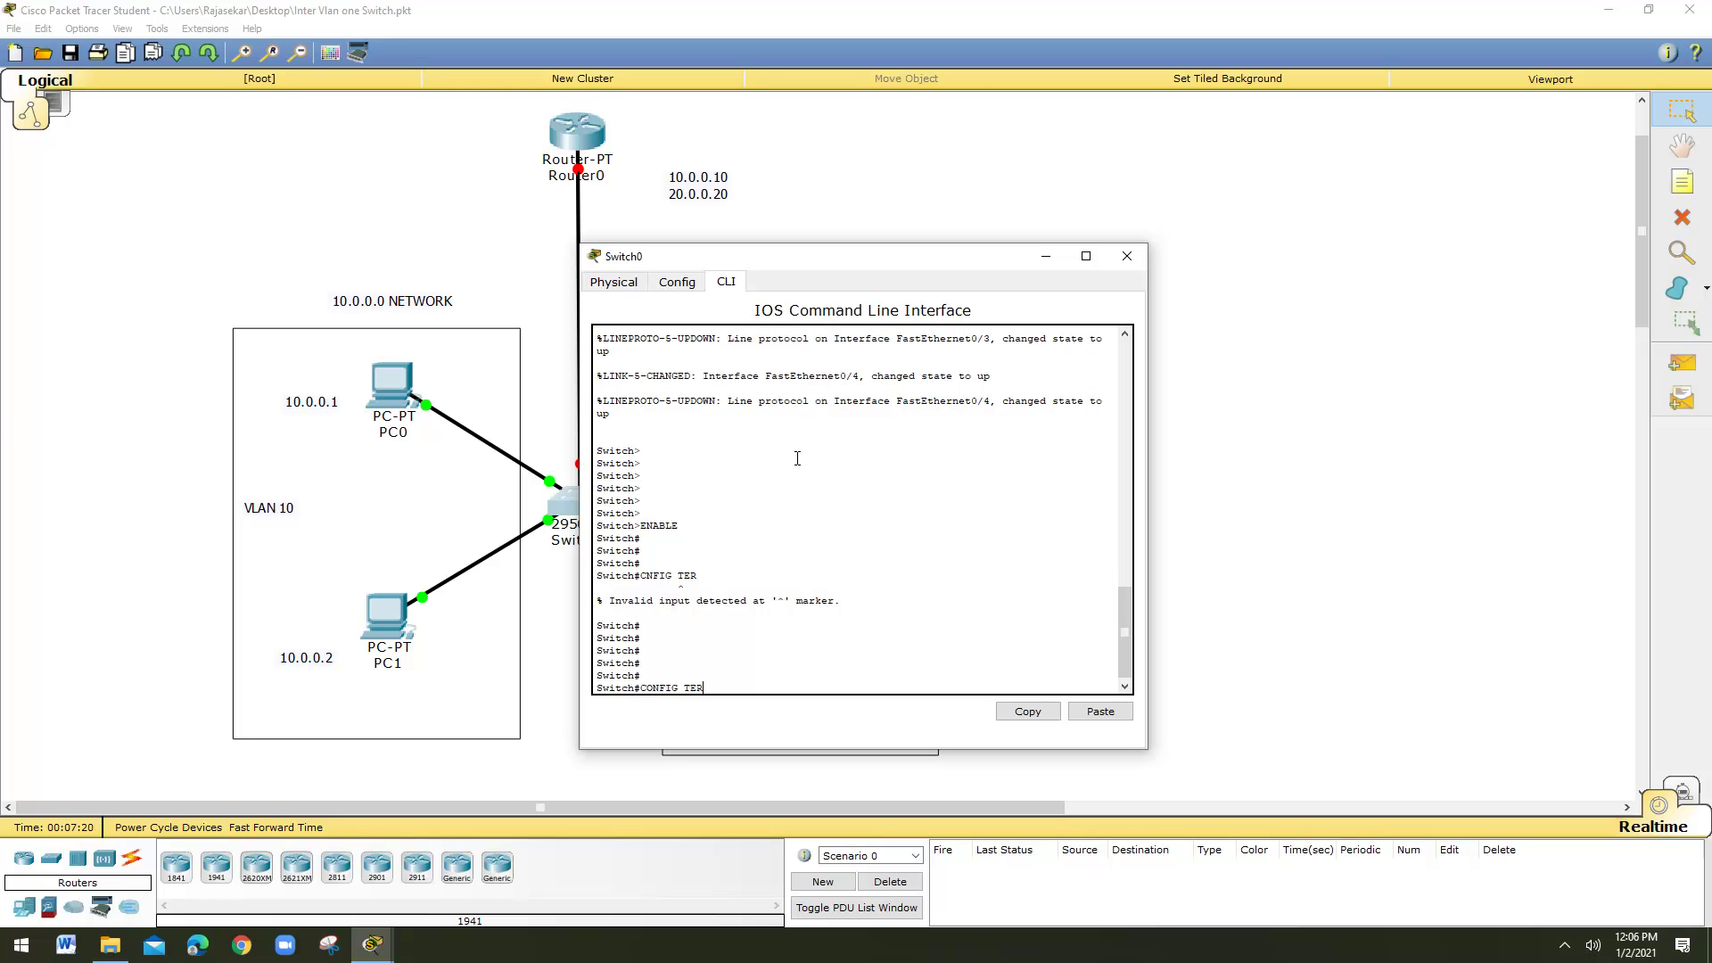
key("Return")
key("Return")
key("Return")
key("Return")
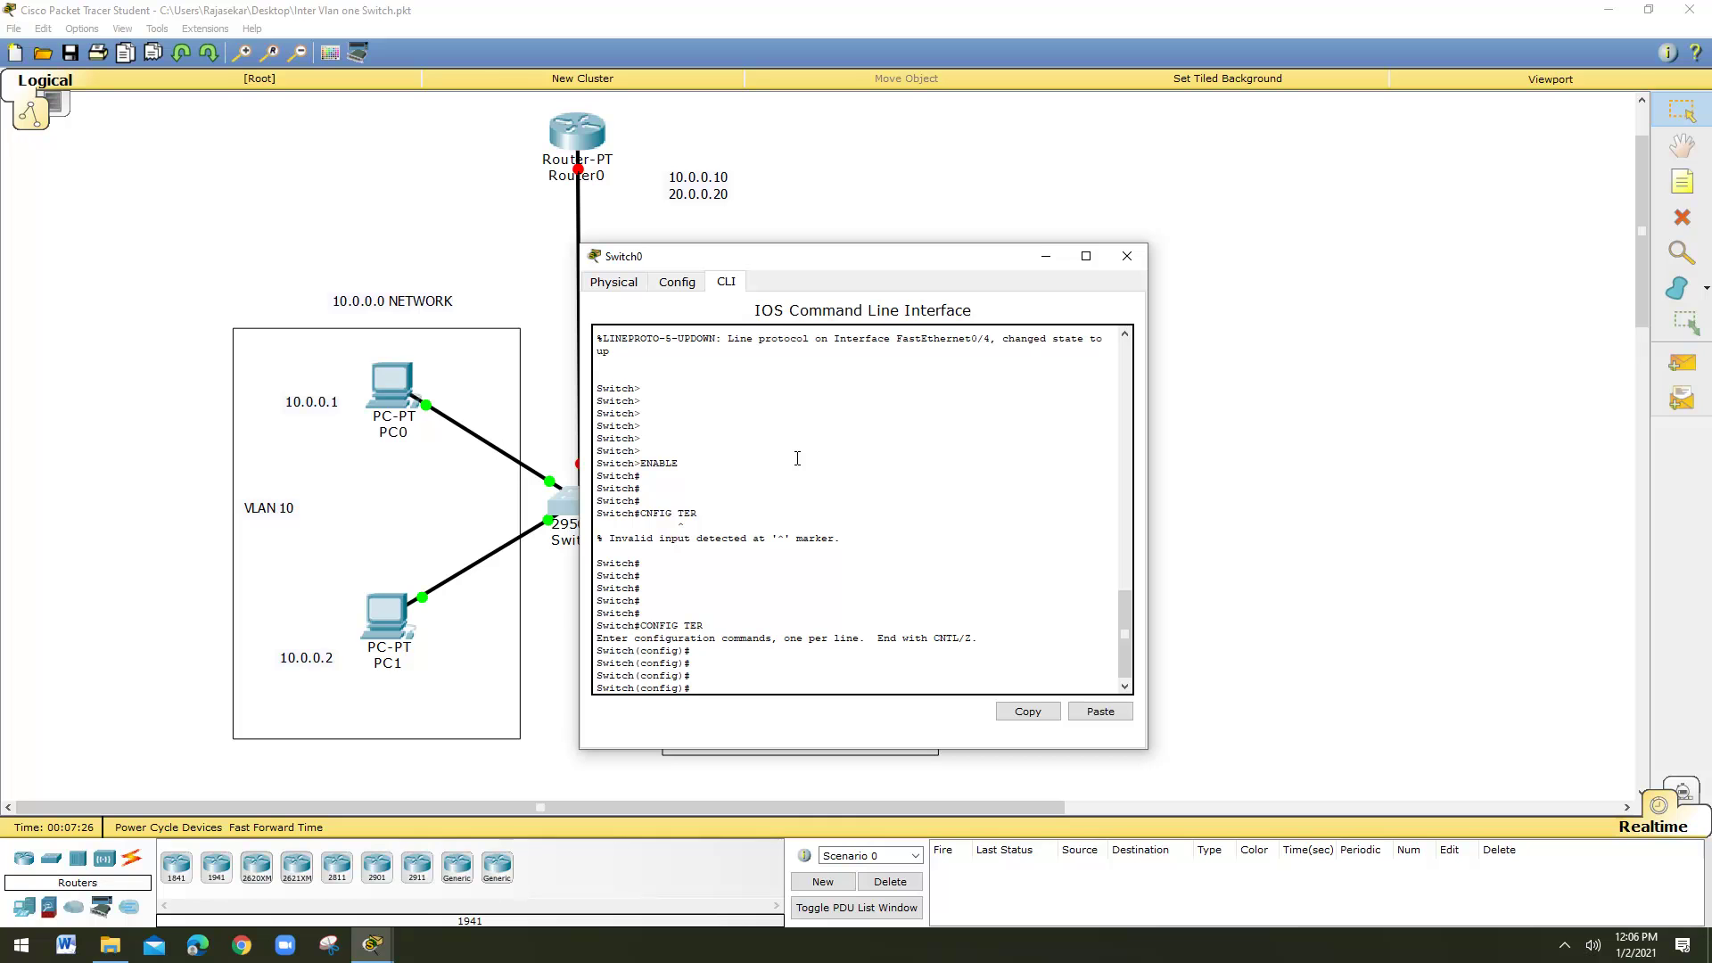
key("Return")
key("Return")
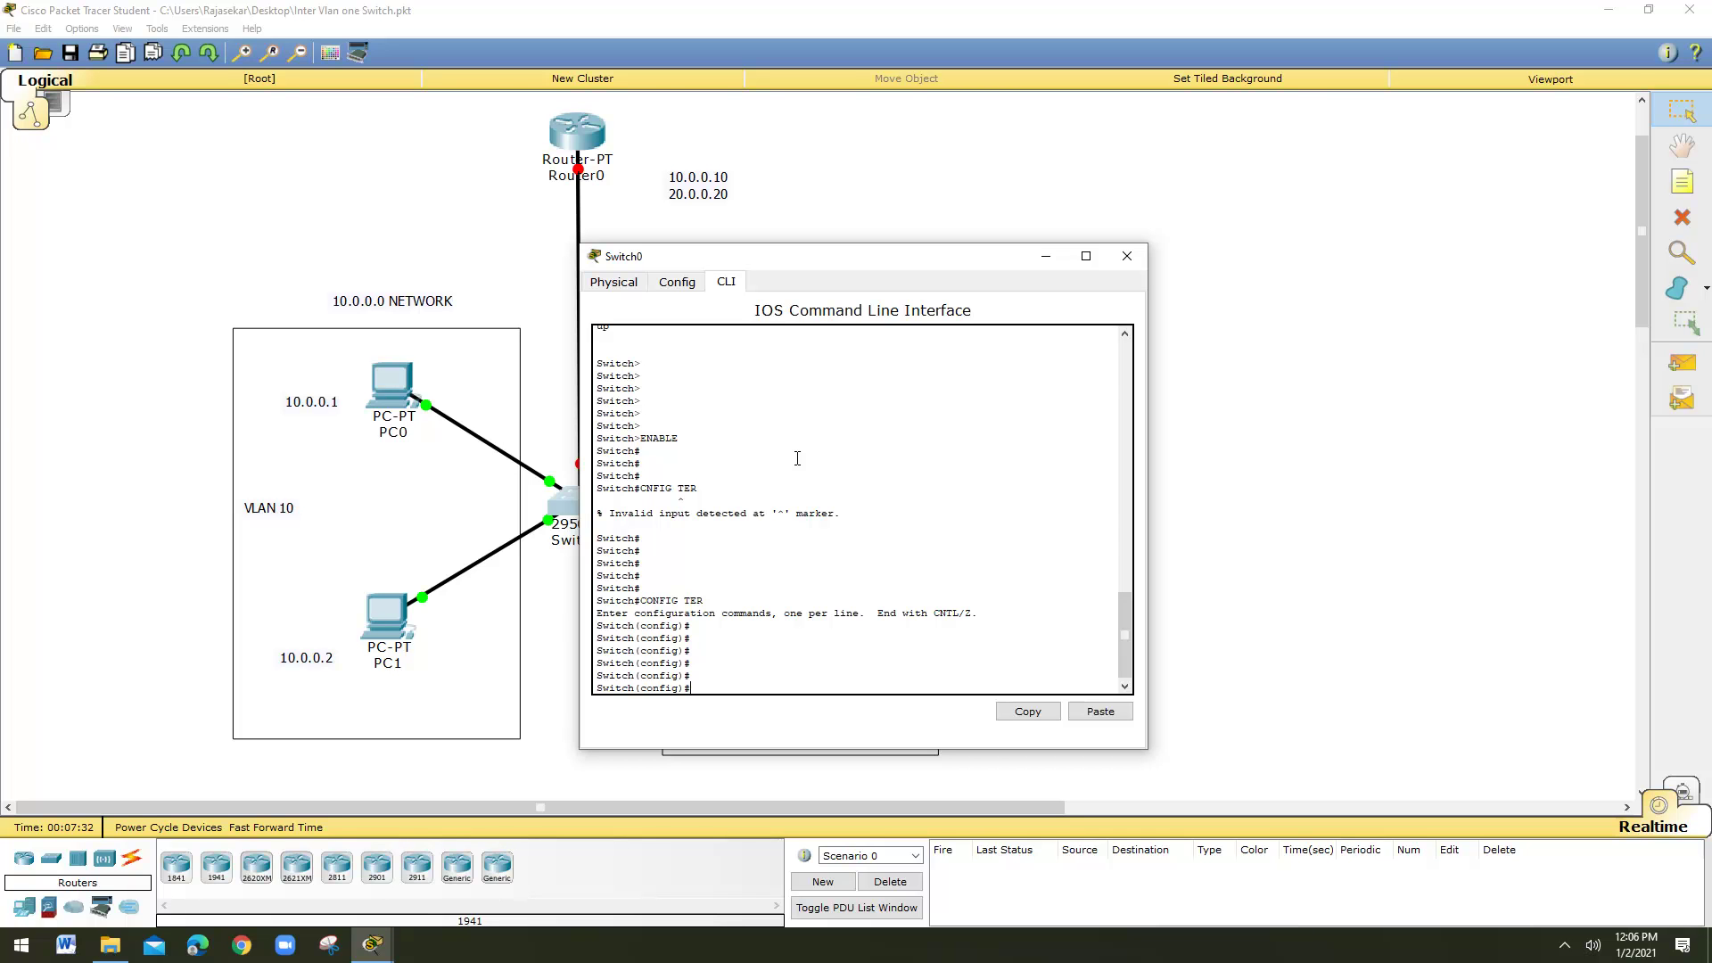
Create VLAN 10 on Switch0 with the command vlan 10
type("VLA")
key("BackSpace")
type("vlan 10")
key("Return")
key("Return")
key("Return")
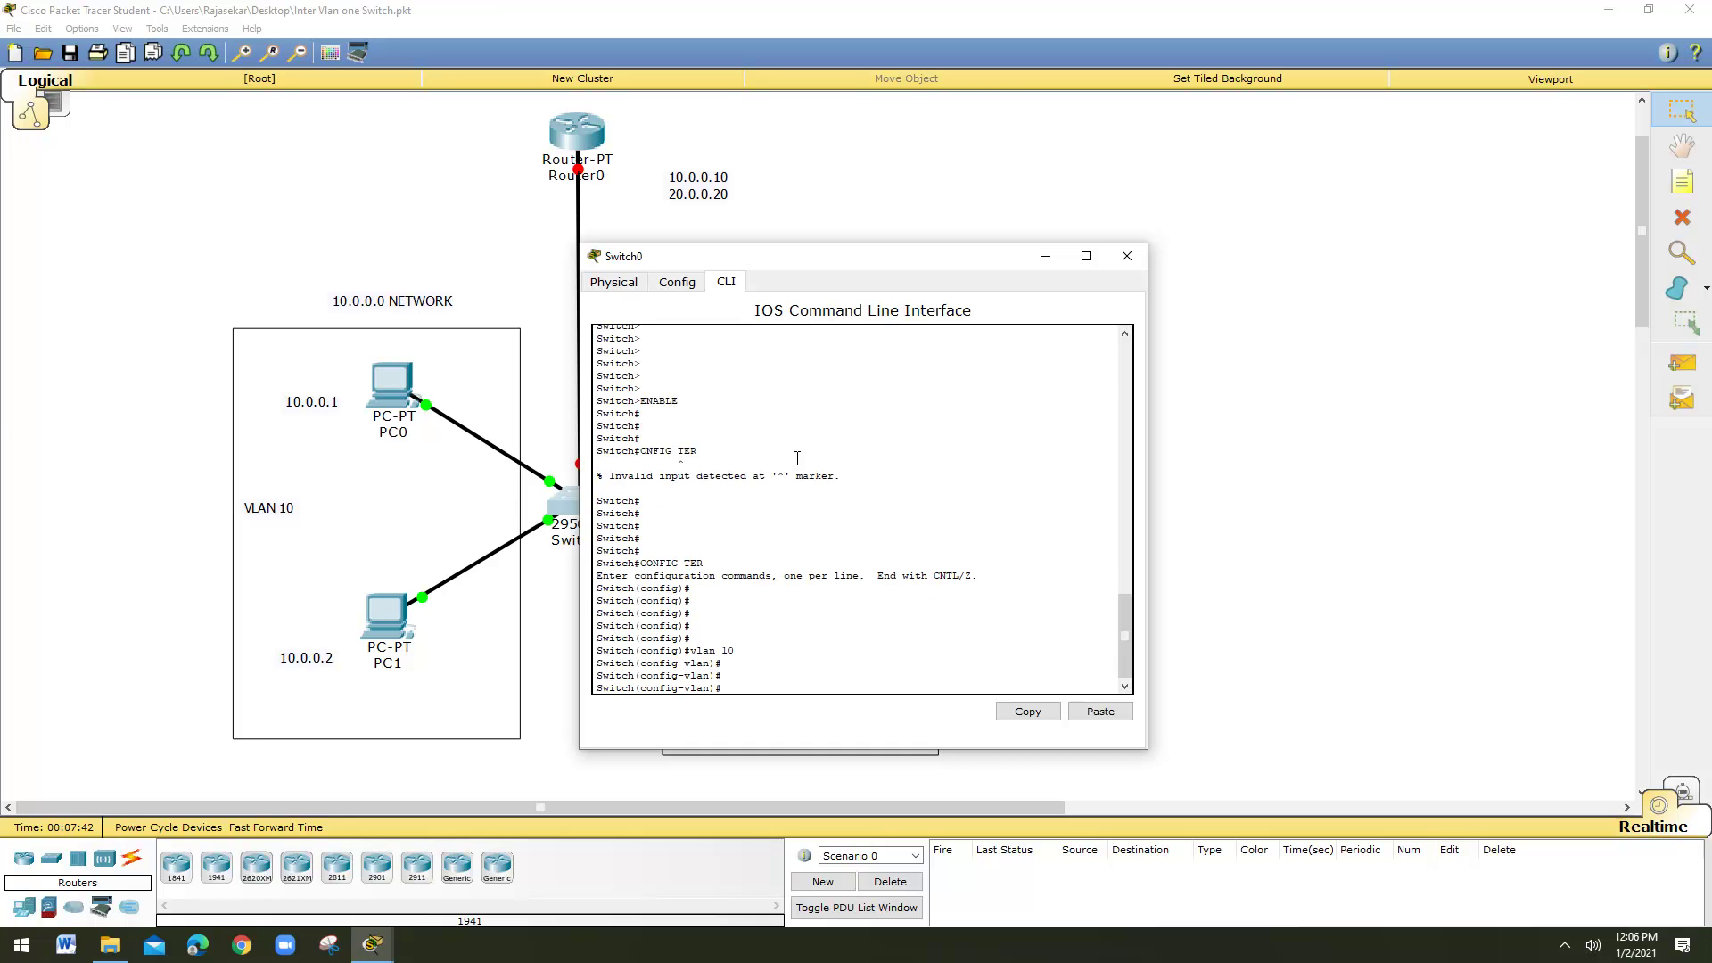
Name VLAN 10 staff and exit back to global configuration mode
type("name staff")
key("Return")
key("Return")
key("Return")
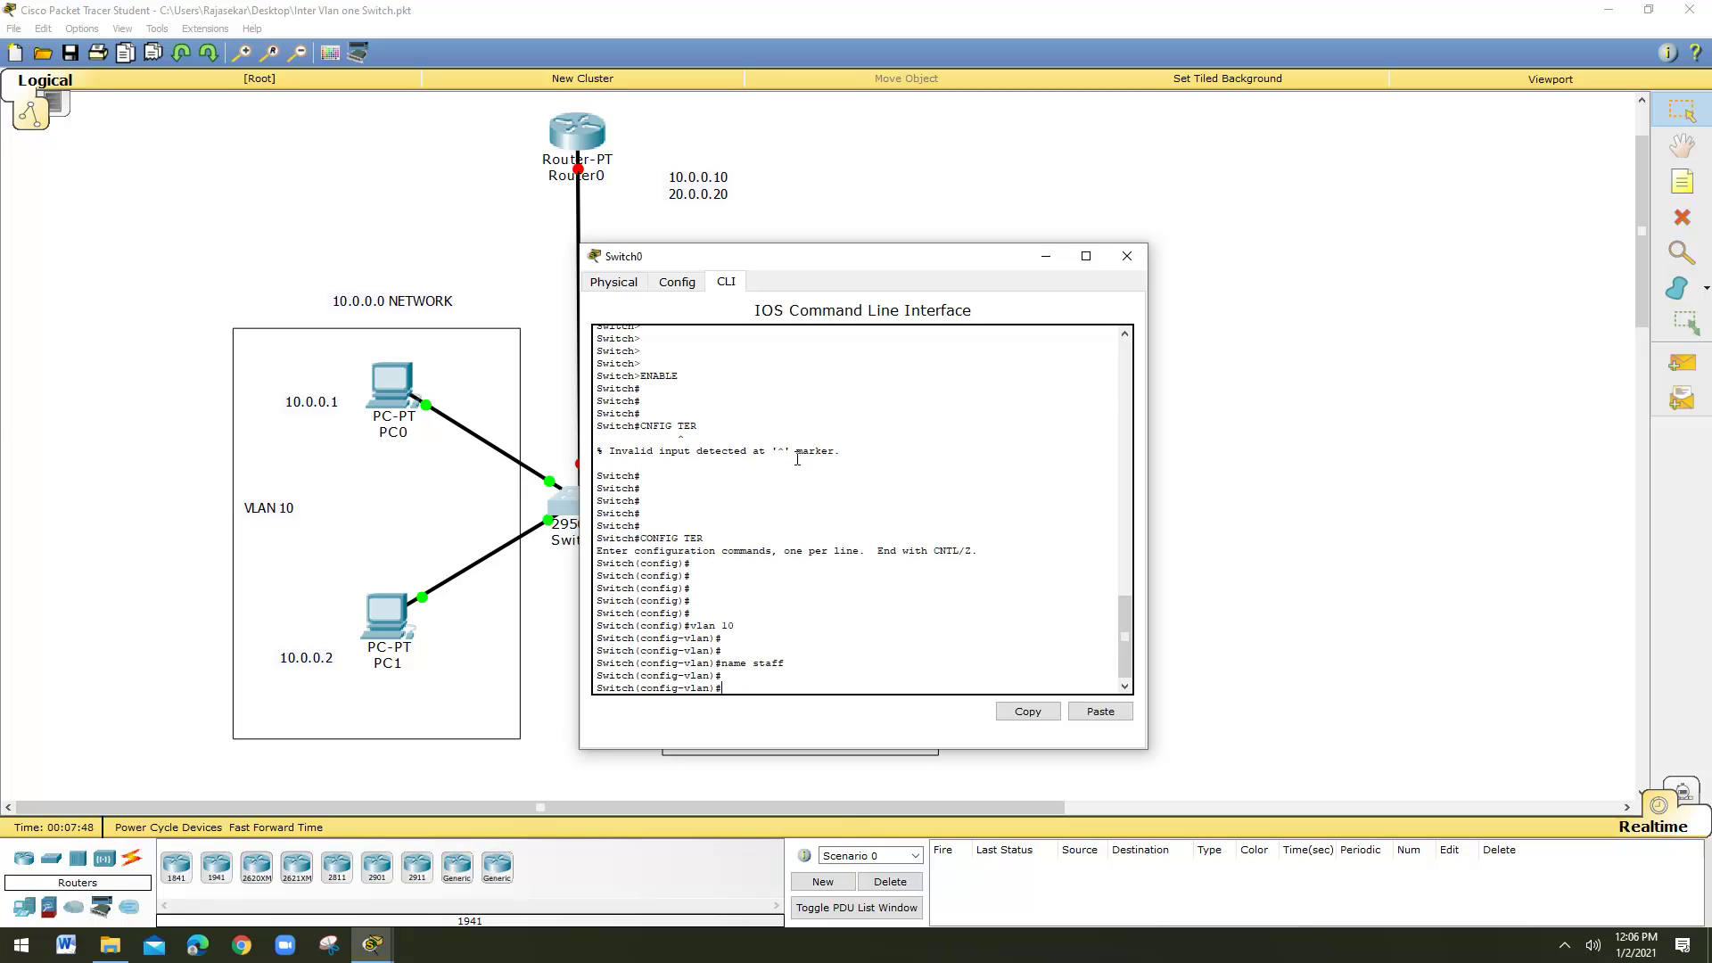
type("exit")
key("Return")
key("Return")
key("Return")
key("Return")
key("Return")
key("Return")
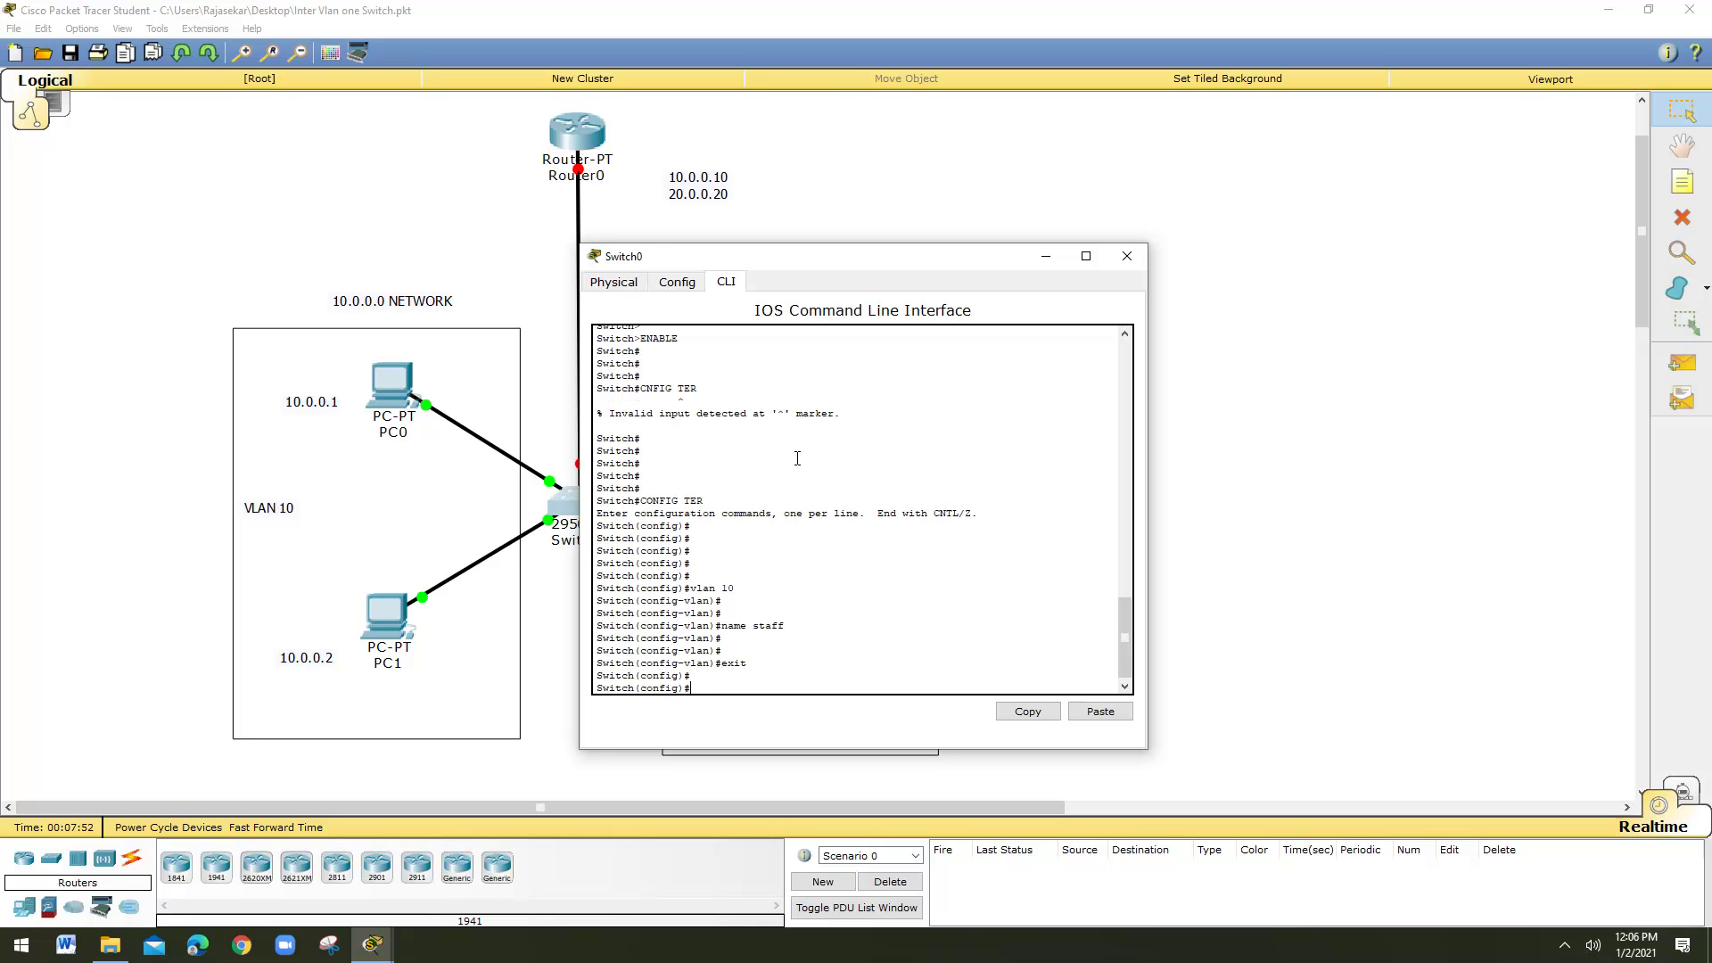
Create VLAN 20 on Switch0 with the command vlan 20
type("vlan 2")
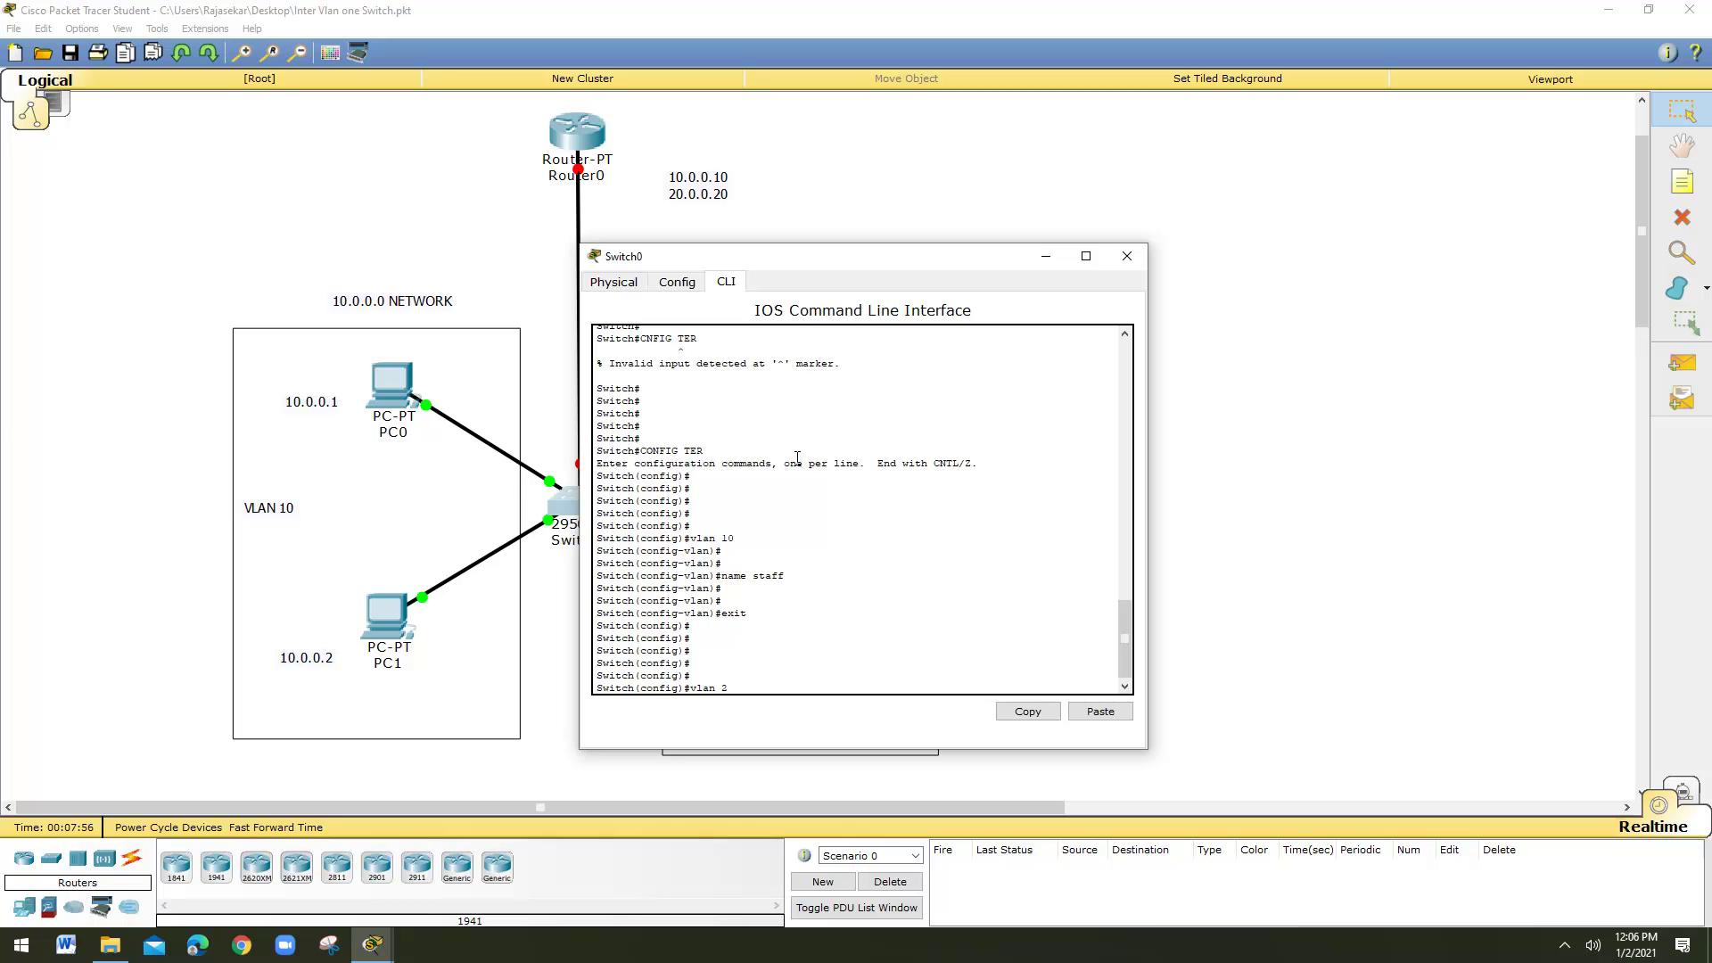
type("0")
key("Return")
key("Return")
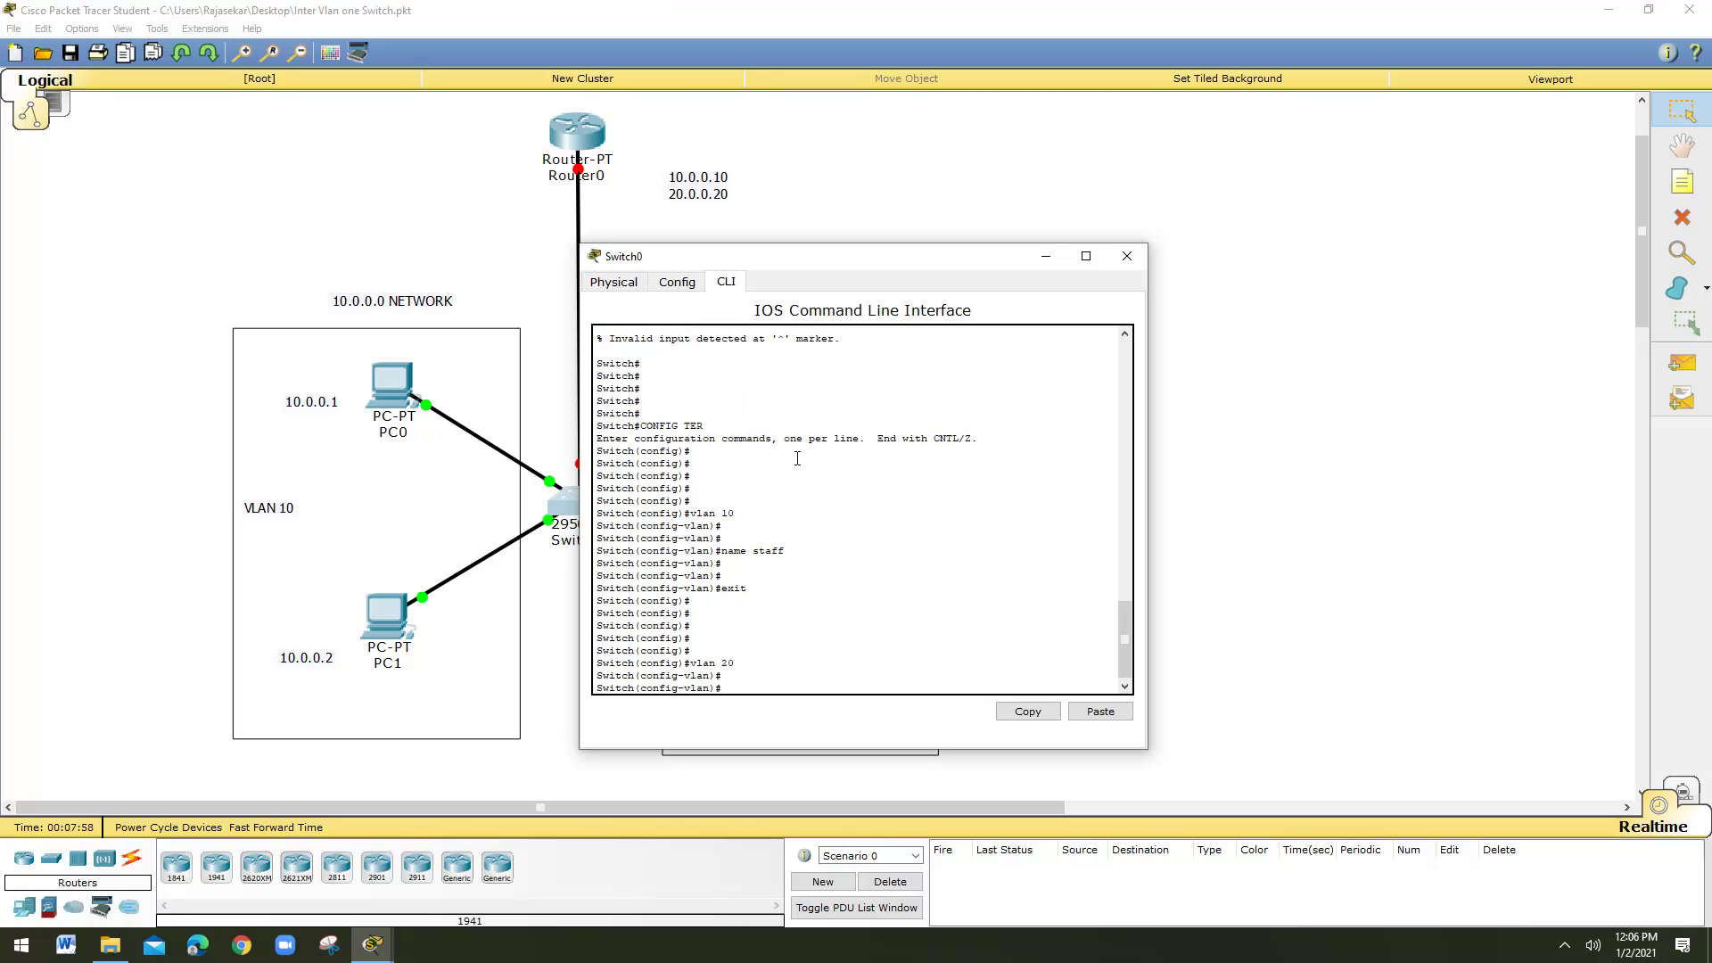
Name VLAN 20 student and exit back to global configuration mode
type("name student")
key("Return")
key("Return")
key("Return")
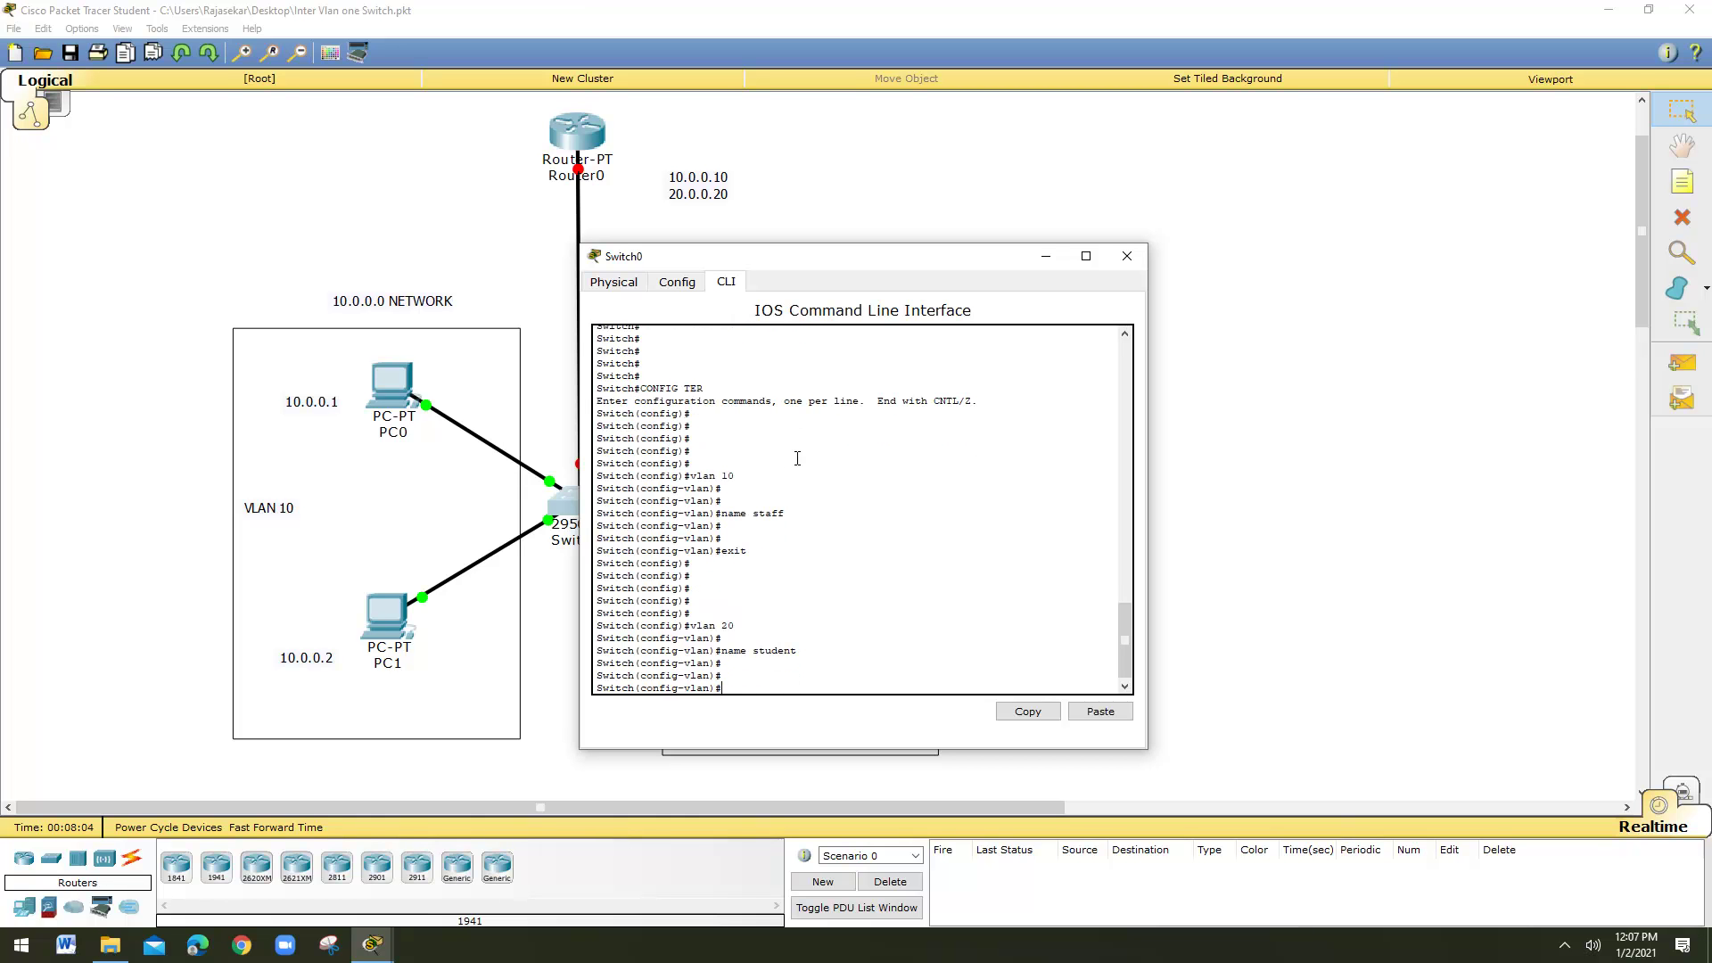
type("exit")
key("Return")
key("Return")
key("Return")
key("Return")
key("Return")
Exit global configuration mode on Switch0 to the privileged prompt
type("exit")
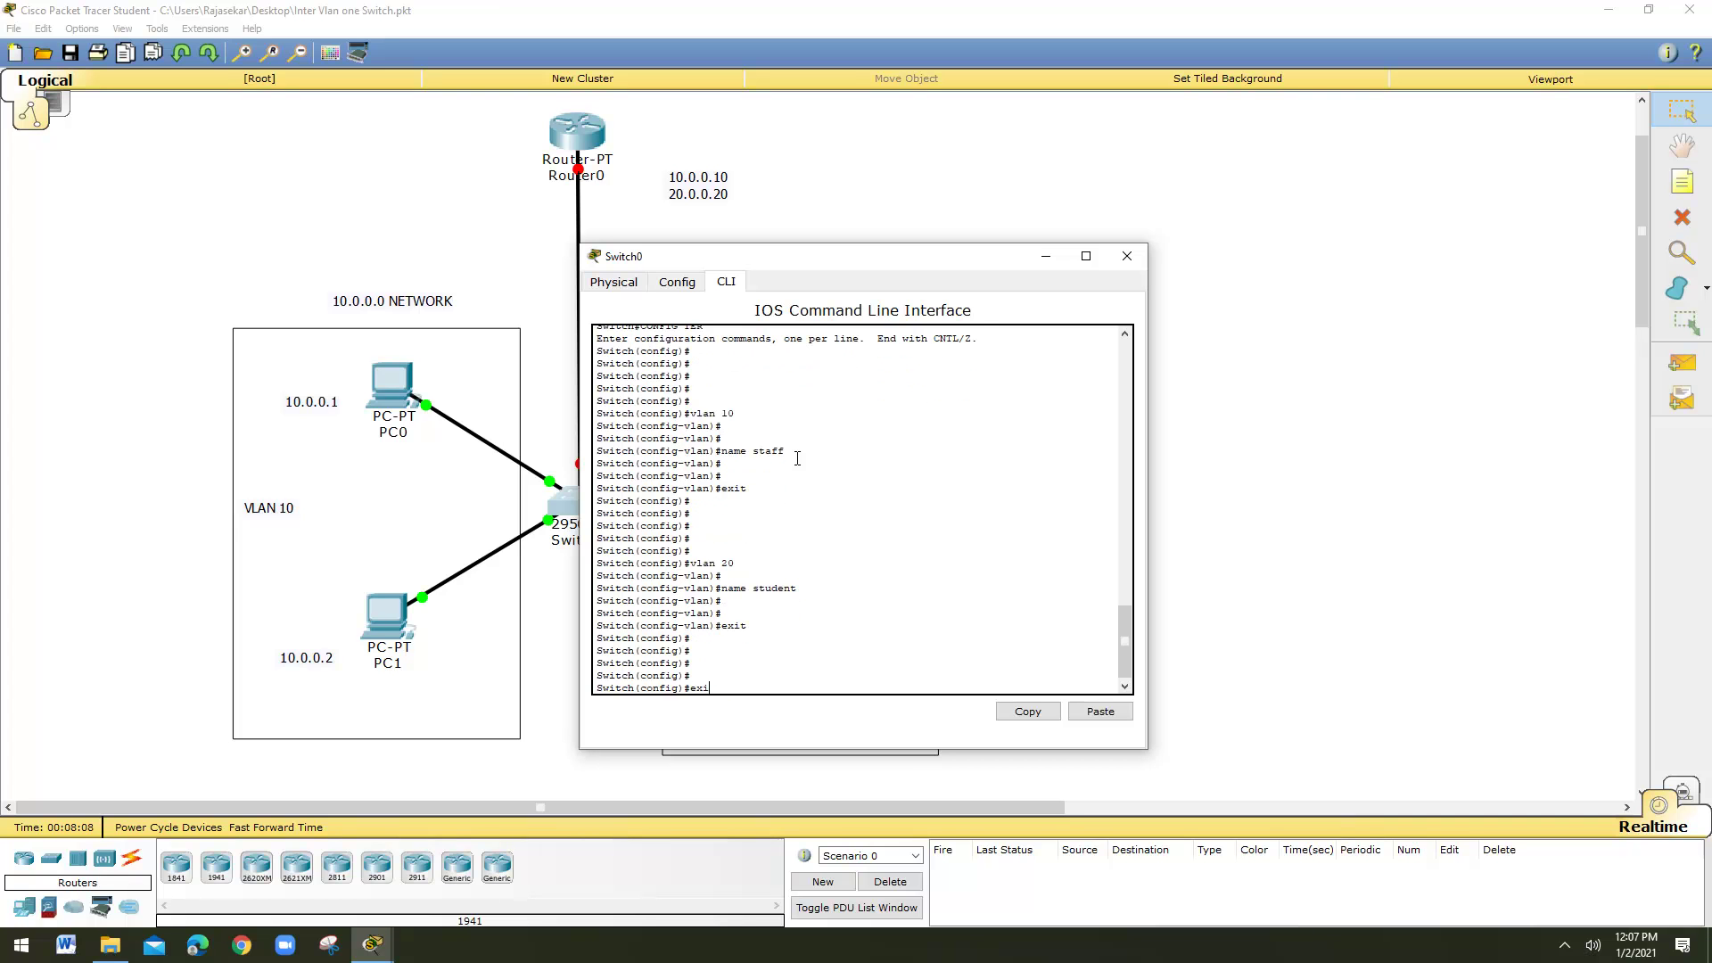
key("Return")
key("Return")
key("Return")
key("Return")
key("Return")
key("Return")
key("Return")
Display the VLAN table with show vlan, check the entries for VLANs 10 and 20, and close the Switch0 window
type("show vlan")
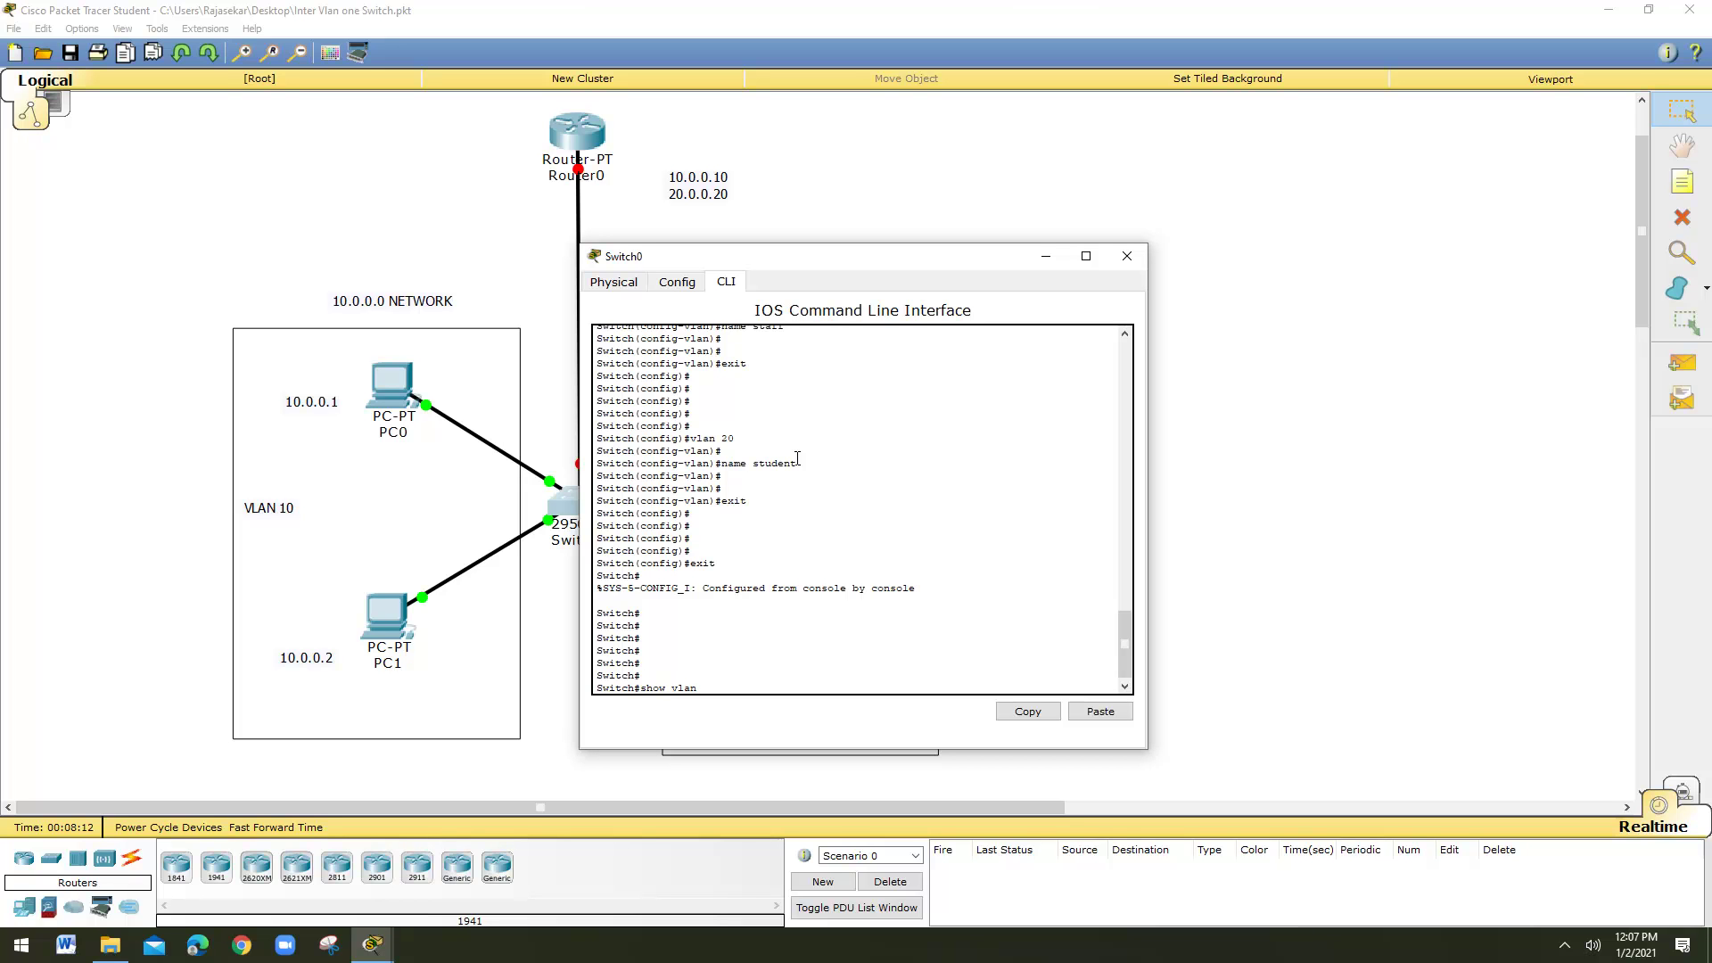
key("Return")
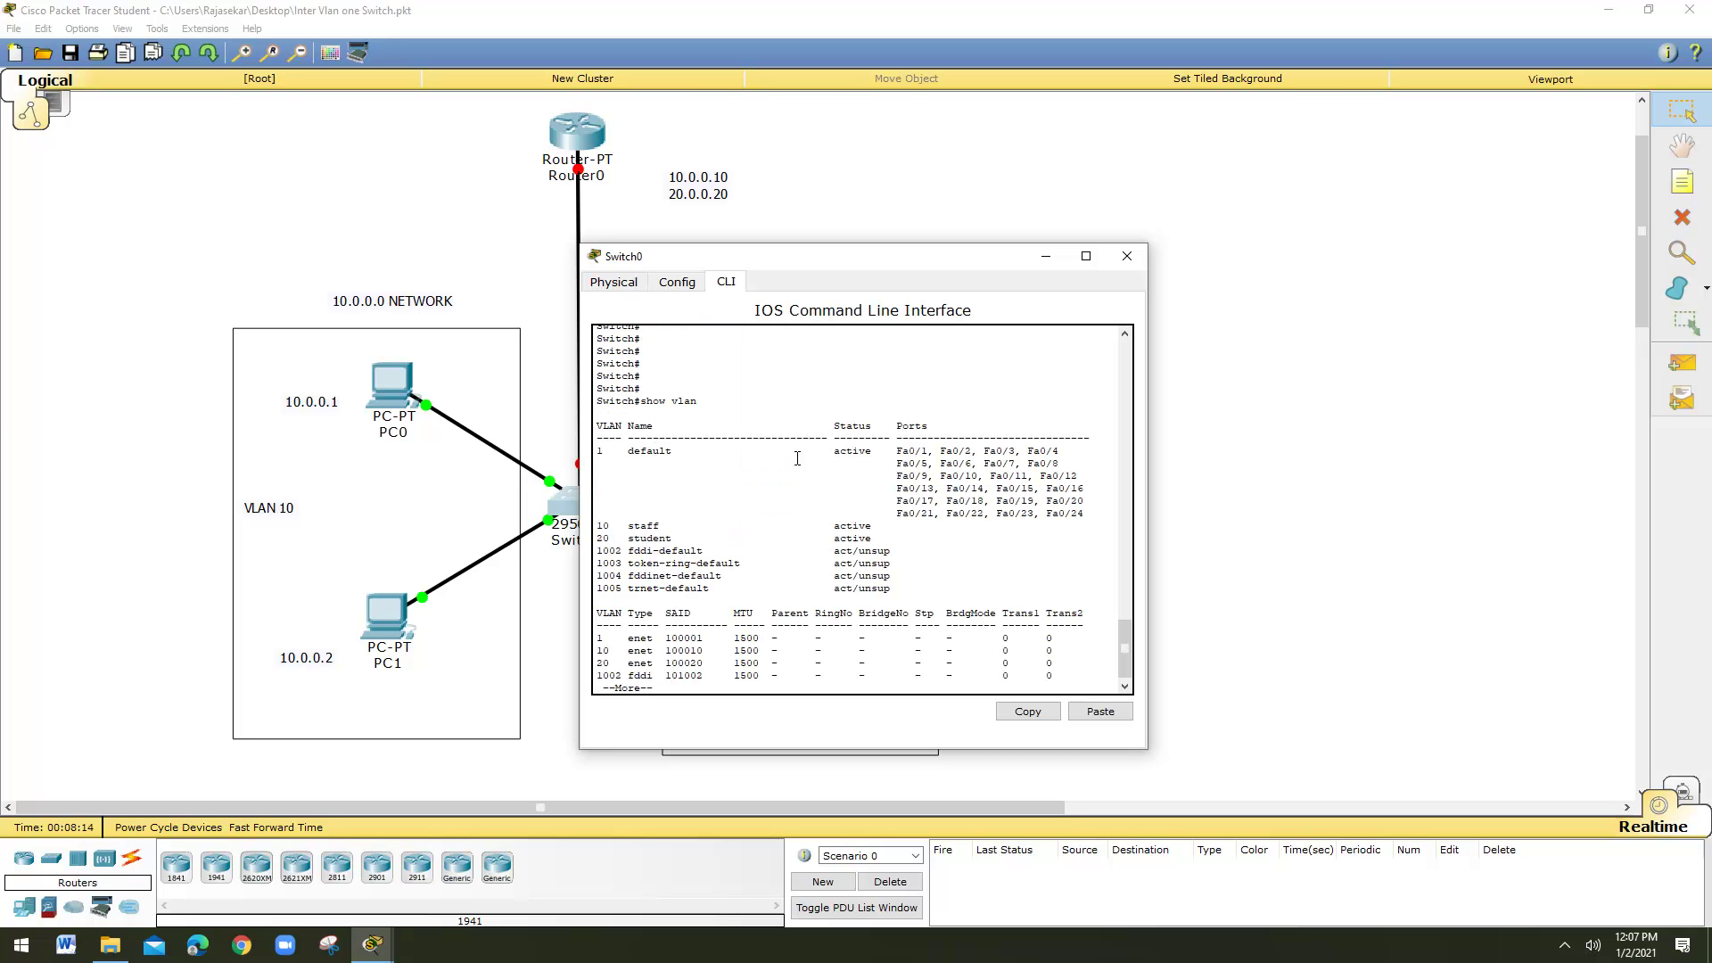
left_click_drag(597, 524, 731, 542)
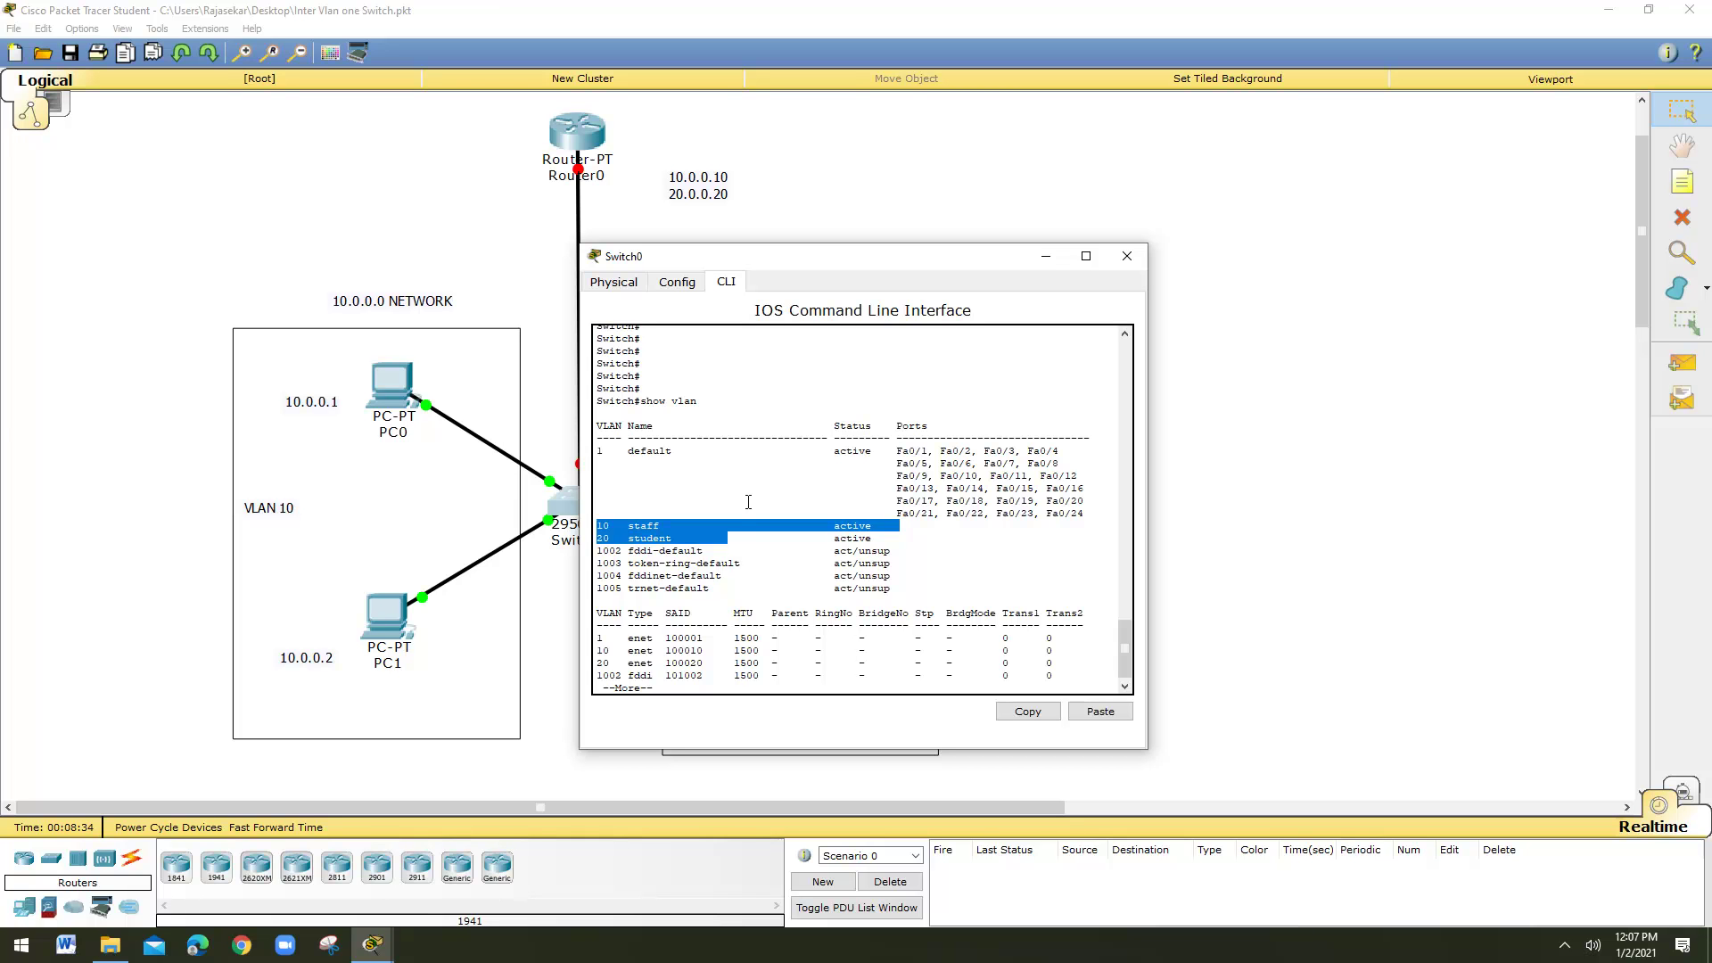
left_click(1127, 256)
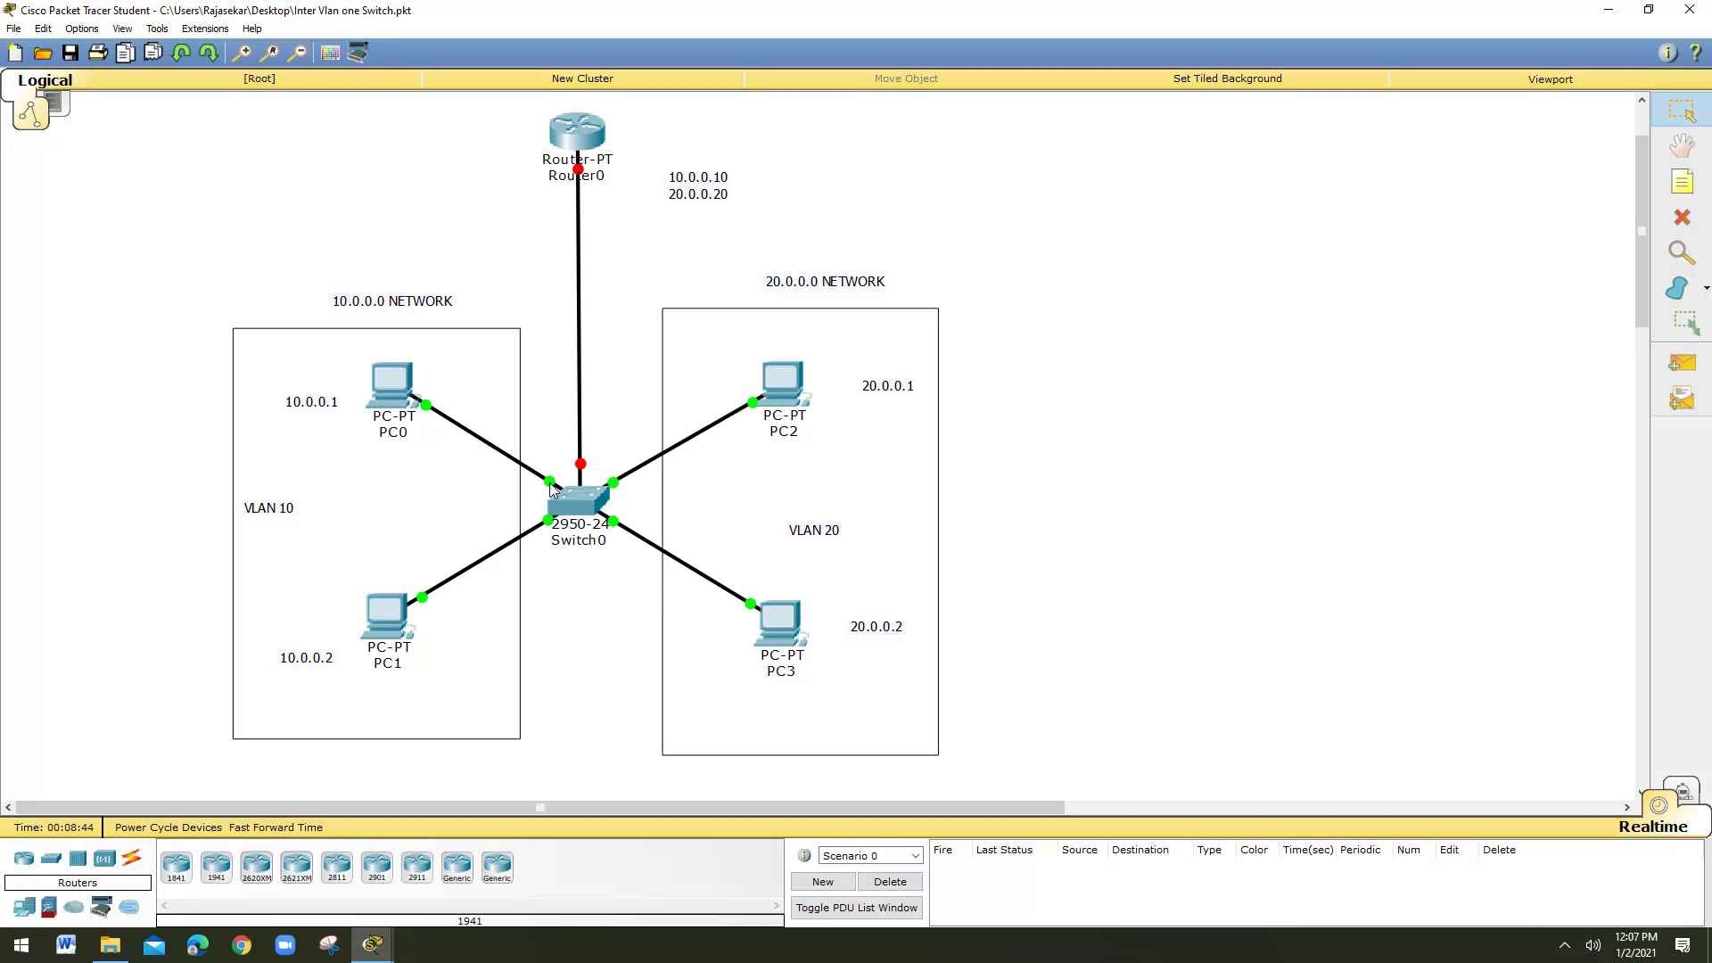
Examine the link ends around Switch0 in the topology to identify which switch ports the PCs use
left_click(273, 55)
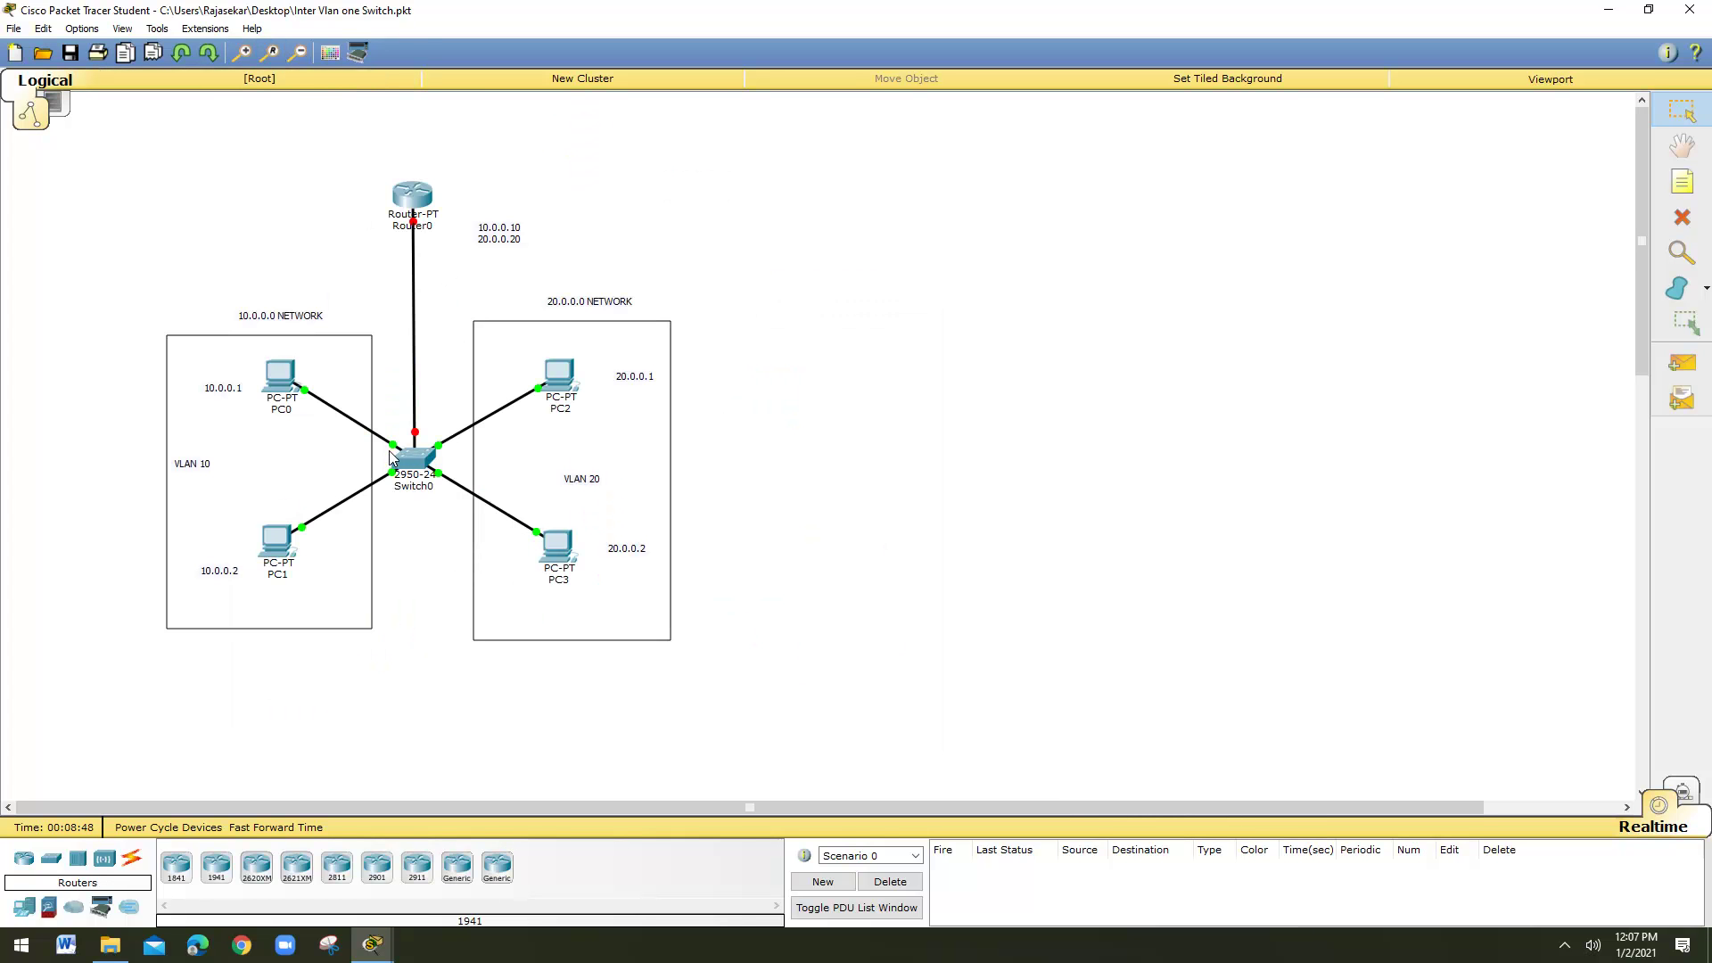
mouse_move(394, 446)
mouse_move(393, 475)
mouse_move(443, 455)
left_click(245, 54)
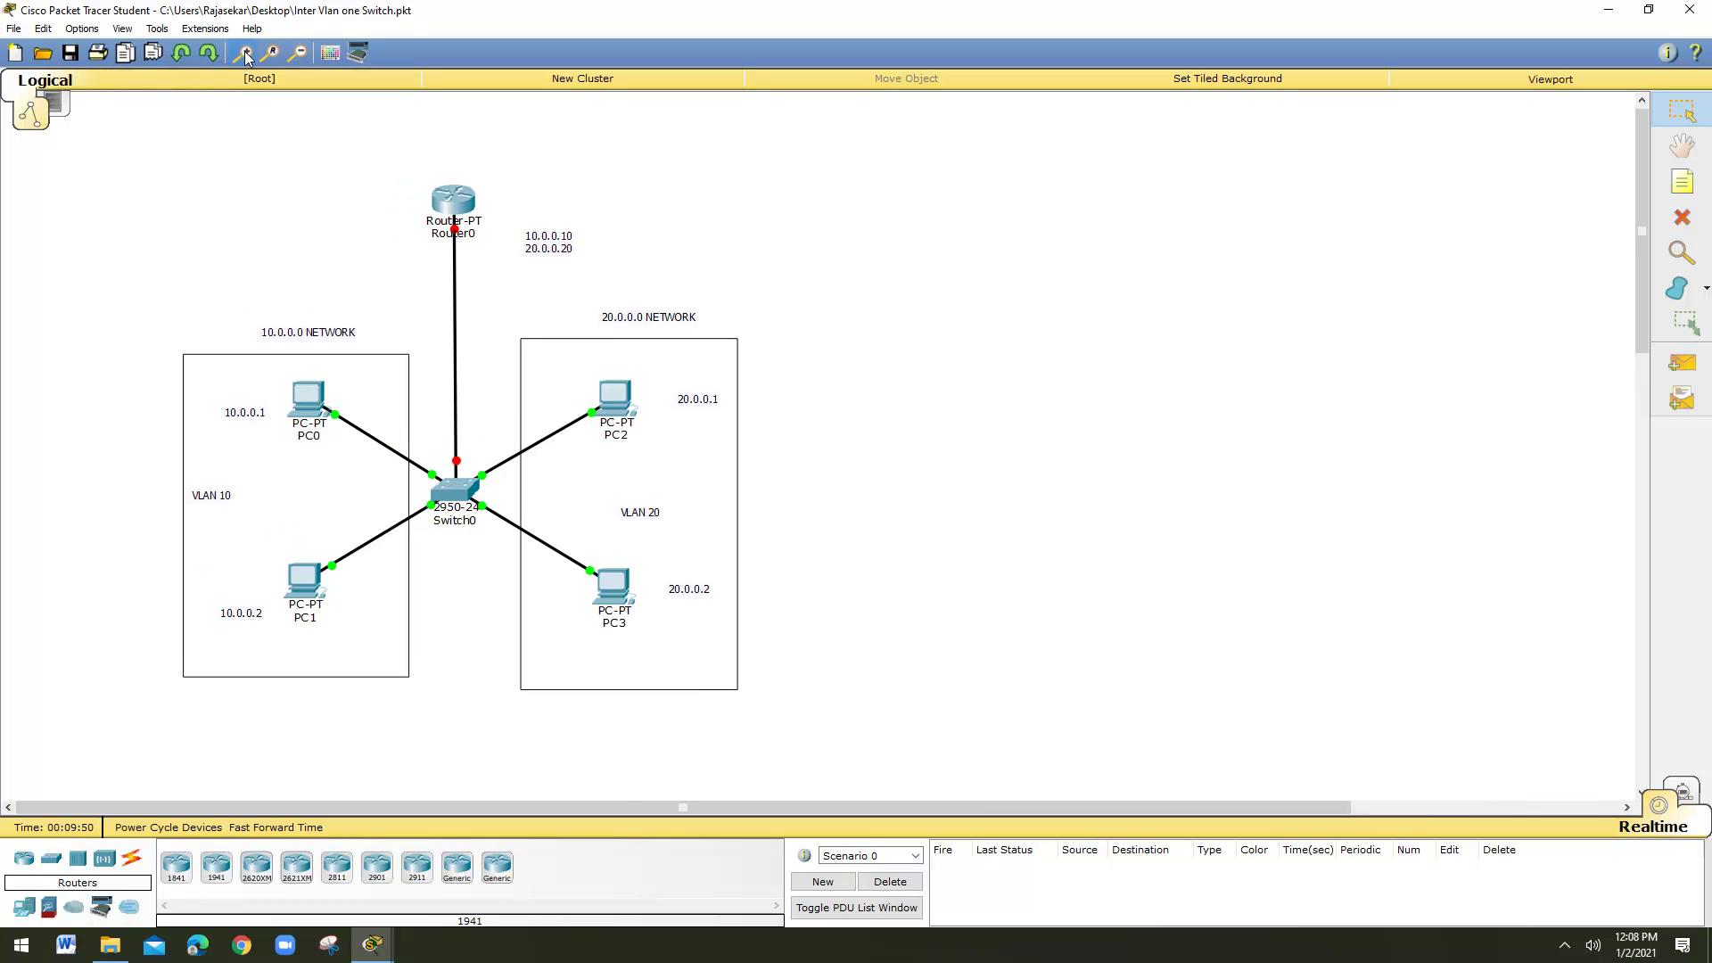
left_click(245, 54)
left_click(245, 55)
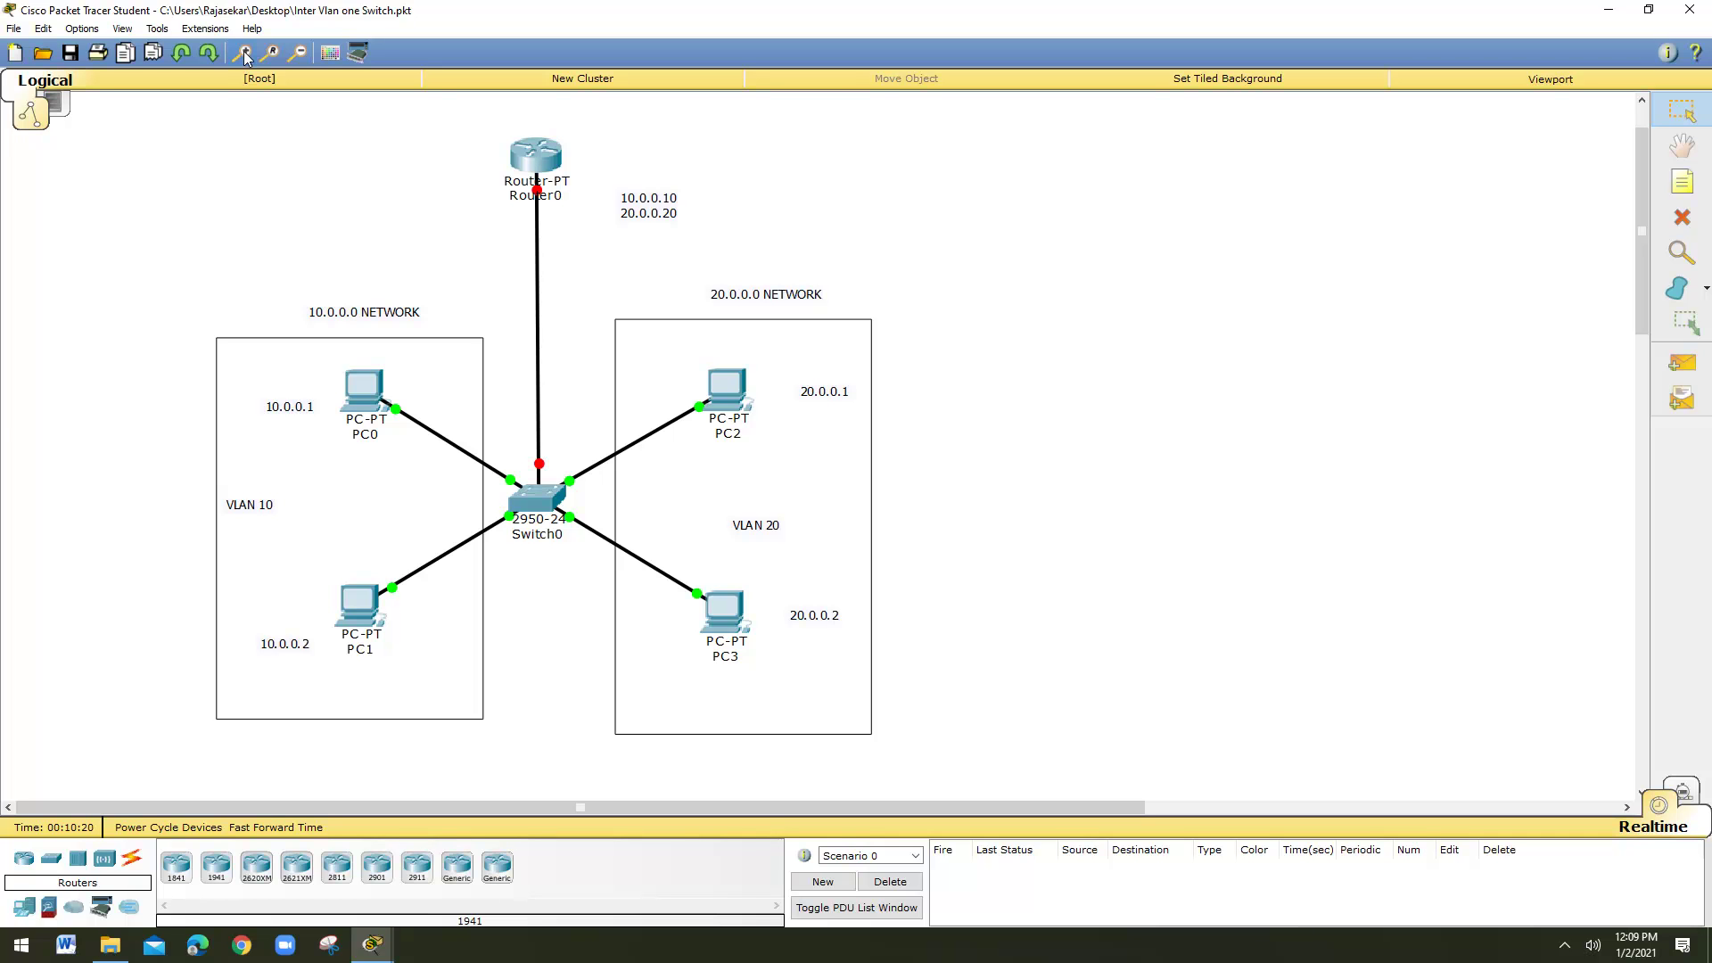
left_click(246, 56)
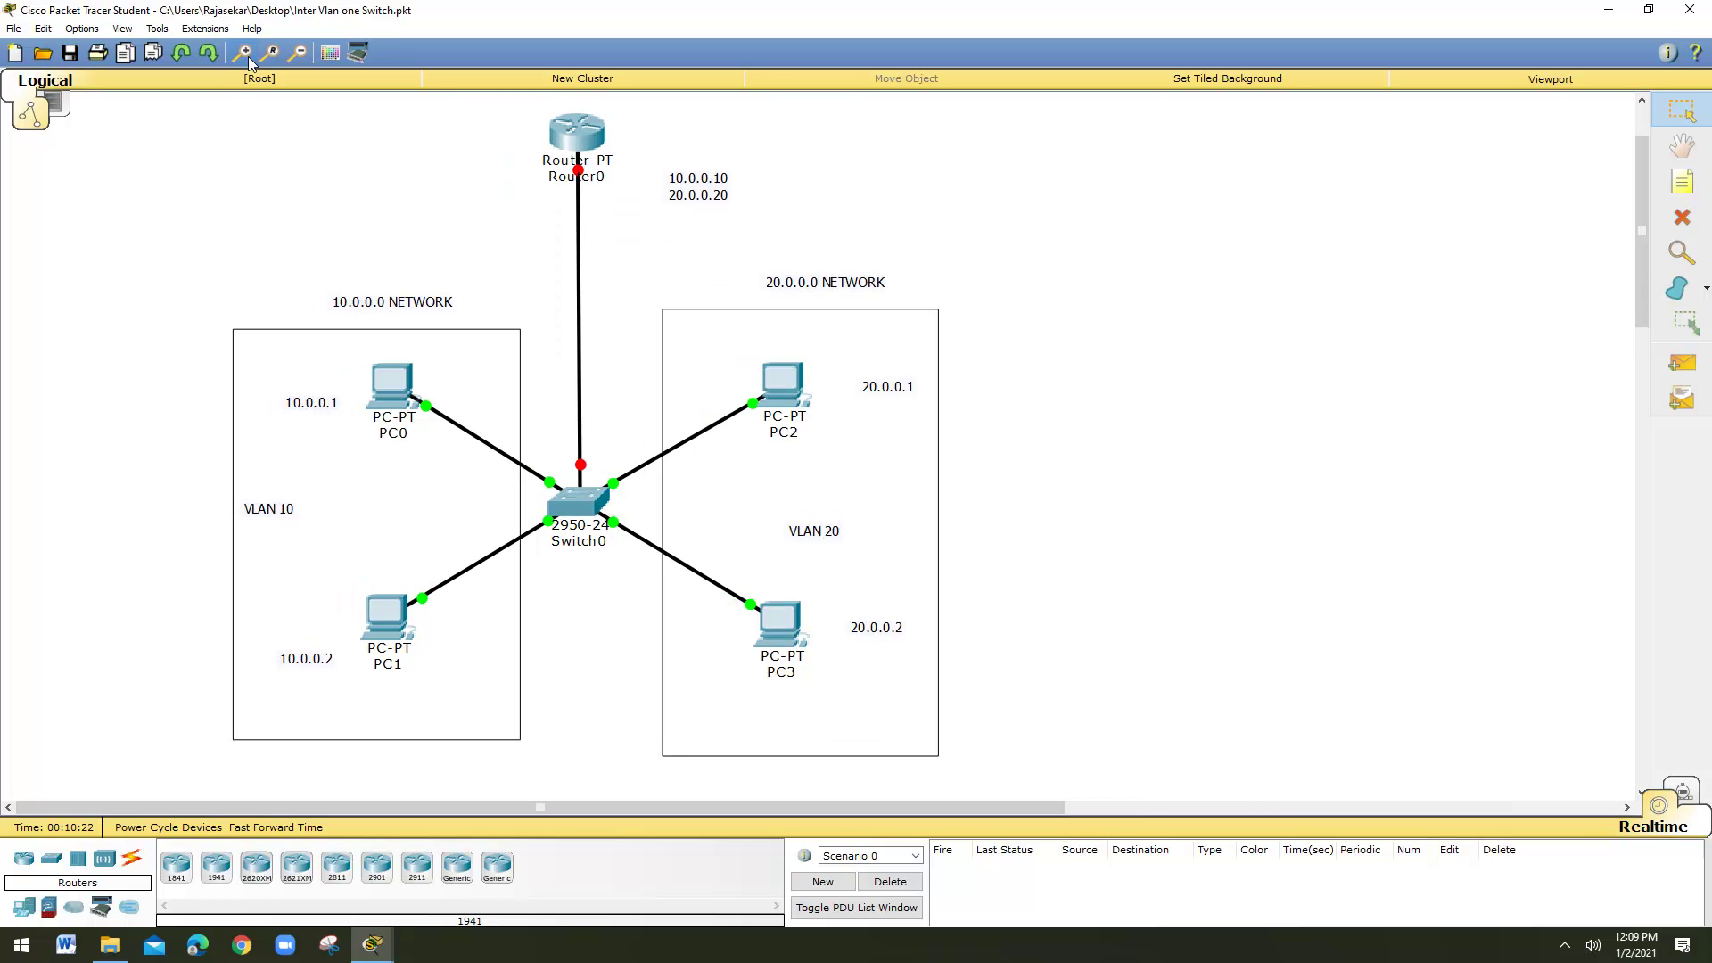
Reopen Switch0's command line and page through the rest of the show vlan output to the privileged prompt
left_click(559, 496)
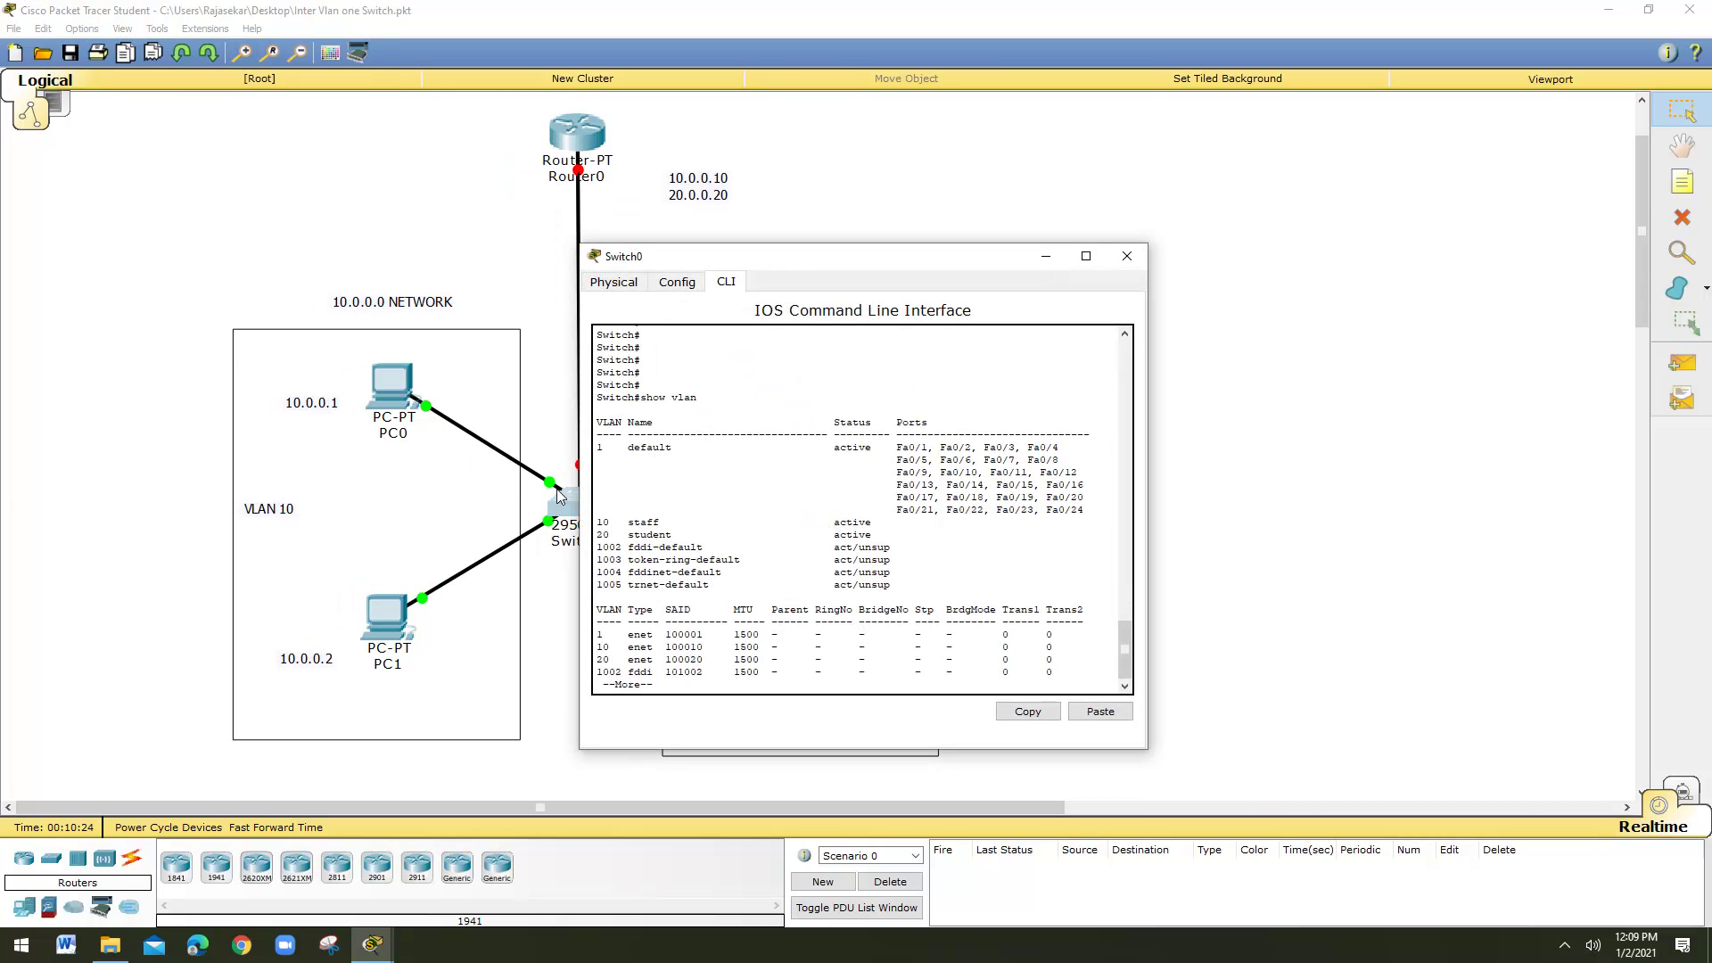
key("Return")
key("Return")
key("Return")
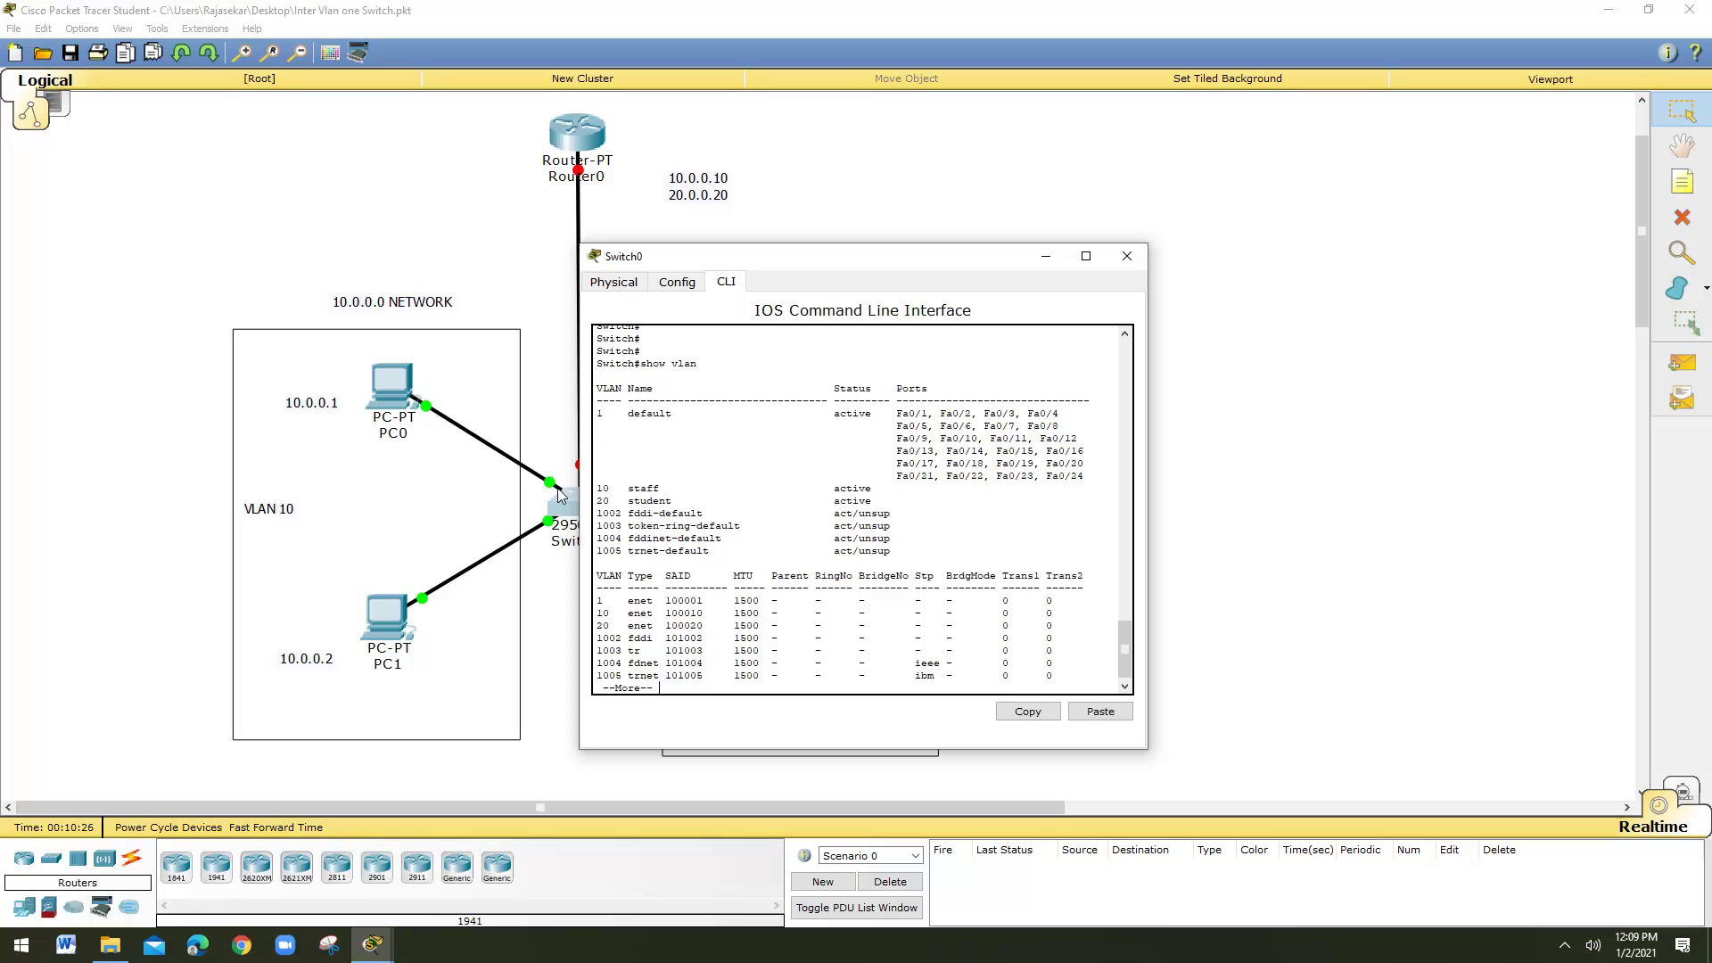
key("Return")
key("Return")
key("Return")
key("Return")
key("Return")
key("Return")
key("Return")
key("Return")
key("Return")
key("Return")
key("Return")
key("Return")
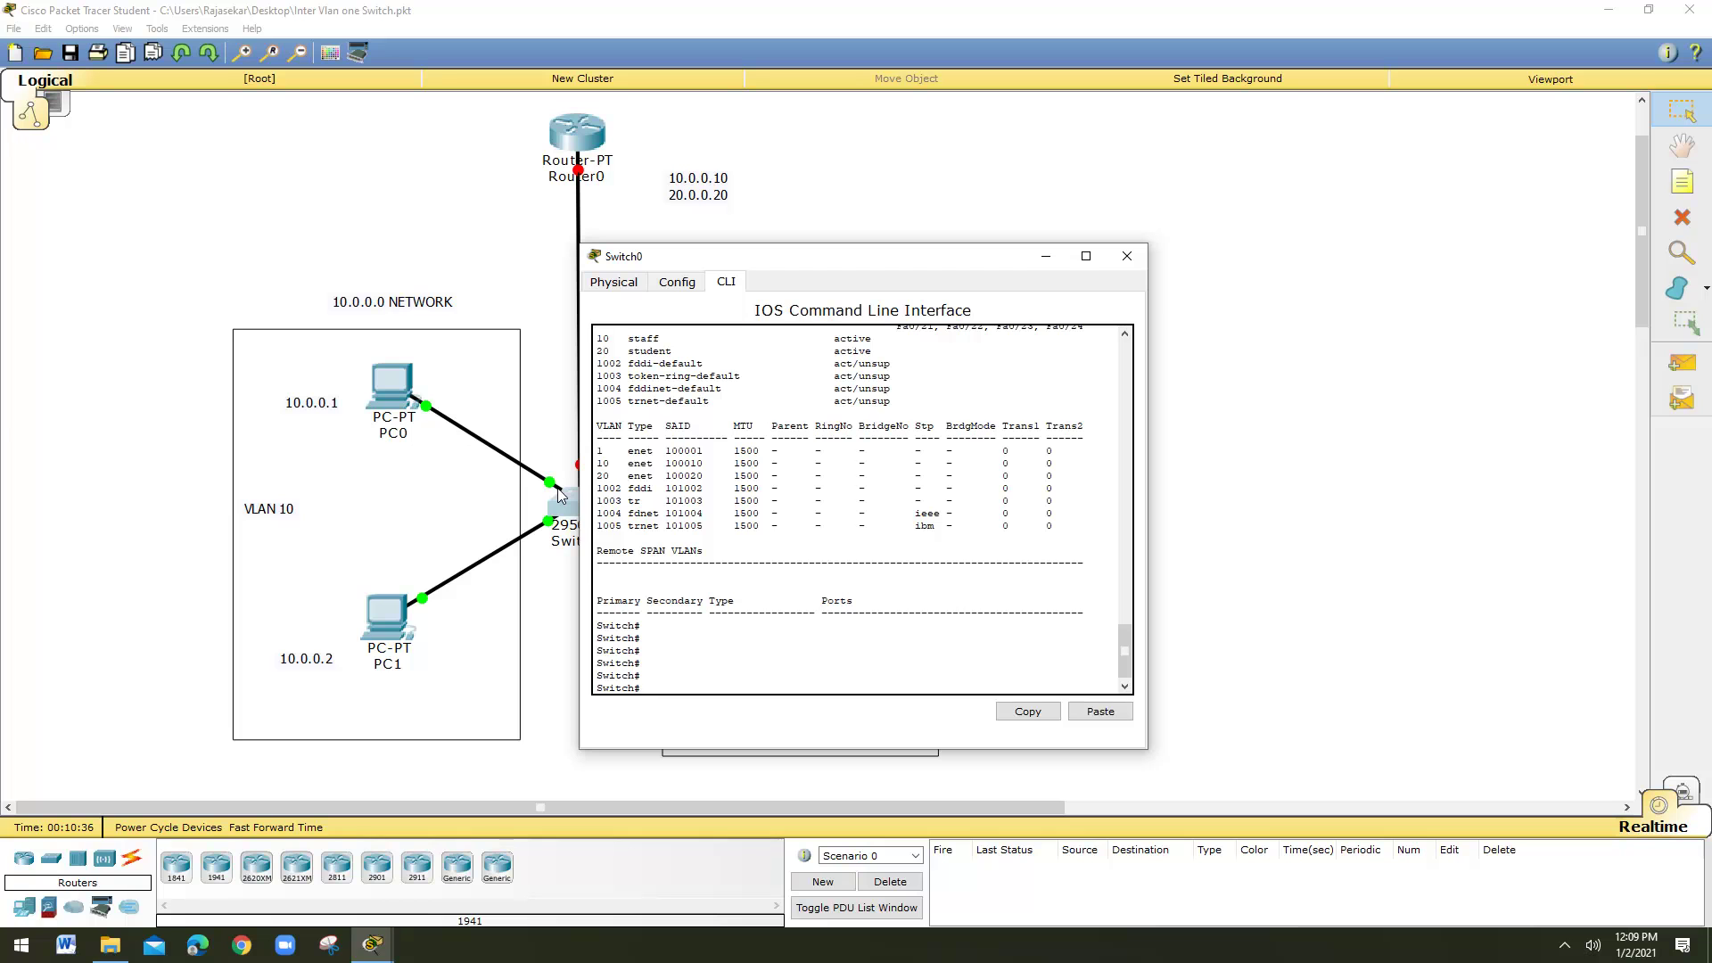
Enter global configuration mode on Switch0 with the command conf ter
type("conf ter")
key("Return")
key("Return")
key("Return")
key("Return")
key("Return")
key("Return")
key("Return")
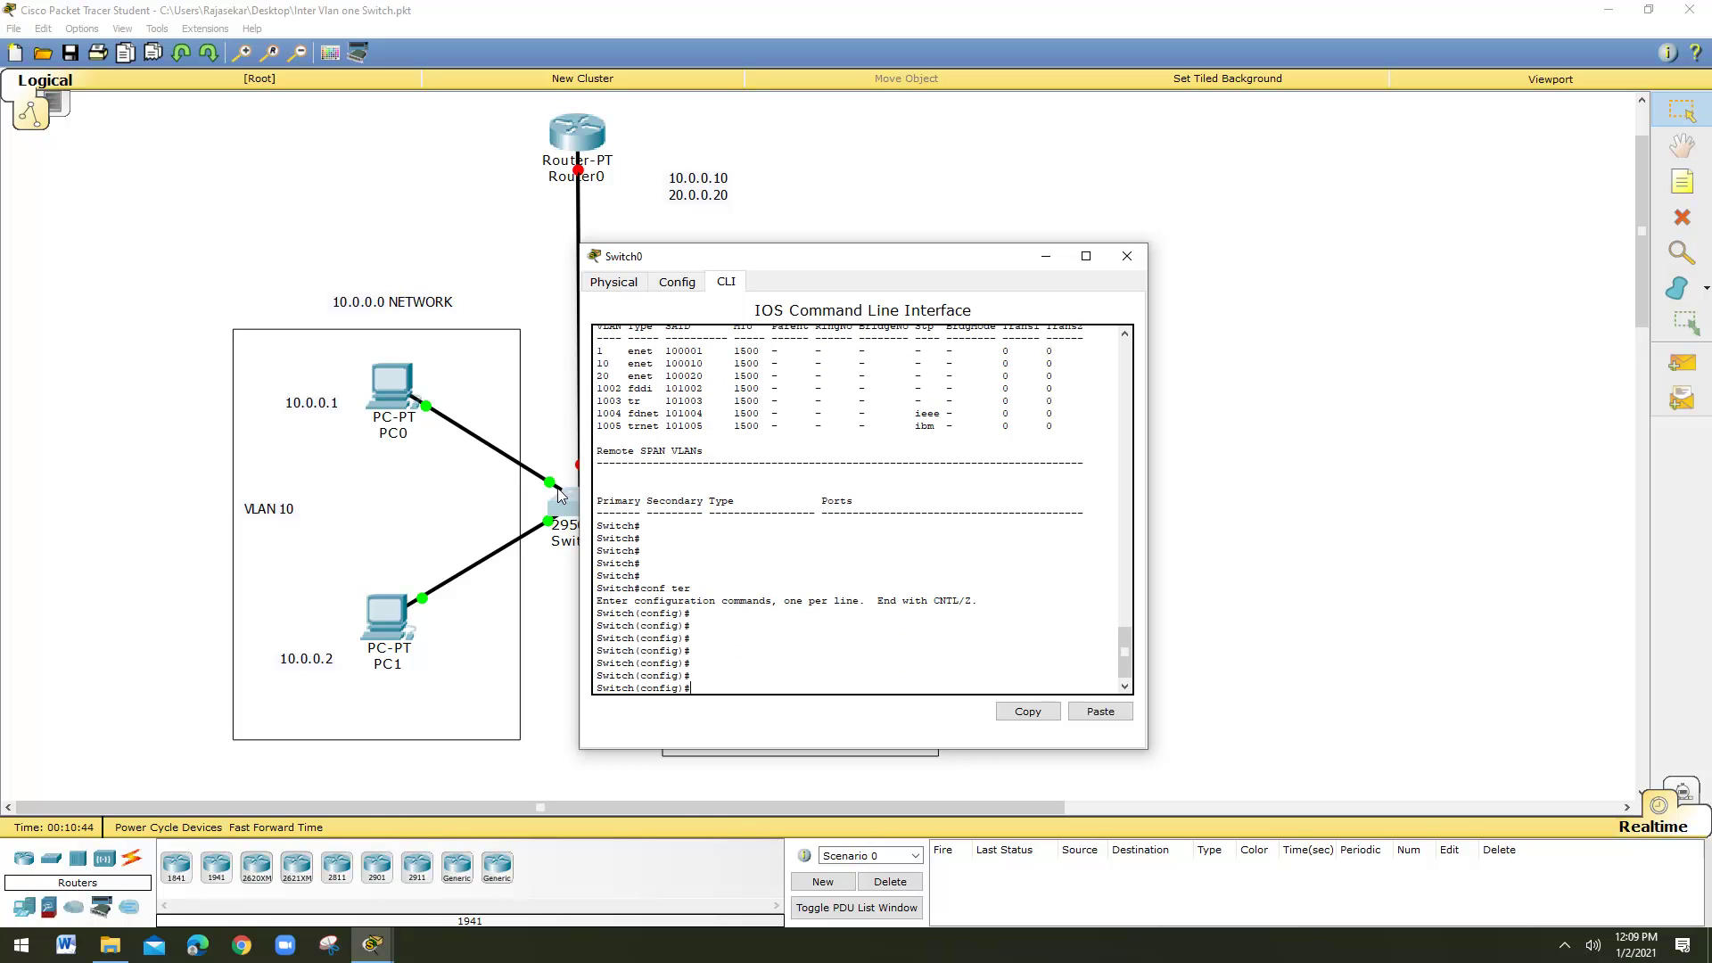
Assign interface fastethernet0/1 to VLAN 10 with switchport access vlan 10 and exit interface configuration
type("interface fastethernet0/1")
key("Return")
key("Return")
key("Return")
key("Return")
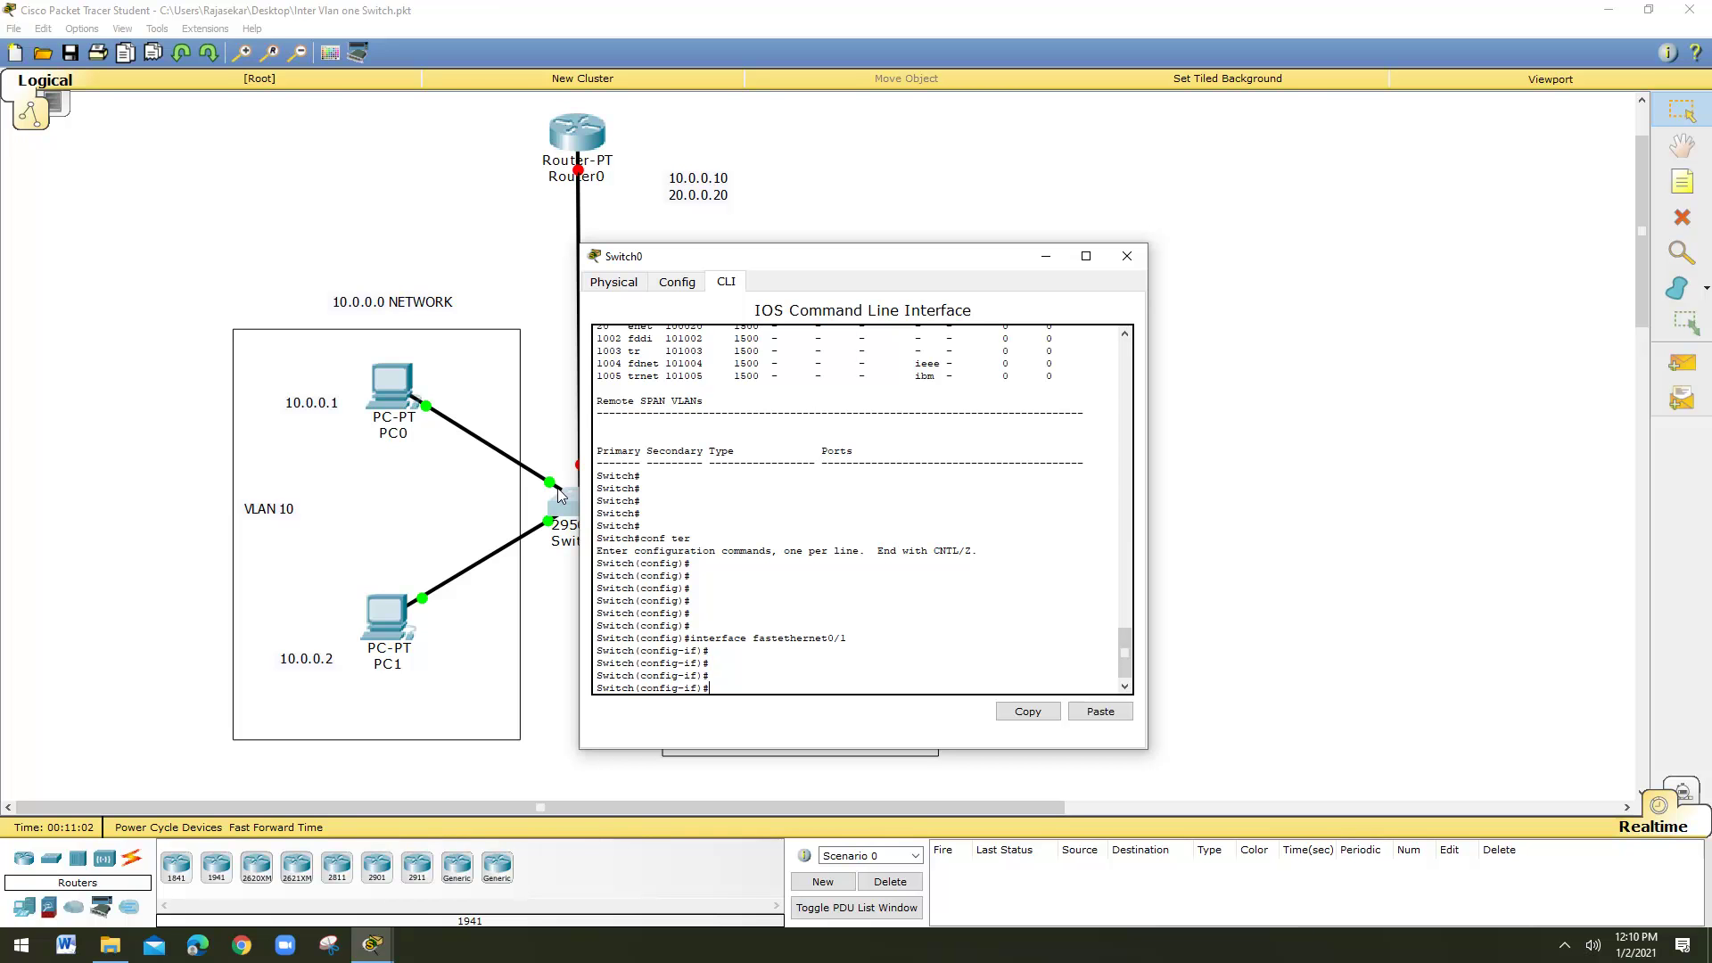
type("switchport access vlan 10")
key("Return")
key("Return")
key("Return")
key("Return")
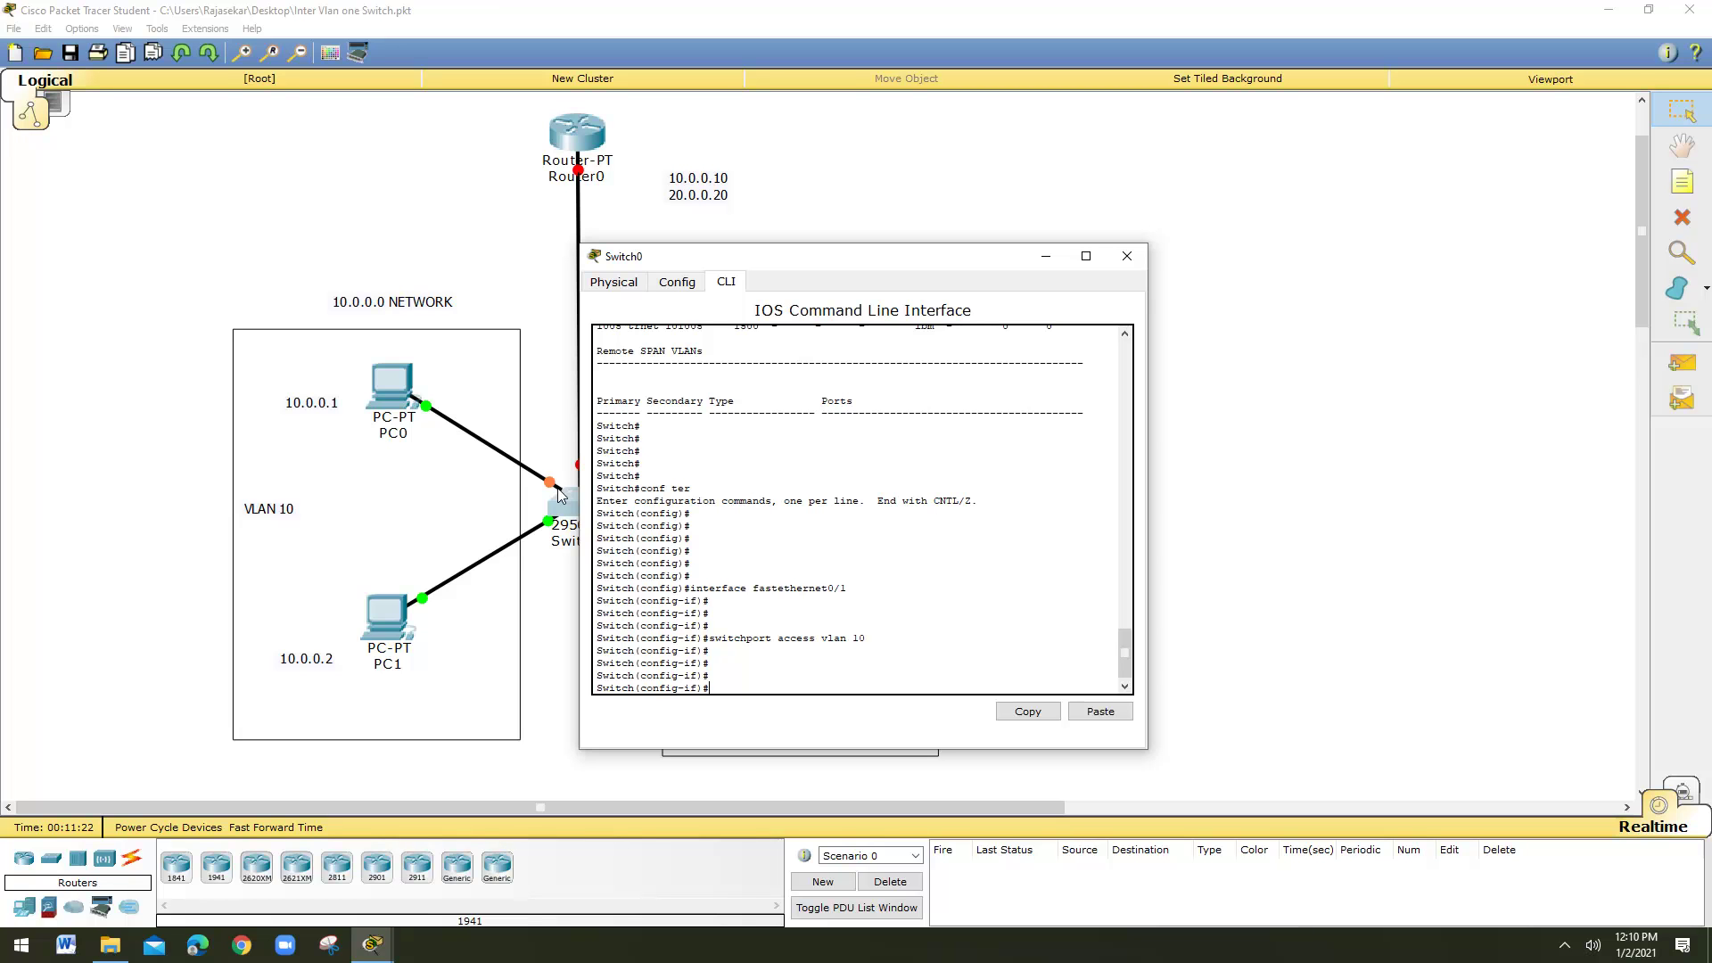
type("xit")
key("Return")
key("Return")
key("Return")
Assign interface fastethernet0/2 to VLAN 10 with switchport access vlan 10 and exit interface configuration
type("switchport access vlan 10")
key("Up")
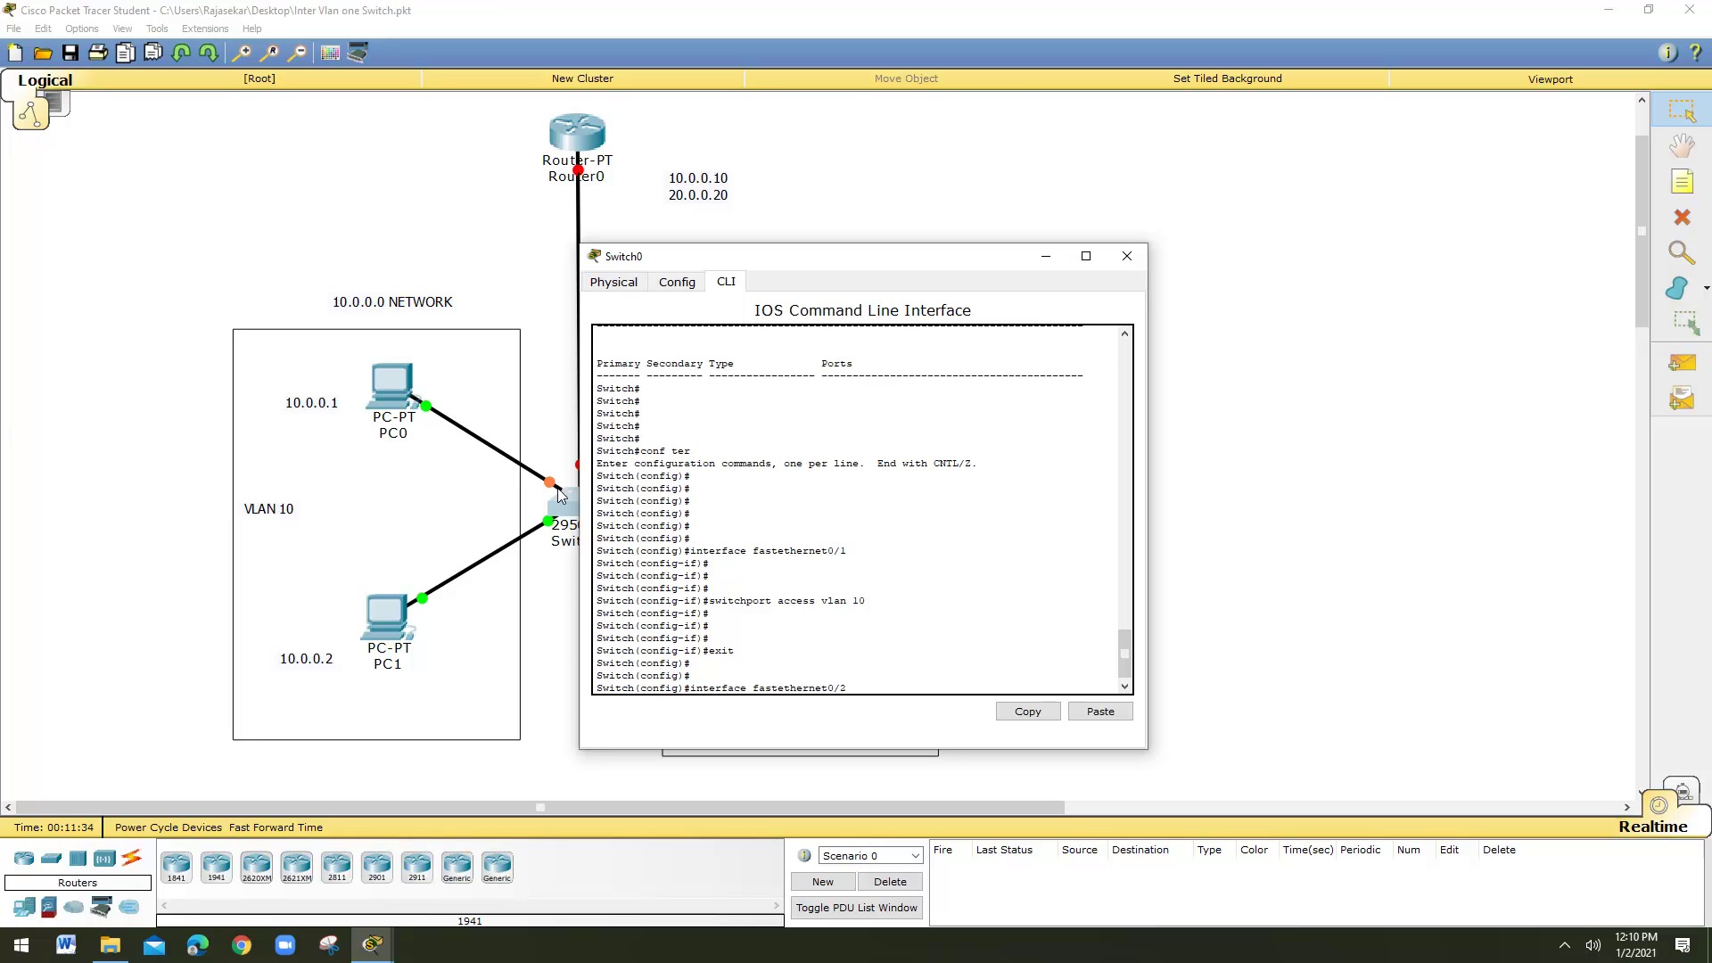
key("Return")
key("Up")
key("Up")
key("Down")
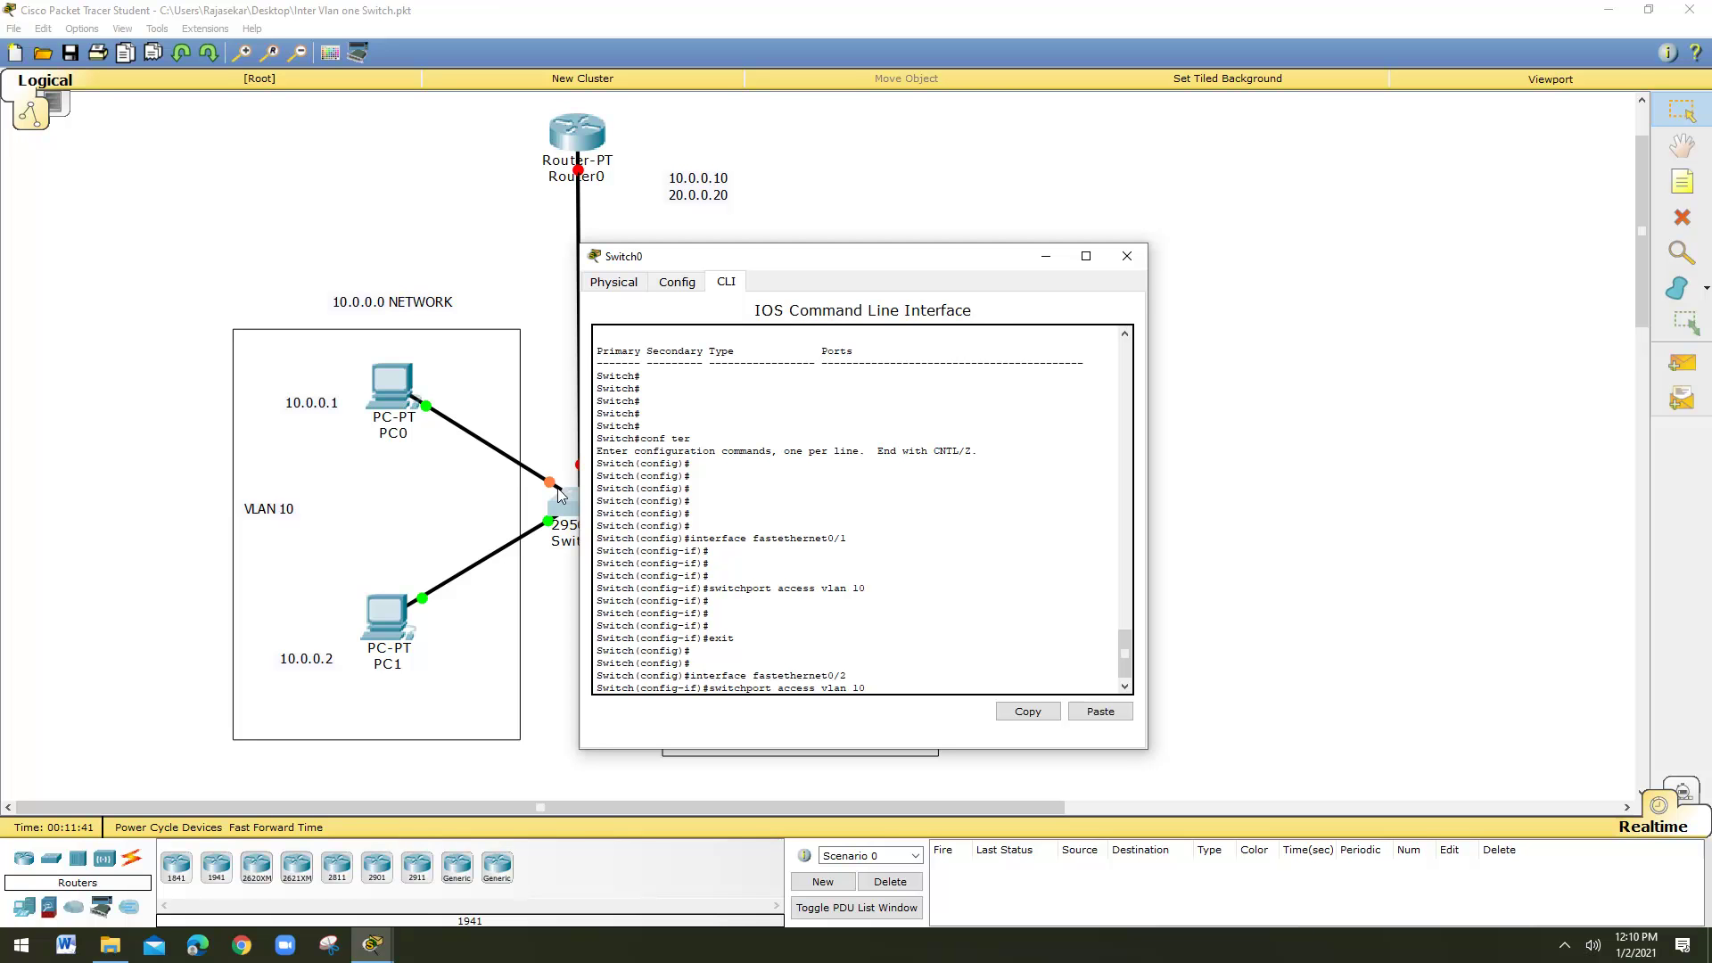
key("Return")
type("exit")
key("Return")
key("Return")
key("Return")
key("Return")
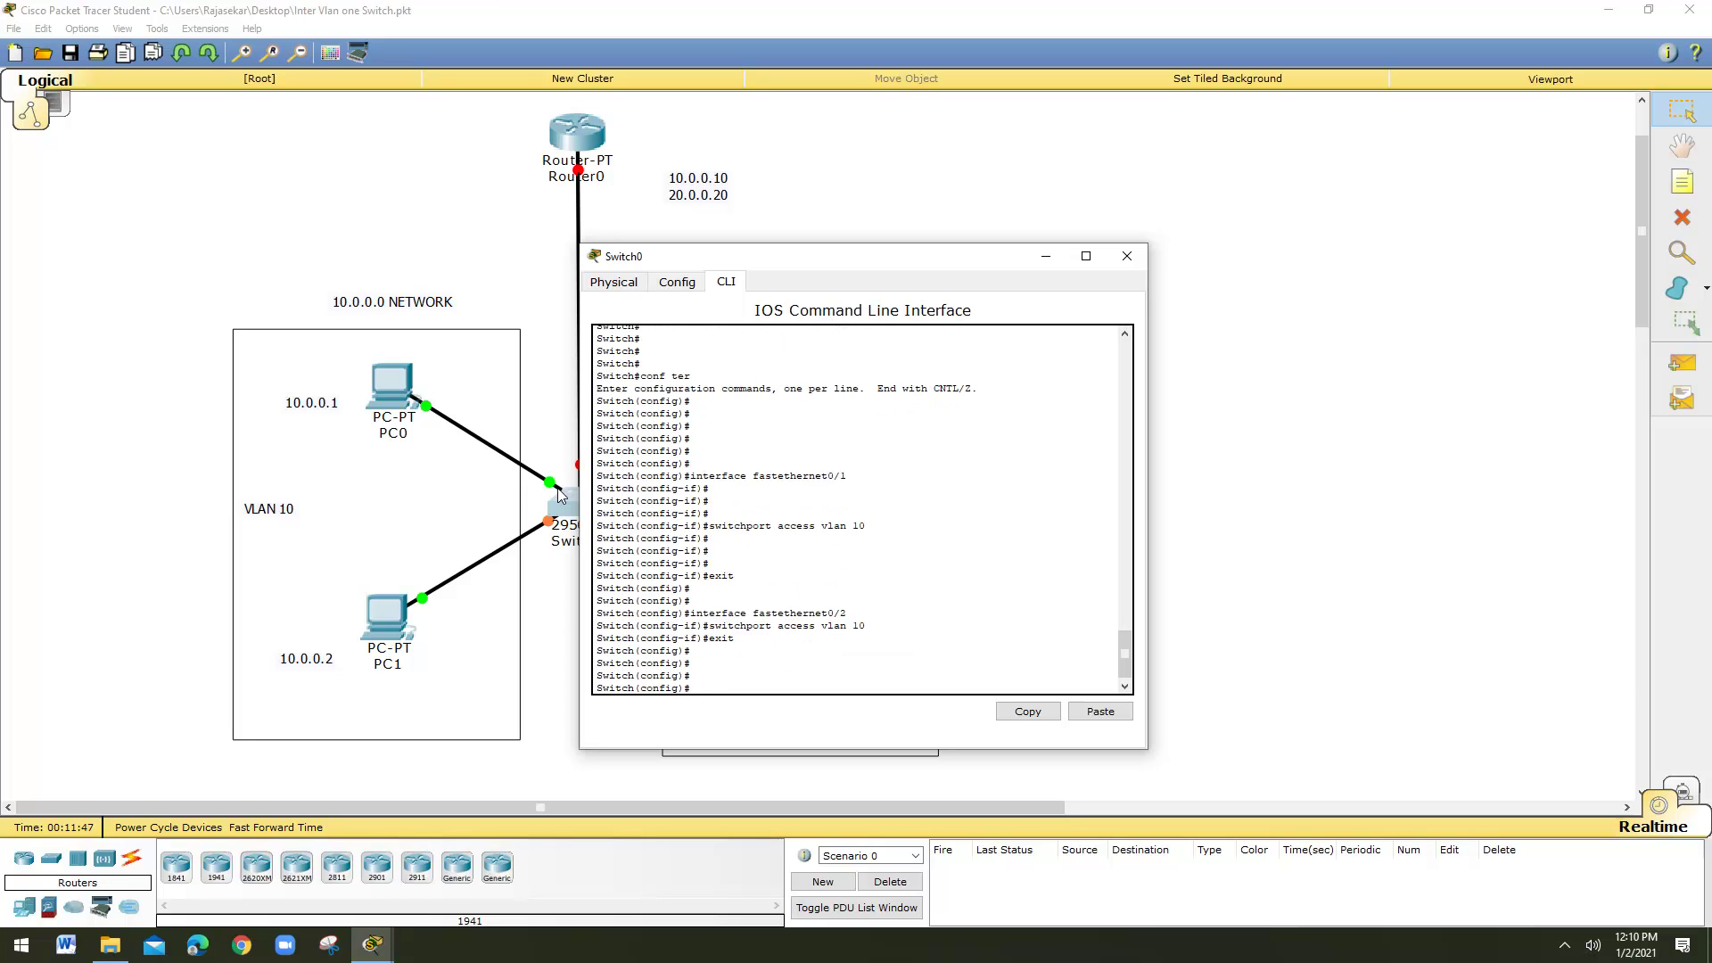
Assign interface fastethernet0/3 to VLAN 20 with switchport access vlan 20 and exit interface configuration
key("Up")
key("Up")
key("Up")
key("BackSpace")
type("3")
key("Return")
key("Up")
key("Up")
key("Up")
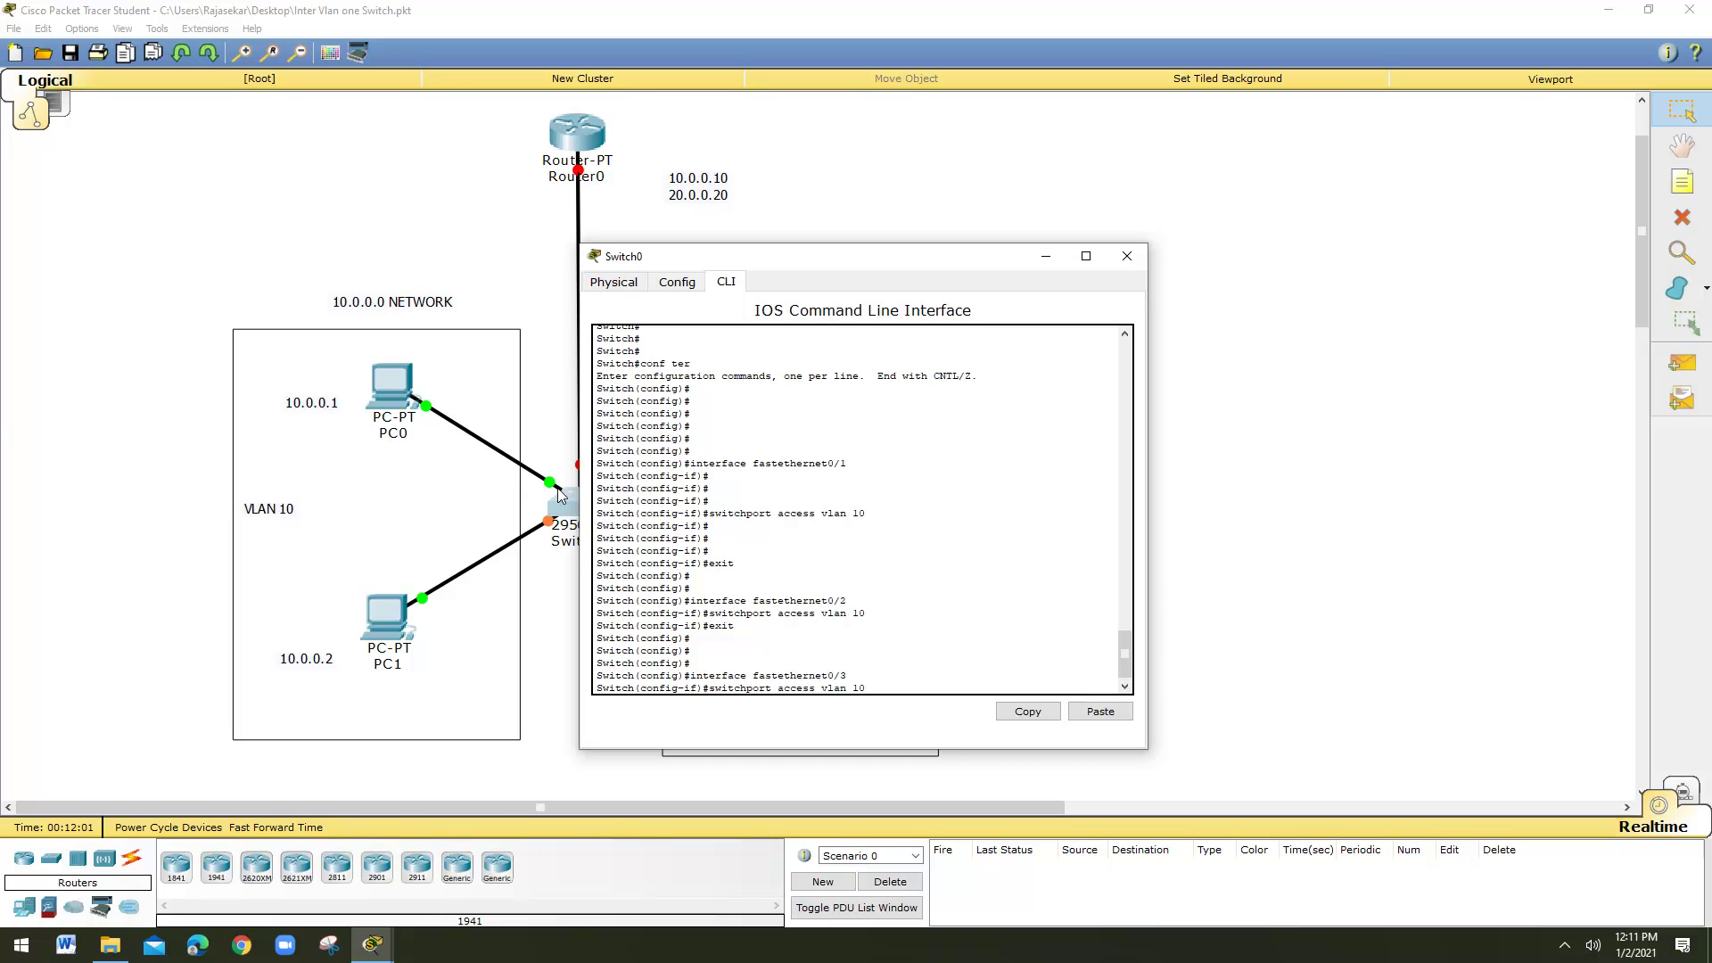
key("BackSpace")
type("2")
key("Return")
type("exit")
key("Return")
key("Return")
key("Return")
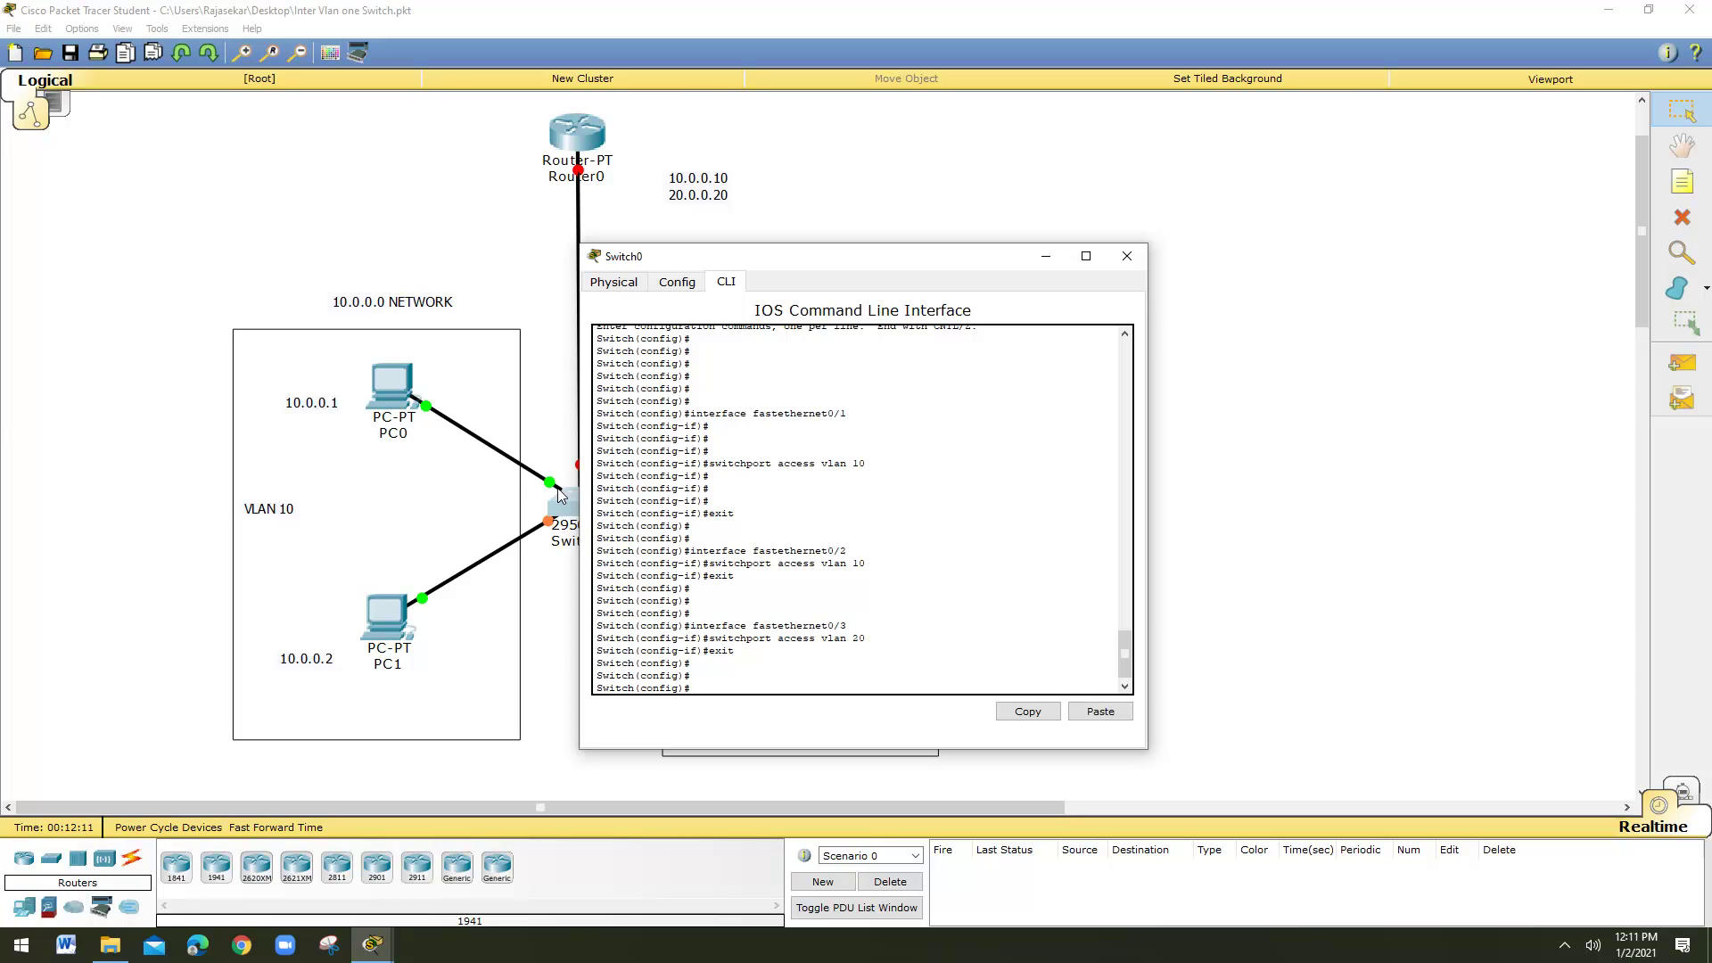
Assign interface fastethernet0/4 to VLAN 20 with switchport access vlan 20 and exit interface configuration
type("interface fastethernet0/3")
key("Return")
key("Up")
key("Up")
key("Up")
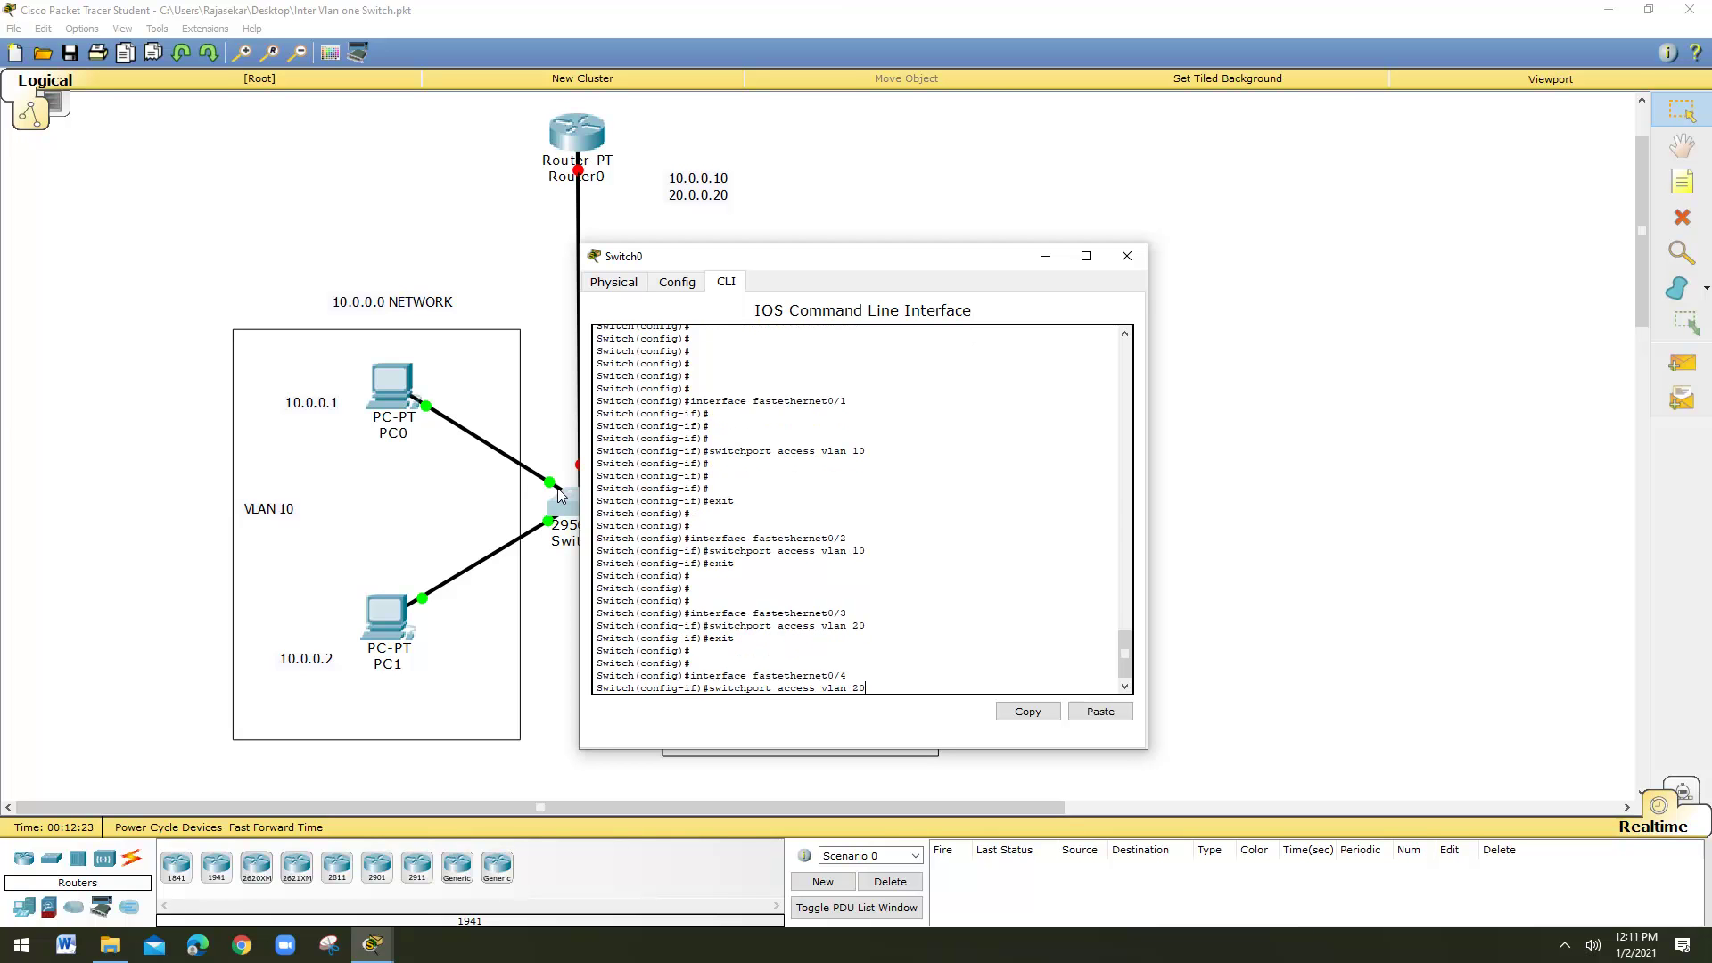
key("Return")
key("Return")
key("Return")
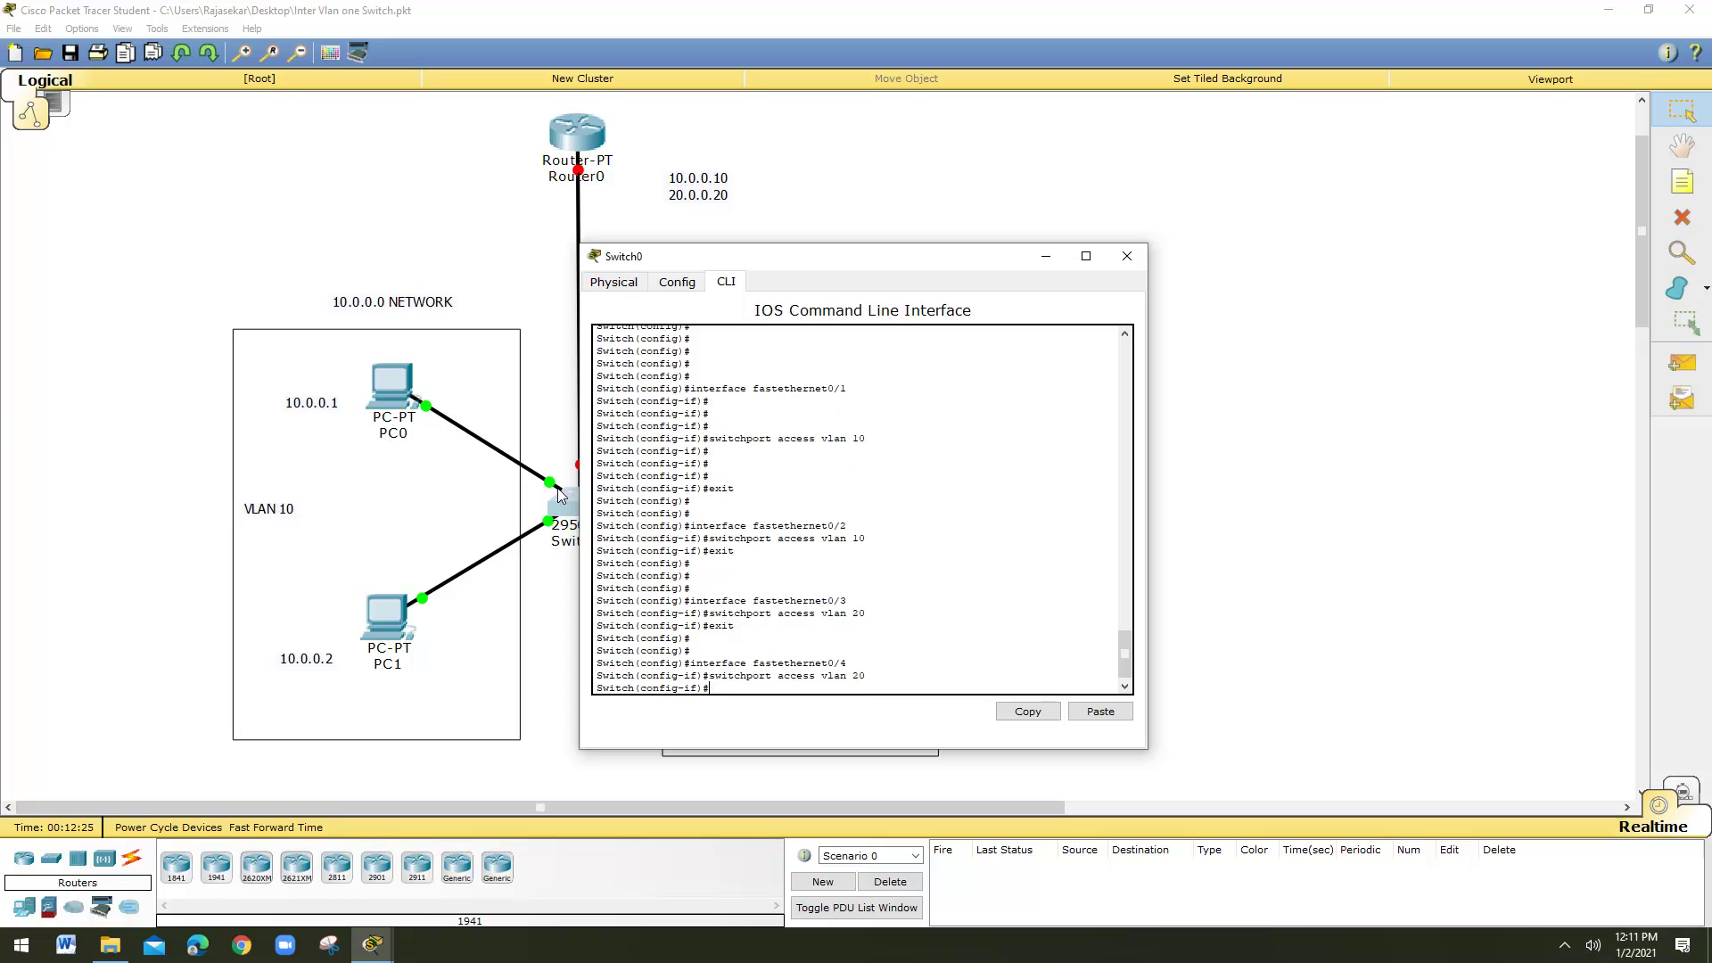
type("exit")
key("Return")
key("Return")
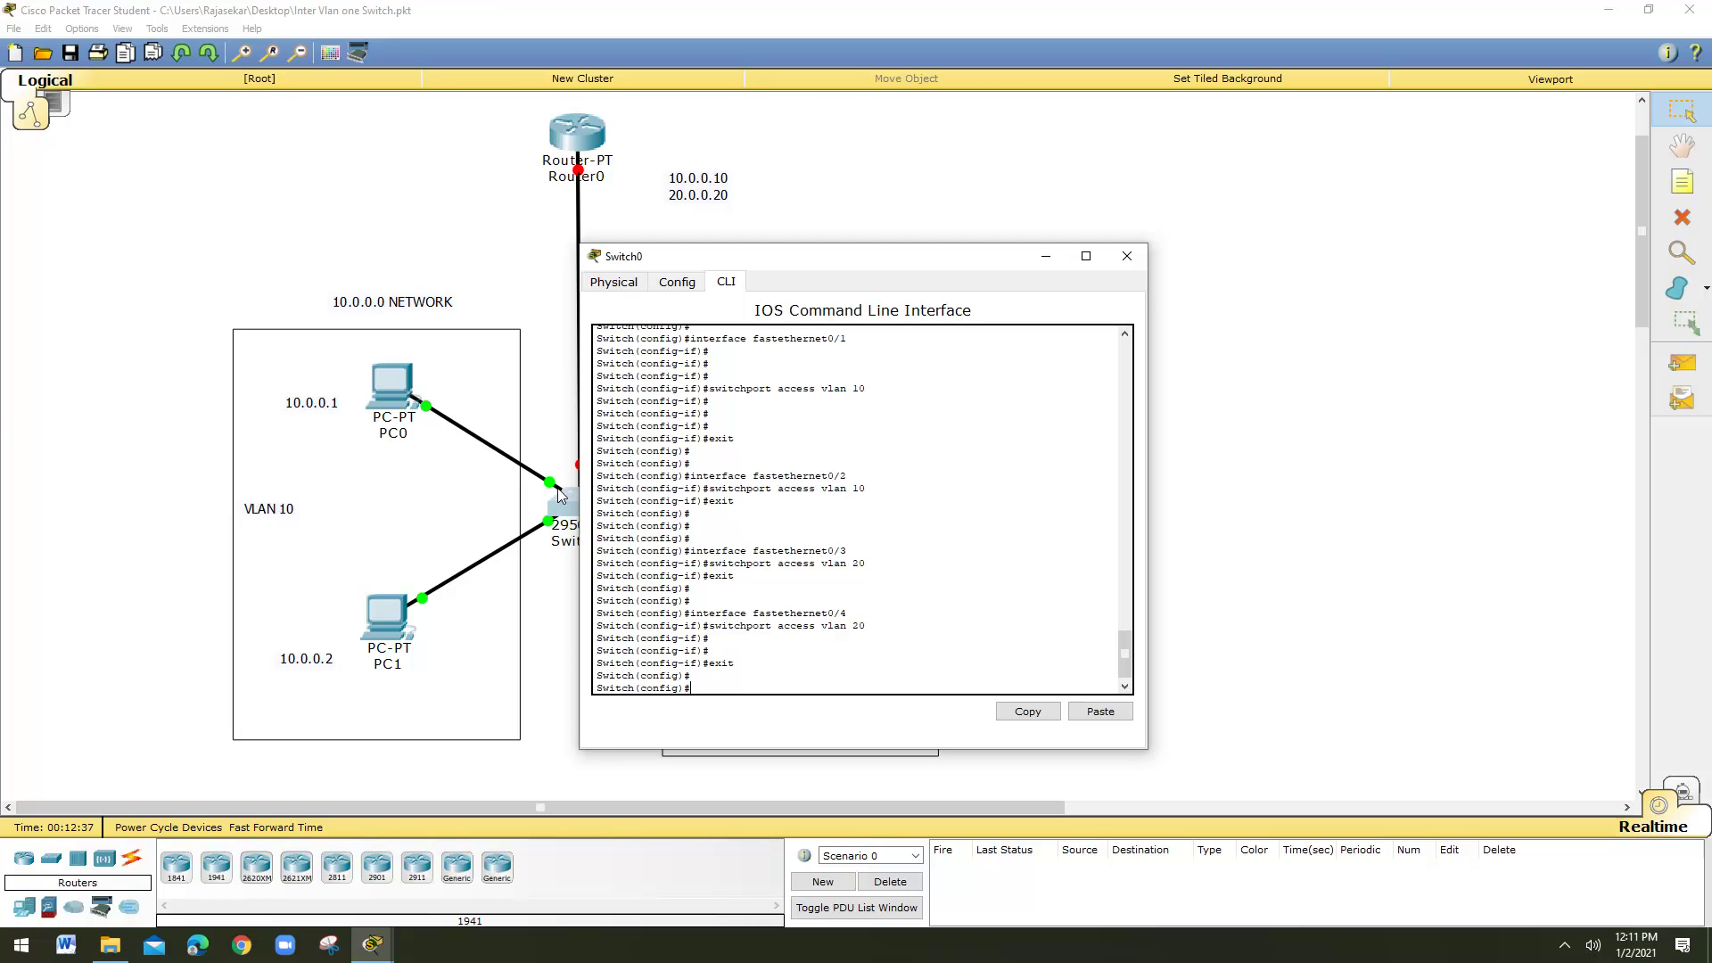
key("Return")
key("Return")
key("Return")
Leave global configuration mode and return to Switch0's privileged prompt after the port assignments
type("exit")
key("Return")
key("Return")
key("Return")
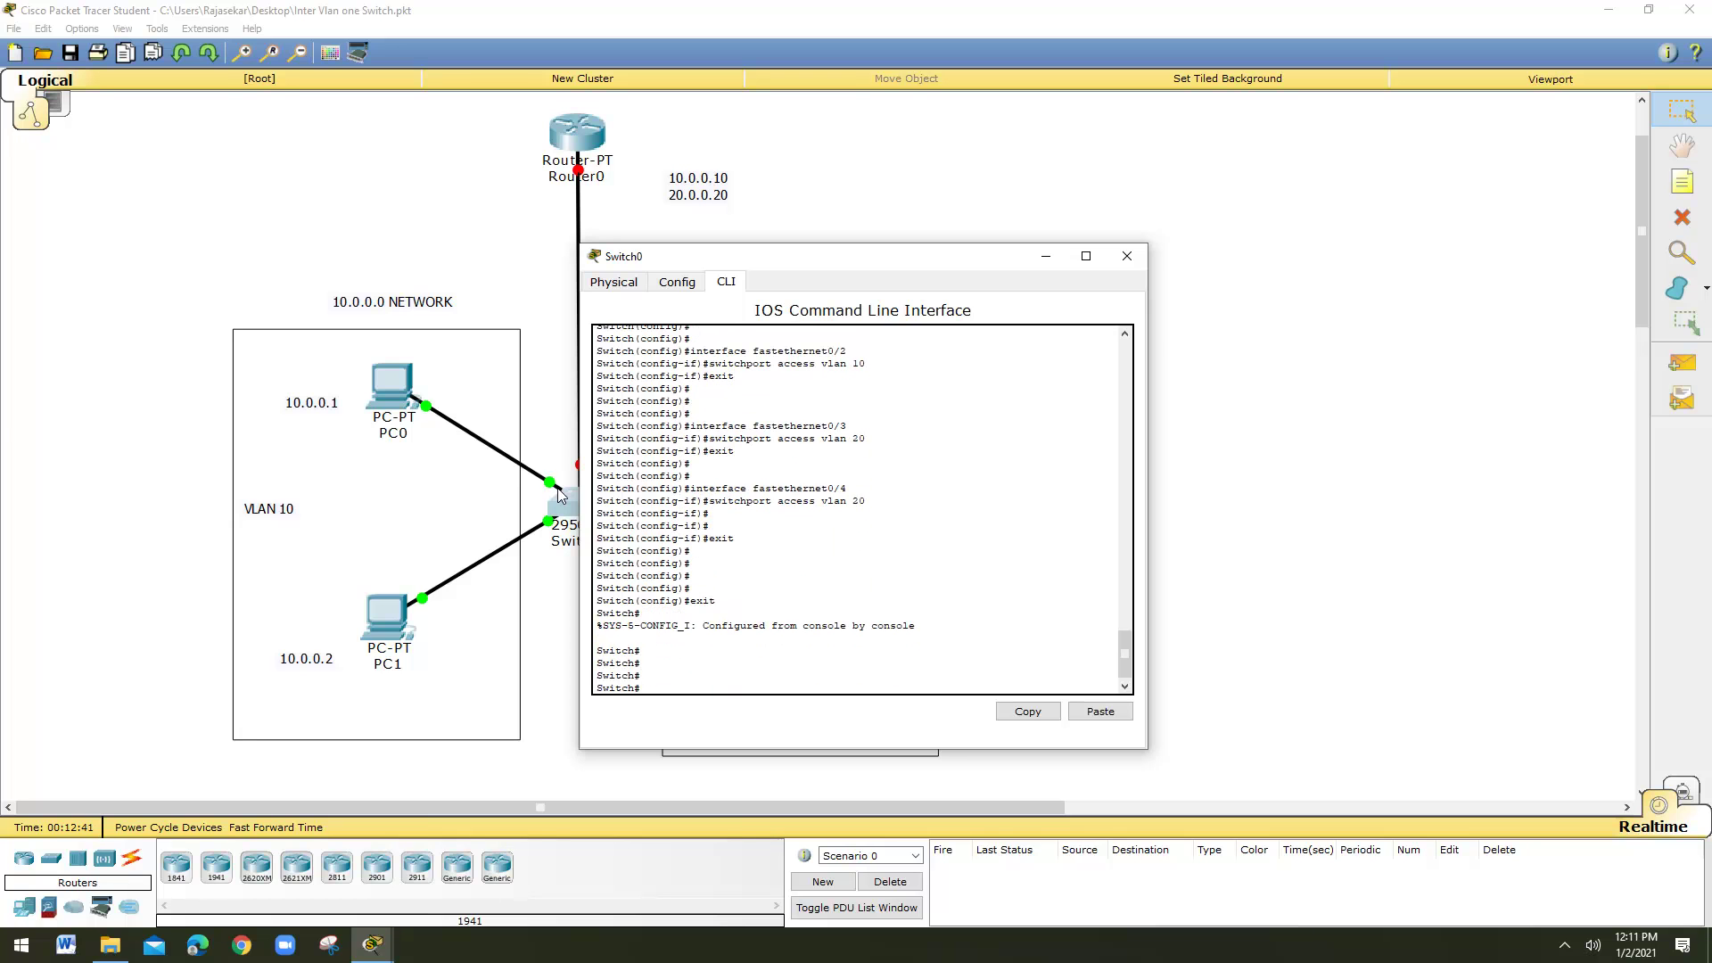
Display the VLAN table with show vlan and check the port membership of VLANs 10 and 20 through to the end of the output
type("show vlan")
key("Return")
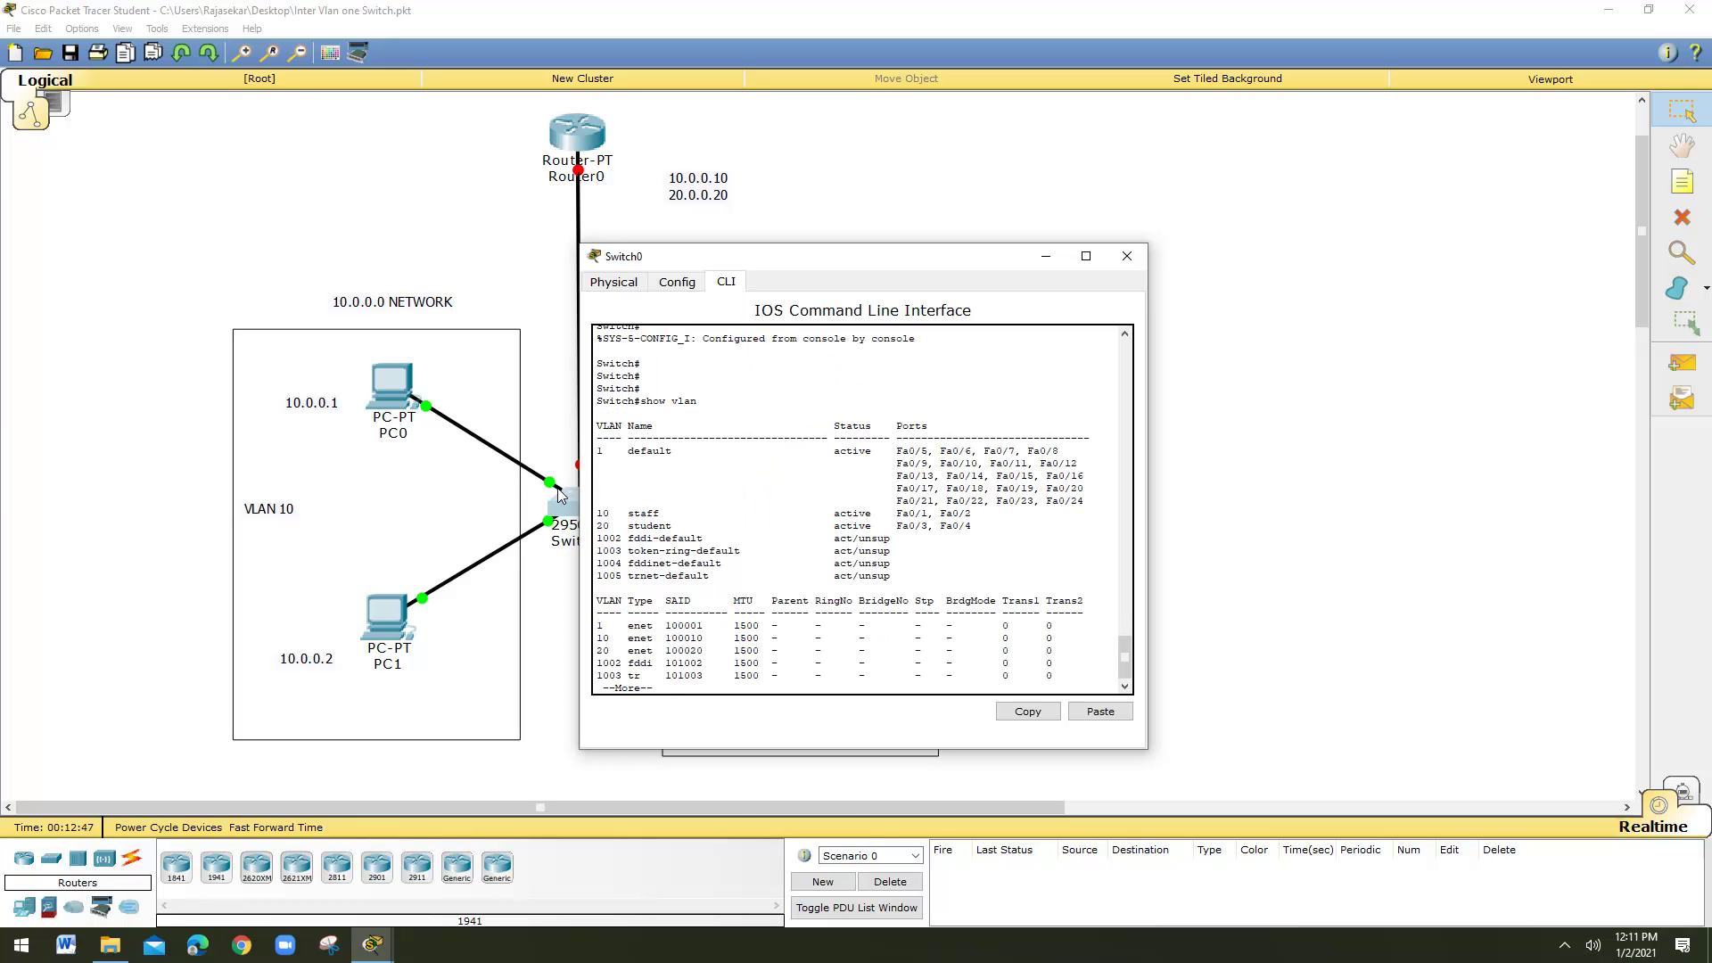
left_click_drag(596, 513, 982, 513)
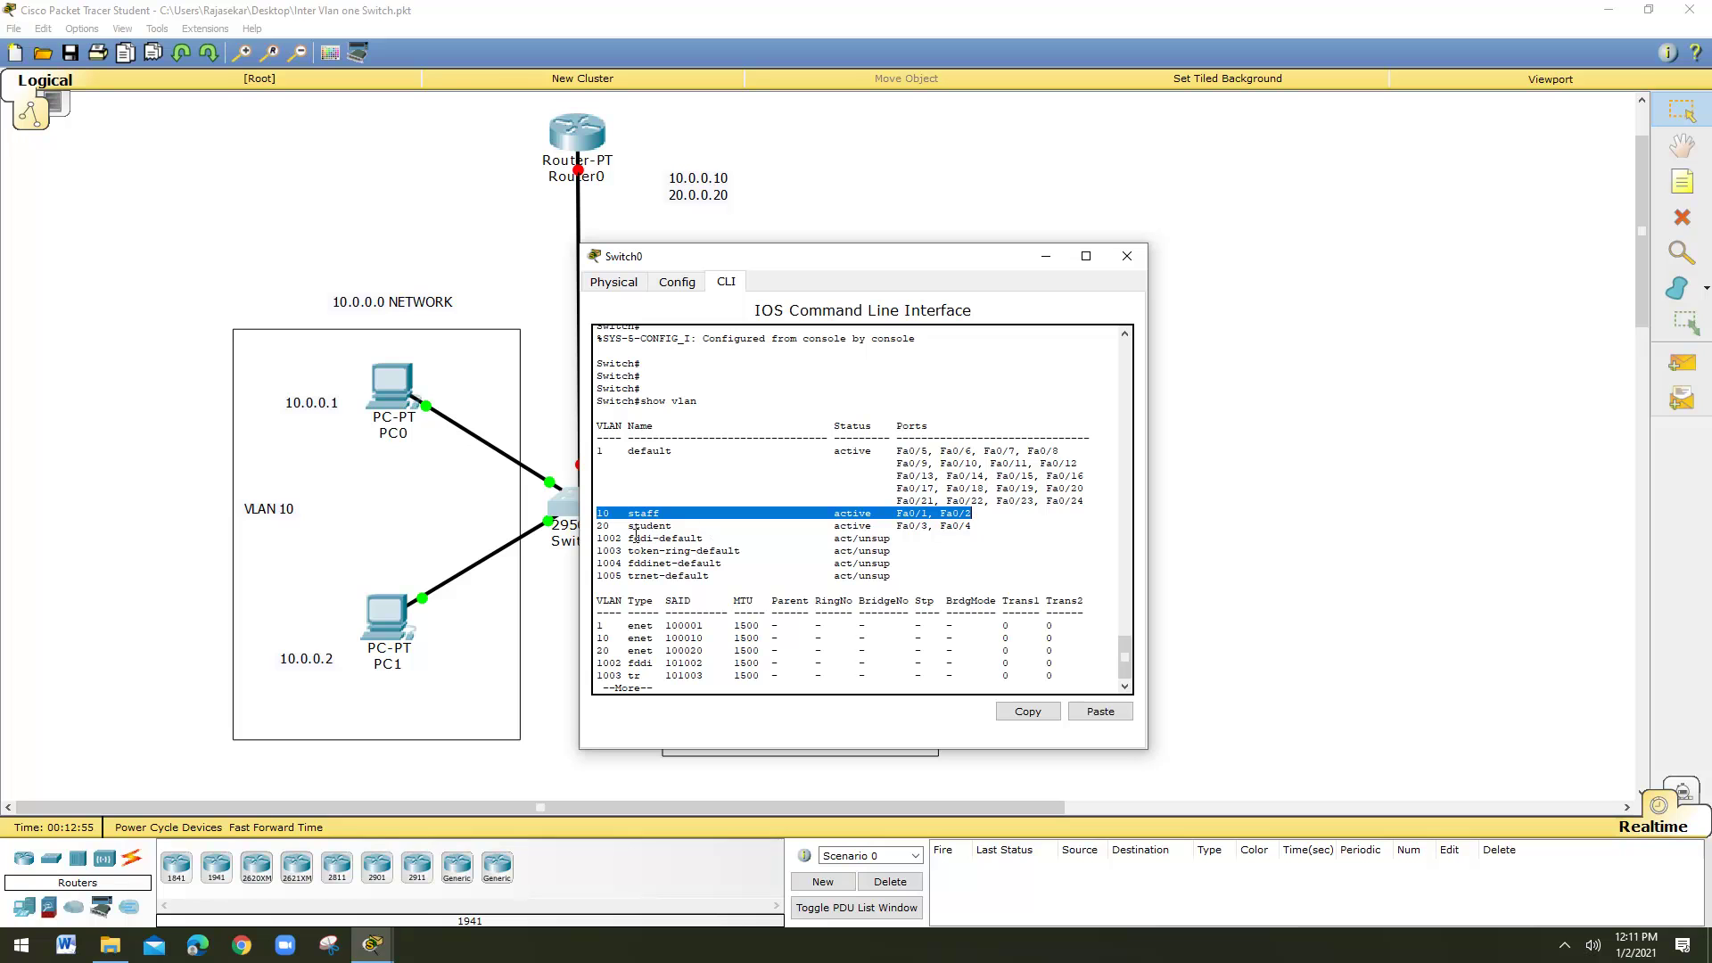
left_click_drag(605, 524, 811, 526)
left_click_drag(975, 514, 895, 515)
left_click_drag(596, 525, 972, 526)
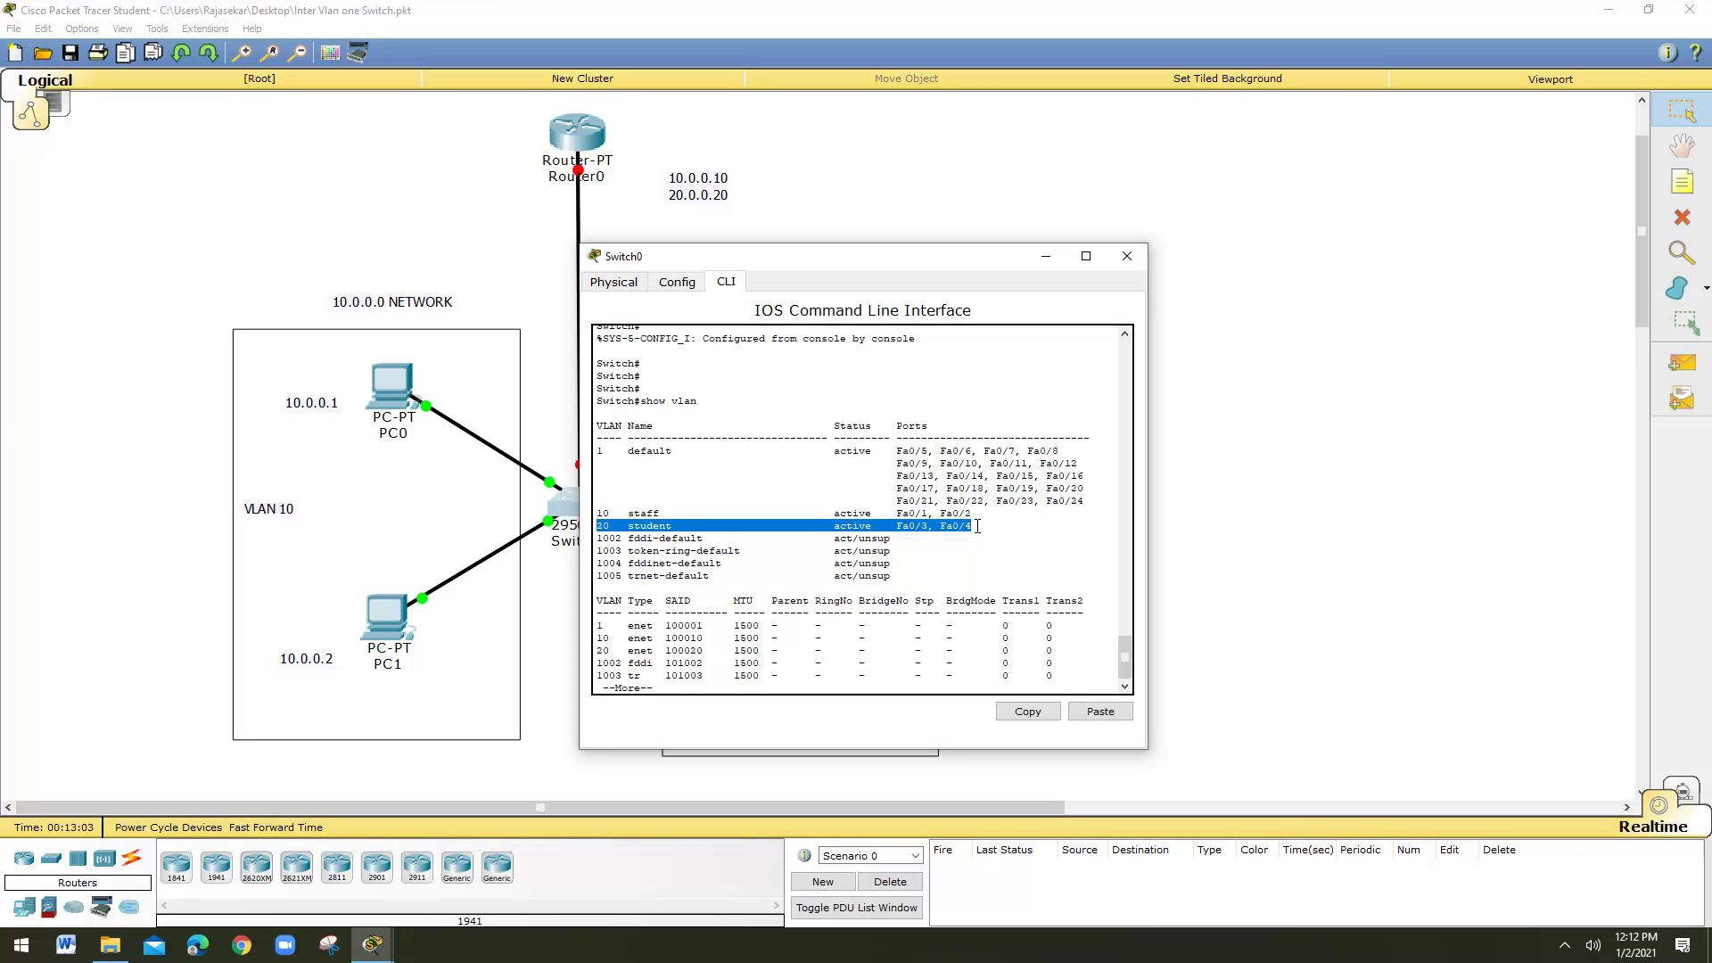
key("space")
key("Return")
key("Return")
key("Return")
key("Return")
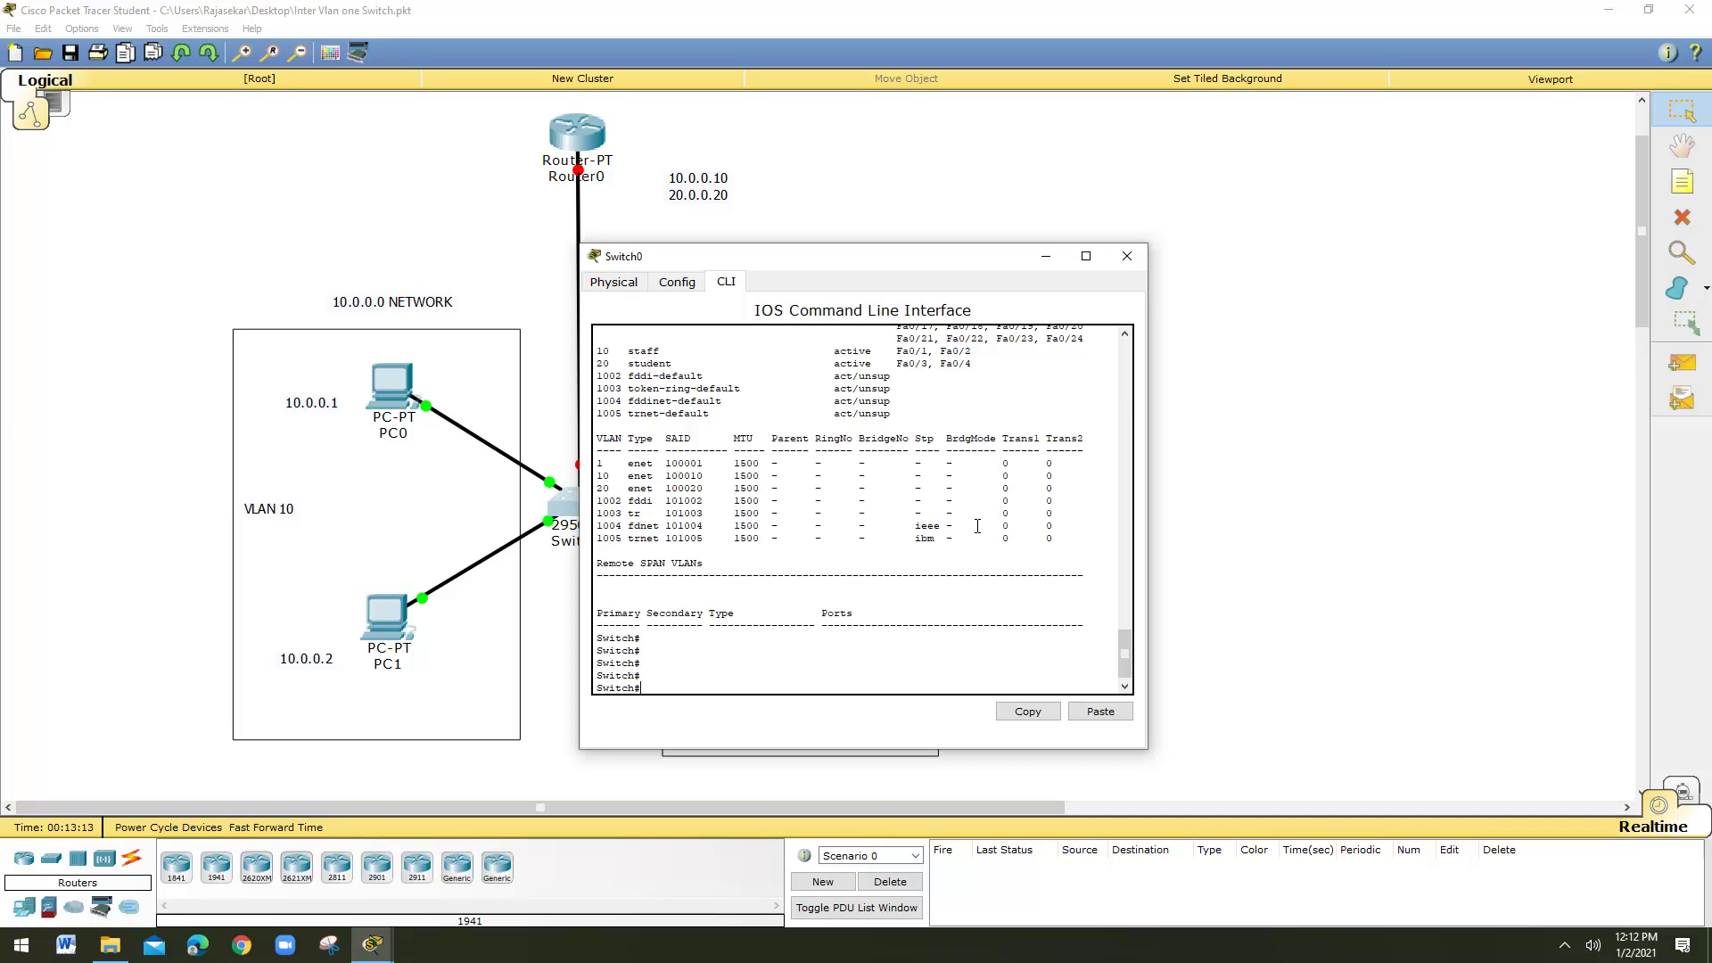
key("Return")
Re-enter global configuration mode on Switch0 with conf ter
type("inte")
key("BackSpace")
key("BackSpace")
key("BackSpace")
type("conf ter")
key("Return")
key("Return")
key("Return")
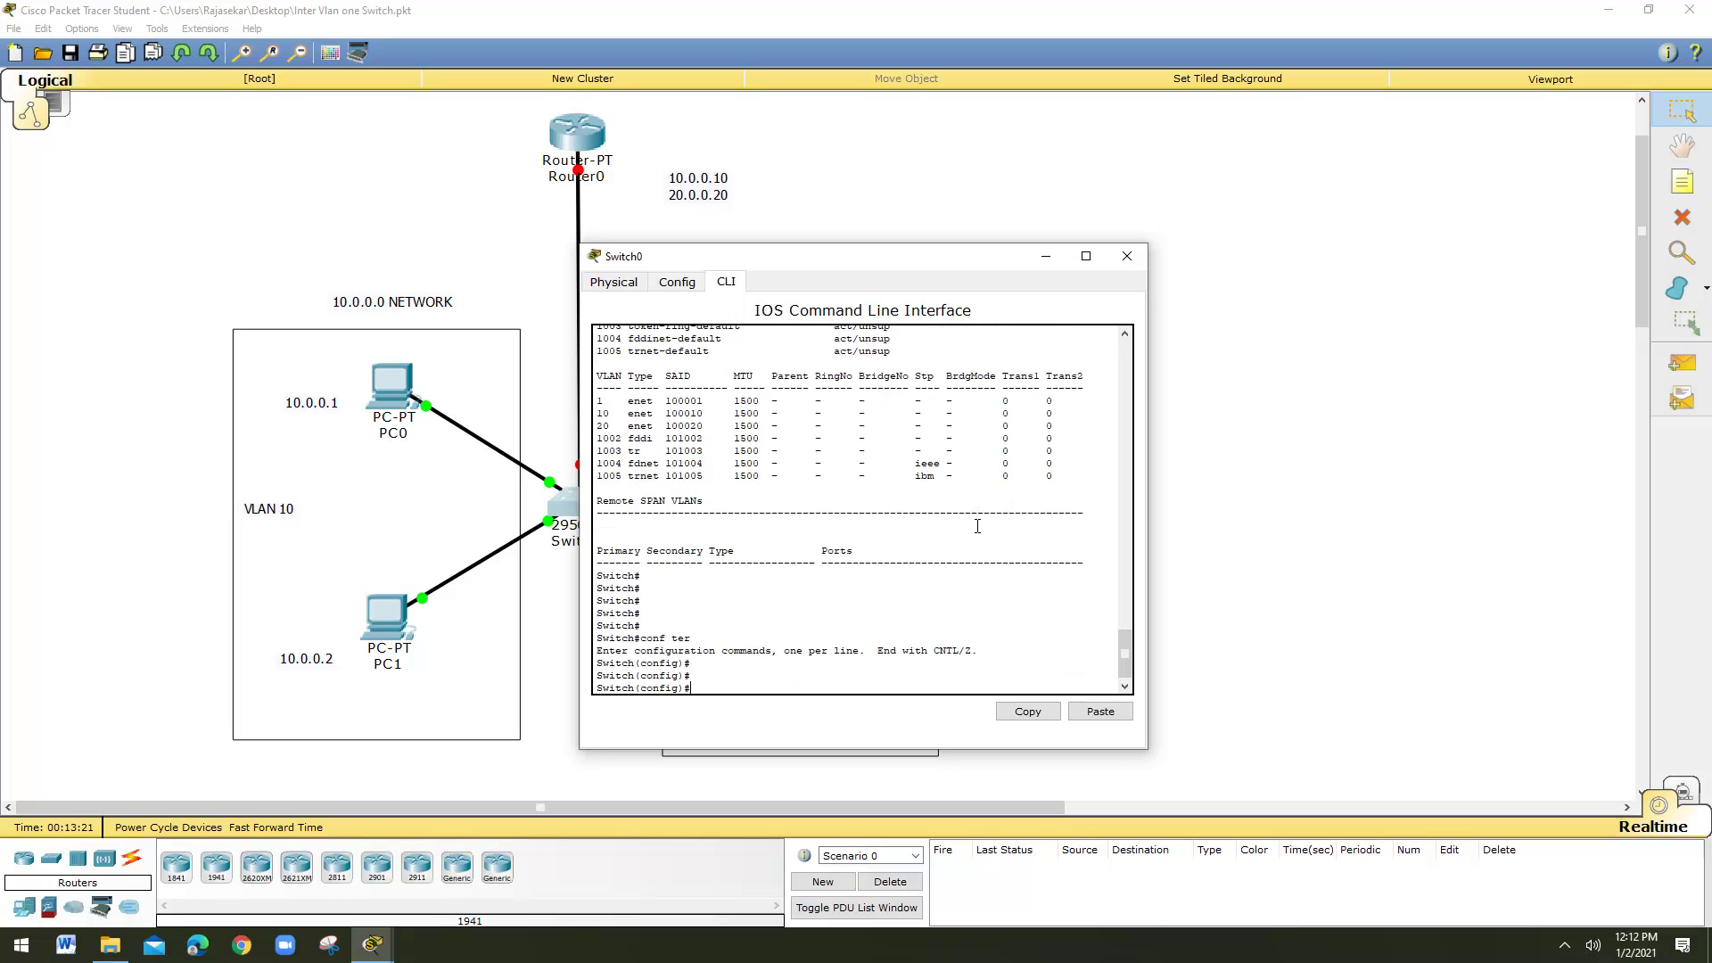
Enter interface configuration for fastethernet0/5 on Switch0
key("Return")
key("Return")
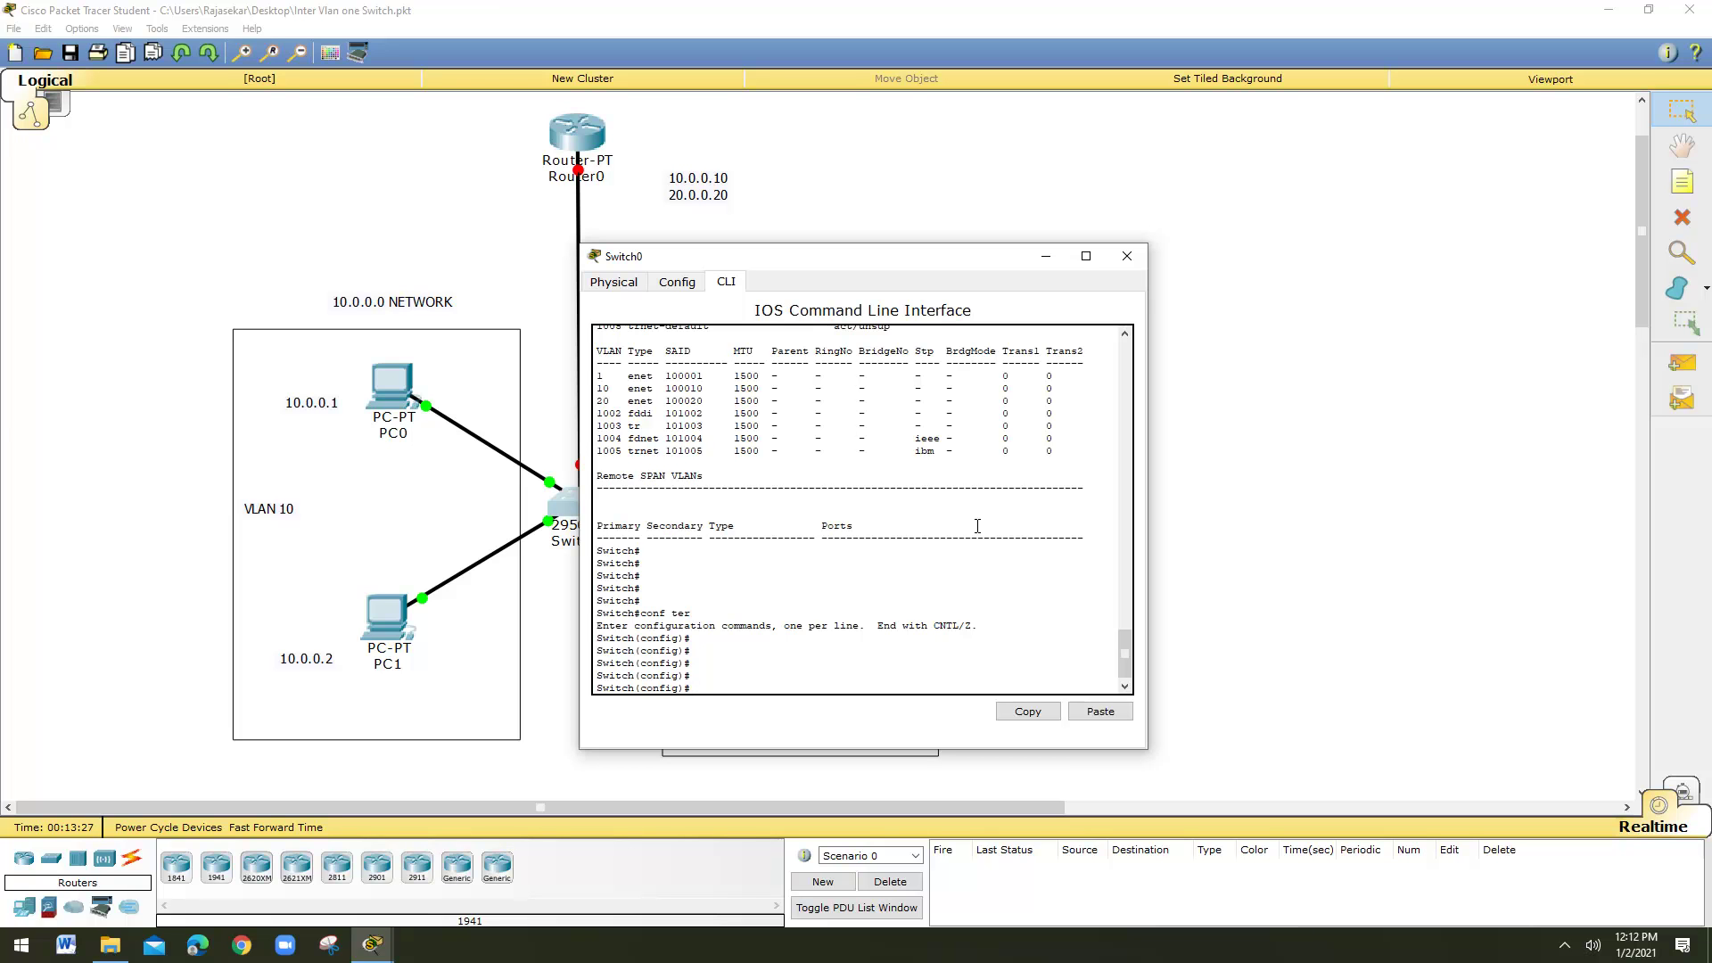
type("interface fastethernet0/4")
key("BackSpace")
type("5")
key("Return")
key("Return")
key("Return")
key("Return")
key("Return")
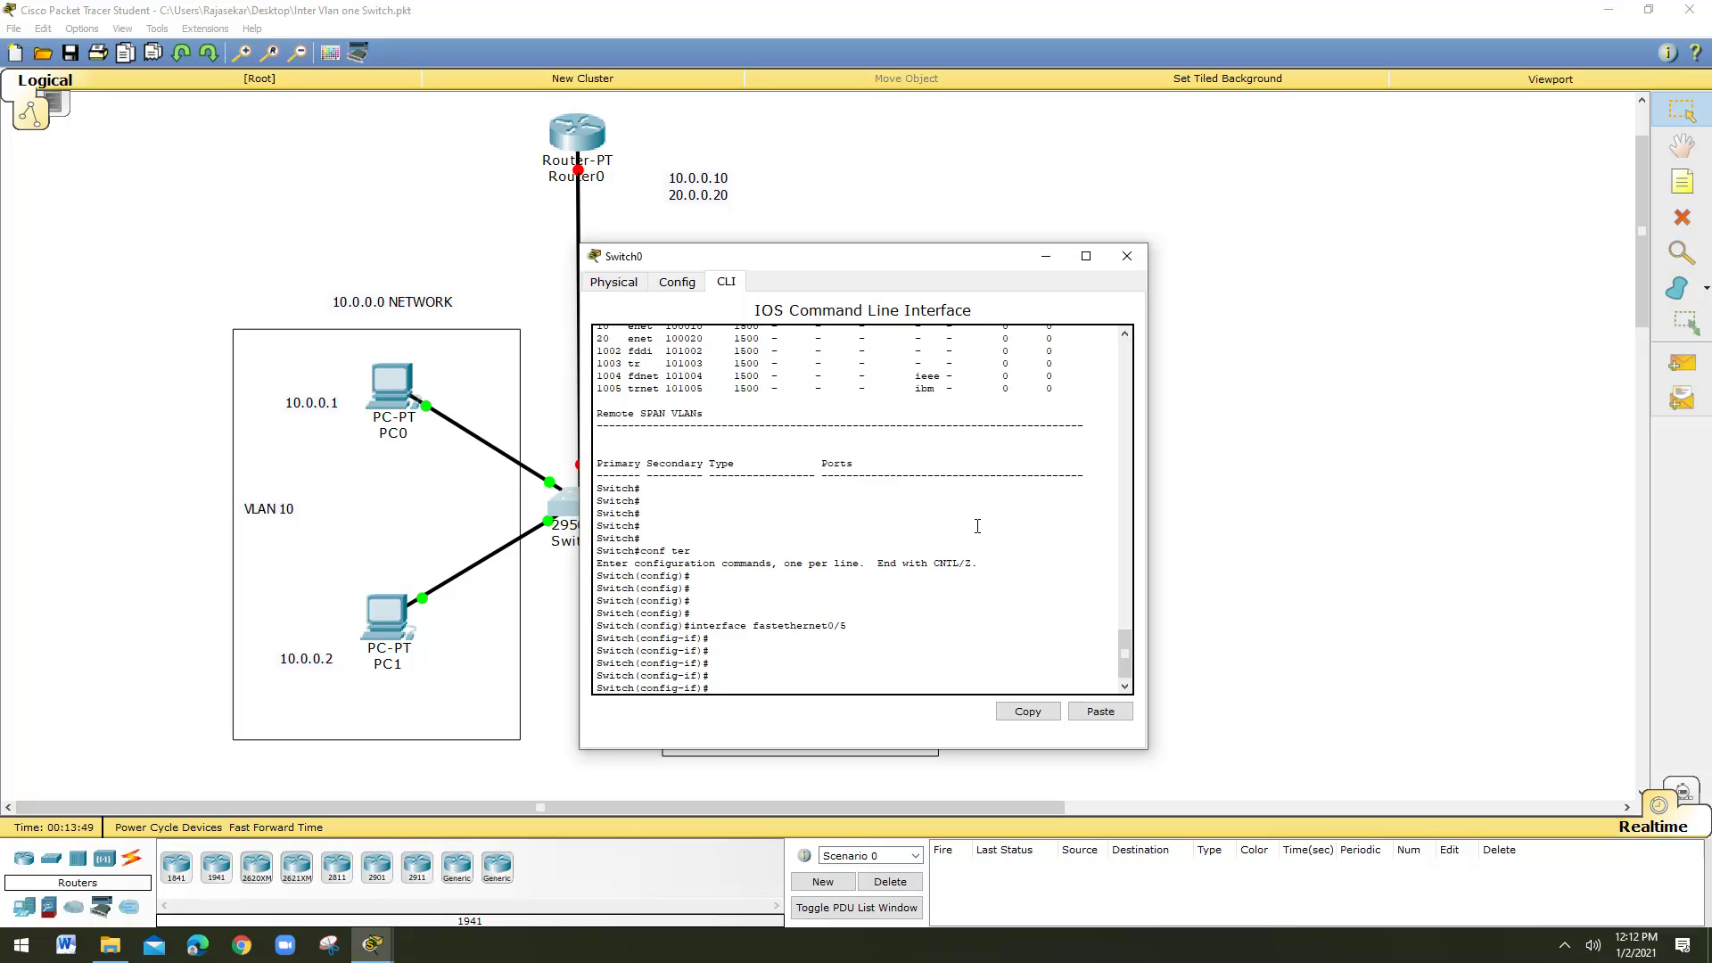
Set fastethernet0/5 to trunk mode with switchport mode trunk and exit interface configuration
type("switchport mode trun")
key("Return")
key("Return")
key("Return")
type("exit")
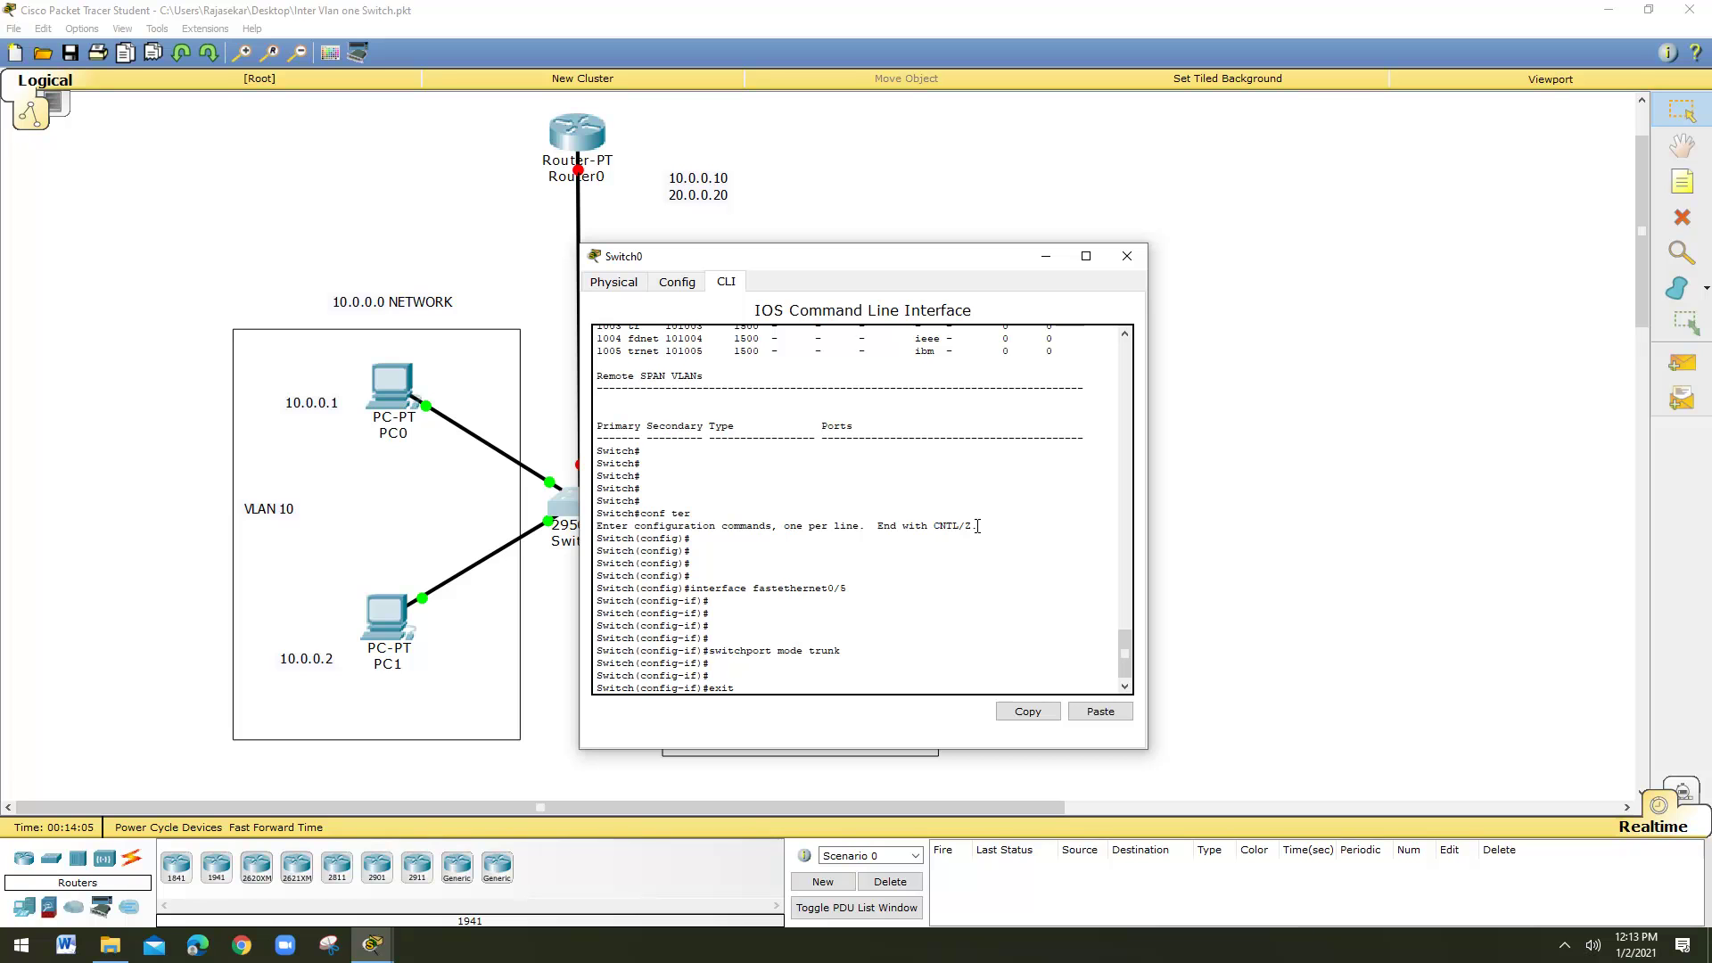
key("Return")
key("Return")
key("Return")
key("Return")
Exit global configuration mode to Switch0's privileged prompt
type("exit")
key("Return")
key("Return")
key("Return")
key("Return")
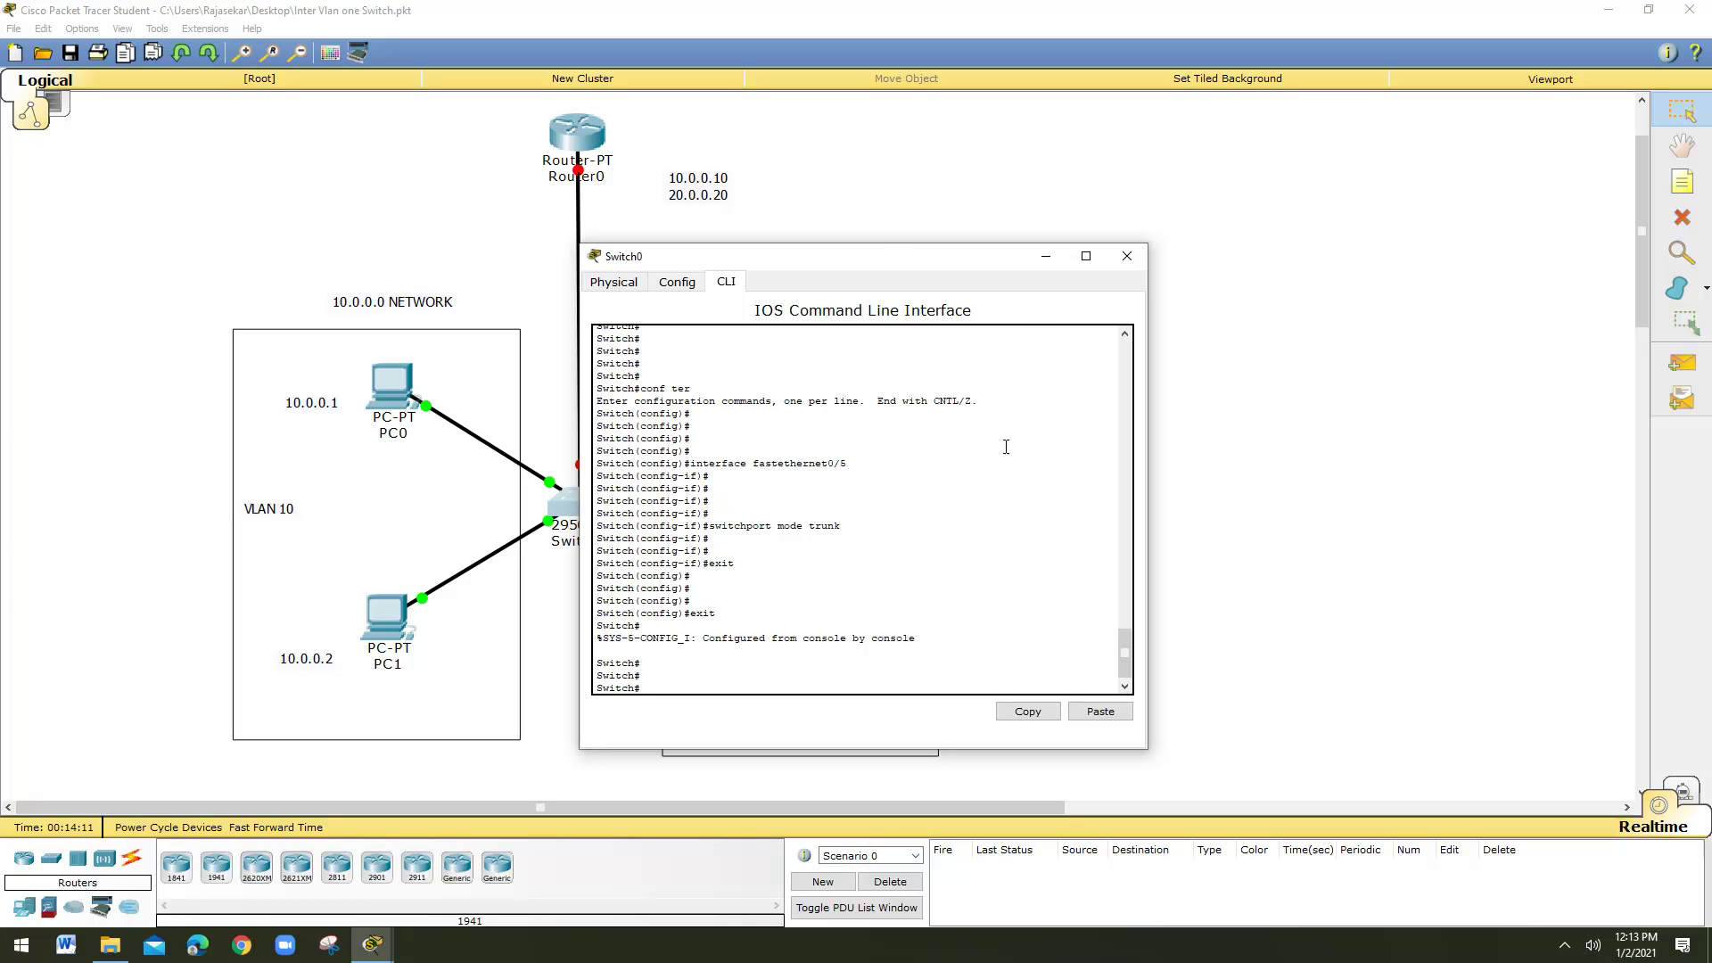
Close Switch0's window and open Router0's command-line interface at the user prompt
left_click_drag(883, 261, 1046, 230)
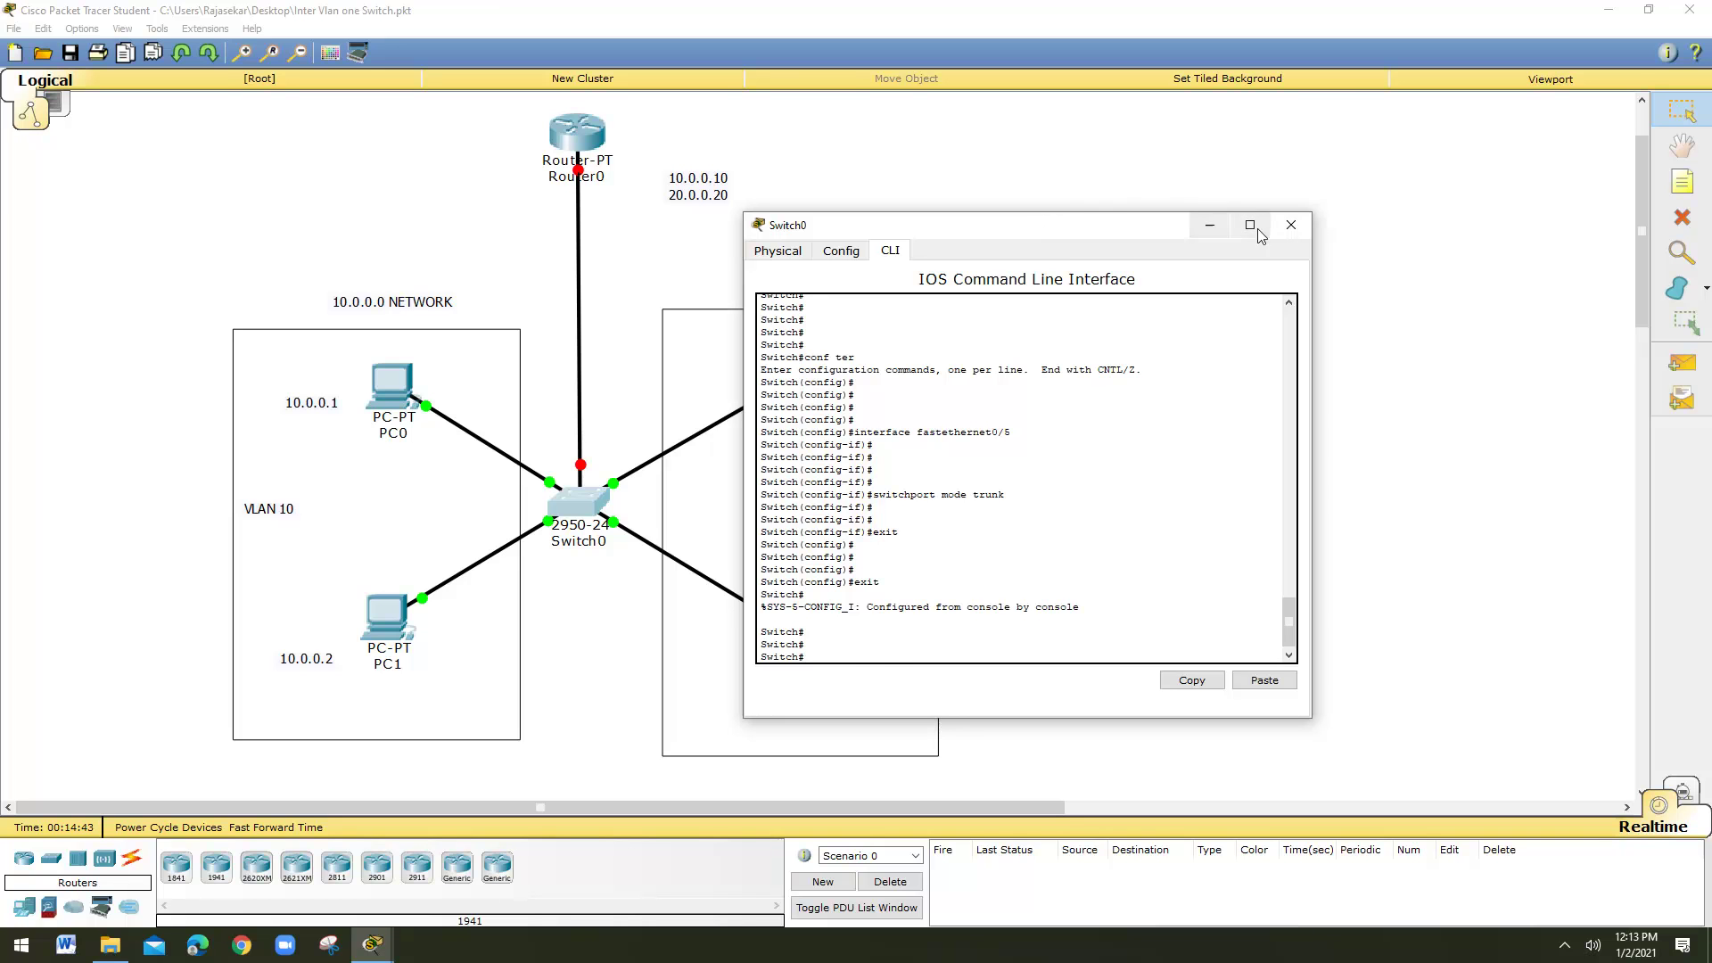
left_click(1290, 225)
left_click(591, 135)
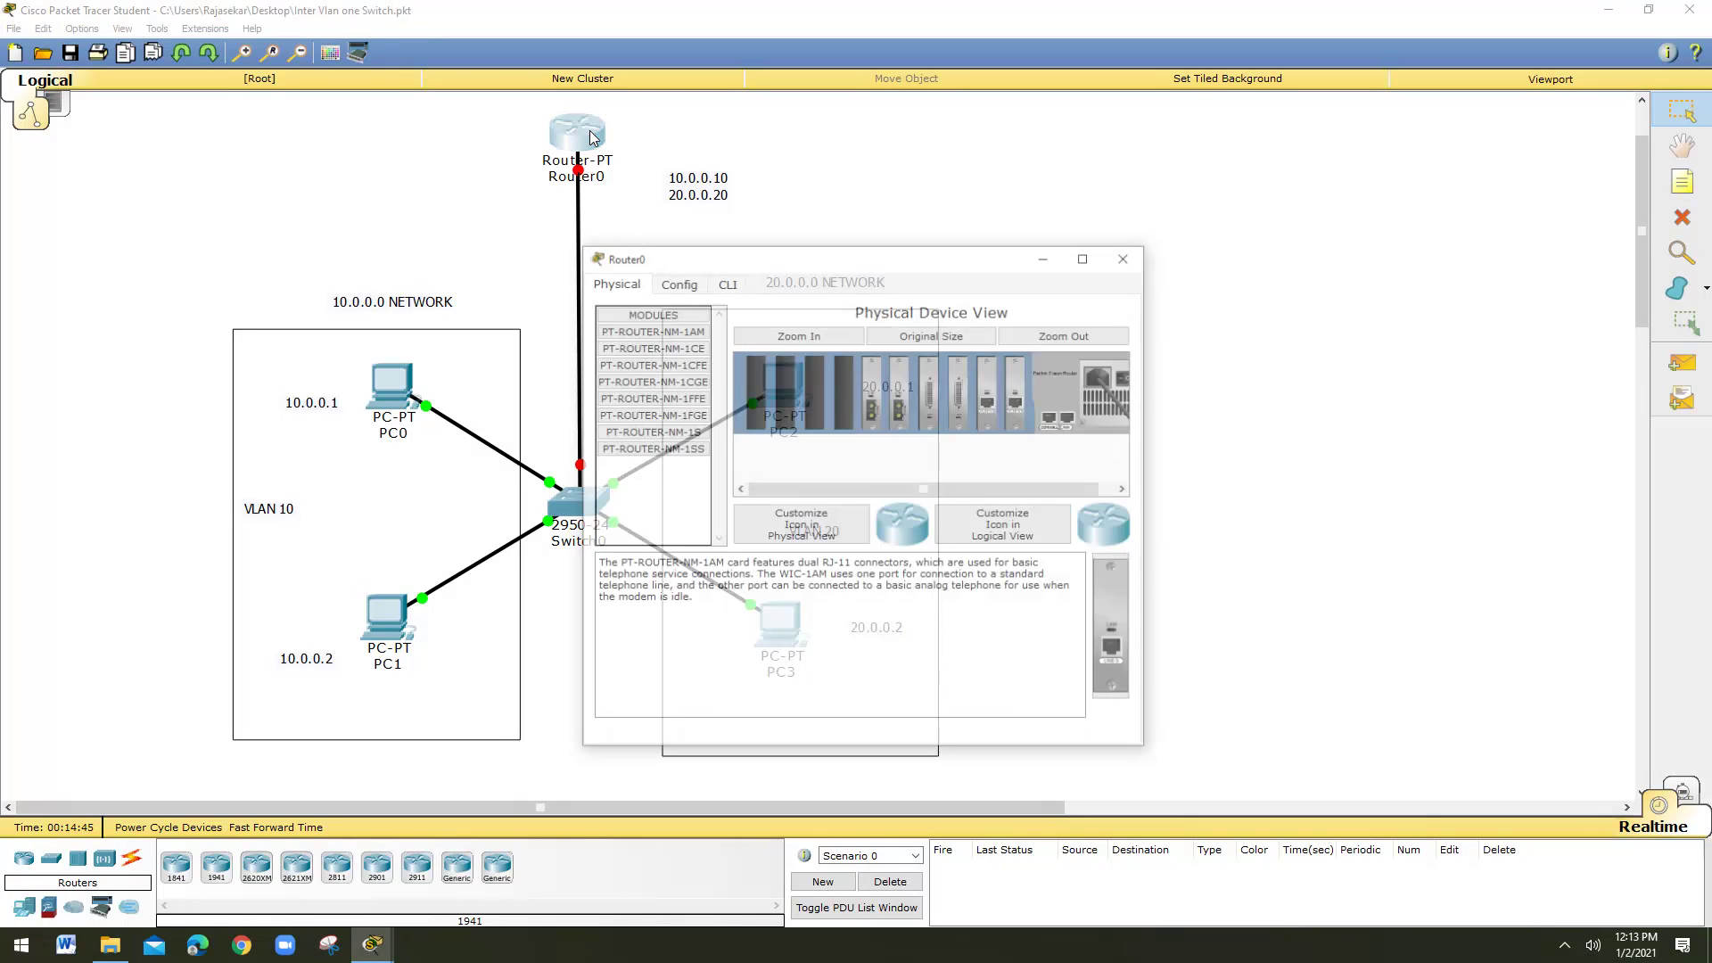
left_click(727, 283)
key("Return")
key("Return")
key("Return")
key("Return")
key("Return")
key("Return")
key("Return")
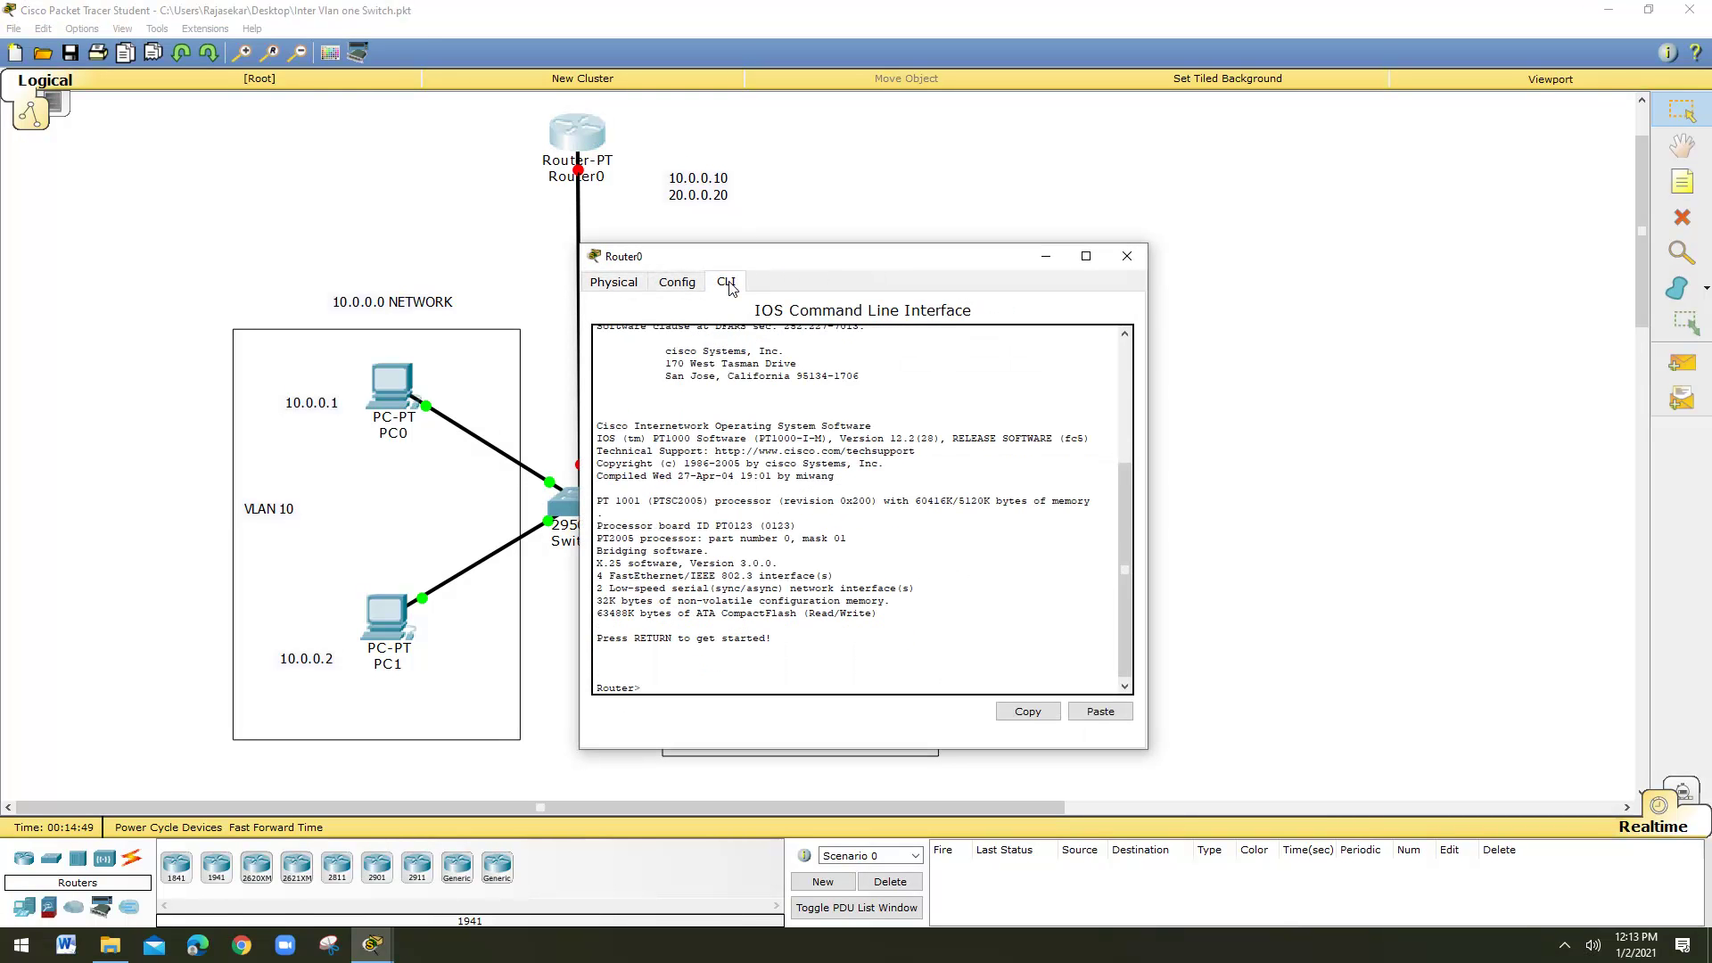
Enter privileged mode on Router0 with enable and switch to global configuration mode with conf ter
type("enable")
key("Return")
key("Return")
key("Return")
type("conf ter")
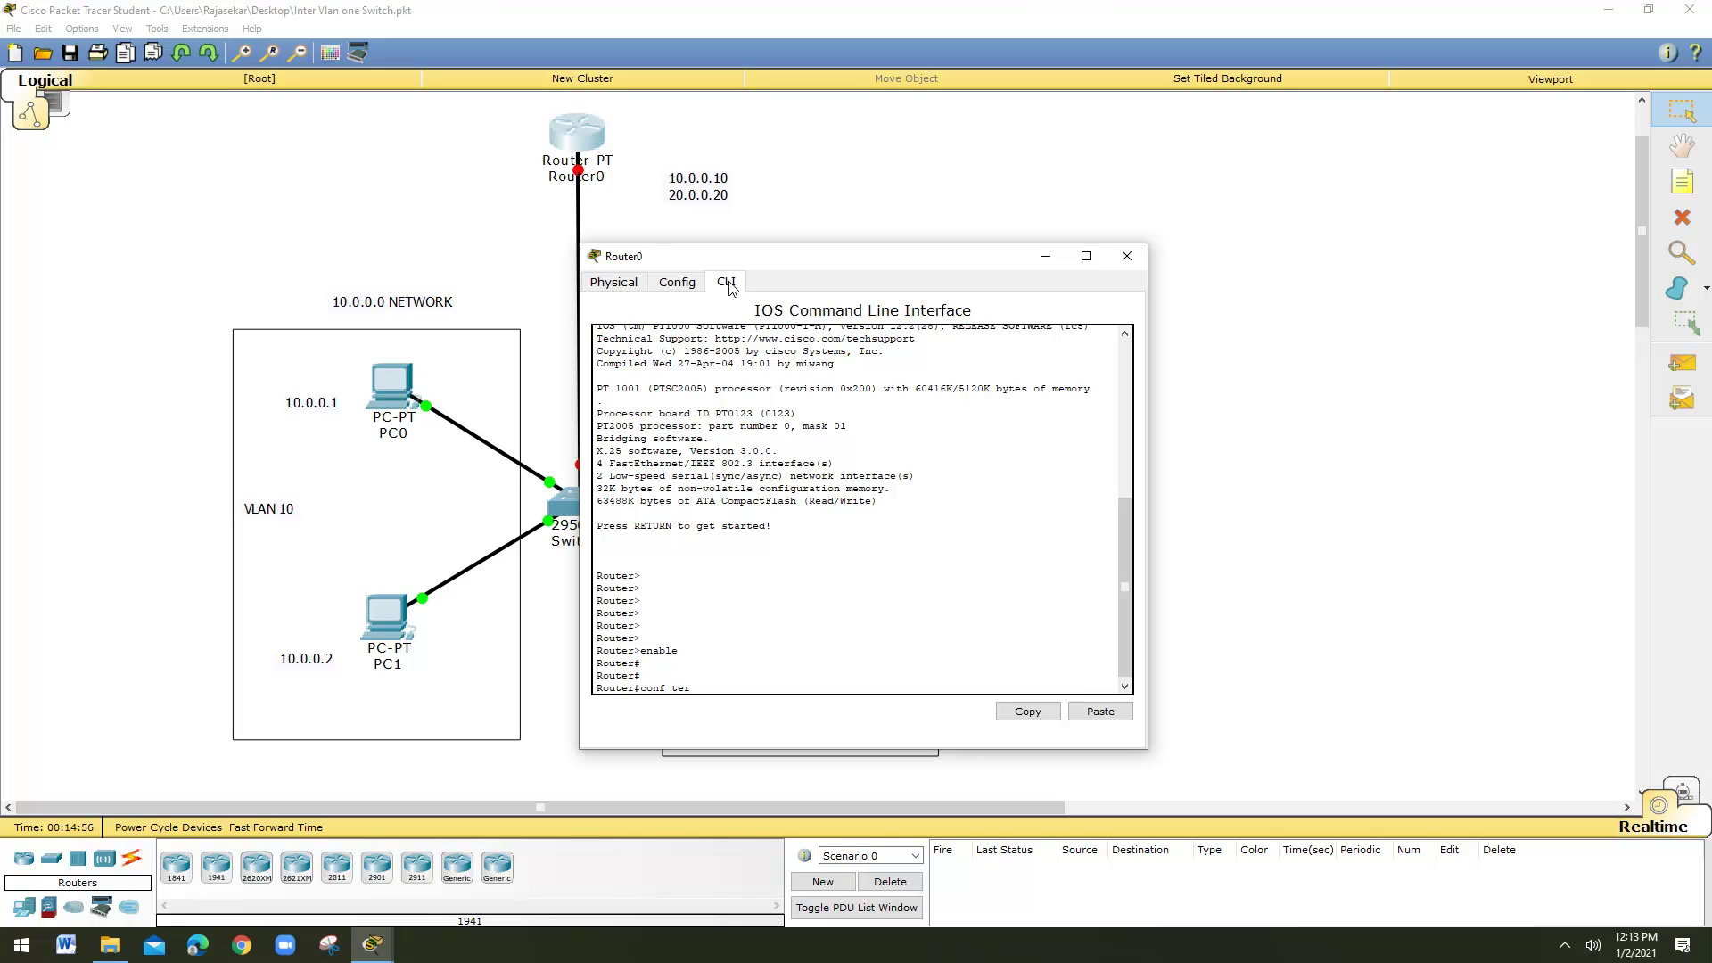
key("Return")
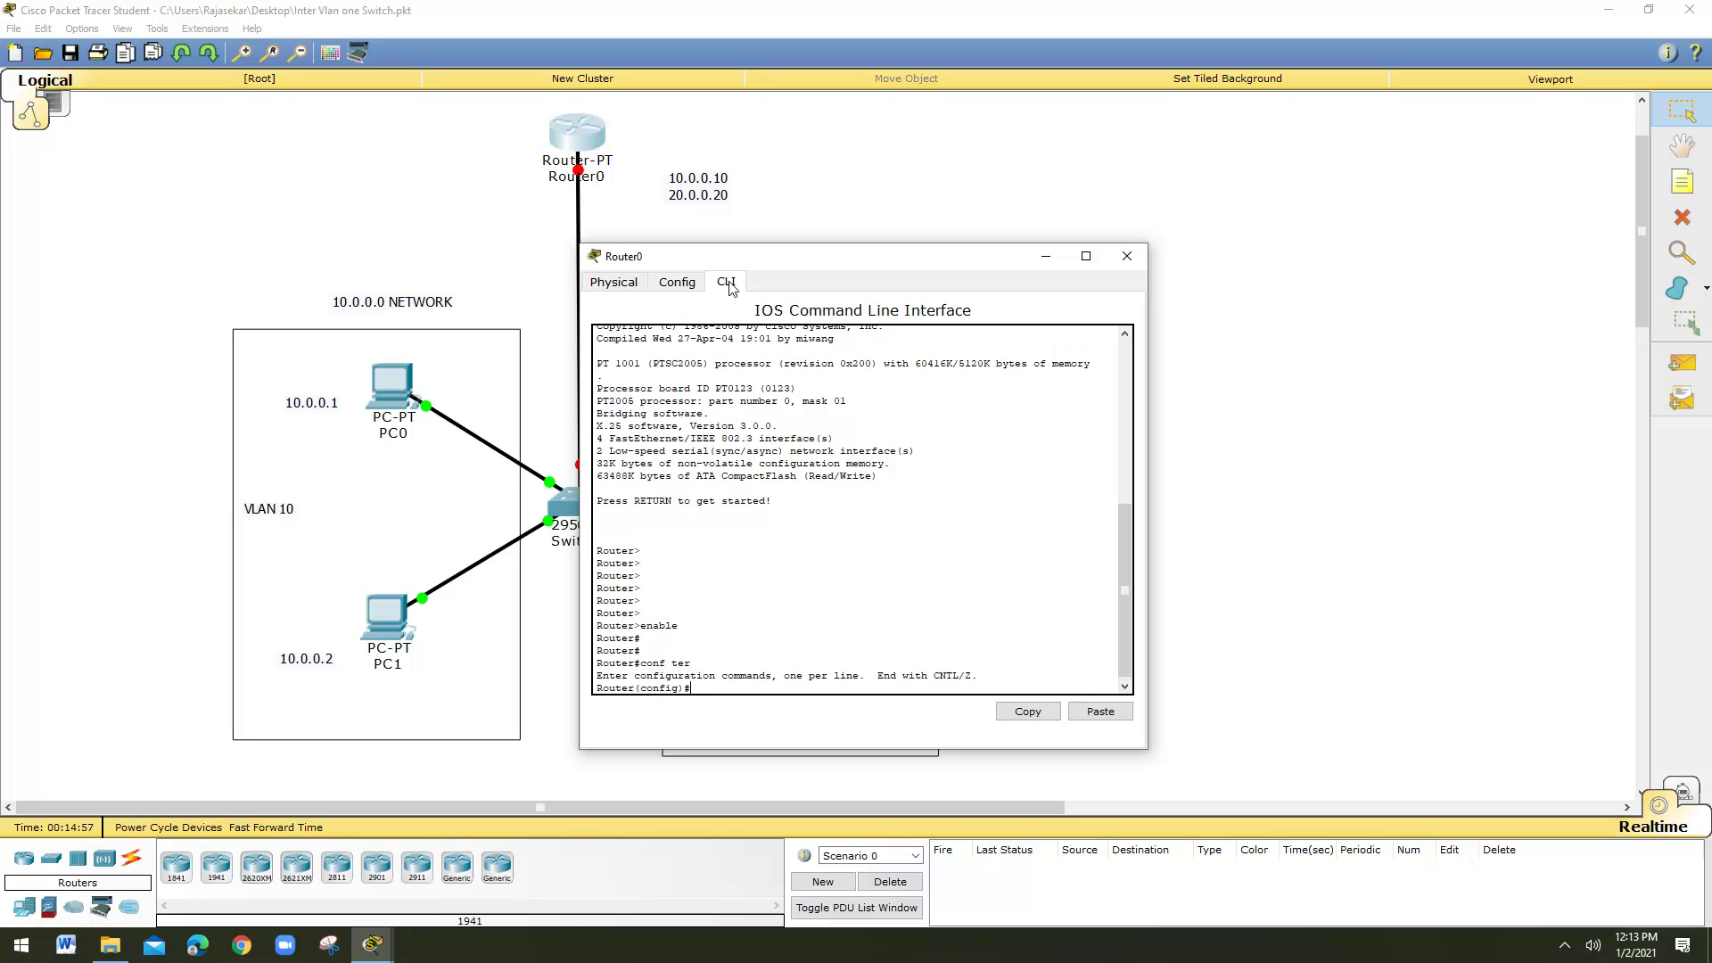
key("Return")
key("Return")
key("Return")
key("Return")
key("Return")
key("Return")
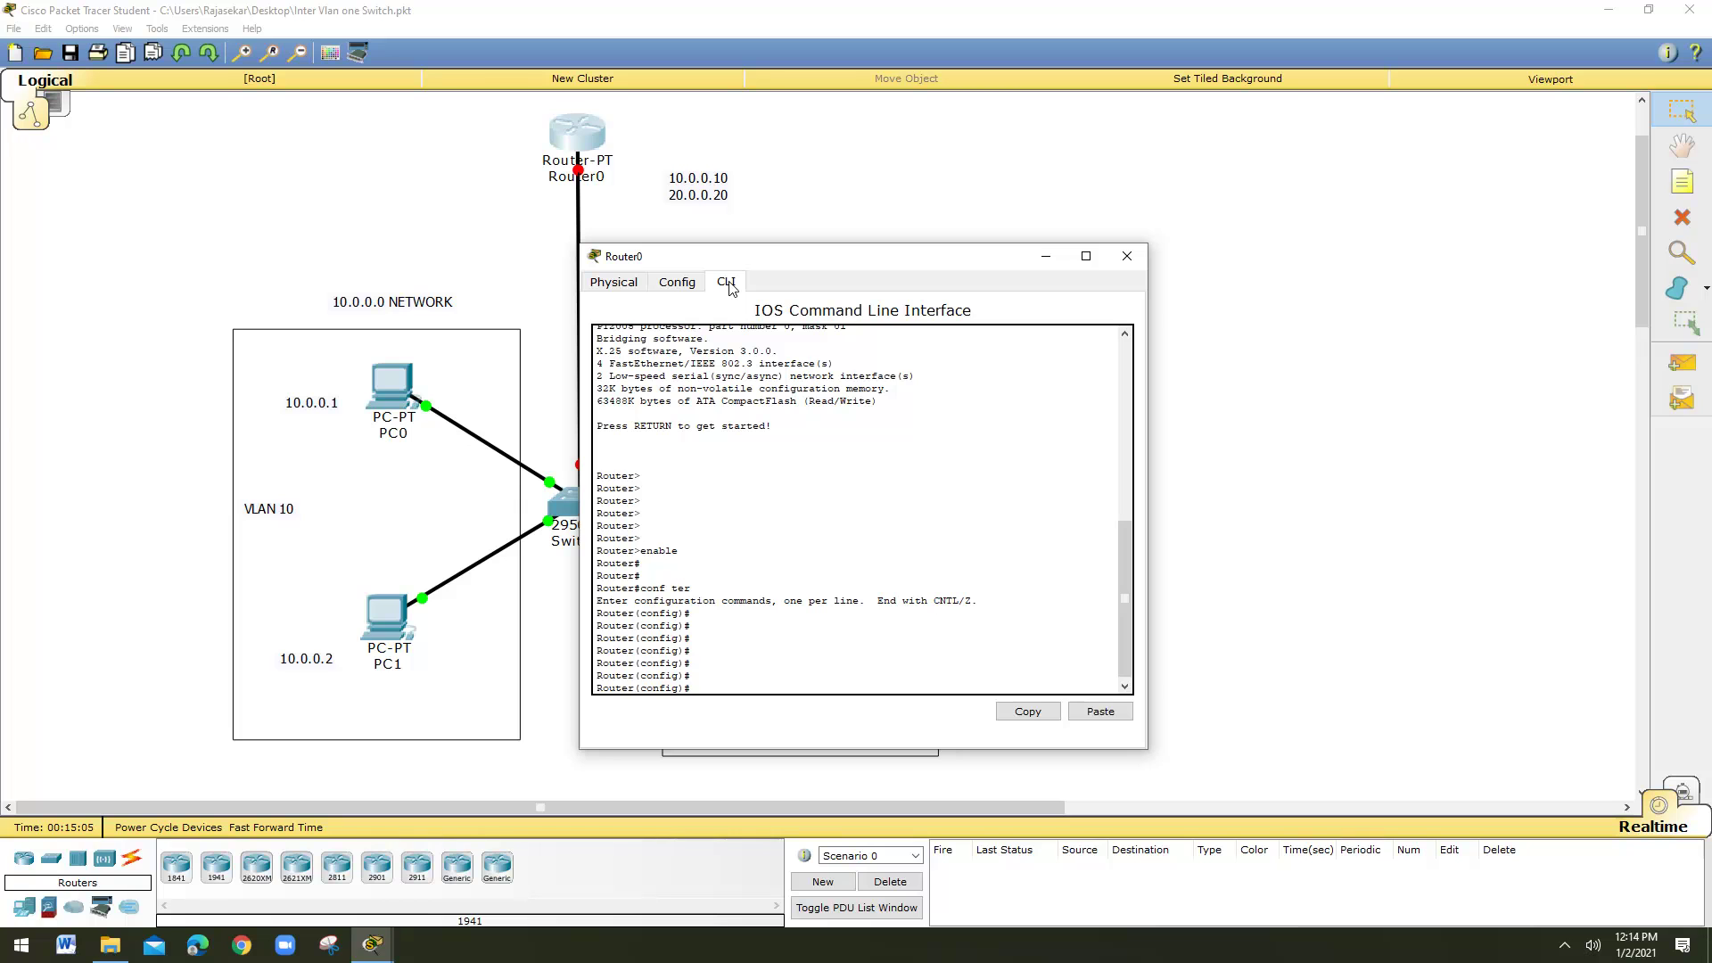
Create subinterface fastethernet0/0.10 on Router0 and enter its configuration
type("interface fastethernet0/0")
type(".10")
key("Return")
key("Return")
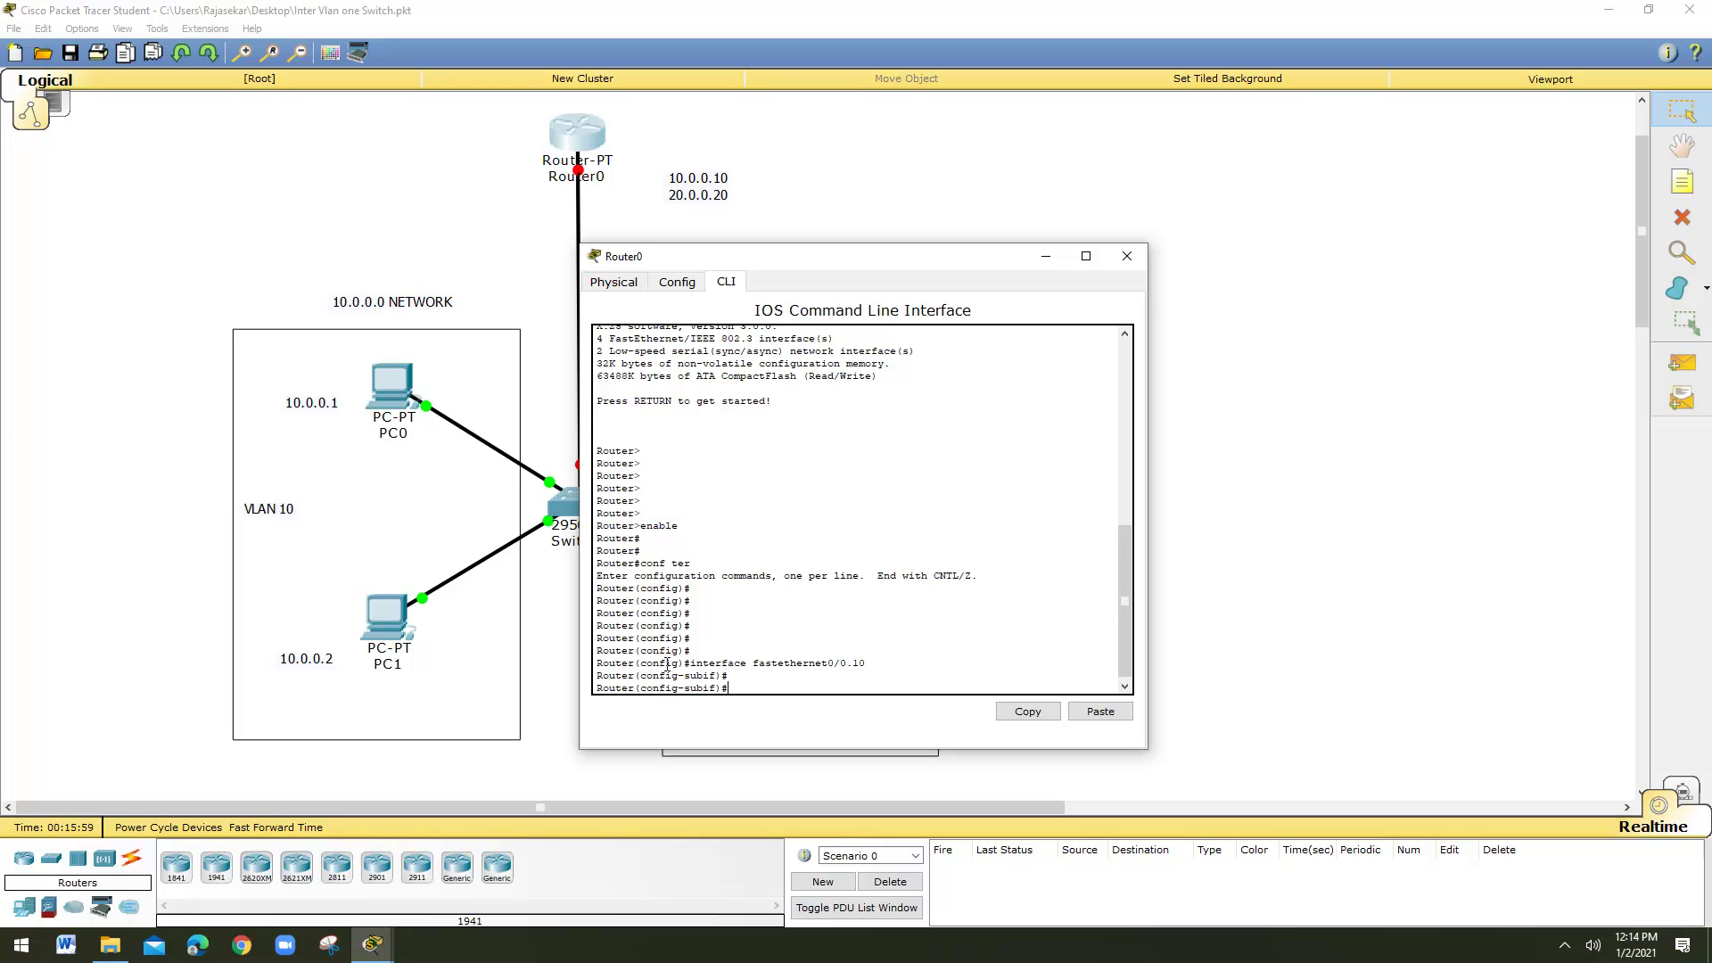
left_click_drag(685, 675, 716, 678)
left_click(774, 683)
type("ncap")
type("sulation")
type(" dot")
key("BackSpace")
key("BackSpace")
key("BackSpace")
key("BackSpace")
key("BackSpace")
key("BackSpace")
type("?")
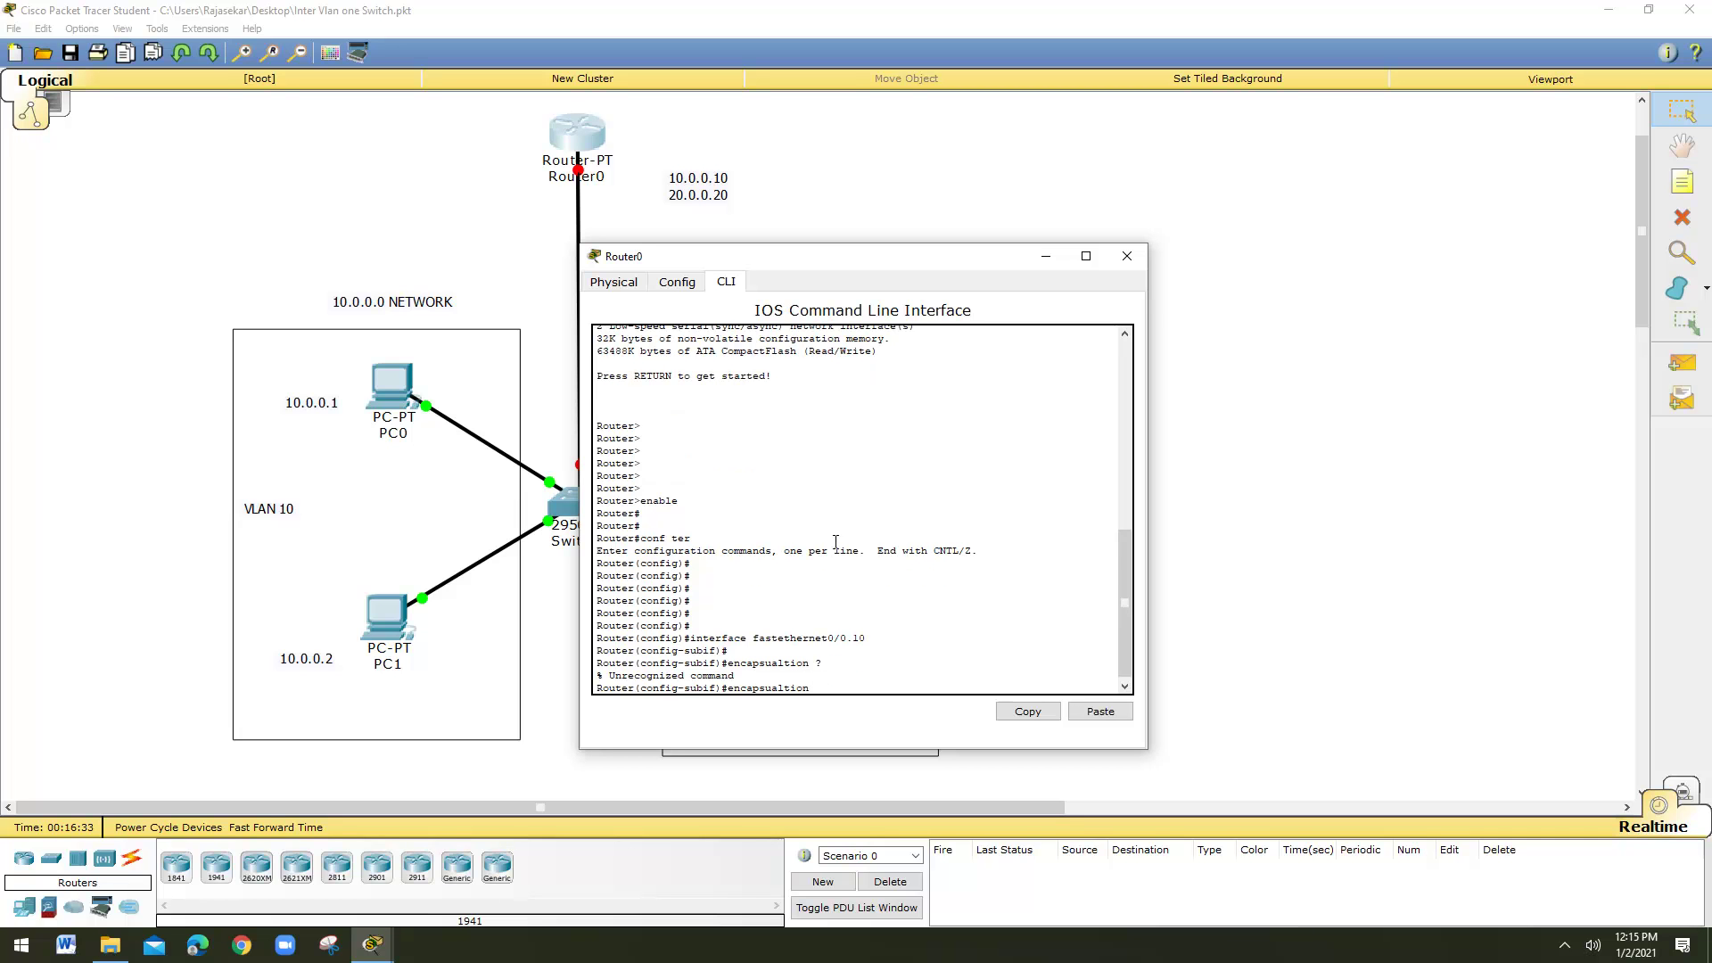
key("BackSpace")
key("BackSpace")
key("BackSpace")
key("BackSpace")
key("BackSpace")
key("BackSpace")
key("BackSpace")
key("BackSpace")
key("BackSpace")
key("BackSpace")
key("BackSpace")
key("BackSpace")
key("BackSpace")
key("BackSpace")
Look up the encapsulation options and dot1q arguments, and set subinterface fastethernet0/0.10 to encapsulation dot1q 10
type("encapsulation ?")
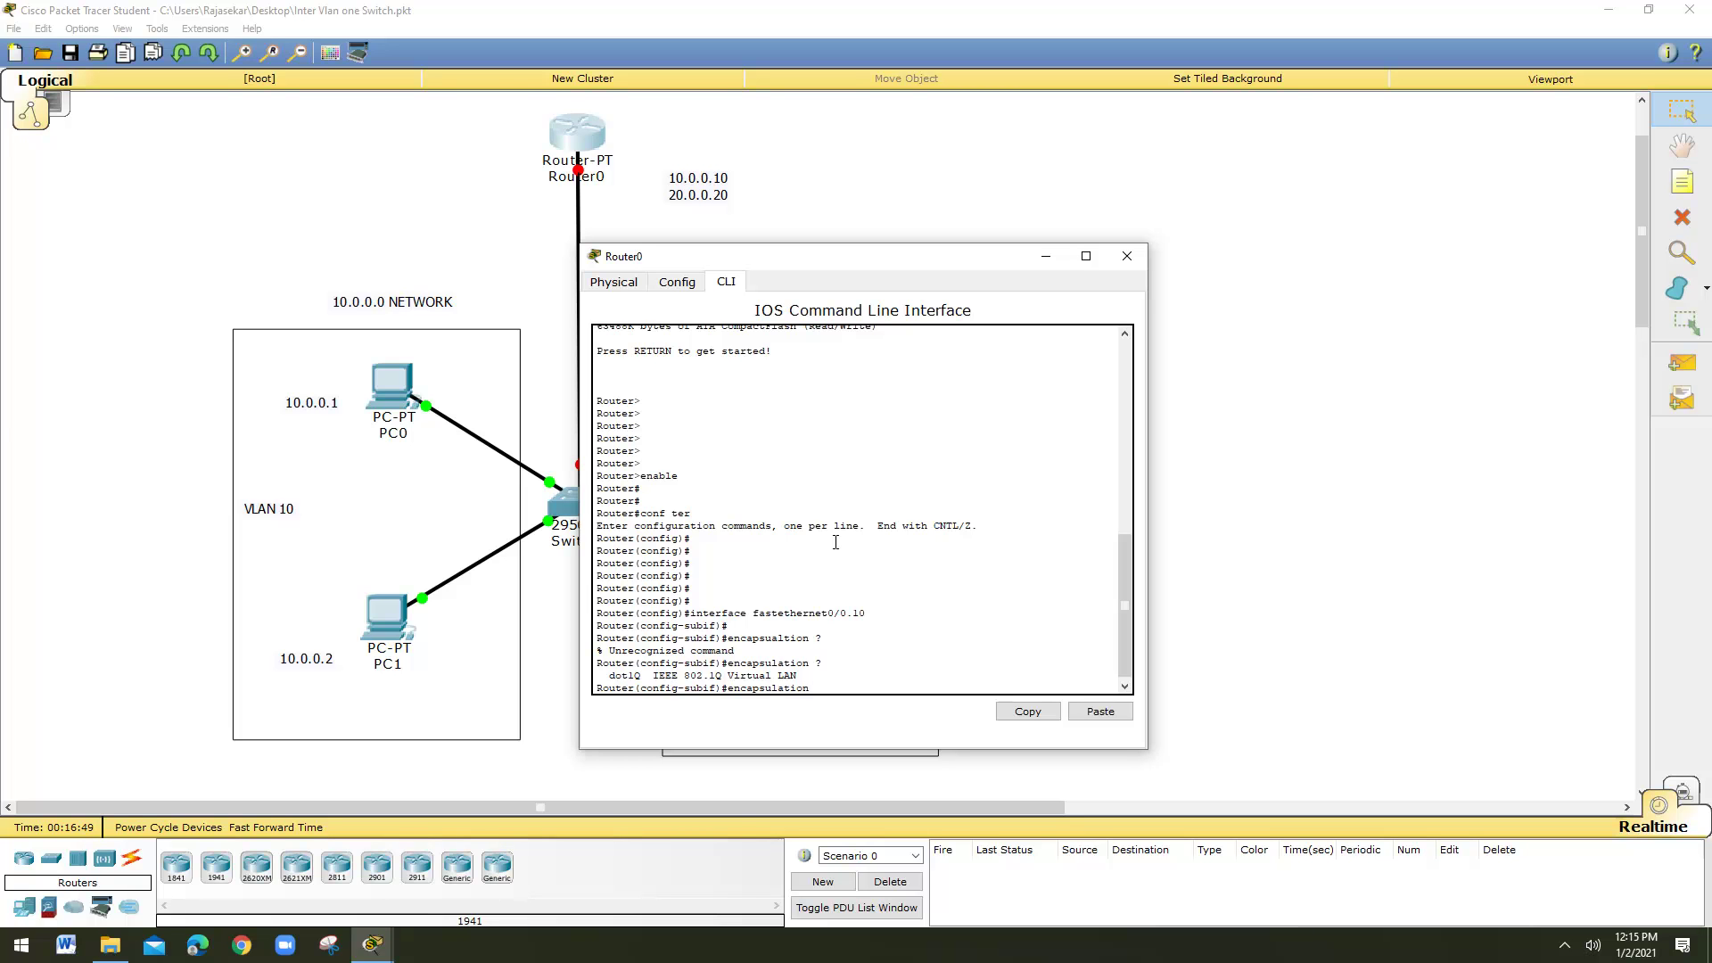
type("dot1q ?")
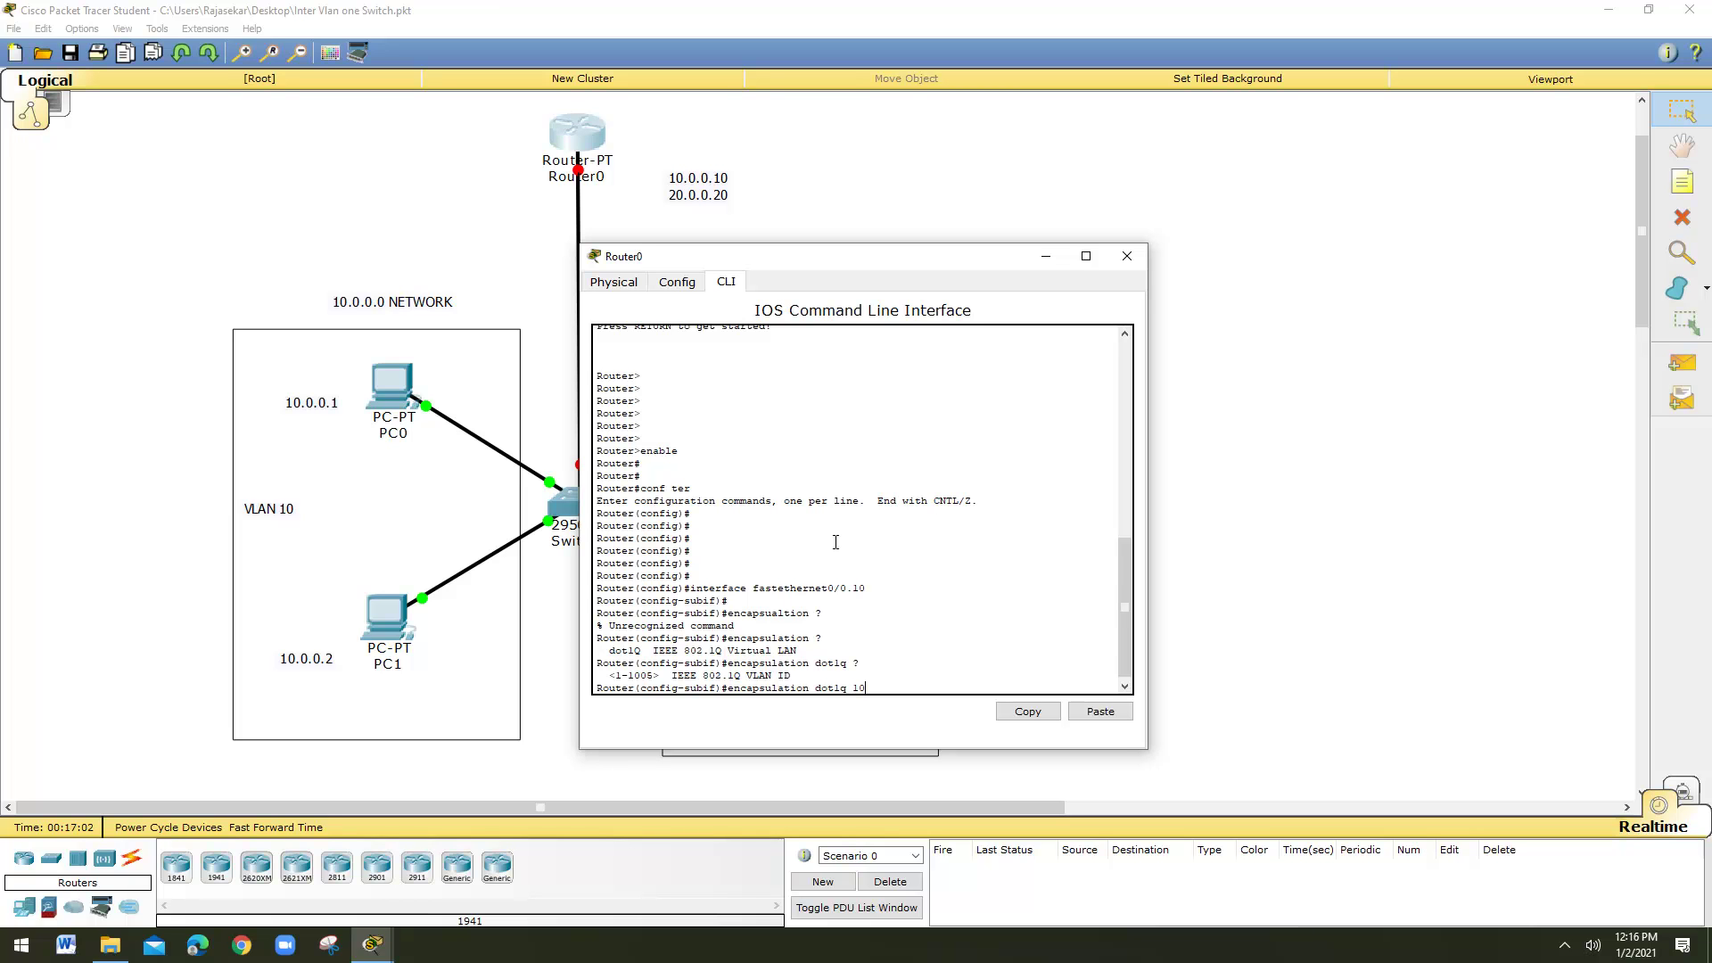
key("Return")
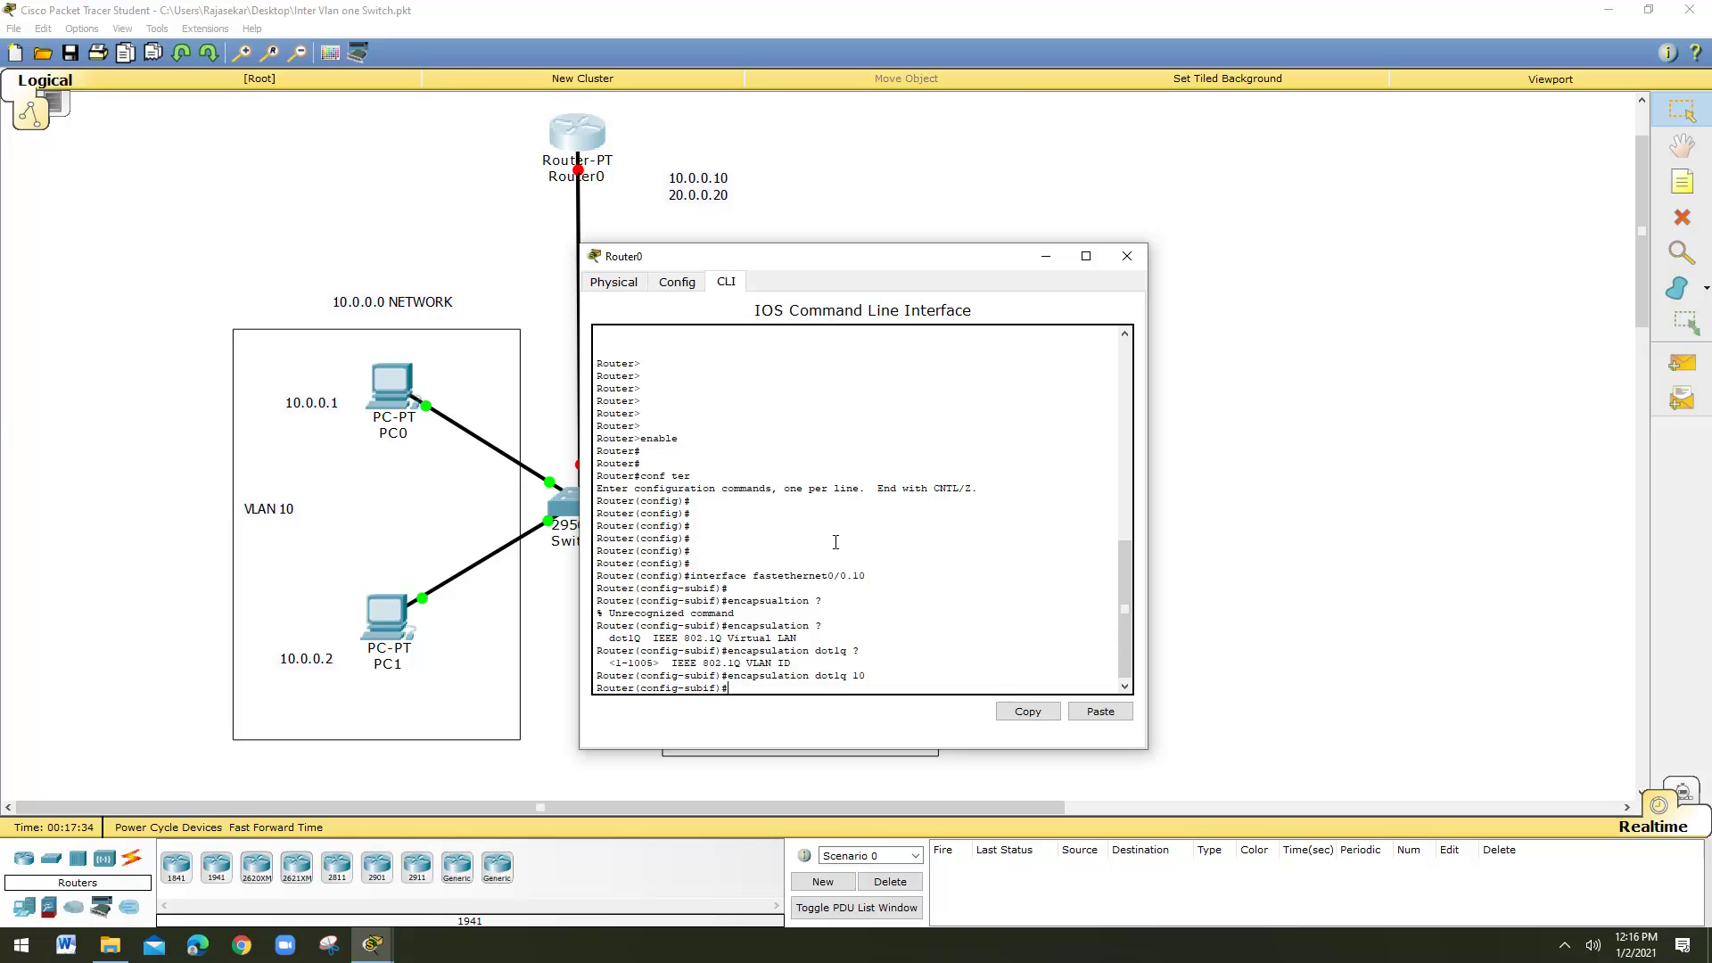
Assign IP address 10.0.0.10 with mask 255.0.0.0 to subinterface fastethernet0/0.10 and exit subinterface configuration
type("p address")
type("10.0.0.10 255.0.0.0")
key("Return")
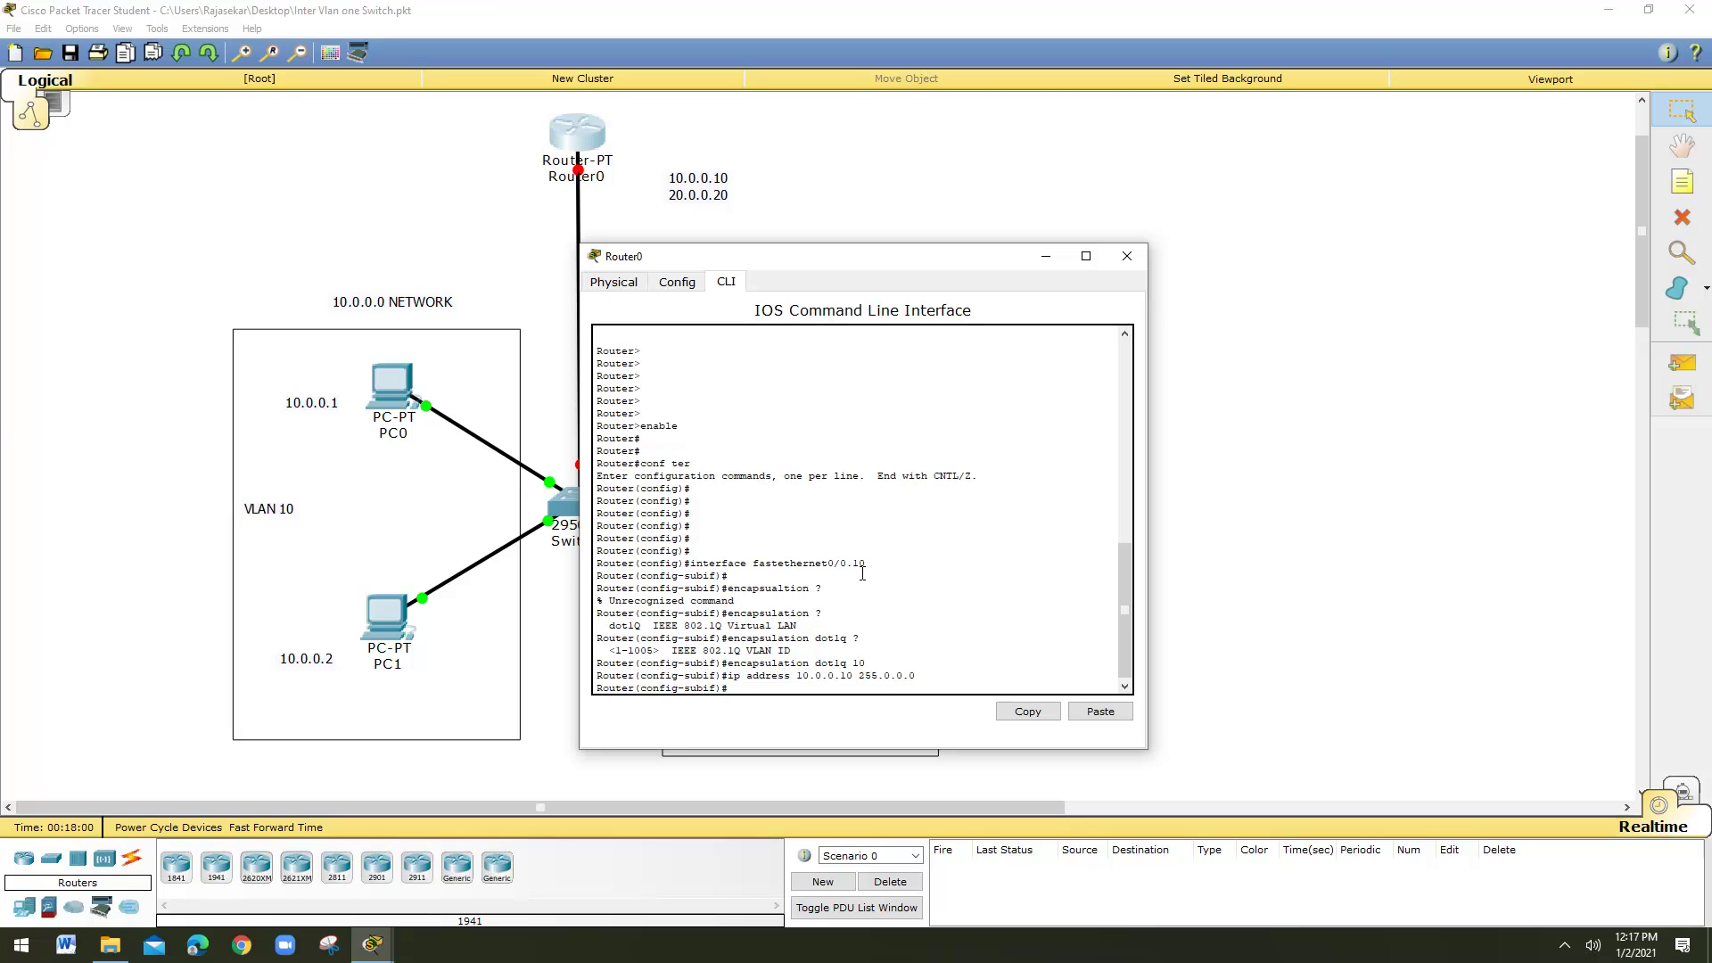
type("exit")
key("Return")
key("Return")
key("Return")
key("Return")
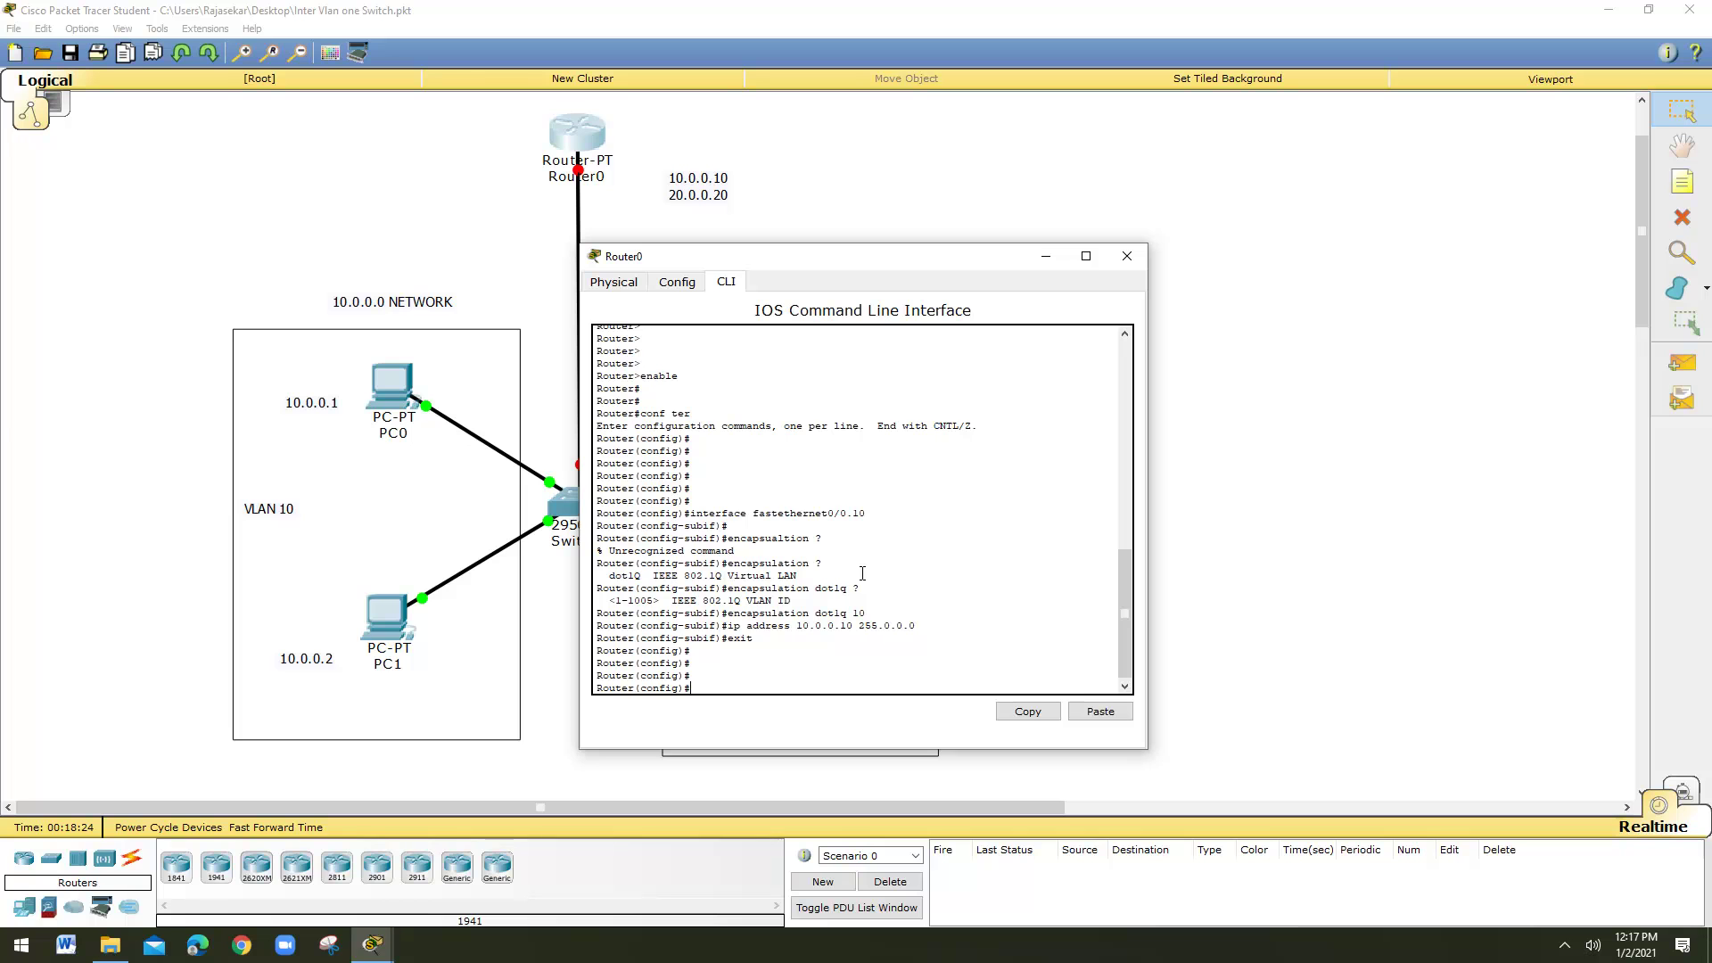
Create subinterface fastethernet0/0.20 on Router0 and enter its configuration
key("Up")
key("Up")
key("Up")
key("Up")
type("20")
key("Return")
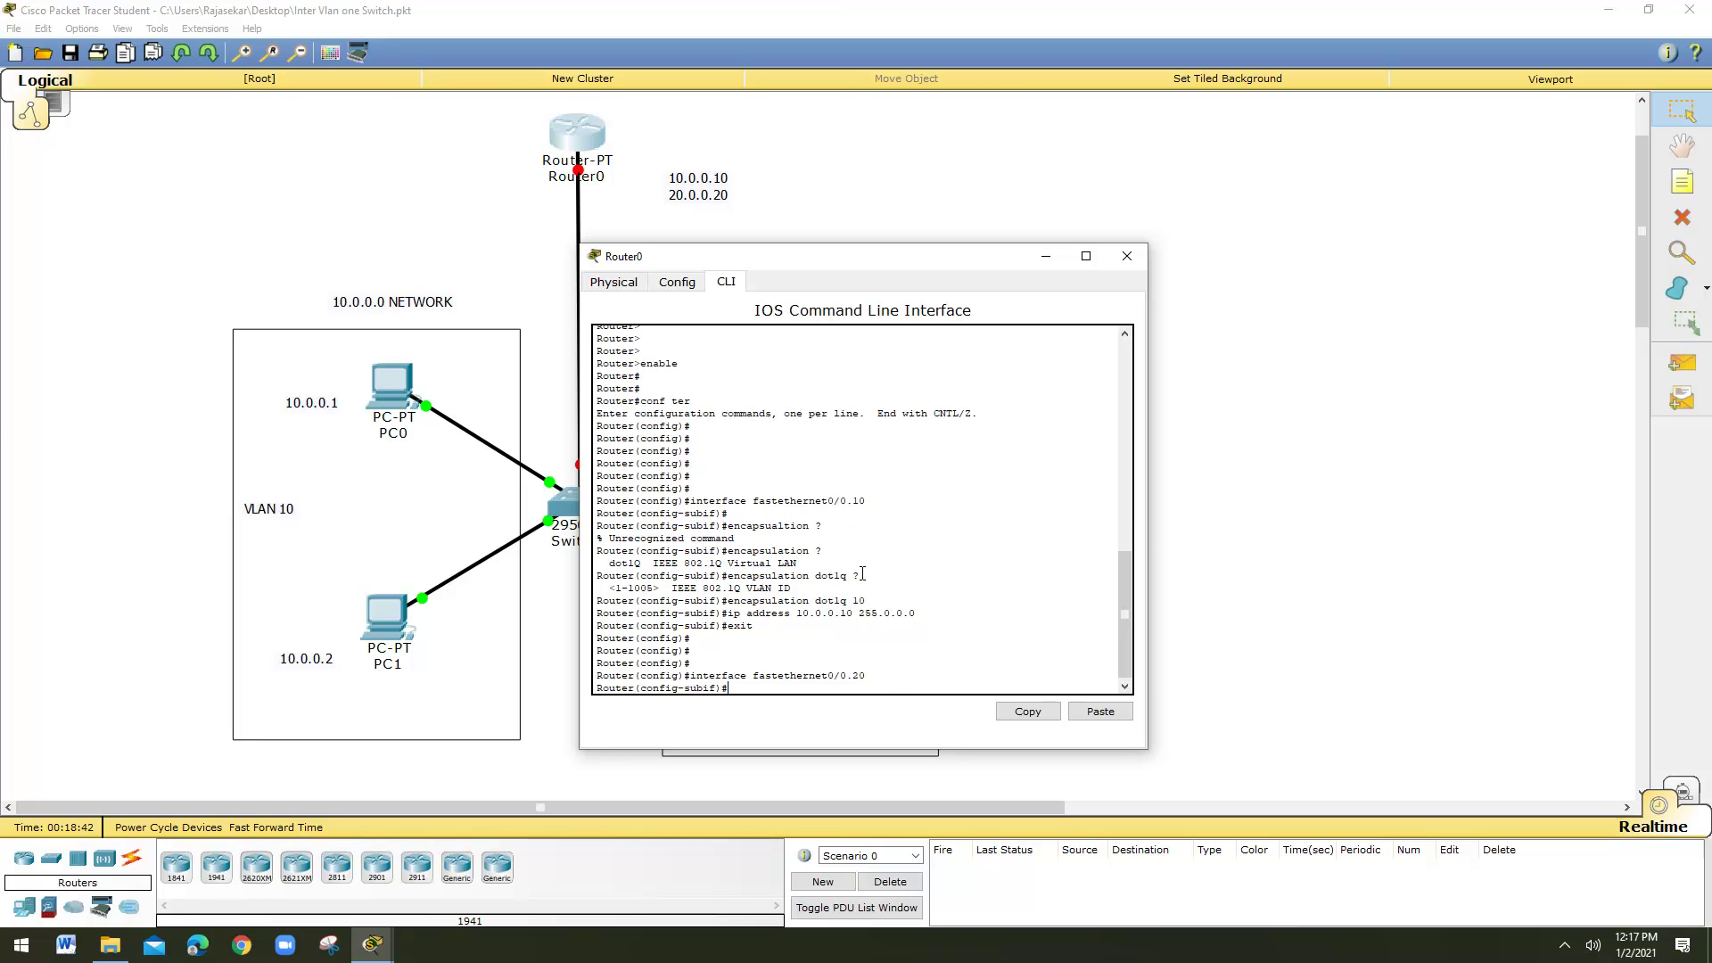
Set subinterface fastethernet0/0.20 to encapsulation dot1q 20
type("exit")
key("Up")
key("Up")
type("20")
key("Return")
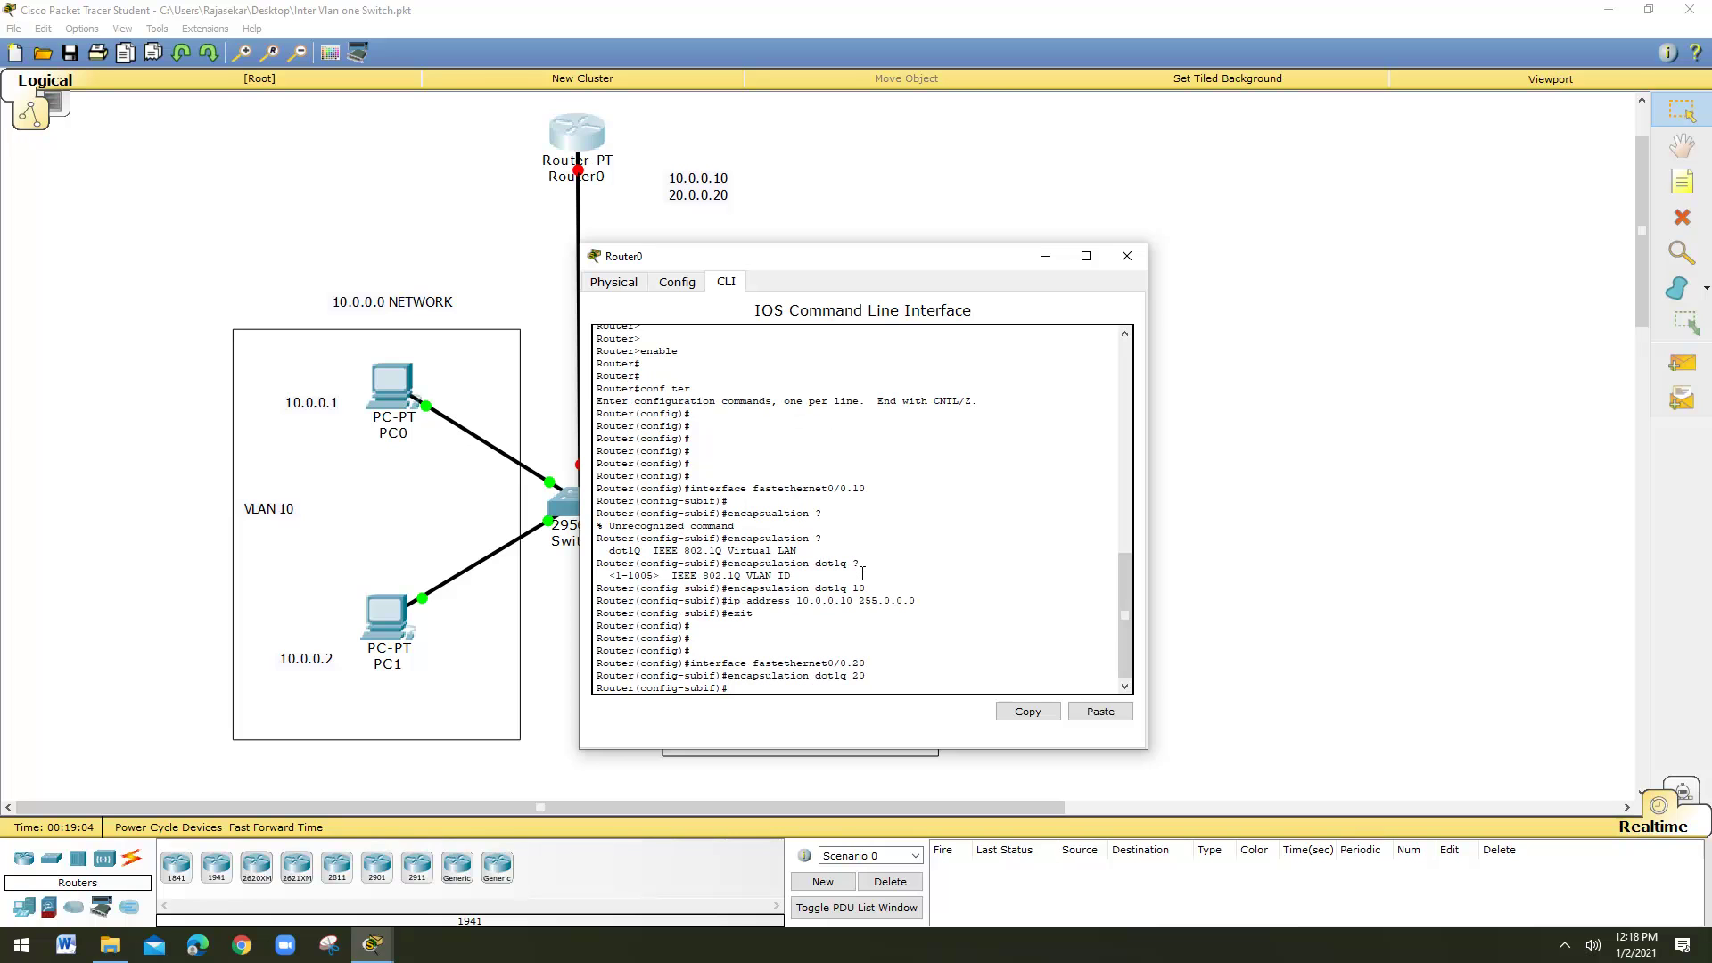
Assign IP address 20.0.0.20 with mask 255.0.0.0 to subinterface fastethernet0/0.20 and exit subinterface configuration
key("Up")
key("Up")
key("Up")
key("Up")
key("BackSpace")
key("BackSpace")
key("BackSpace")
key("BackSpace")
key("BackSpace")
key("BackSpace")
key("BackSpace")
key("BackSpace")
key("BackSpace")
key("BackSpace")
key("BackSpace")
key("BackSpace")
key("BackSpace")
key("BackSpace")
key("BackSpace")
key("BackSpace")
key("BackSpace")
key("BackSpace")
type("20.0.0.20 255.0.0.0")
key("Return")
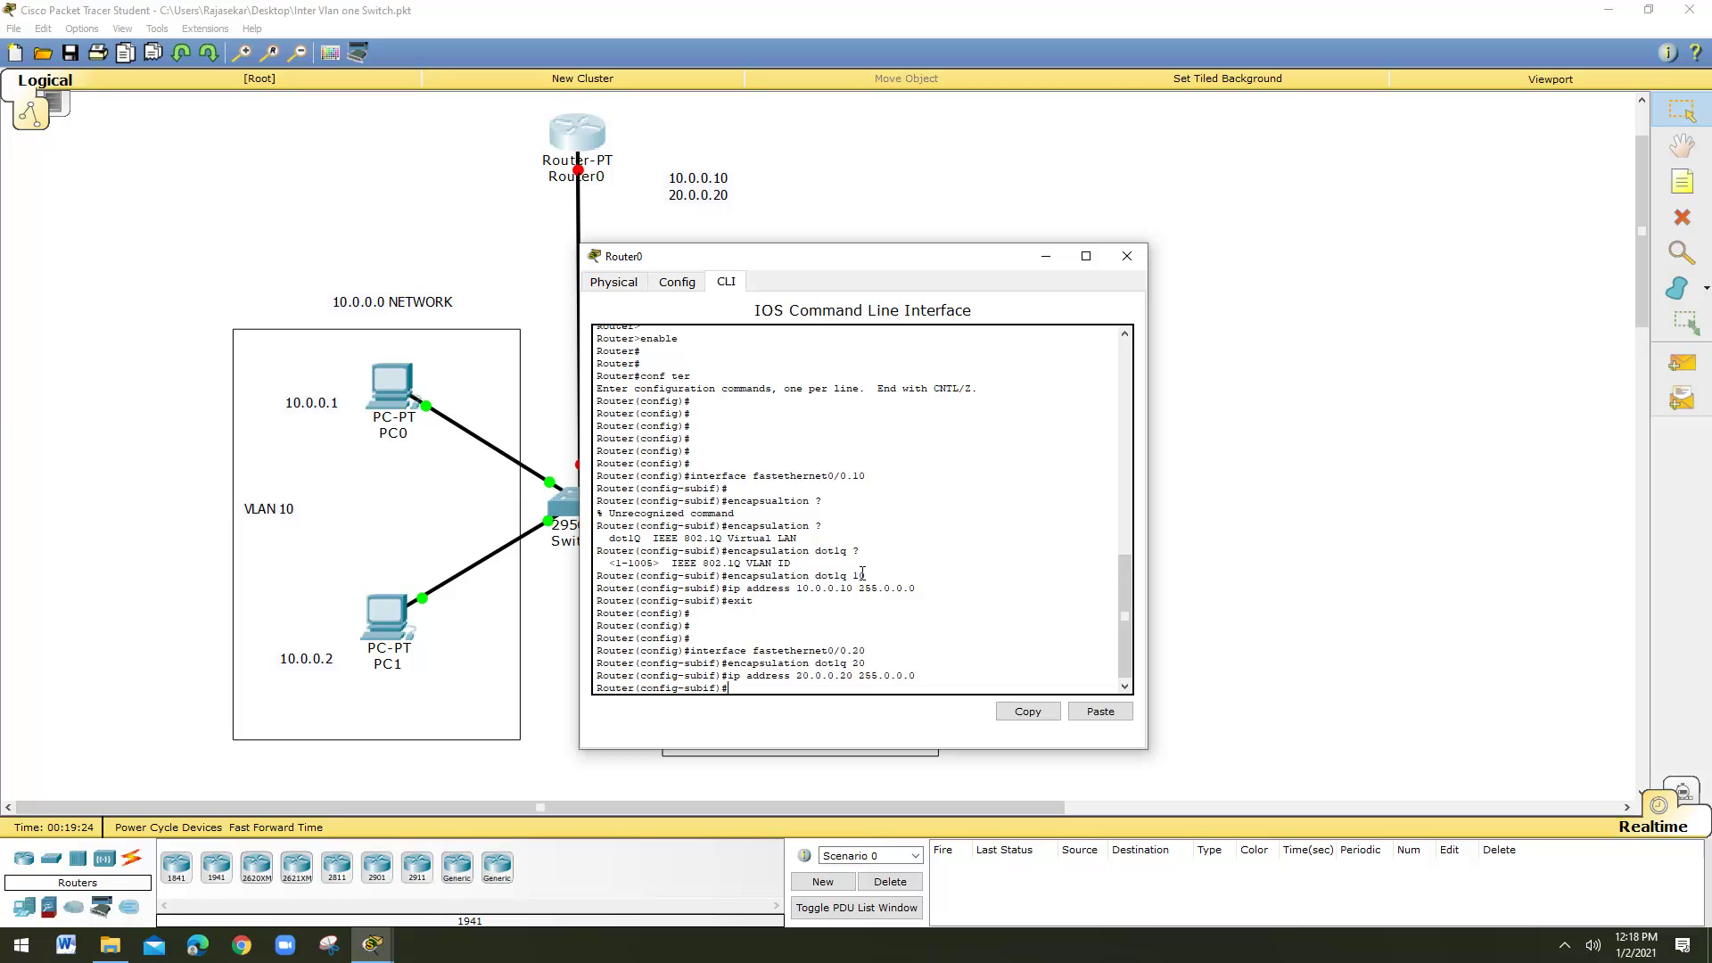
type("exit")
key("Return")
key("Return")
key("Return")
key("Return")
key("Return")
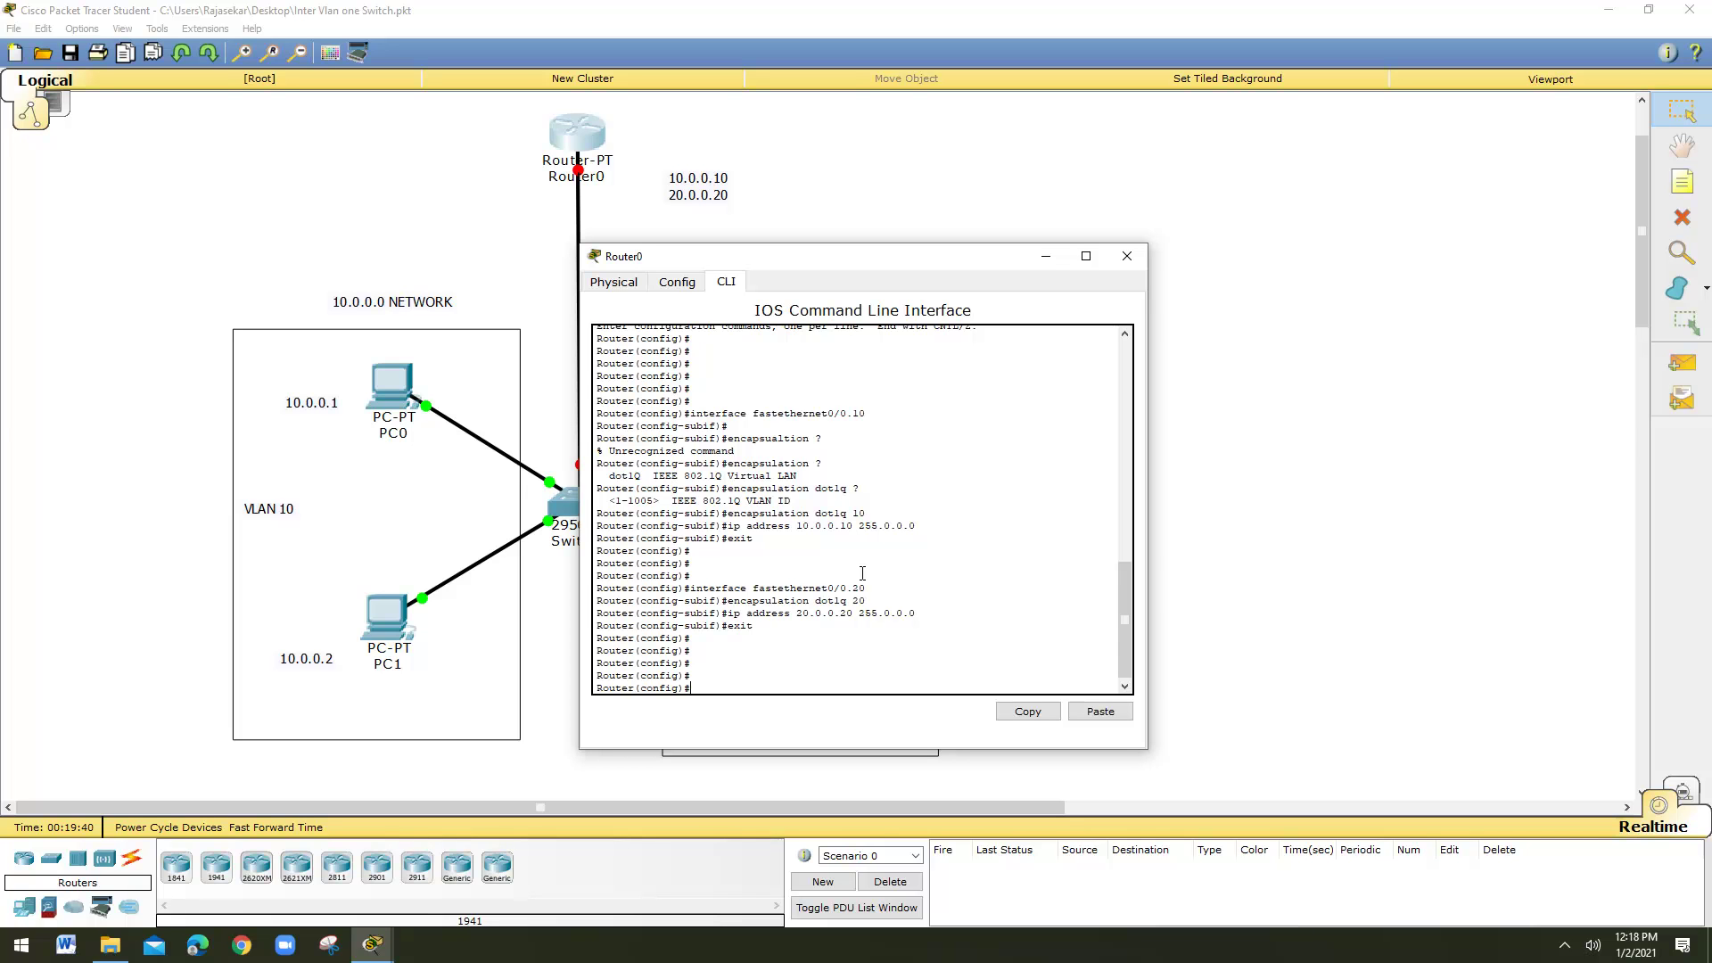
Enter physical interface fastethernet0/0 on Router0 and enable it with no shutdown
type("in")
key("BackSpace")
type("terface fastethernet0/0")
key("Return")
key("Return")
key("Return")
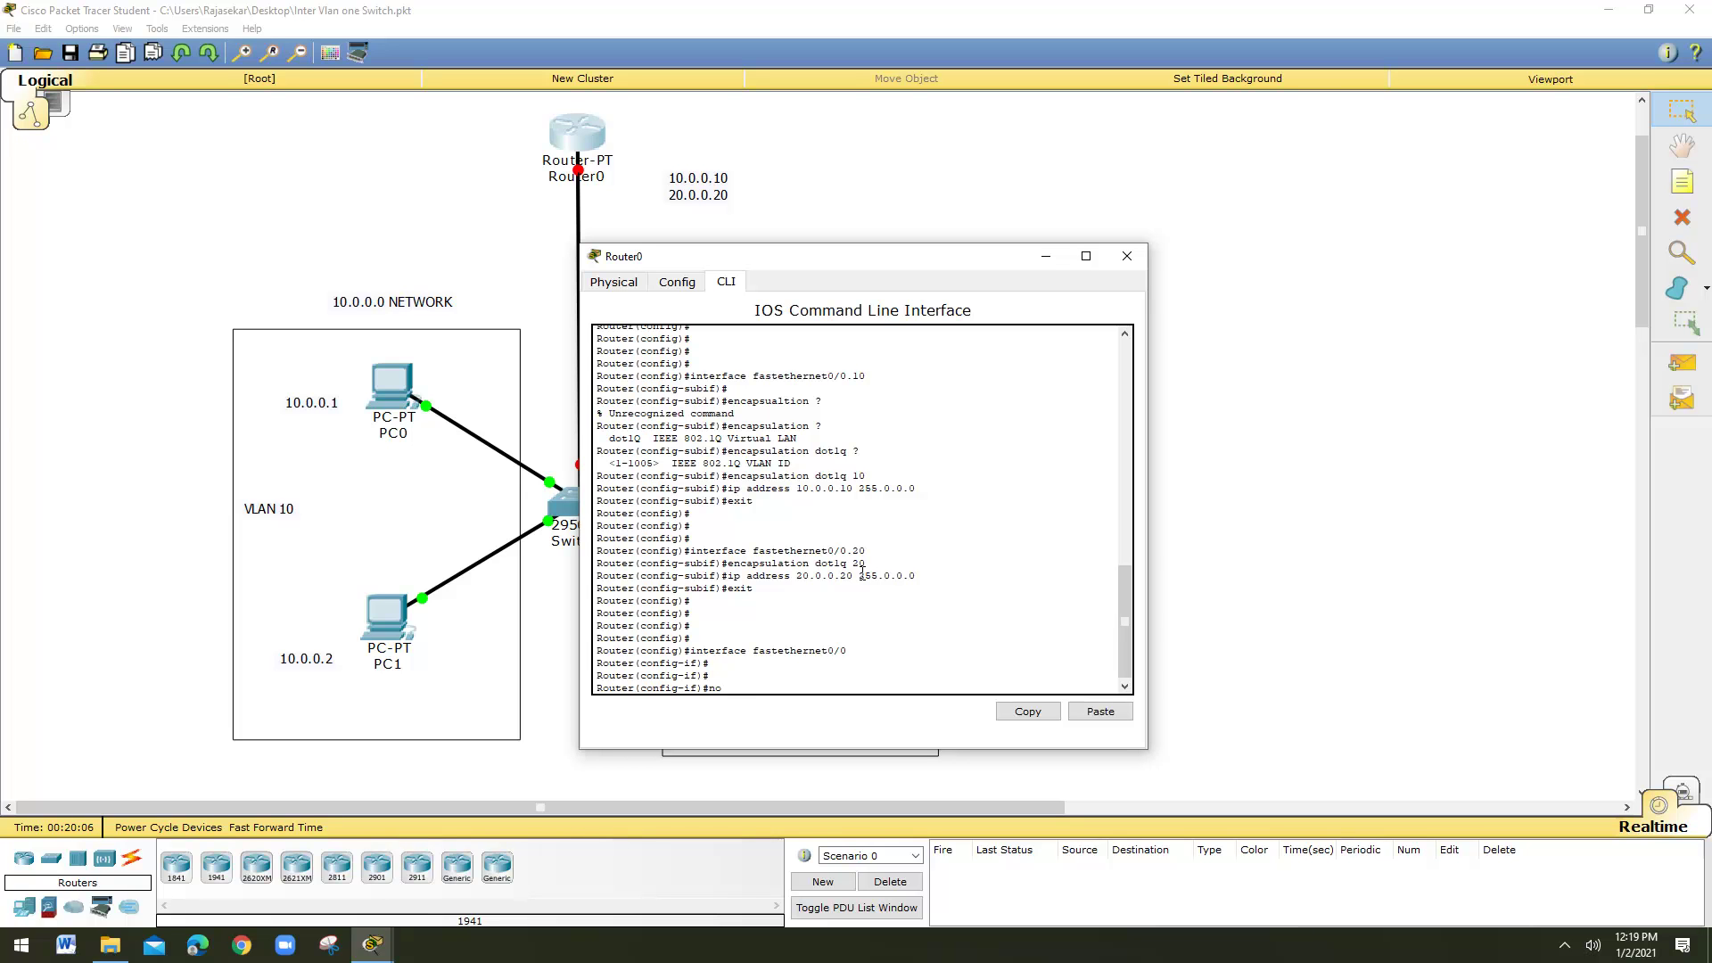
type("utdonw")
key("Return")
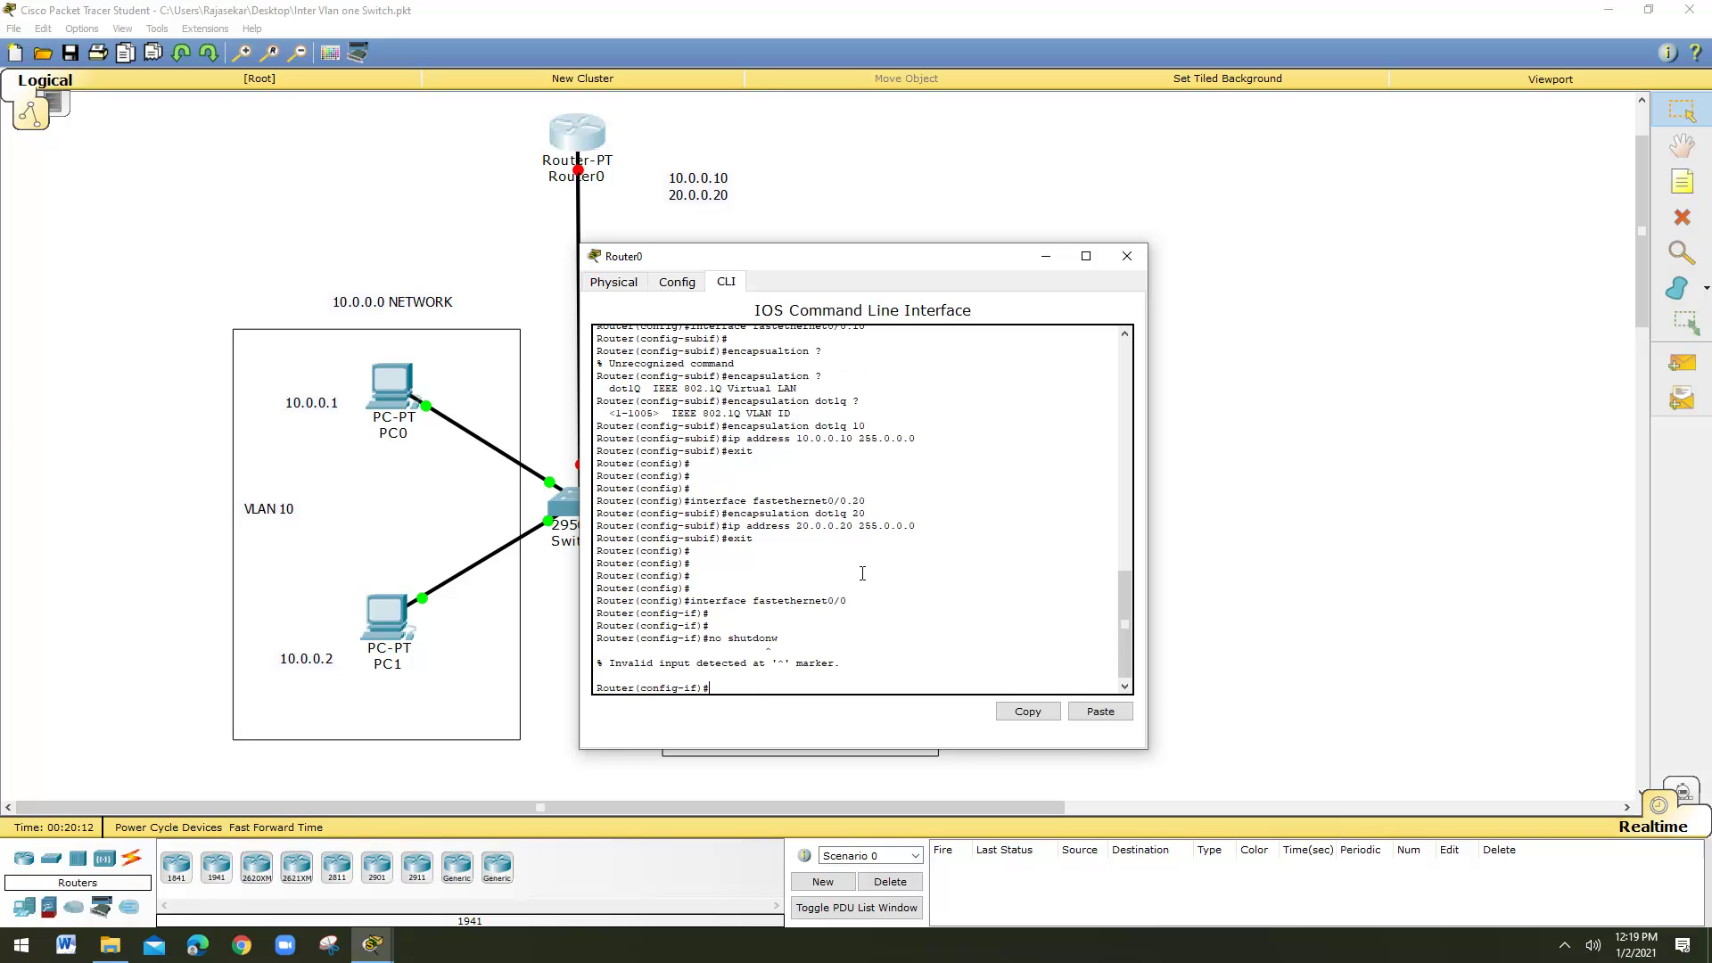
type("no shutdown")
key("Return")
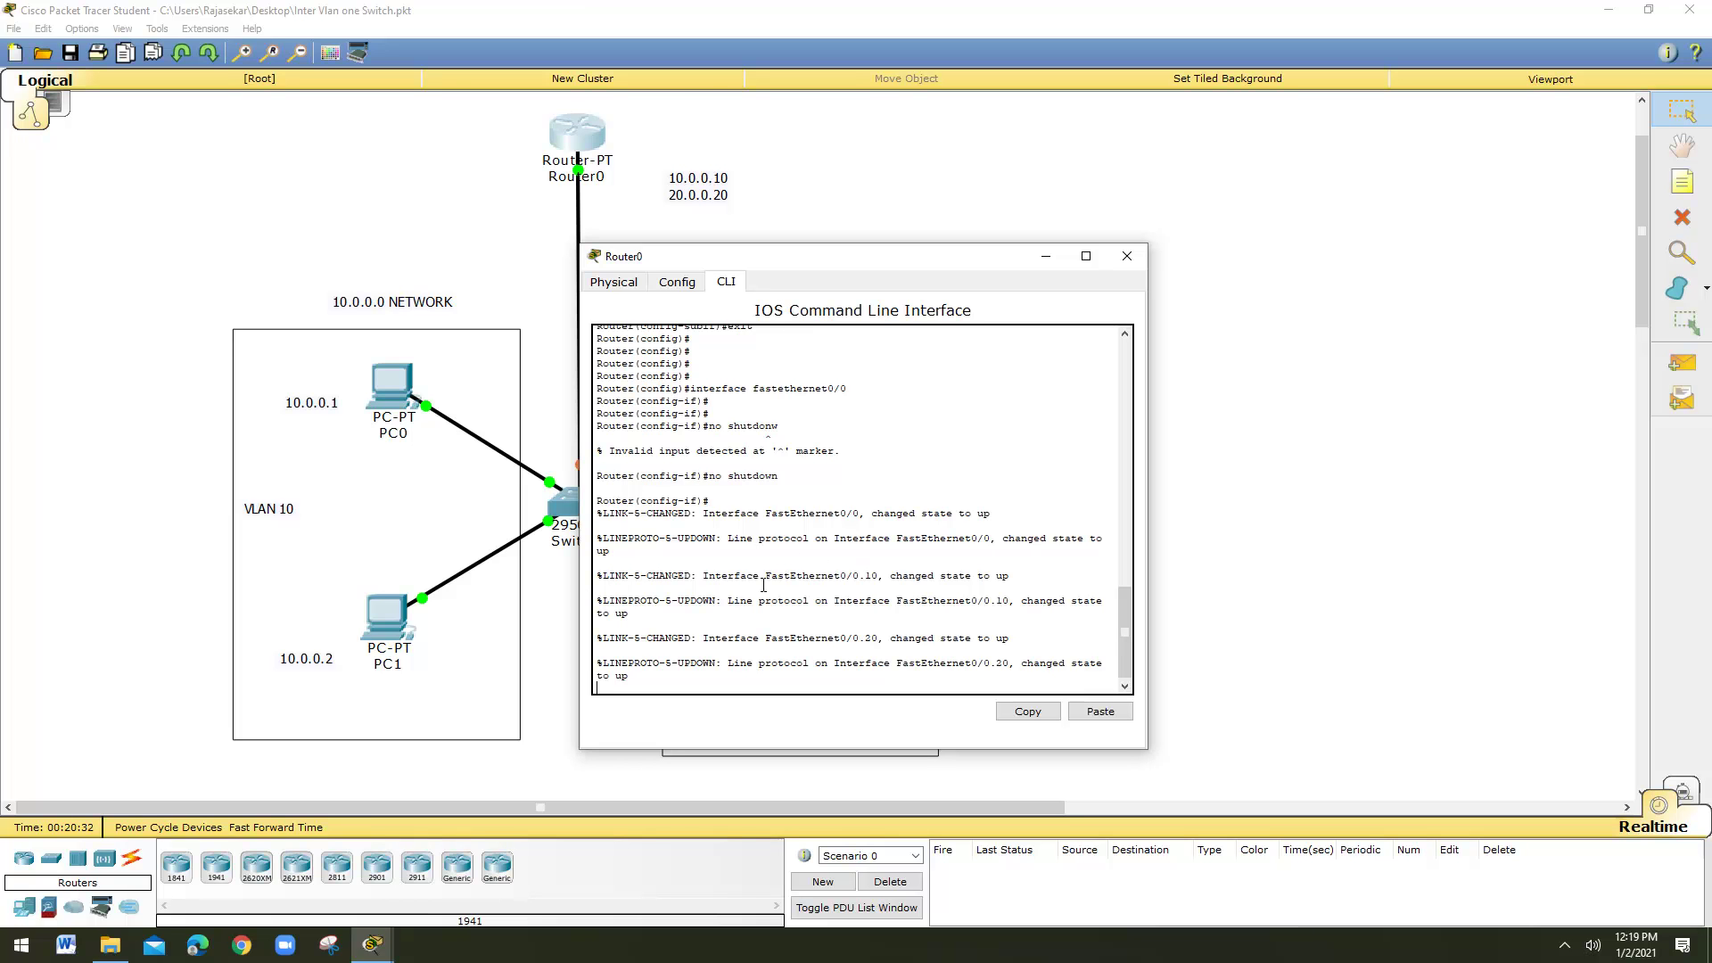
Check the link state messages for subinterfaces FastEthernet0/0.10 and FastEthernet0/0.20 and return to the interface prompt
left_click_drag(699, 576, 1026, 577)
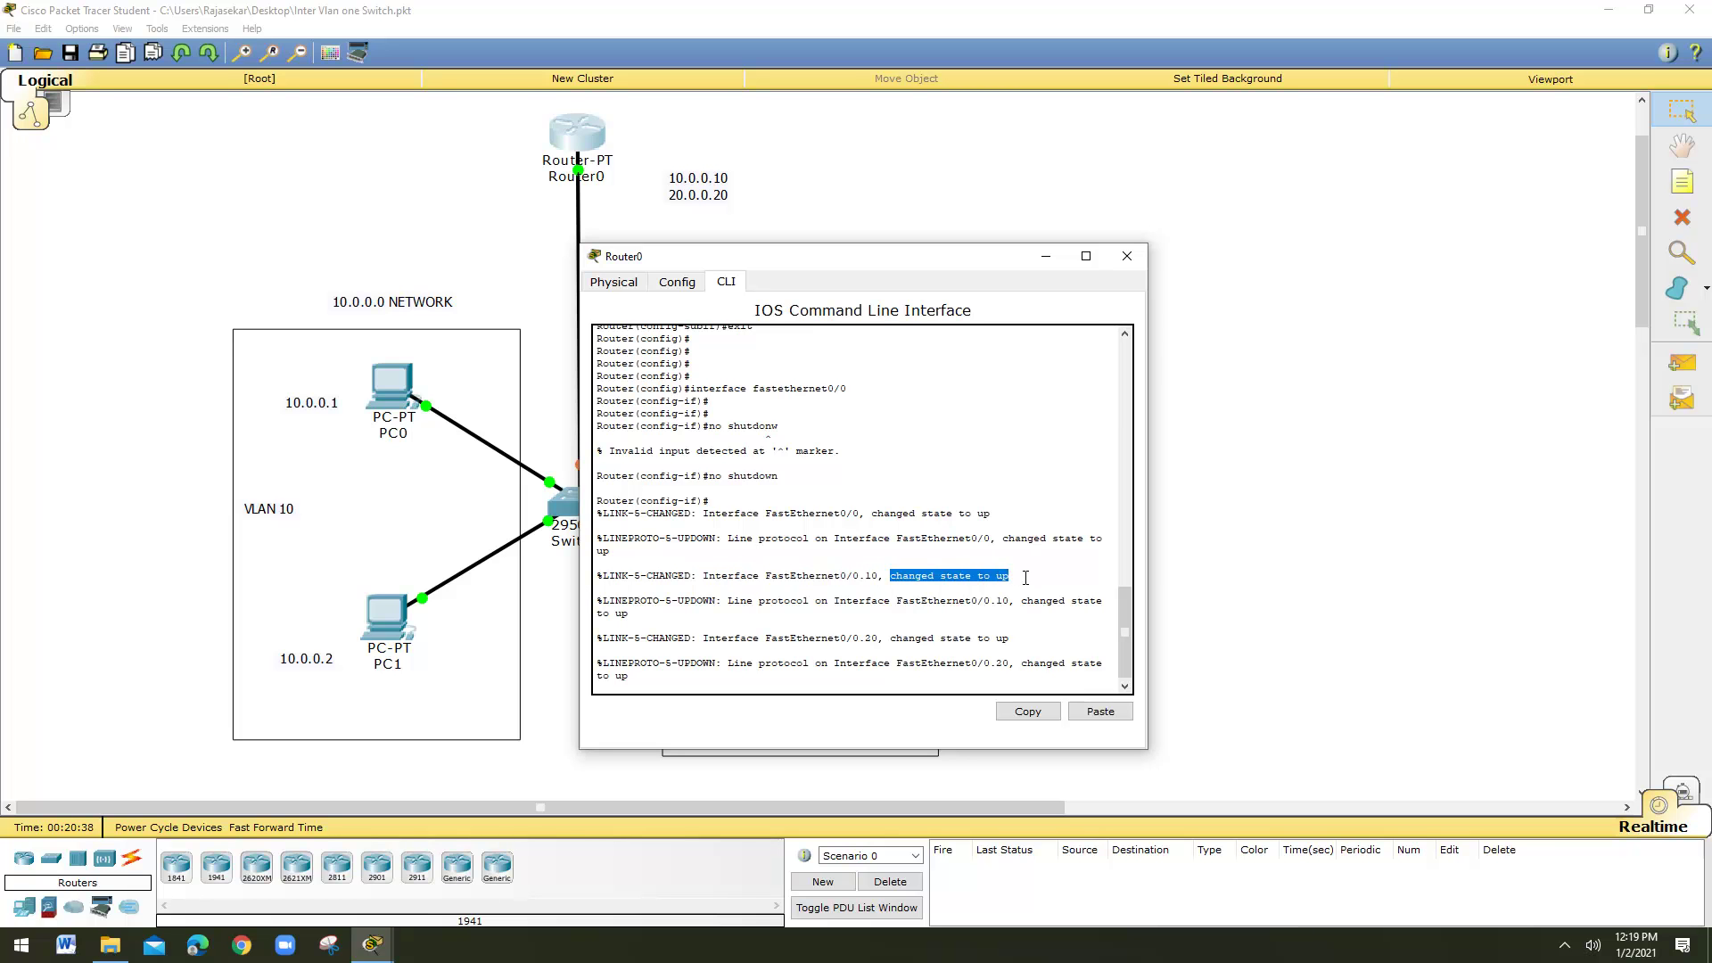
left_click_drag(698, 638, 1002, 639)
left_click(855, 683)
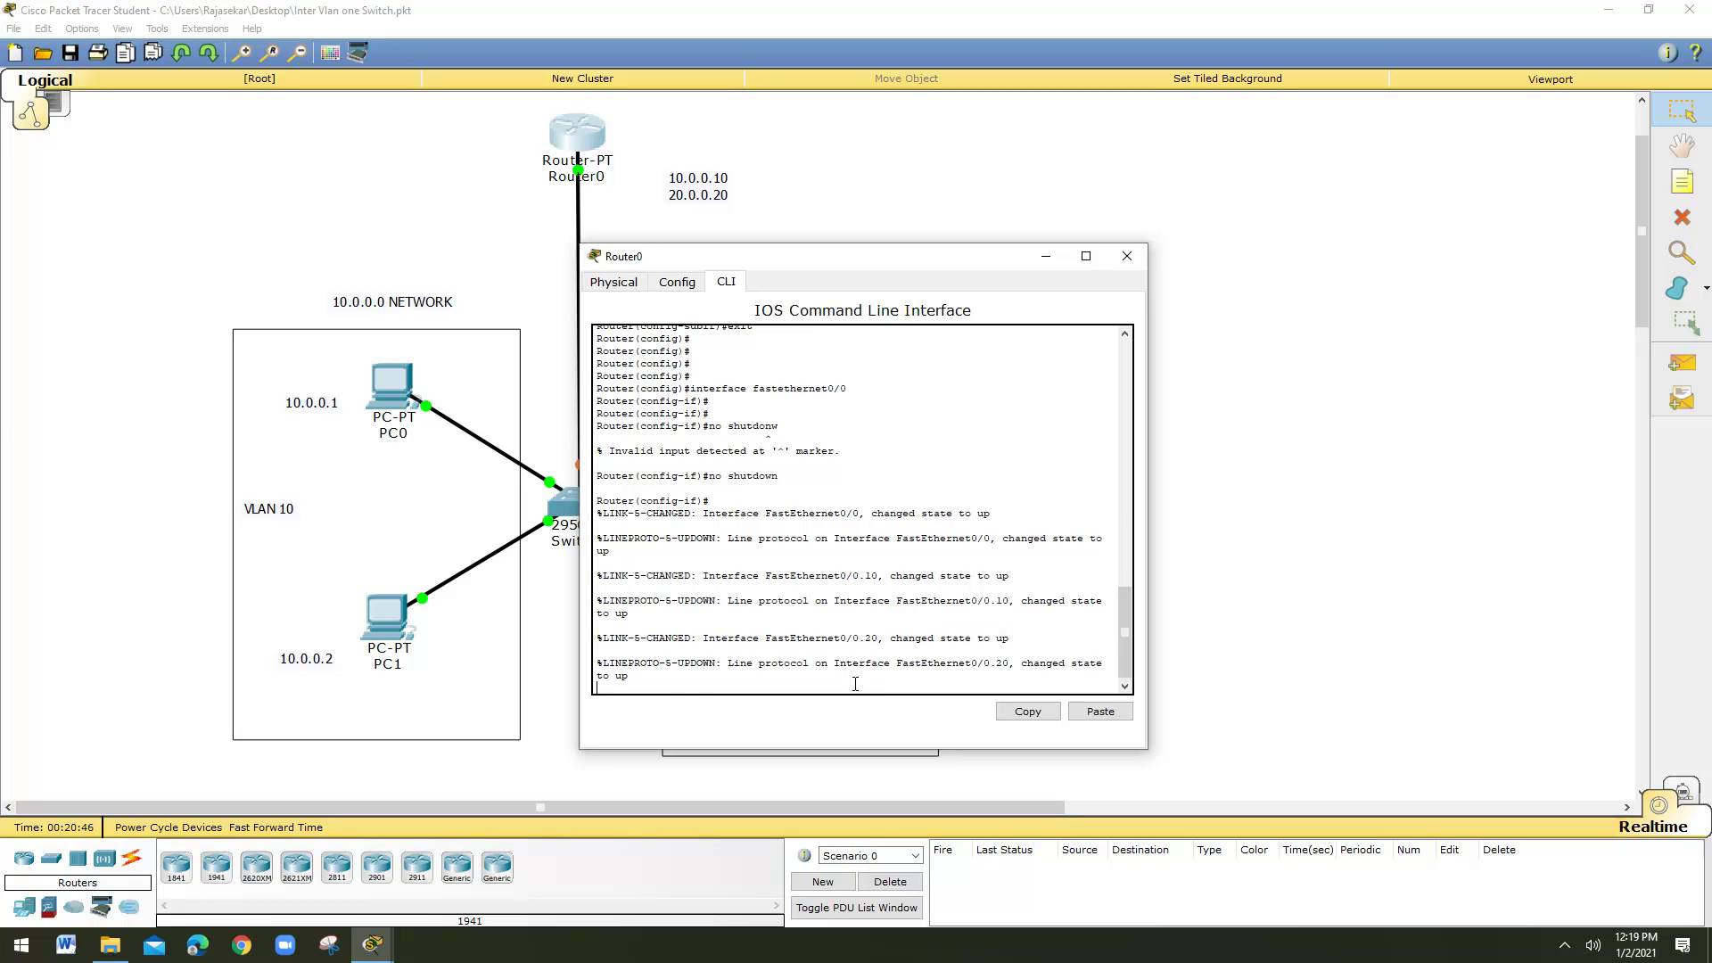
key("Return")
key("Return")
key("Return")
key("Return")
key("Return")
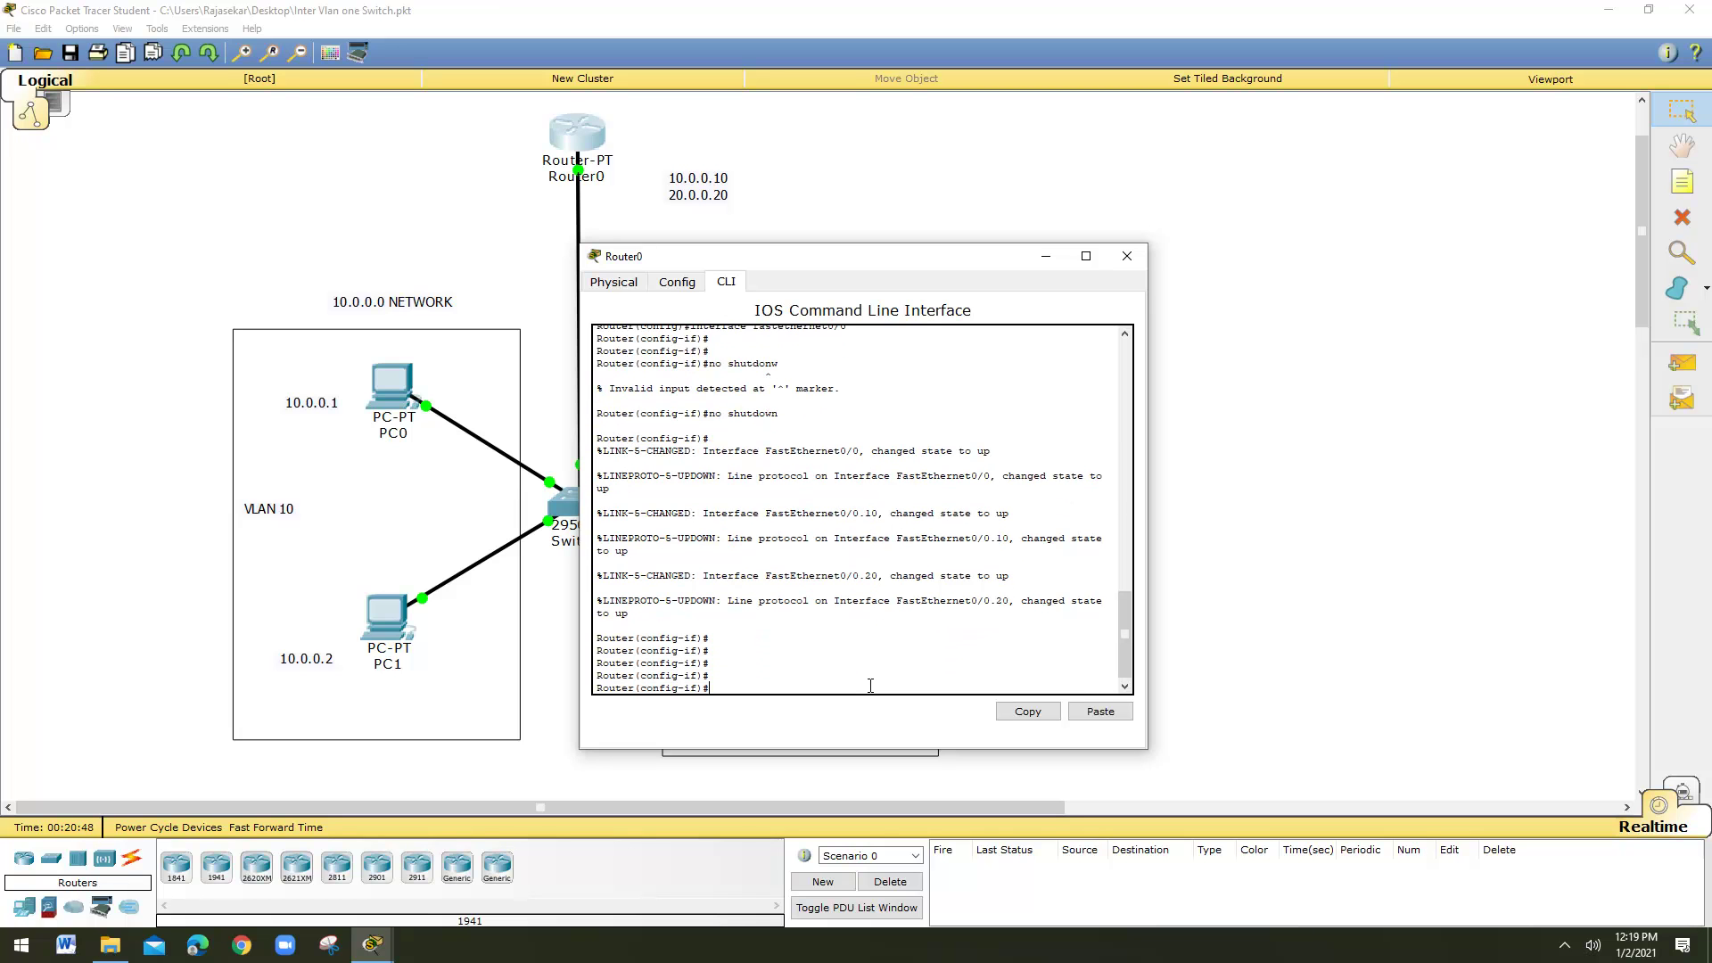
Exit interface and global configuration modes to Router0's privileged prompt
type("exit")
key("Return")
key("Return")
key("Return")
key("Return")
key("Return")
type("exit")
key("Return")
key("Return")
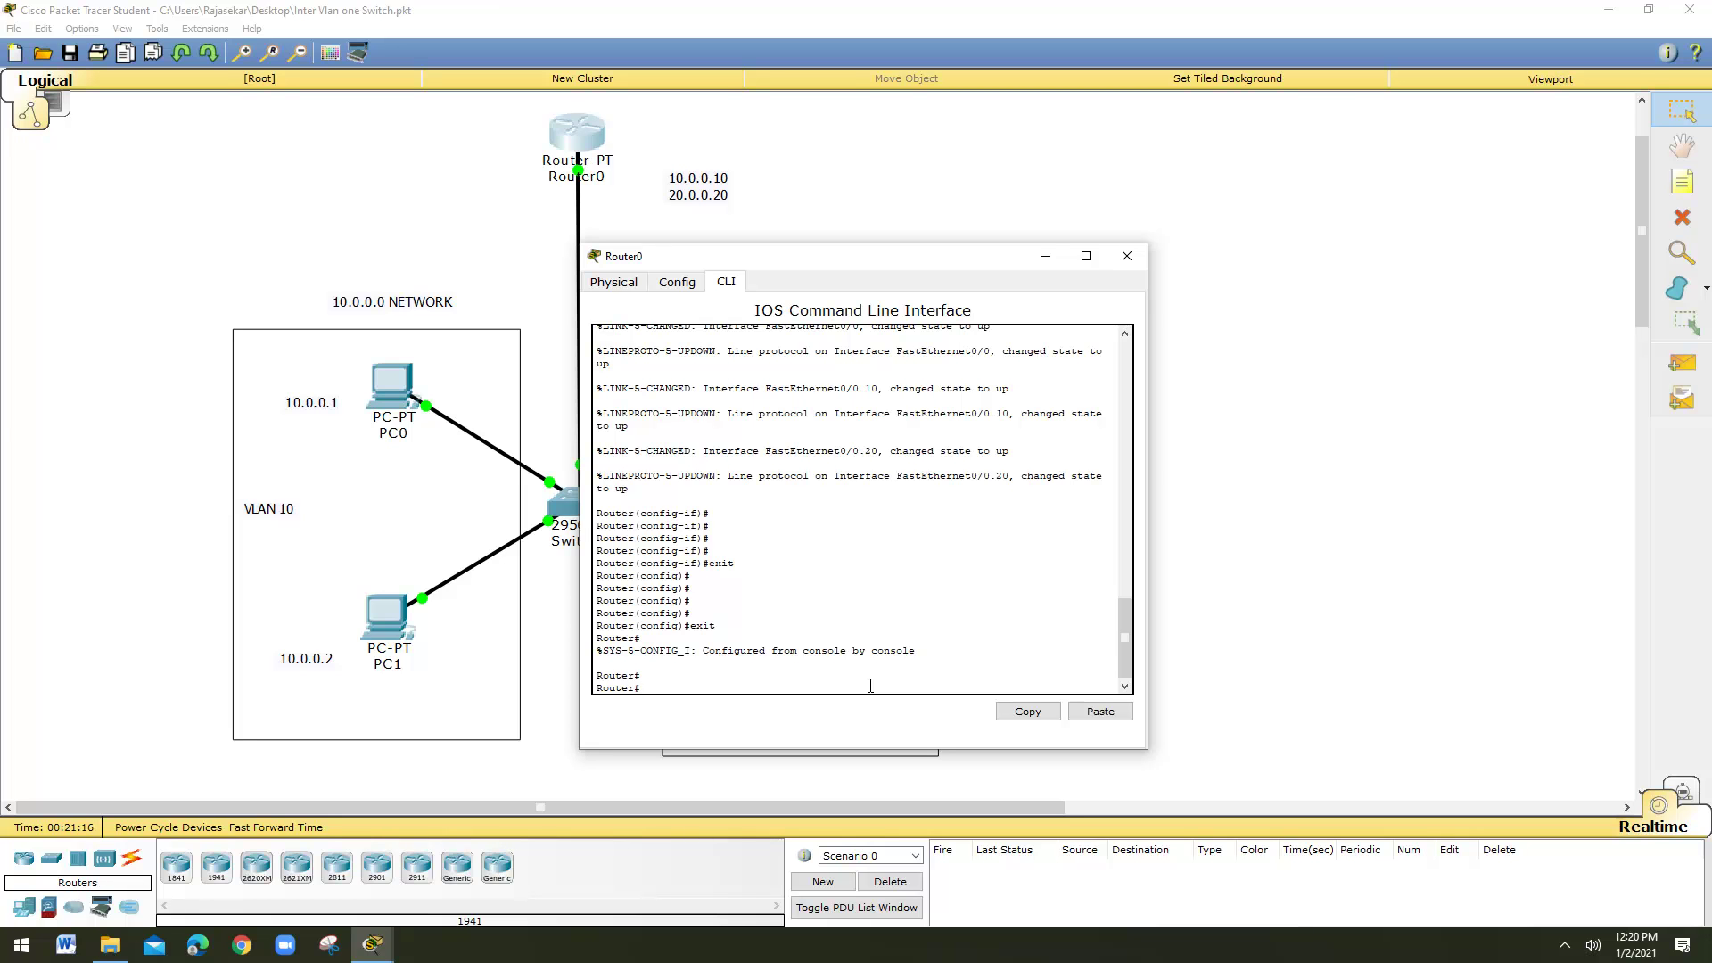
Run show ip route on Router0, examine the connected-route entries for both FastEthernet0/0 subinterfaces, and close the router window
key("Return")
key("Return")
key("Return")
type("show")
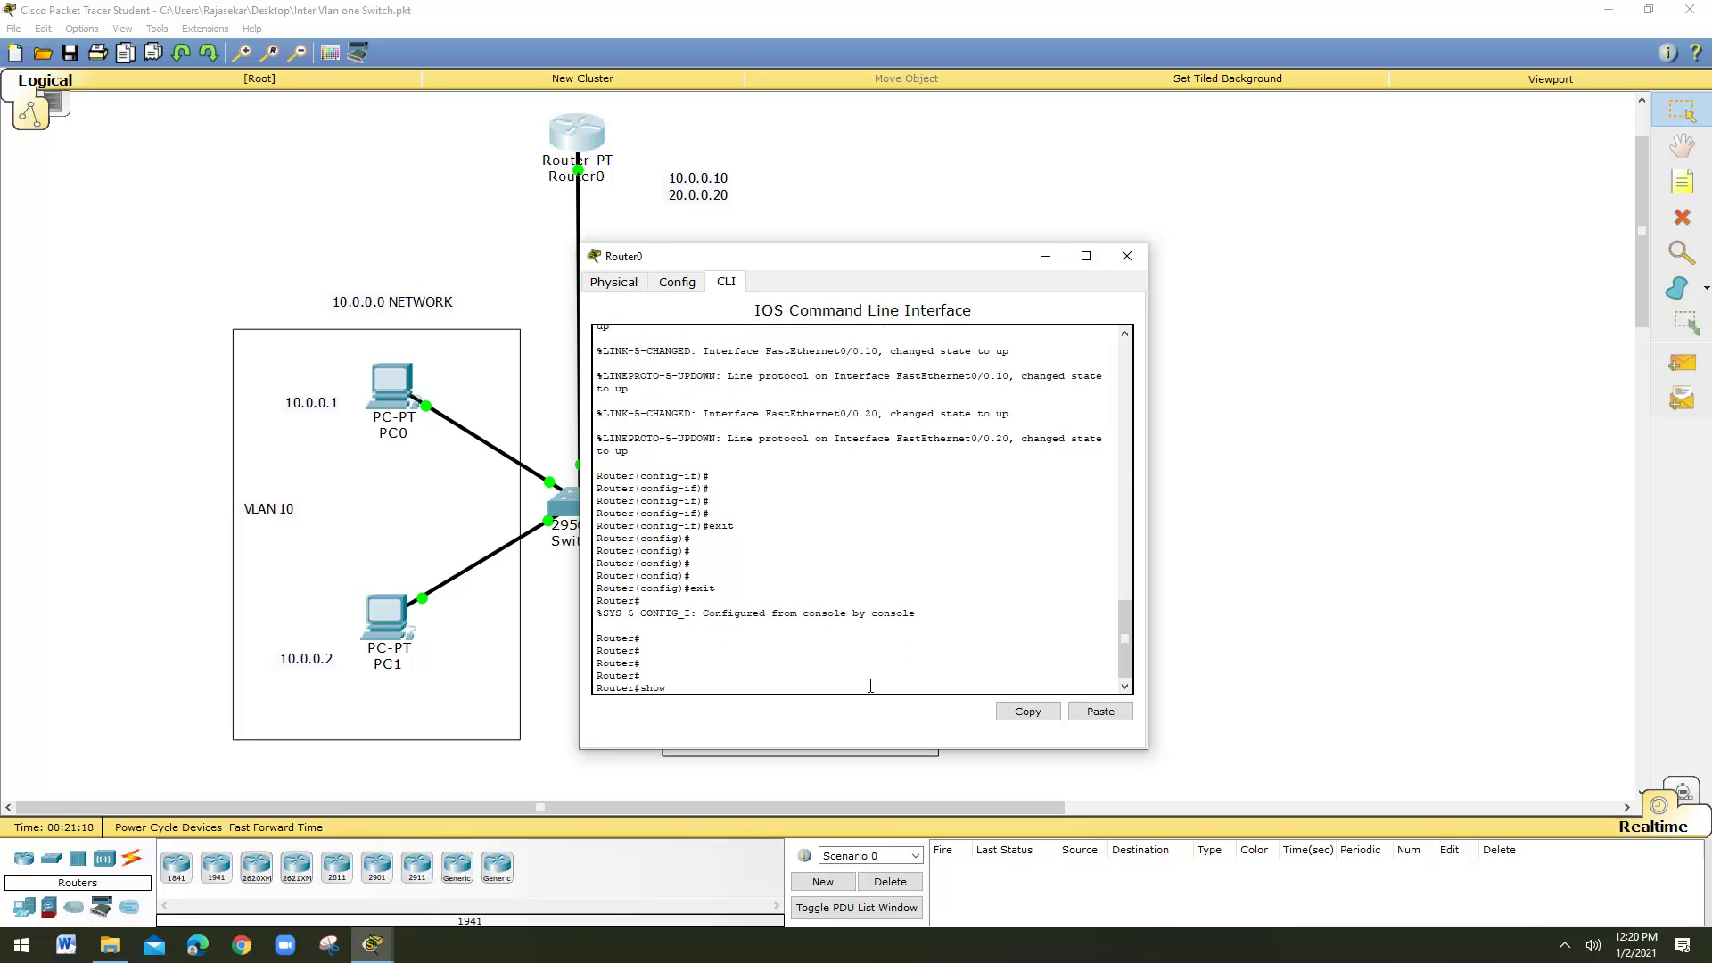
type(" ip route")
key("Return")
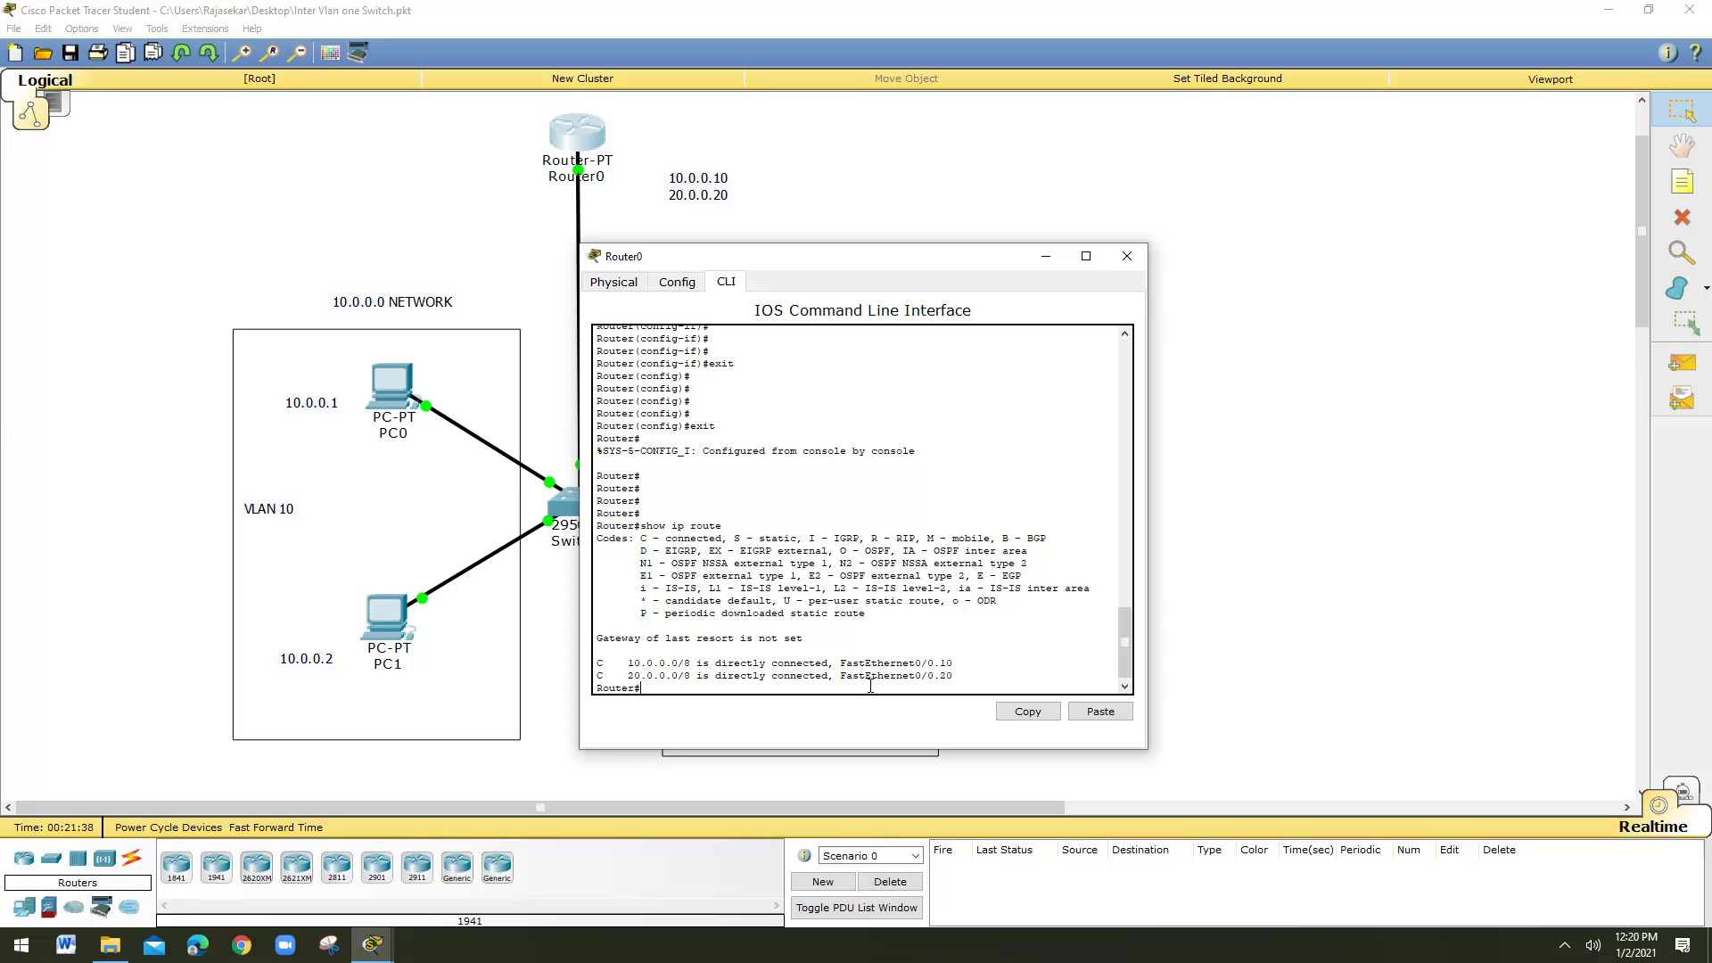
left_click_drag(843, 665, 953, 660)
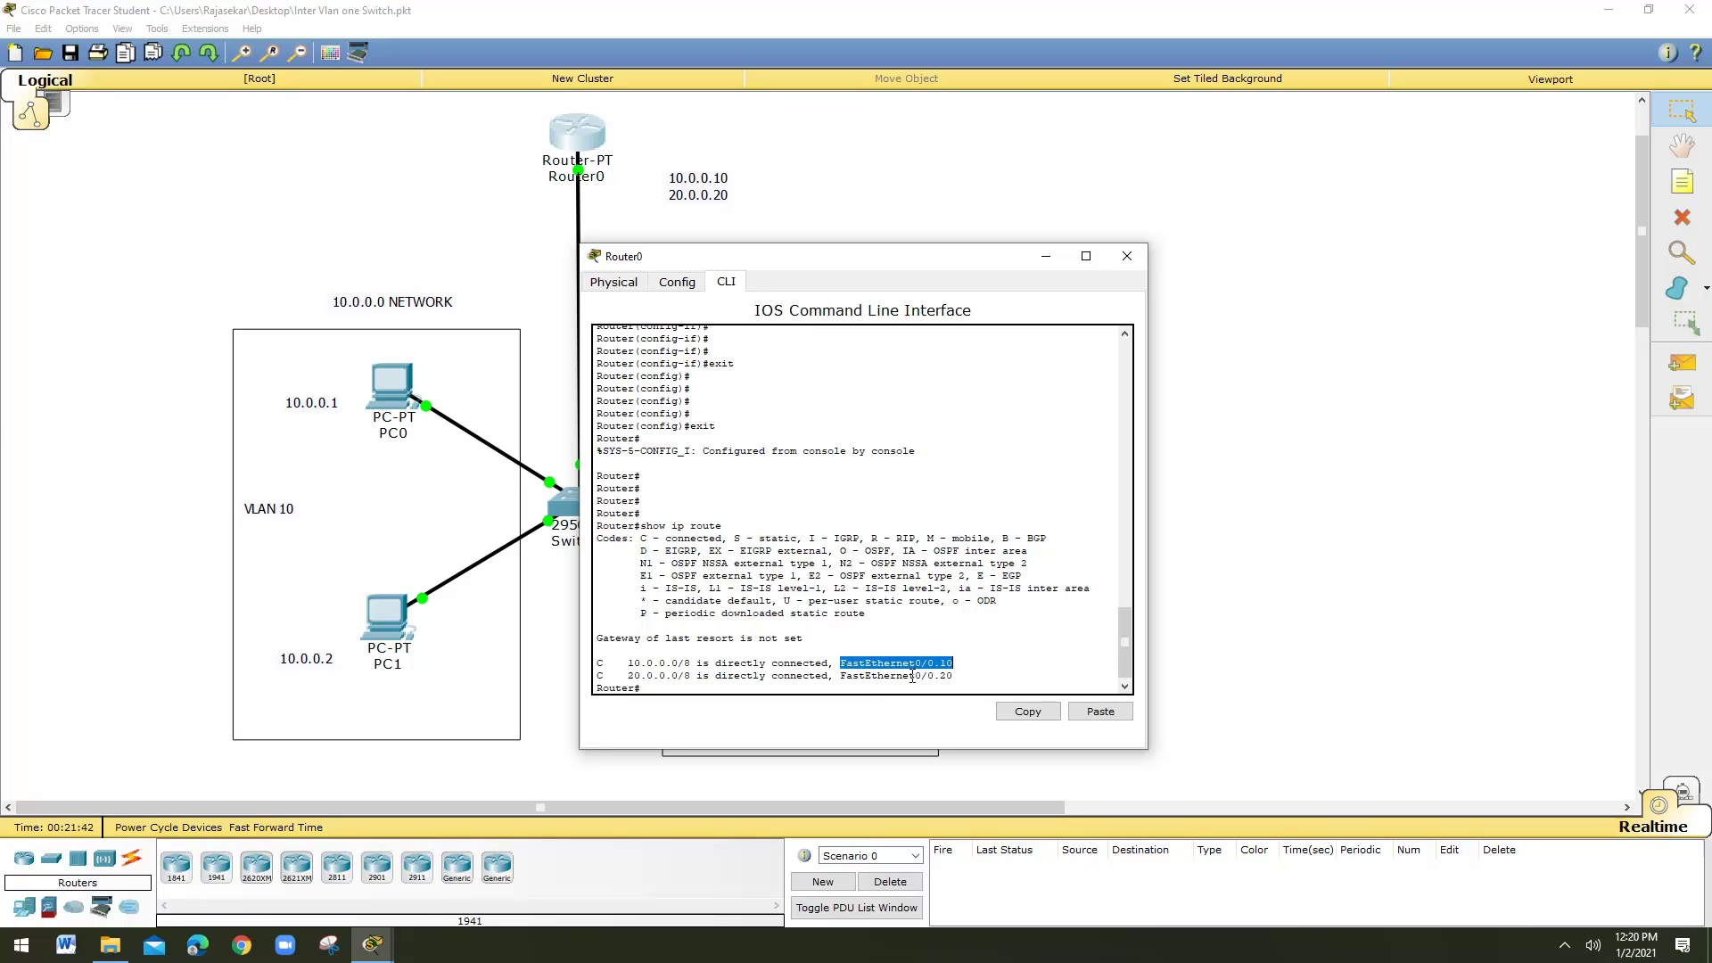
left_click_drag(842, 676, 952, 676)
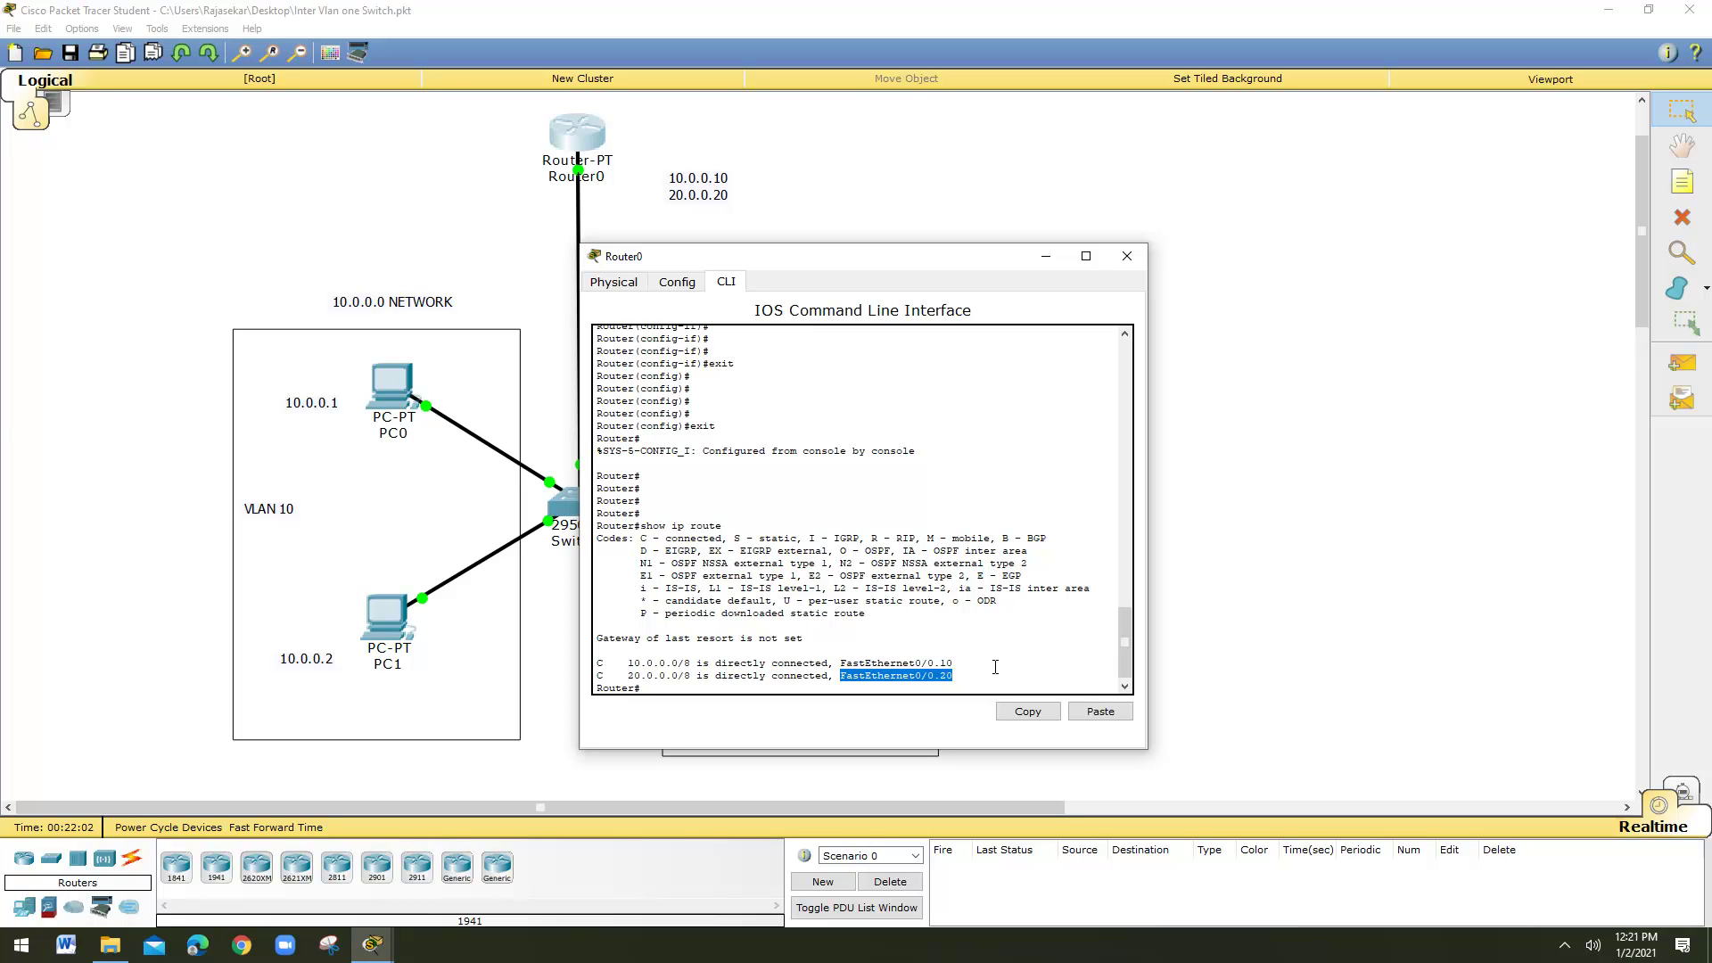
left_click(1126, 256)
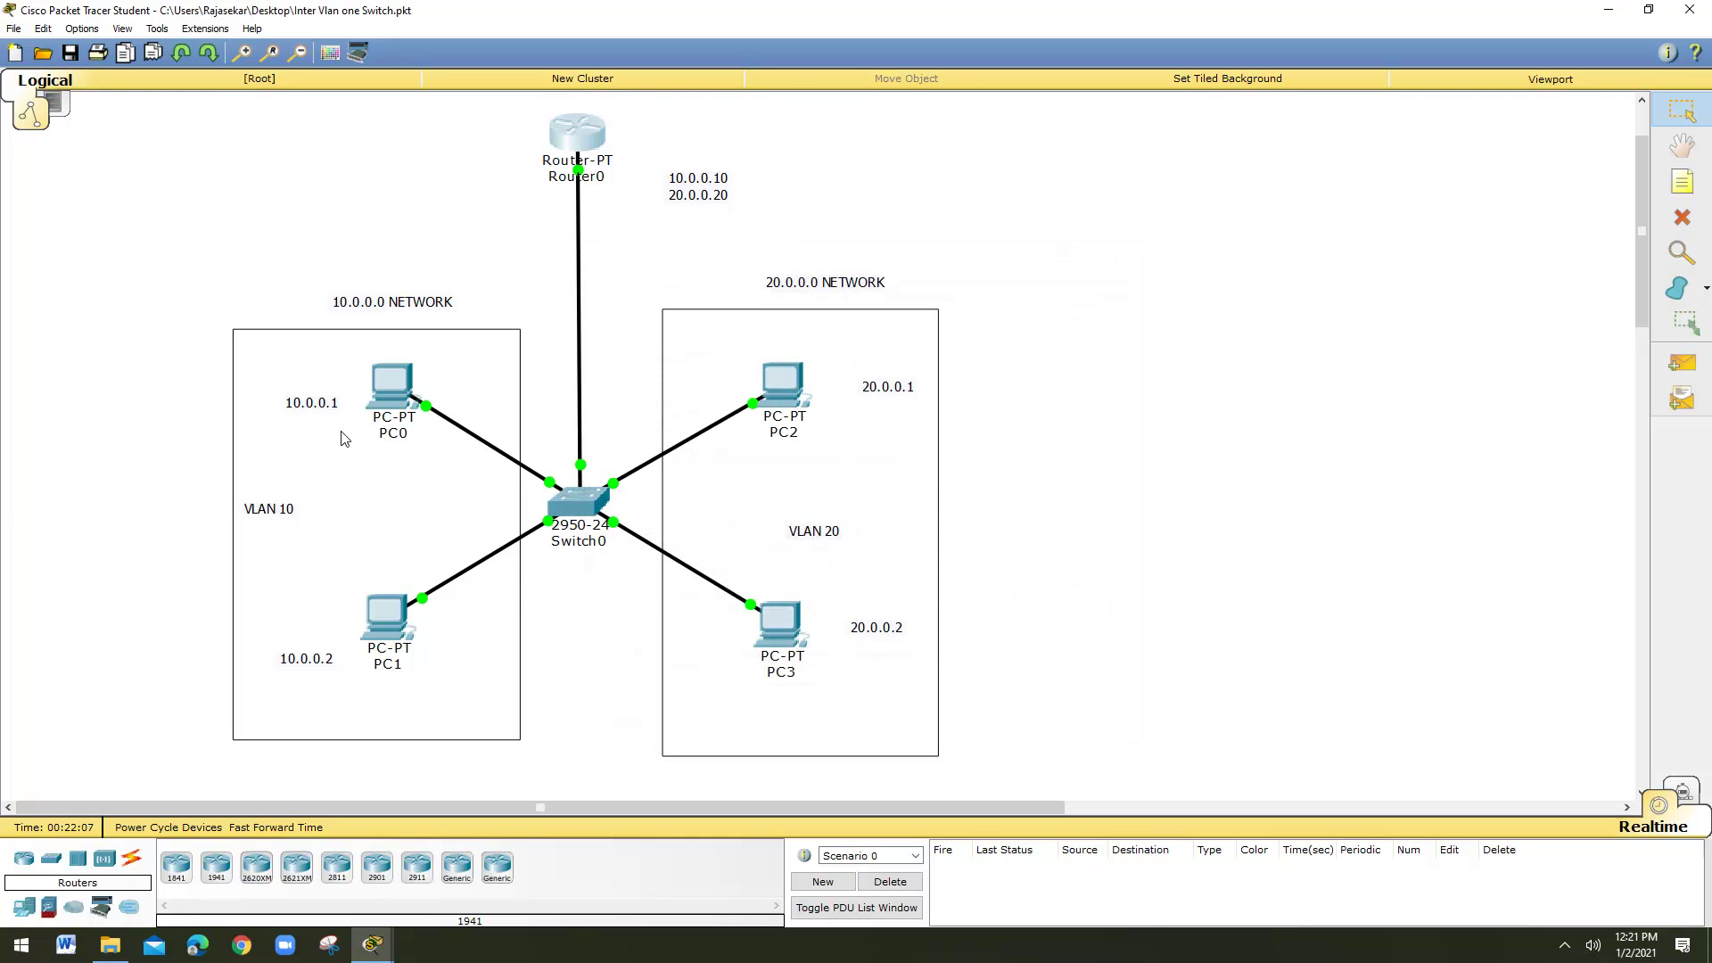
Ping 10.0.0.2 from PC0's Command Prompt to test connectivity within VLAN 10, and close PC0's window
left_click(399, 397)
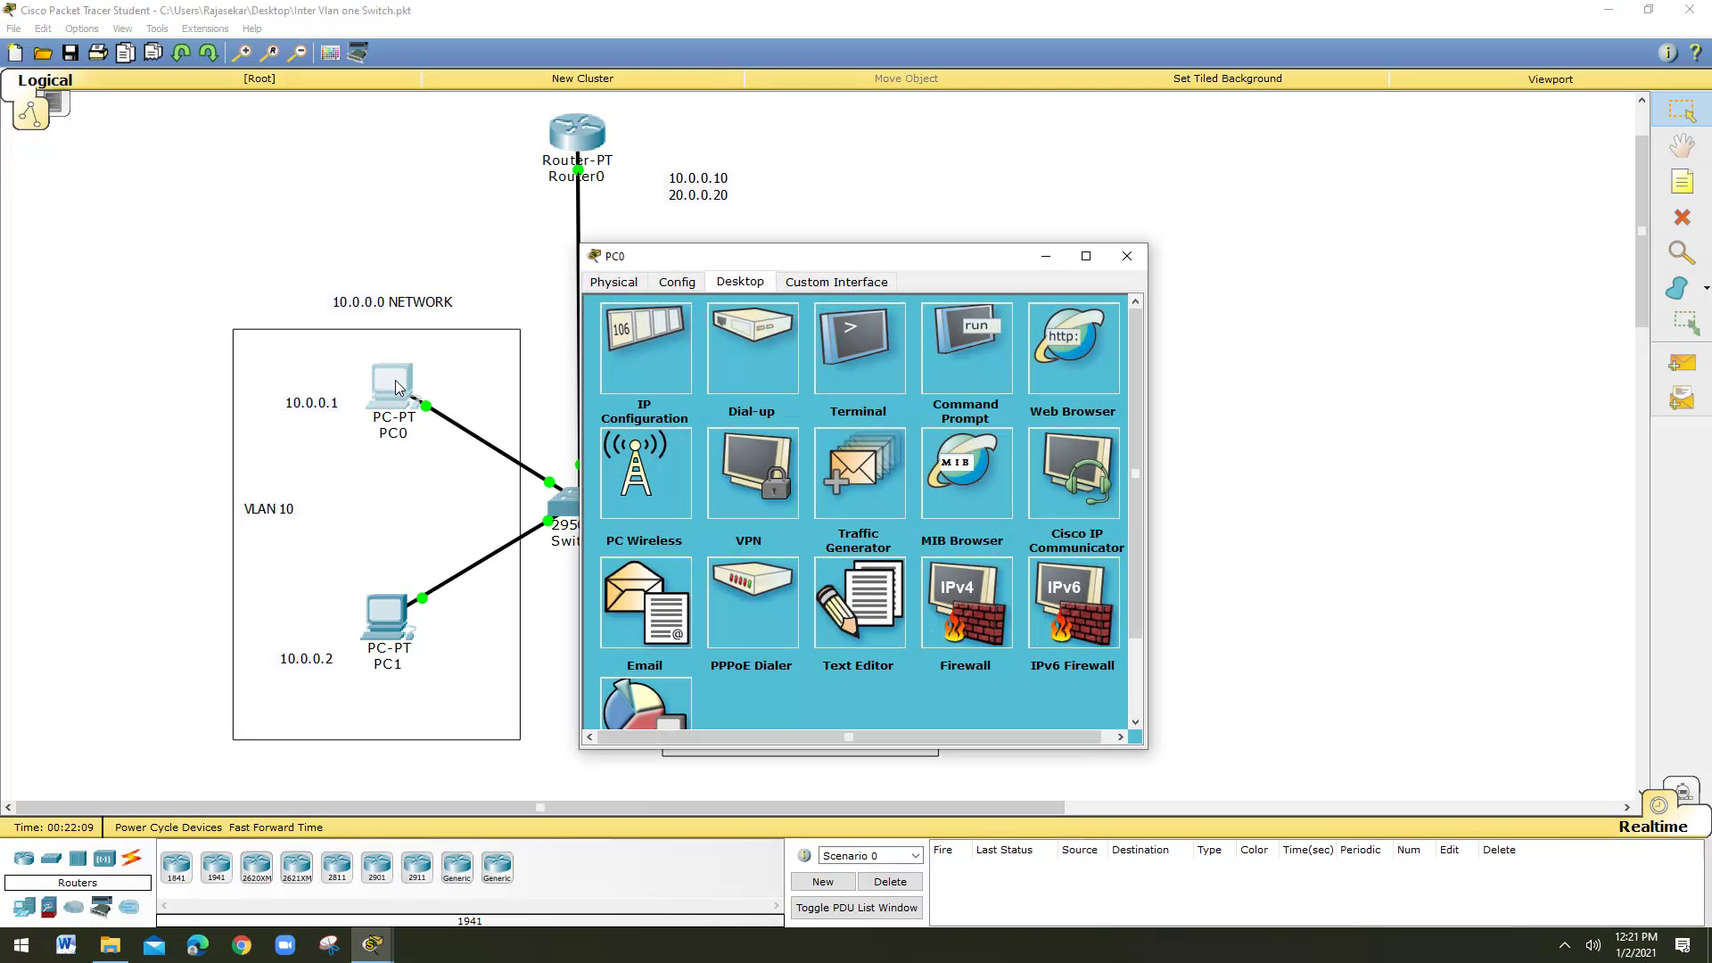
left_click(960, 353)
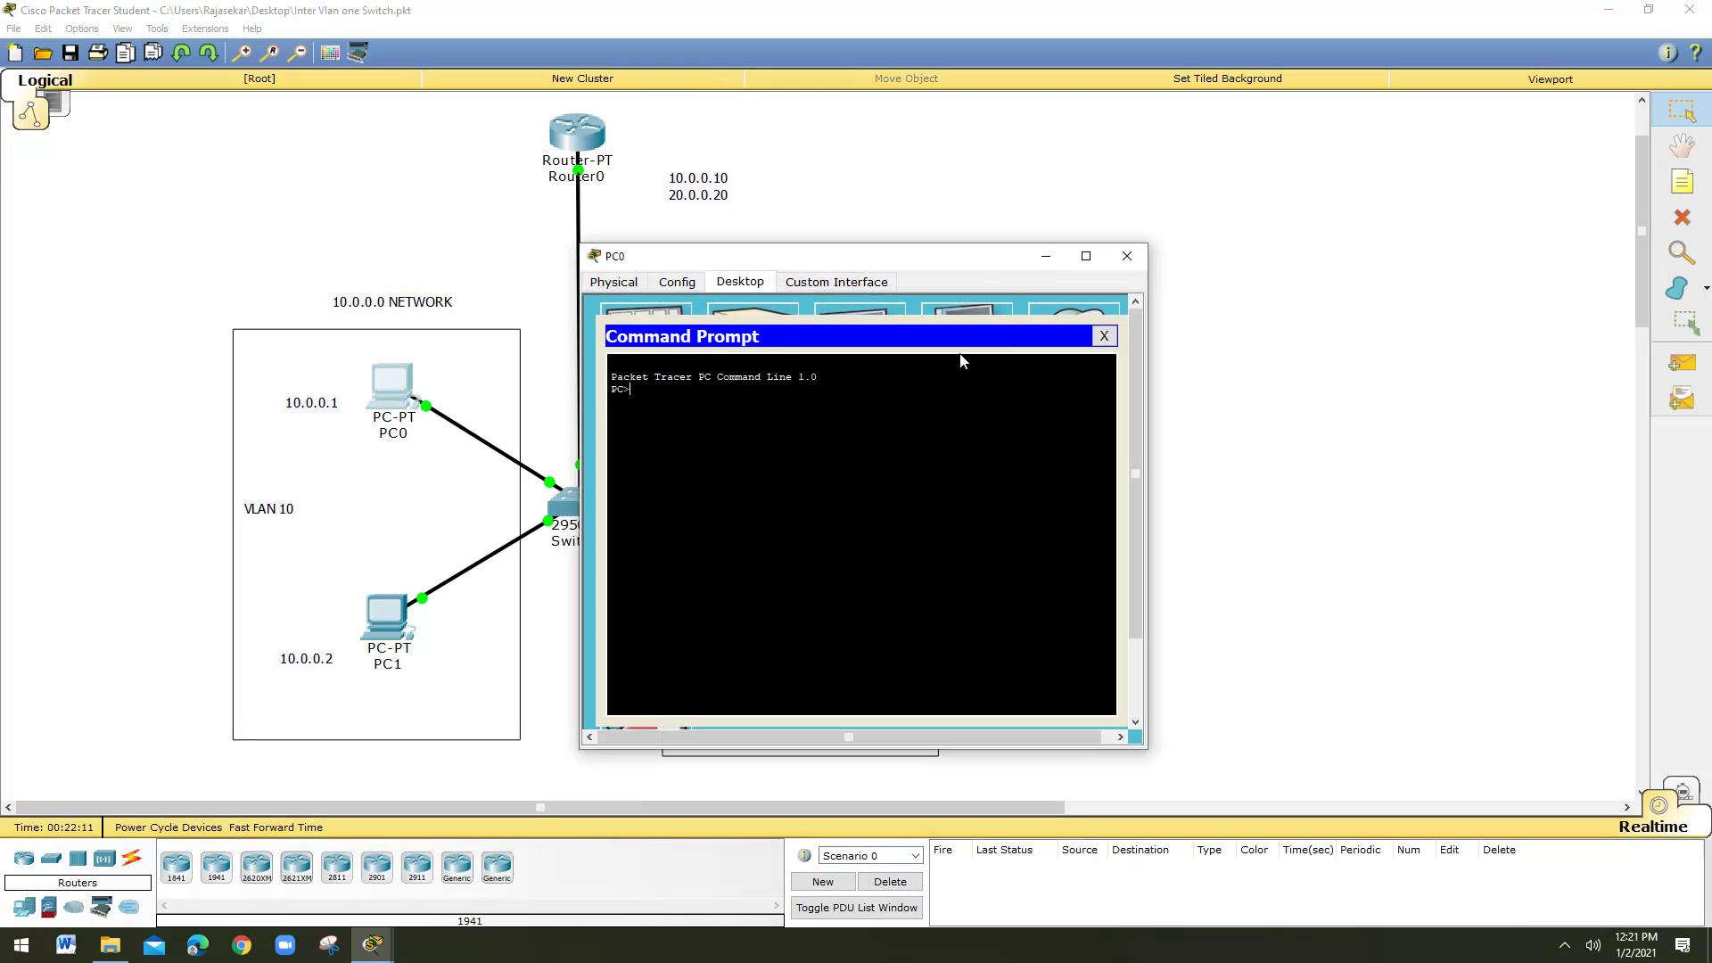
type("ping")
type("10.0.0.2")
key("Return")
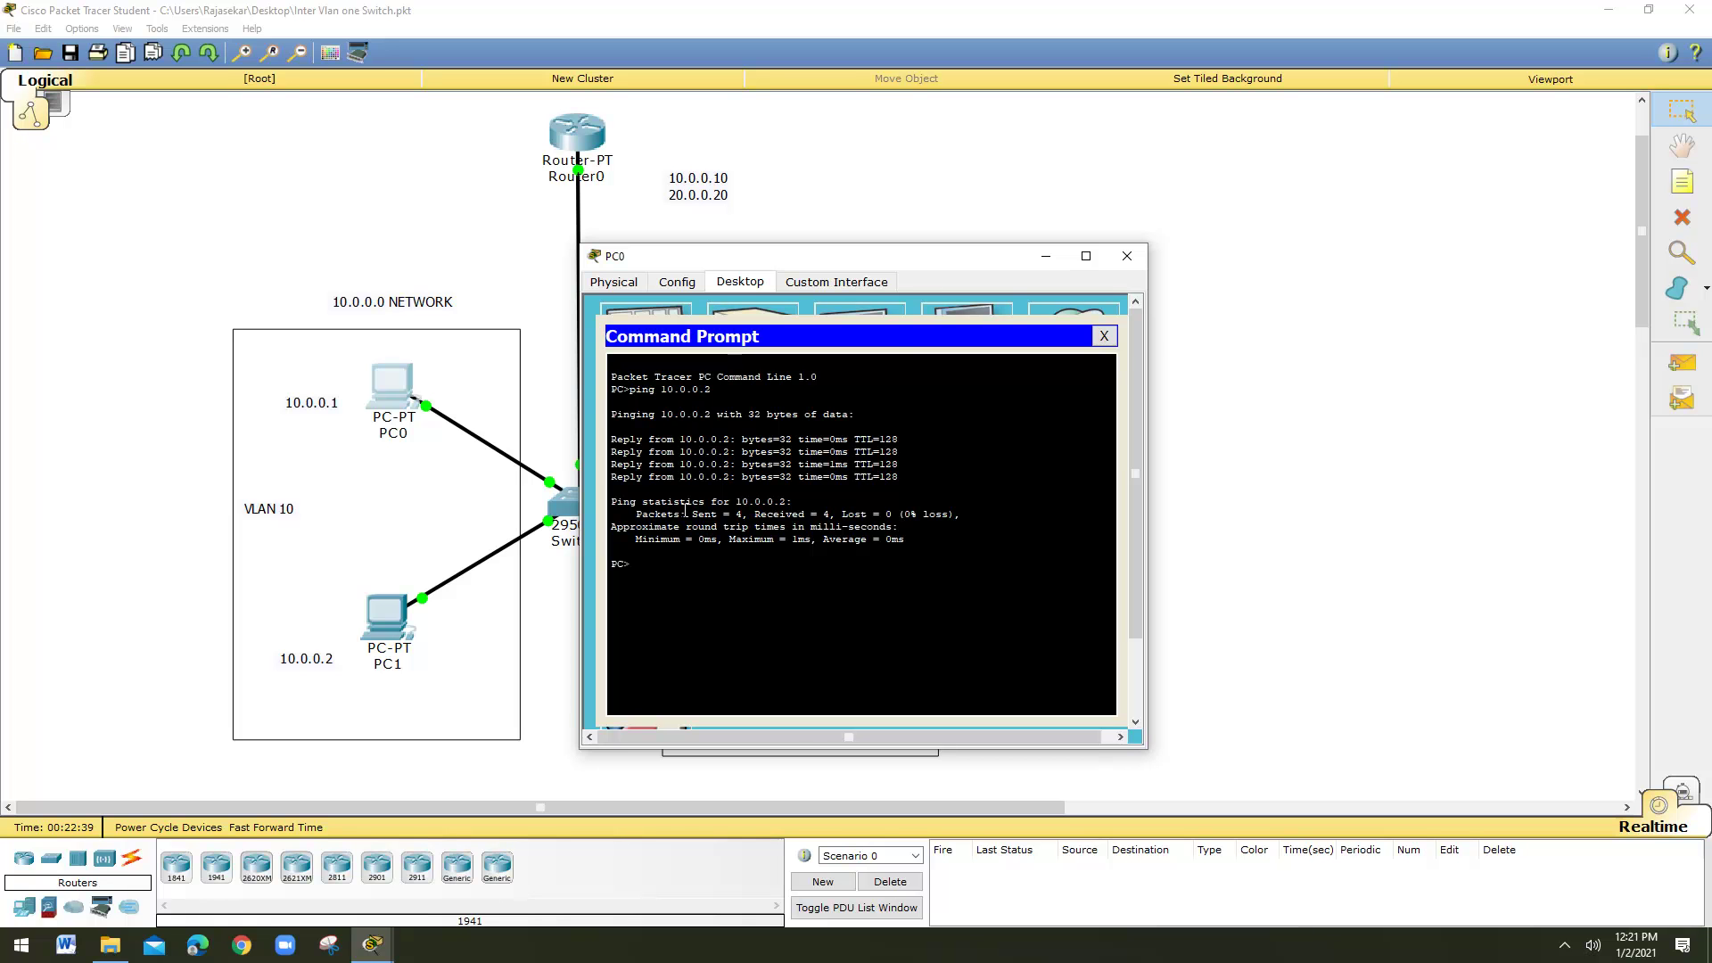
left_click(1102, 337)
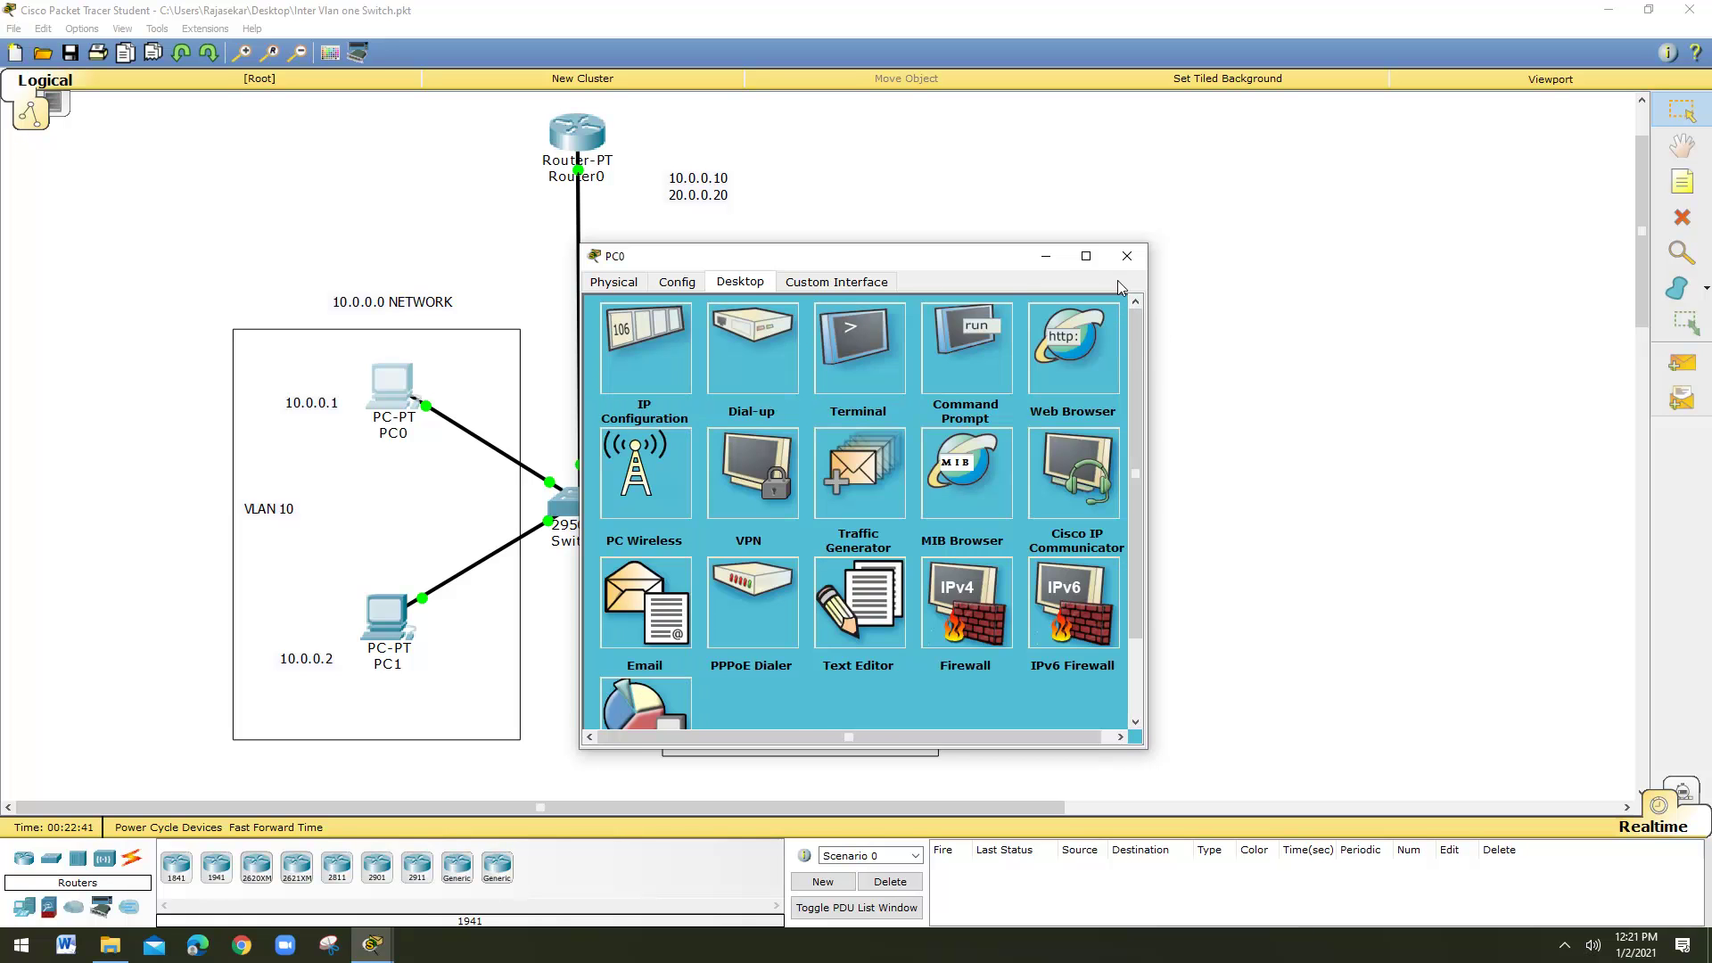
left_click(1126, 256)
Ping 20.0.0.2 from PC2's Command Prompt to test connectivity within VLAN 20, and close PC2's window
left_click(781, 379)
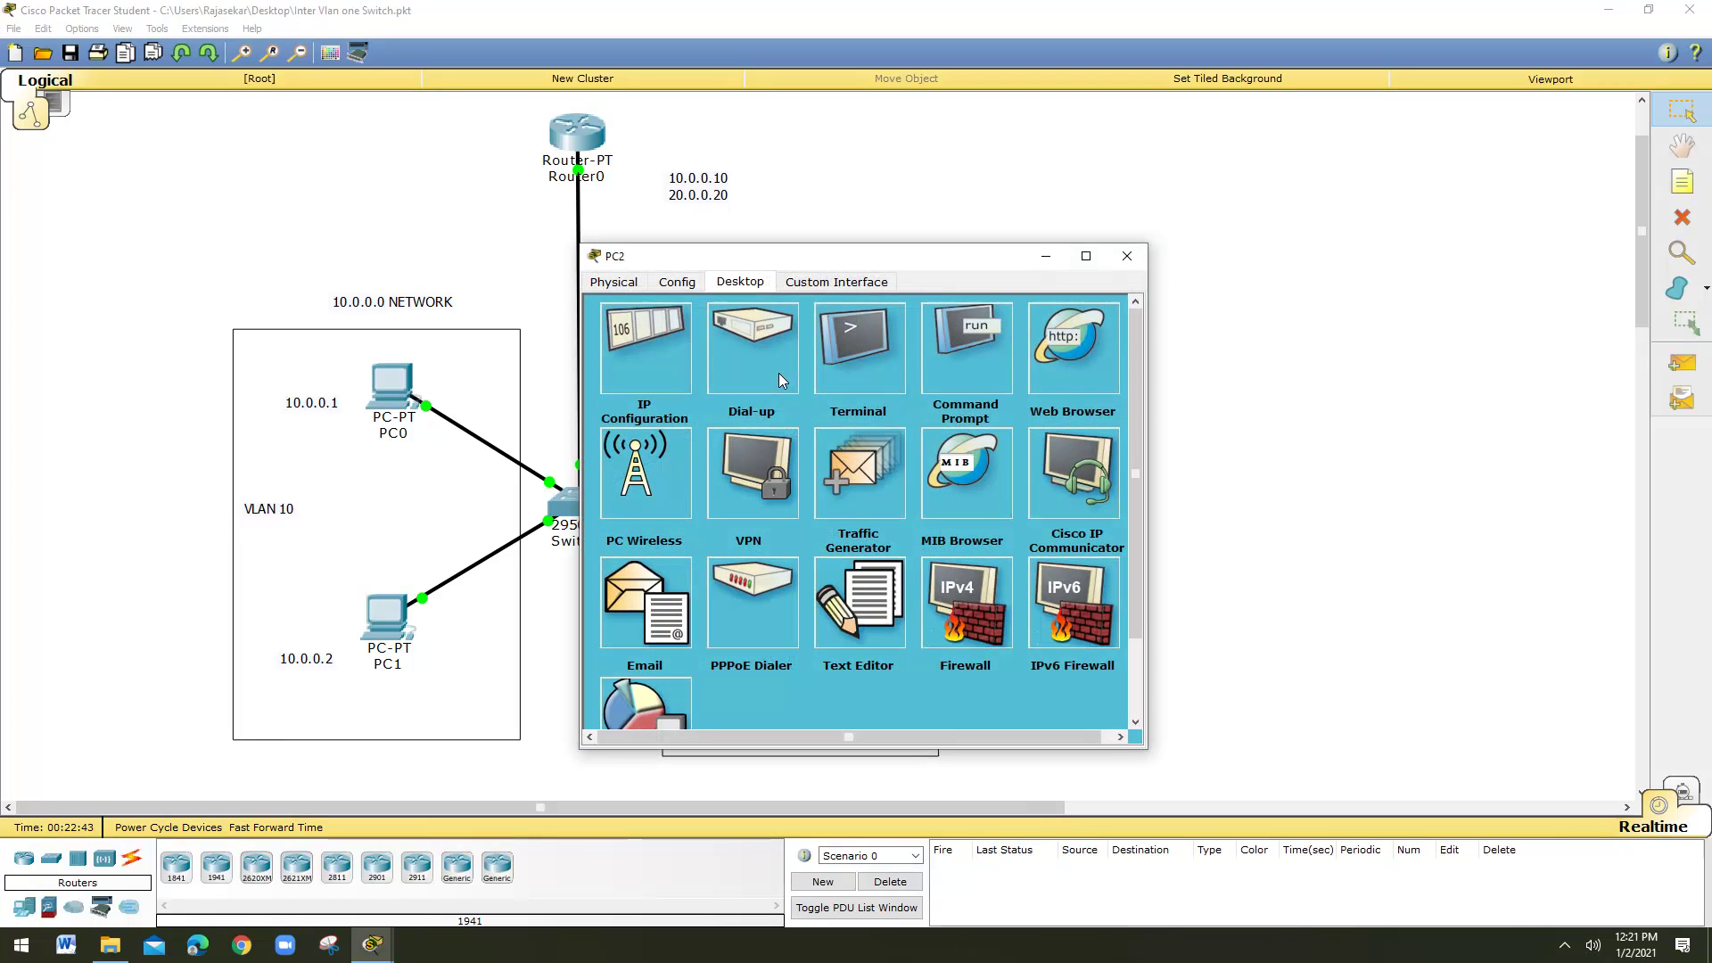
left_click(972, 355)
left_click_drag(832, 264, 356, 243)
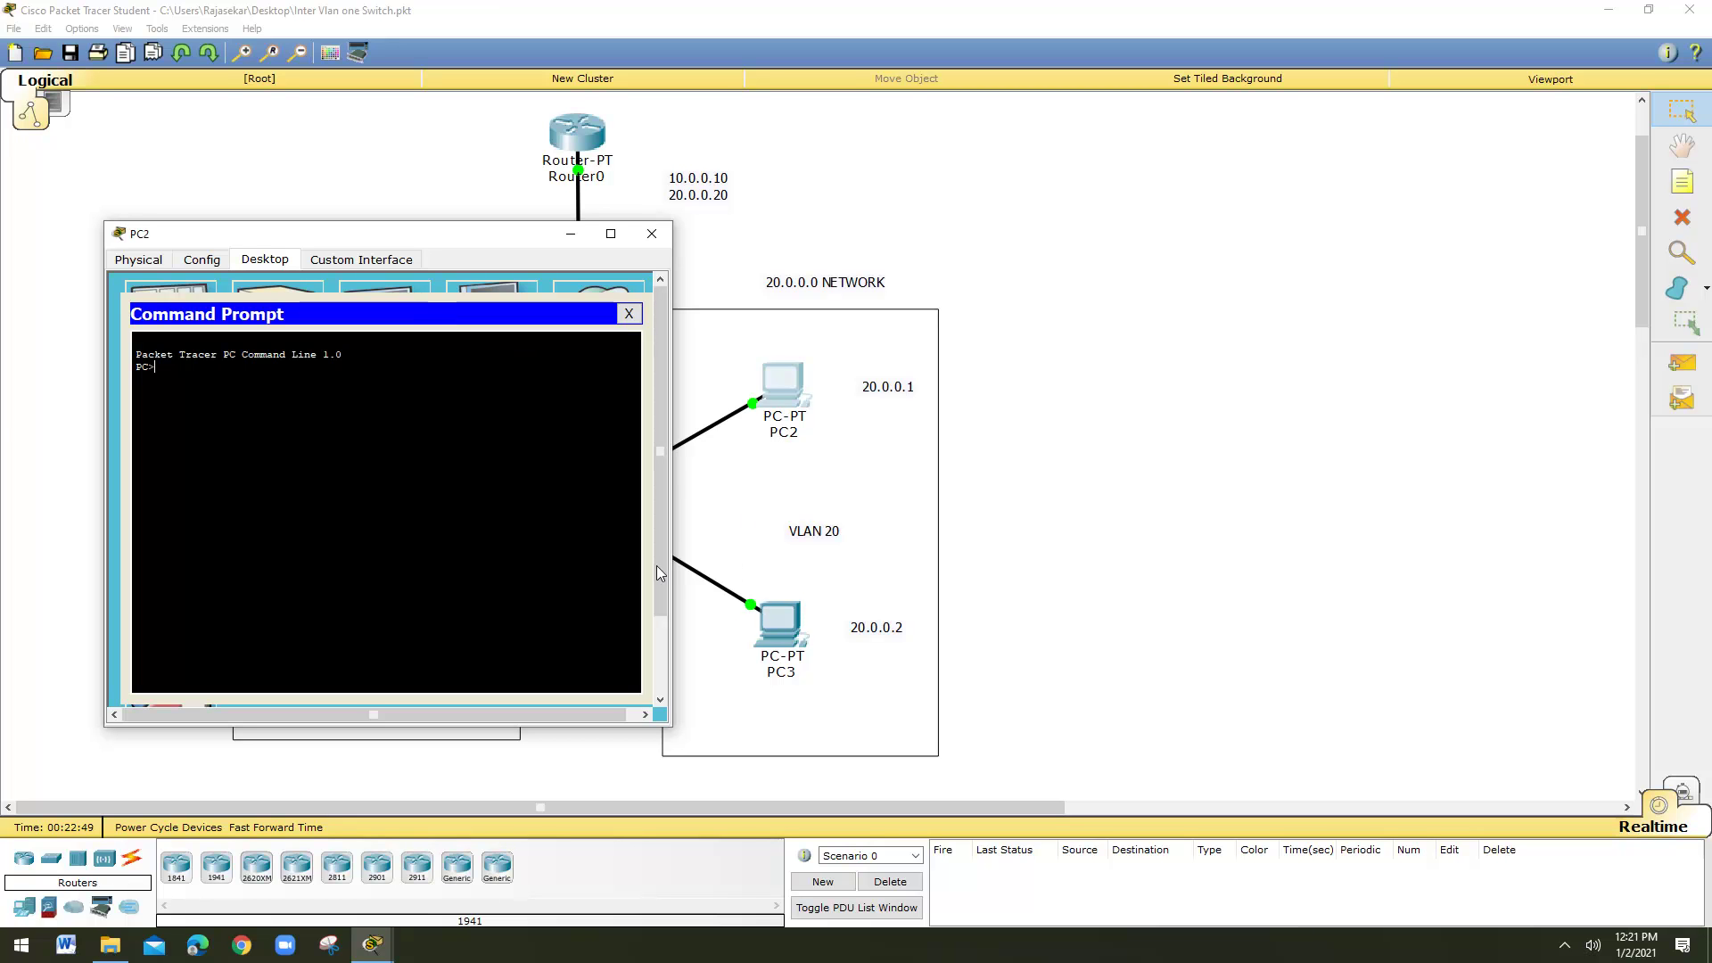
type("ng 20.0.0.2")
key("Return")
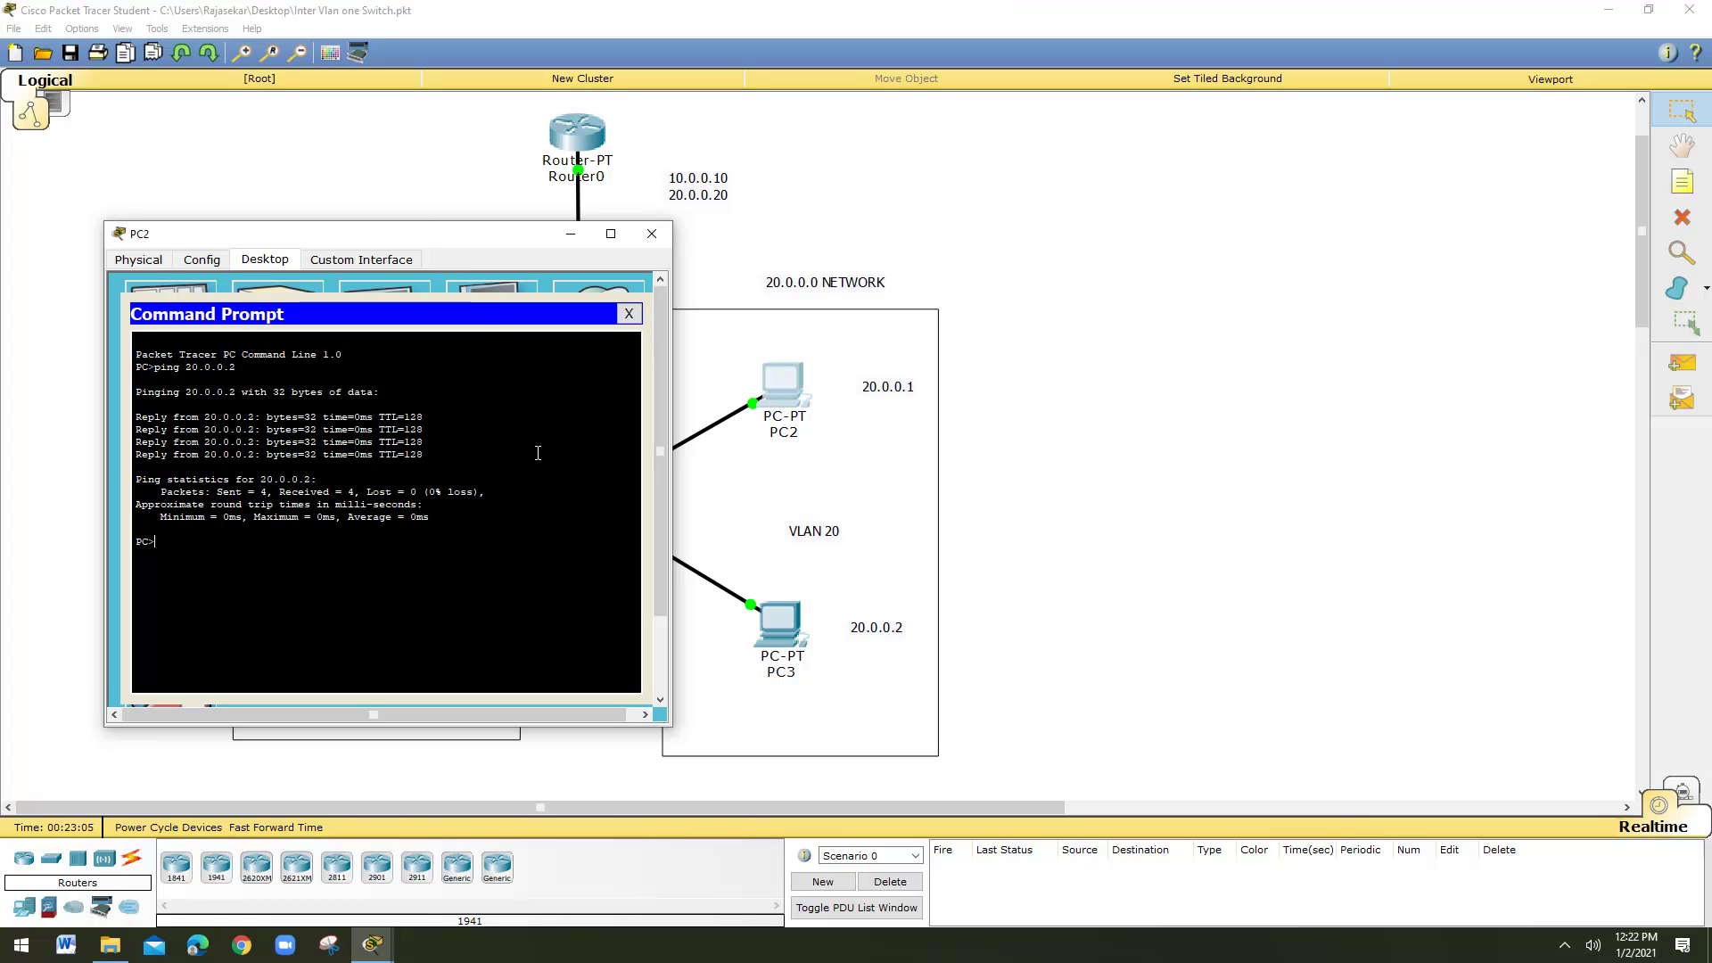
left_click_drag(432, 235, 957, 285)
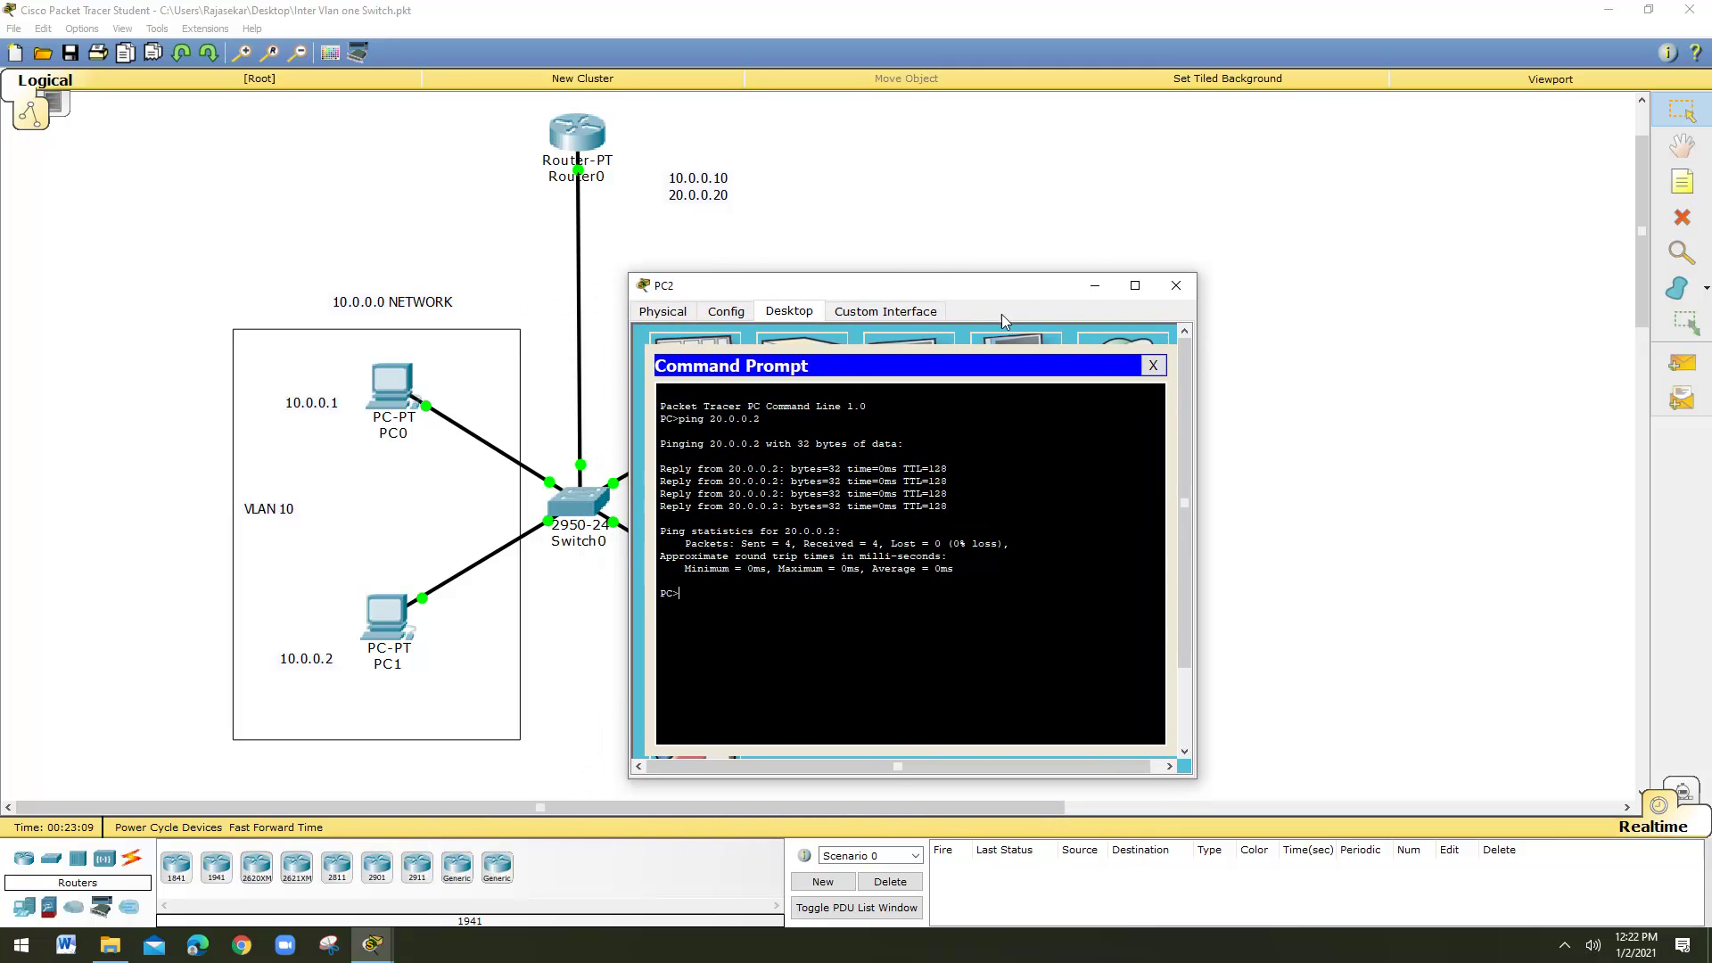
left_click(1153, 365)
left_click(1070, 340)
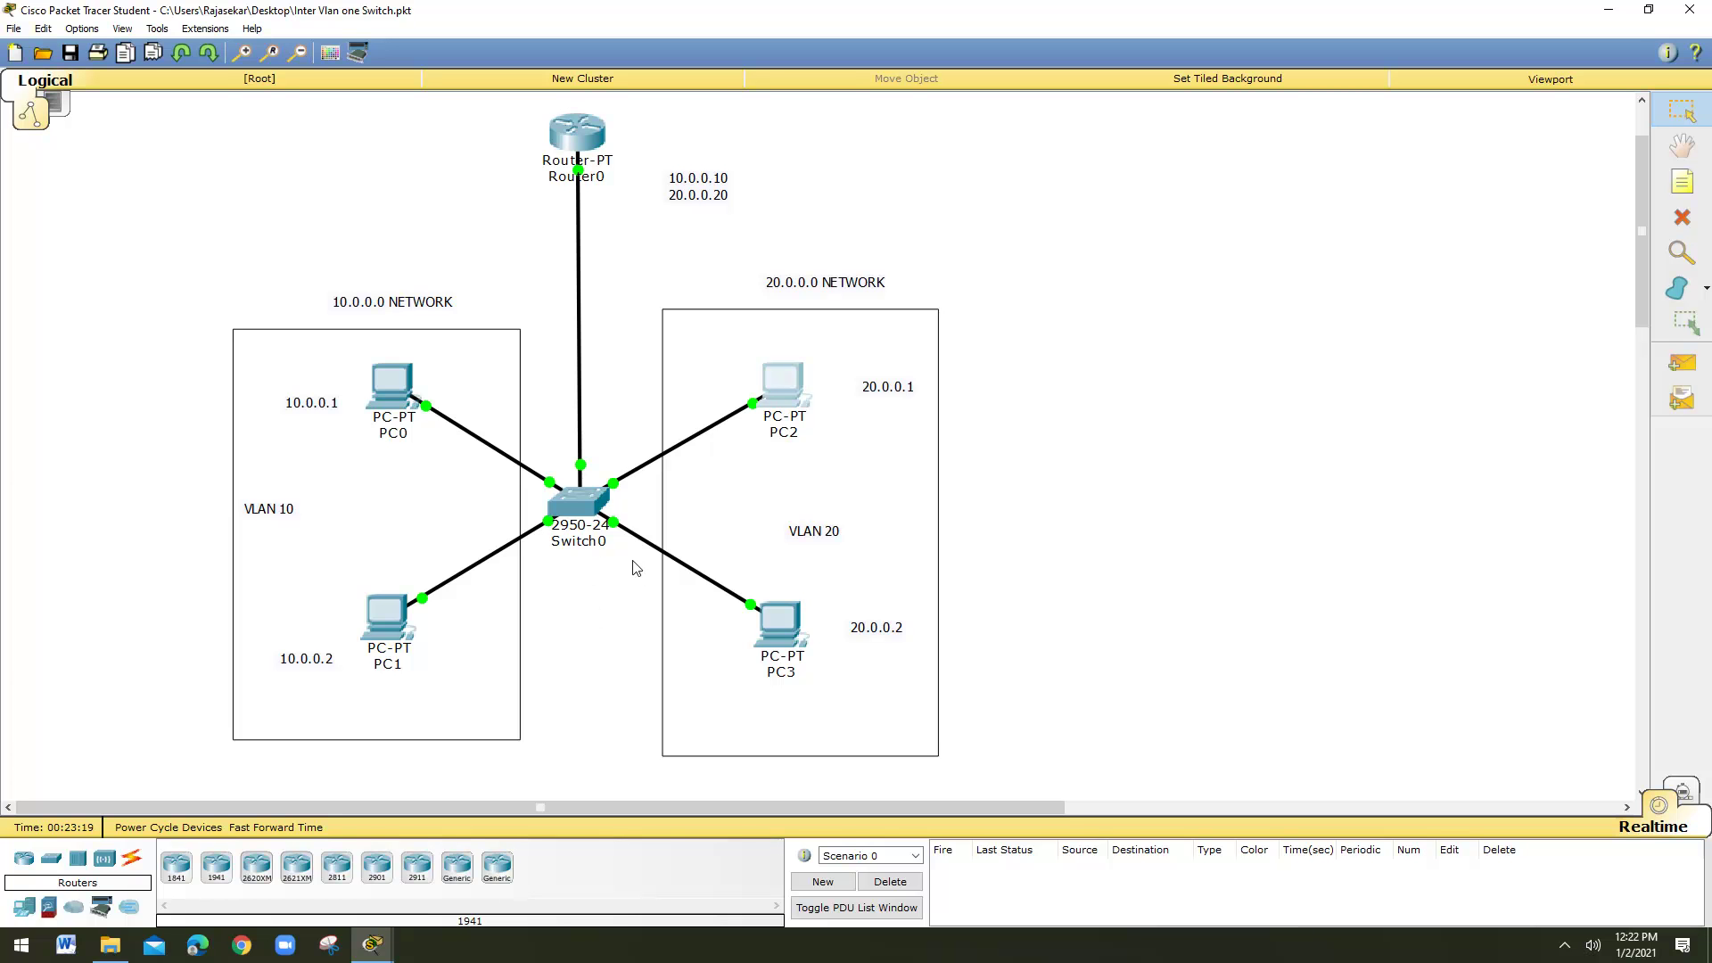
Ping 20.0.0.1 from PC0's Command Prompt to test routing between the VLANs, examine the replies, and close PC0's window
left_click(385, 393)
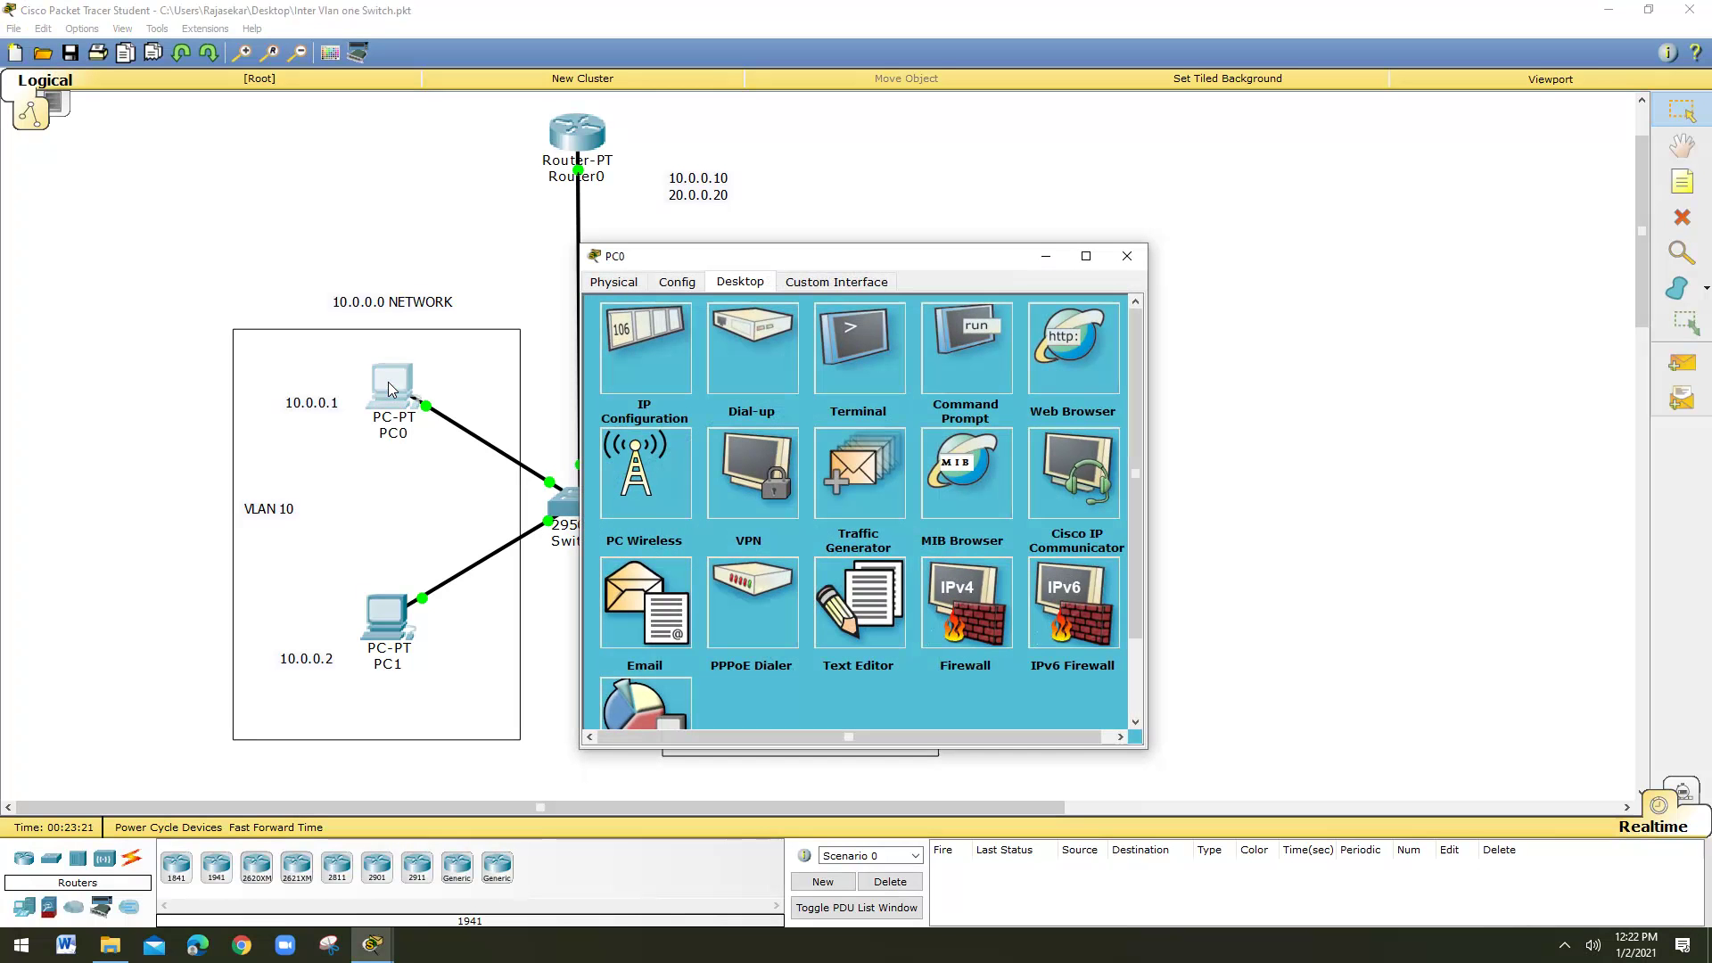
left_click(957, 360)
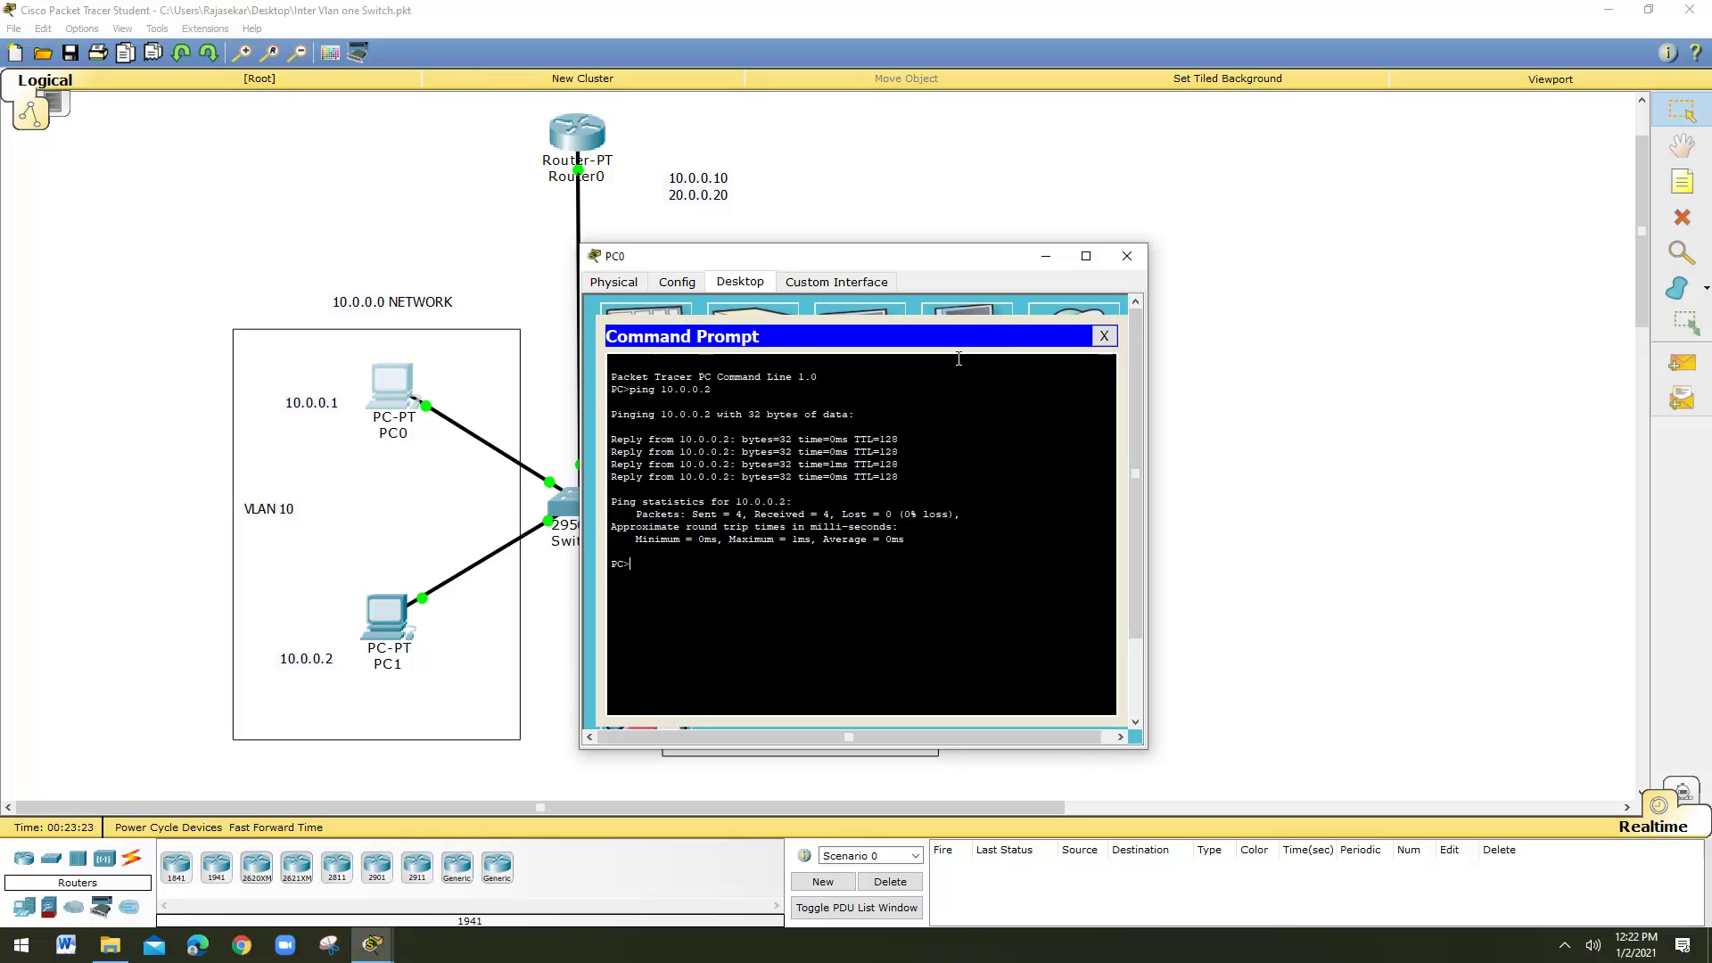
type("ping 20.0.0.1")
left_click_drag(985, 257, 1380, 280)
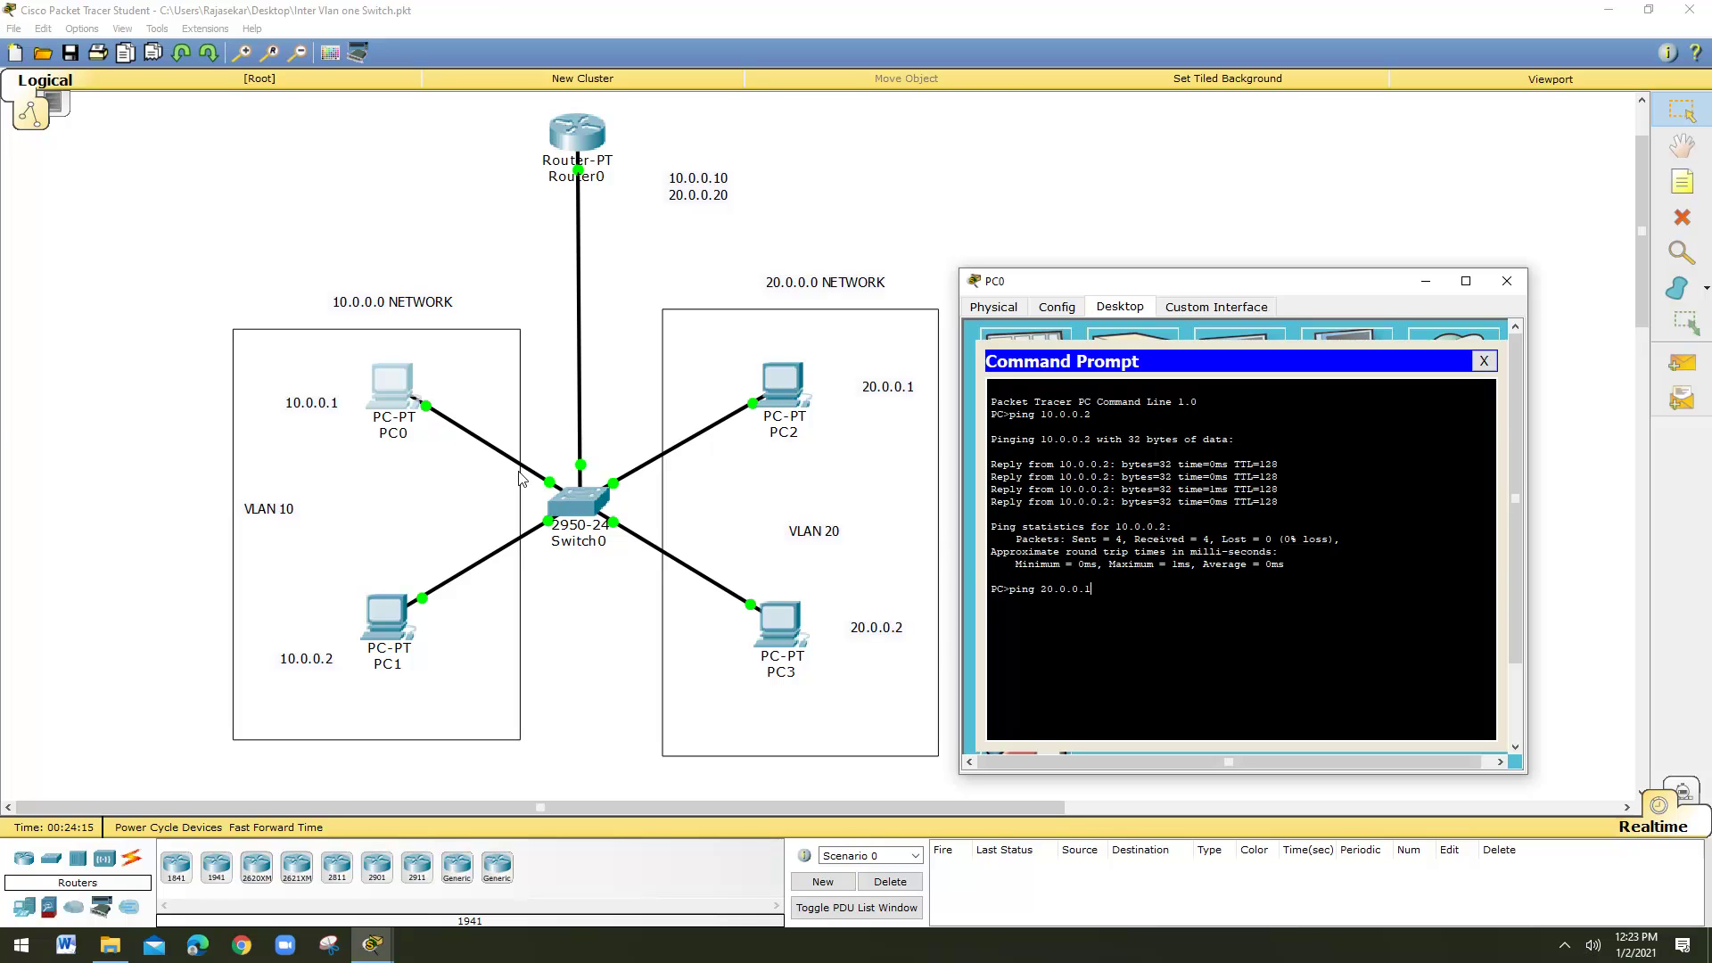
key("Return")
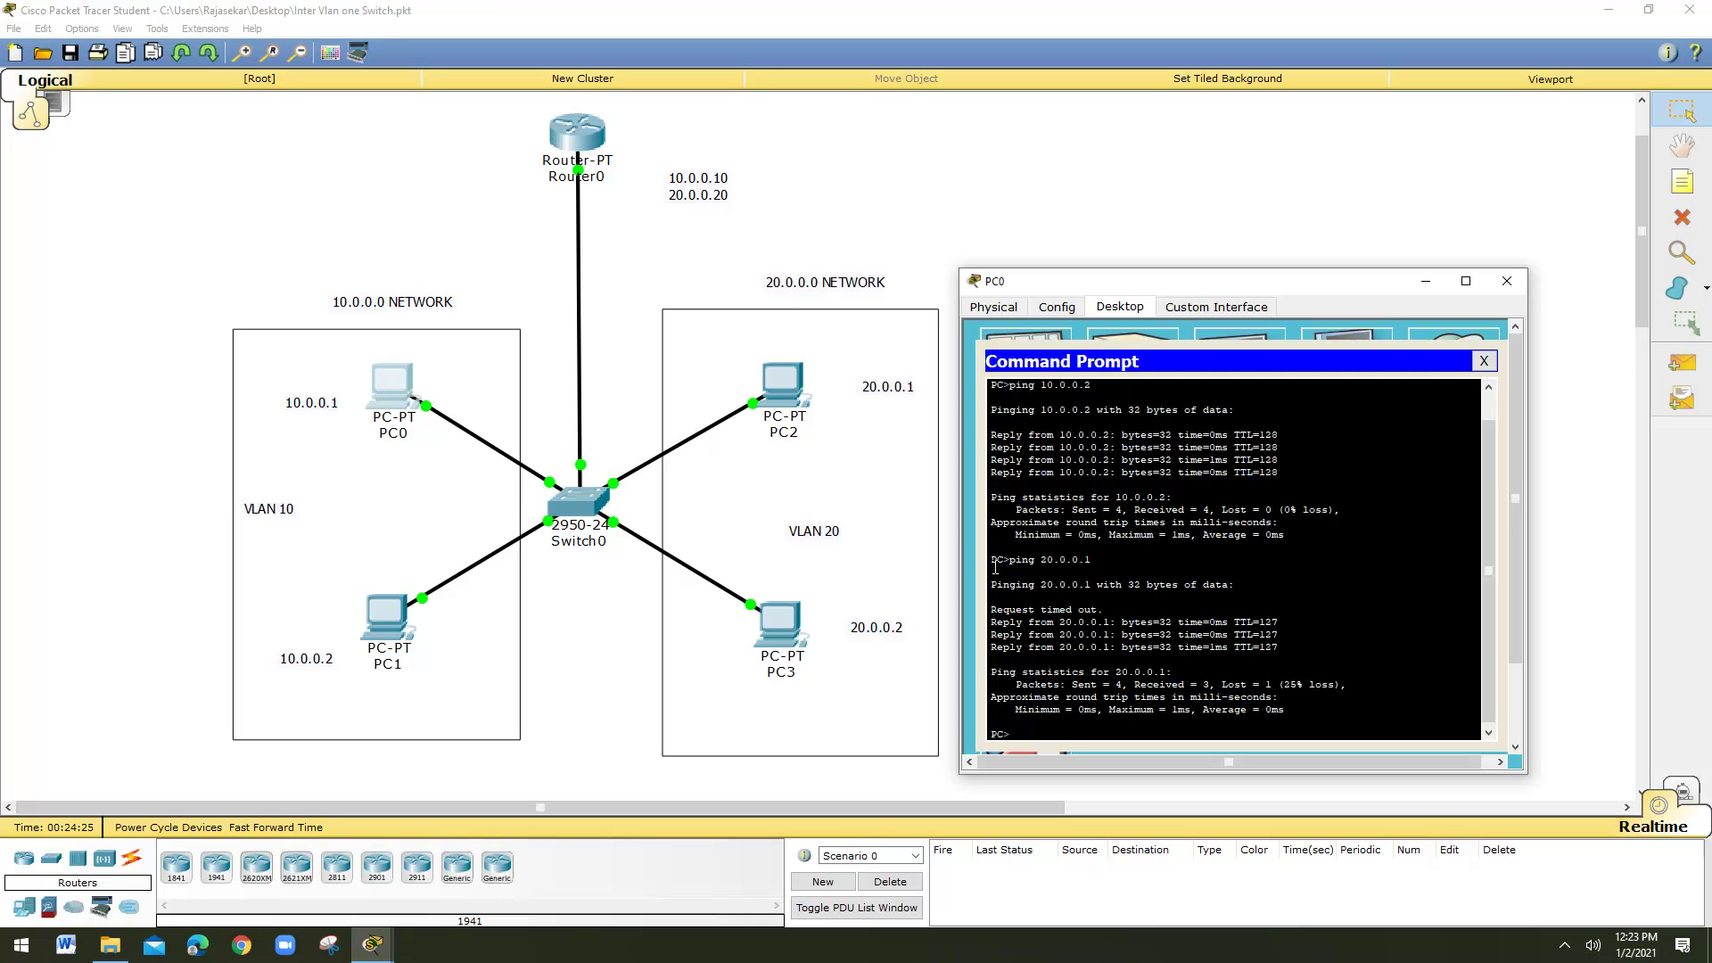
left_click_drag(1119, 607, 991, 610)
left_click_drag(1130, 616, 1028, 622)
left_click(1504, 283)
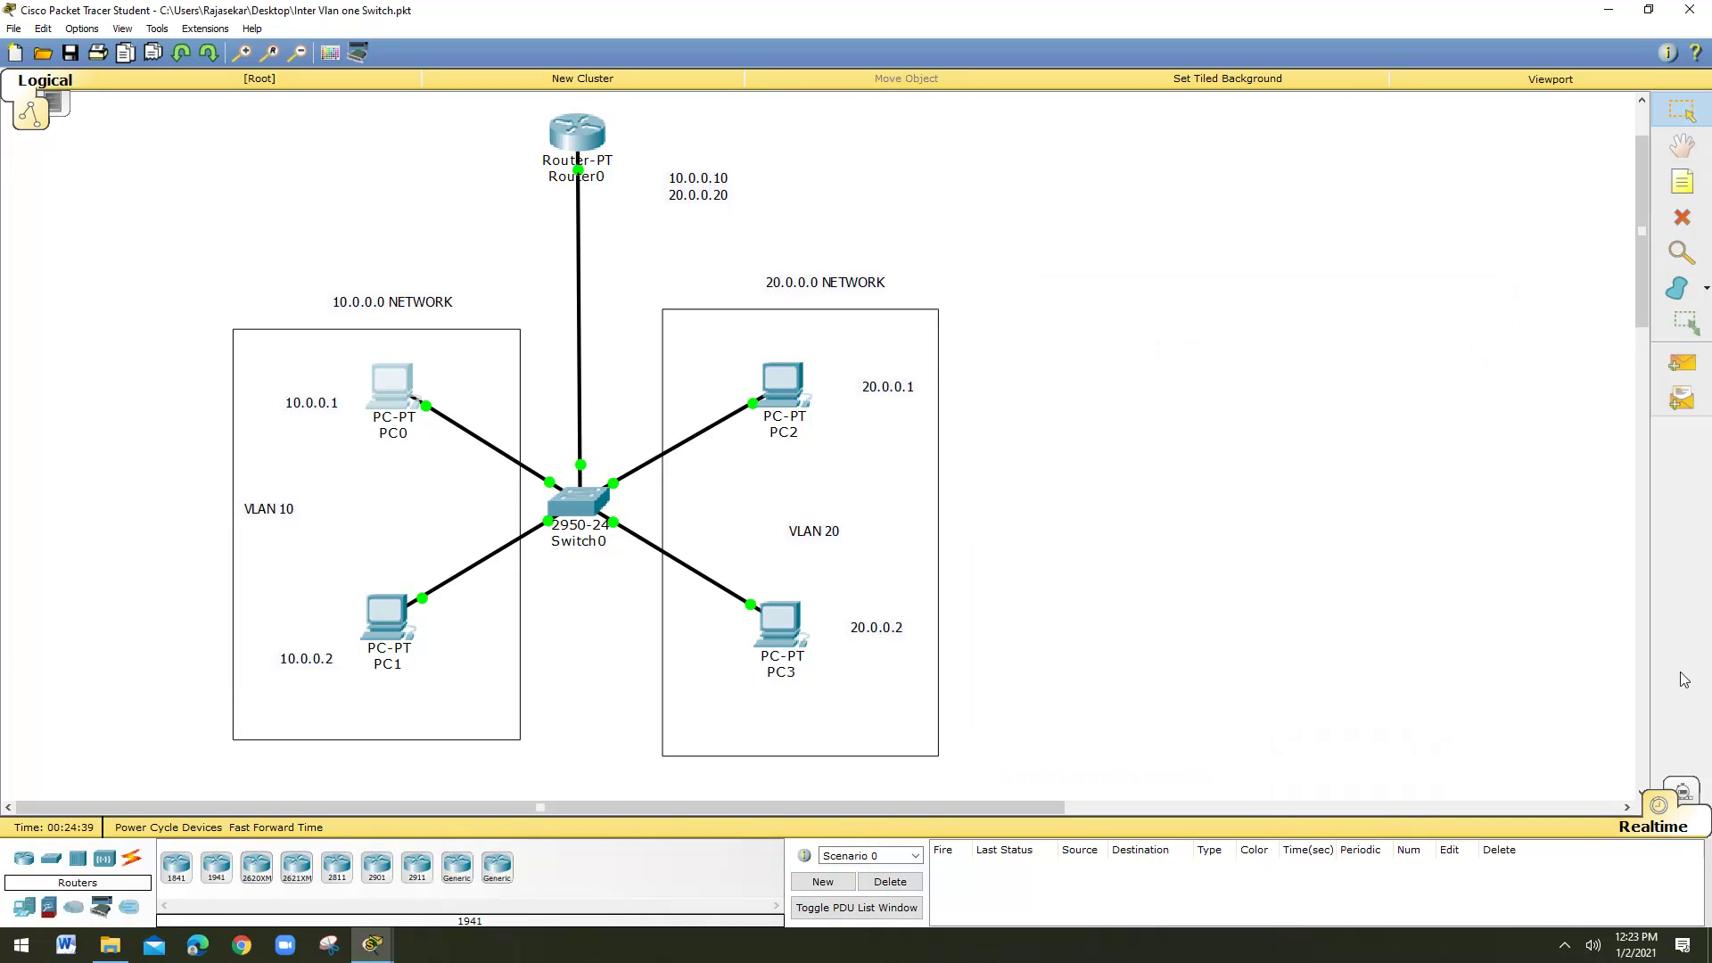
Switch to Simulation mode and filter the event list to show only ICMP events
left_click(1686, 794)
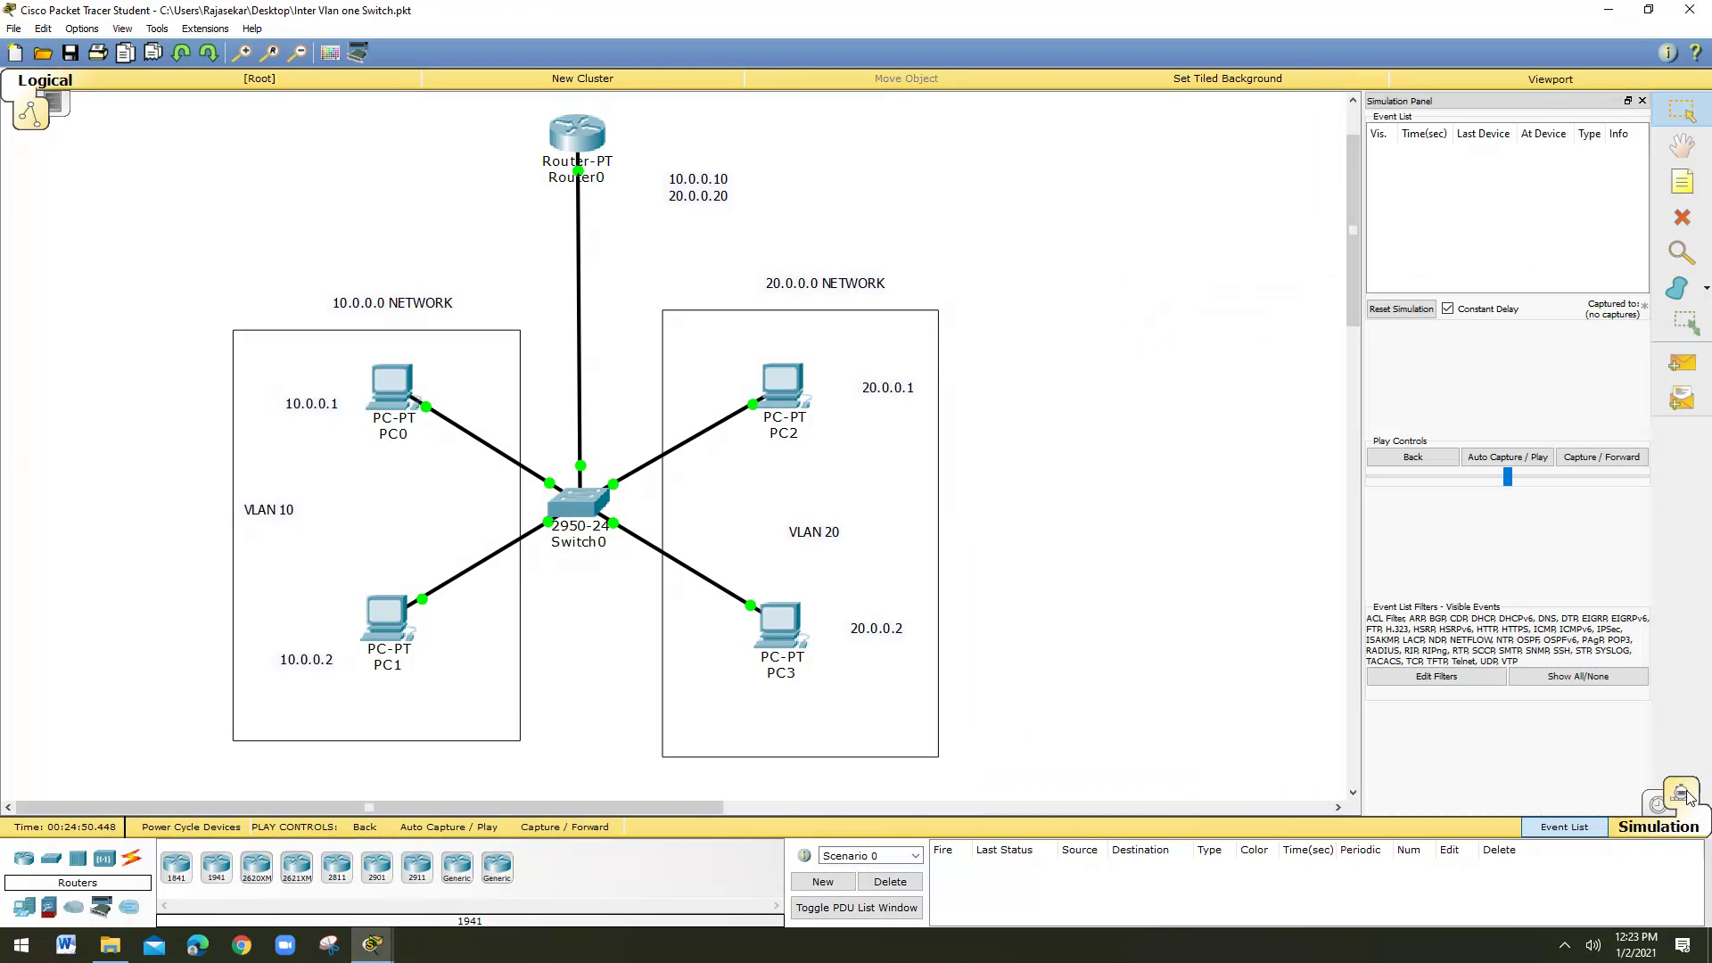
left_click(1556, 678)
left_click(1464, 665)
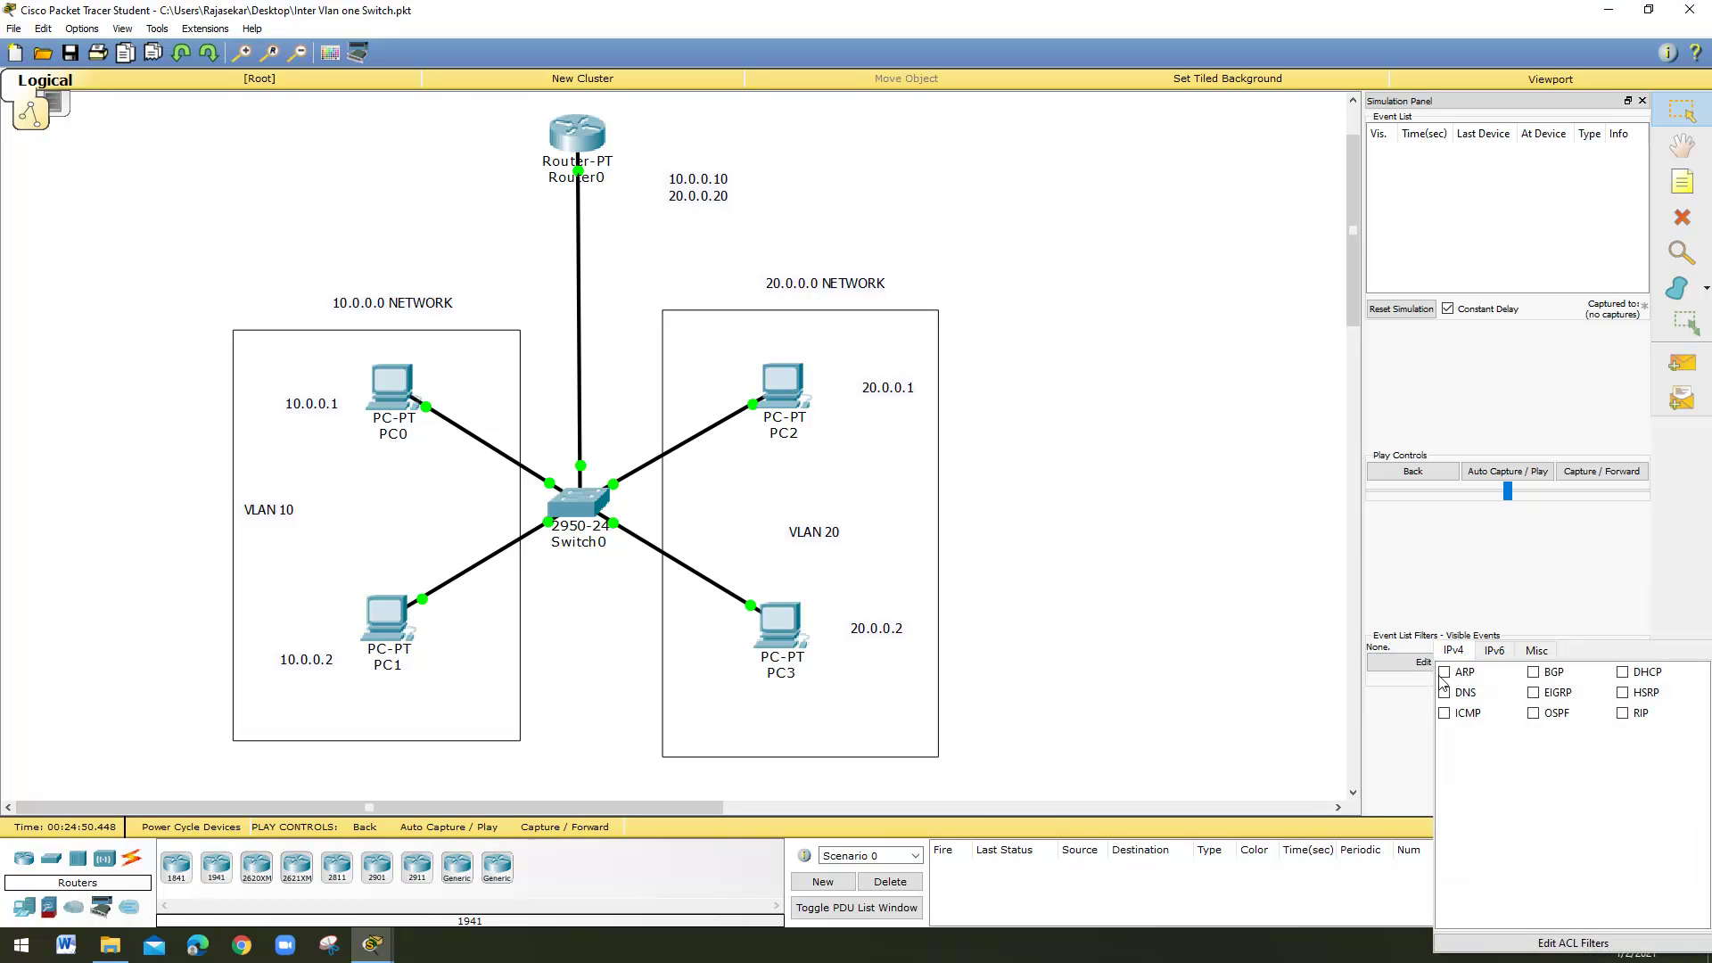
left_click(1445, 713)
left_click(1370, 749)
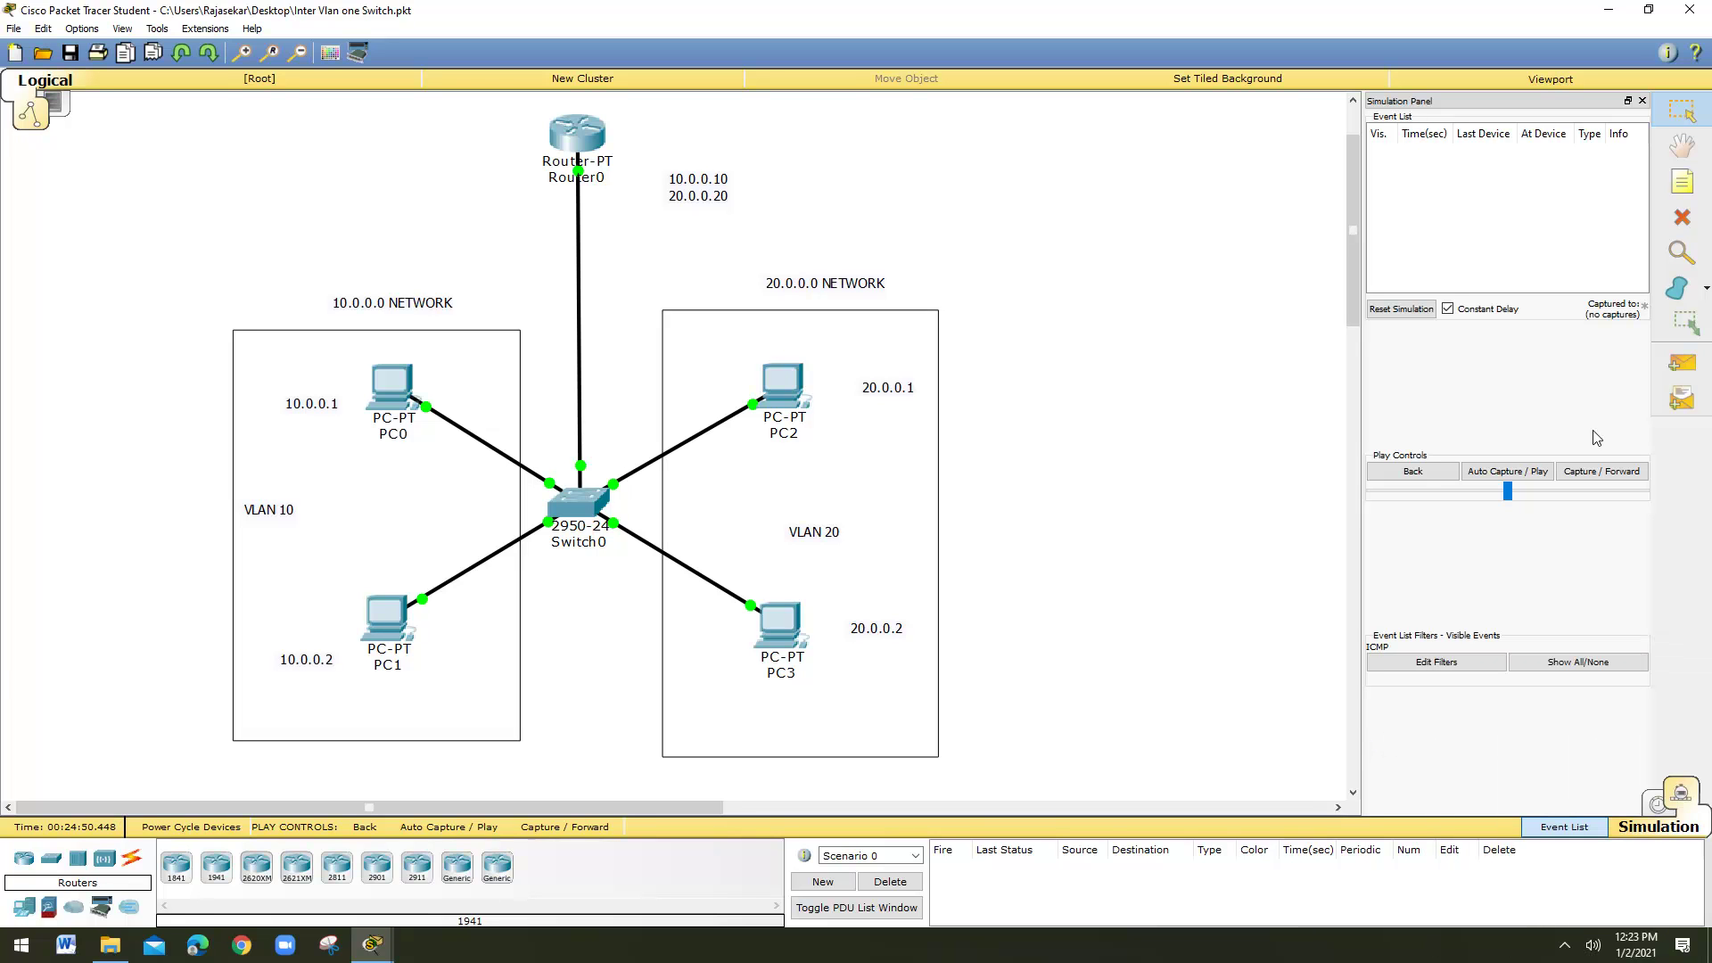
Add a simple PDU from PC0 to PC2 and start automatic capture and playback of the simulation
left_click(1681, 362)
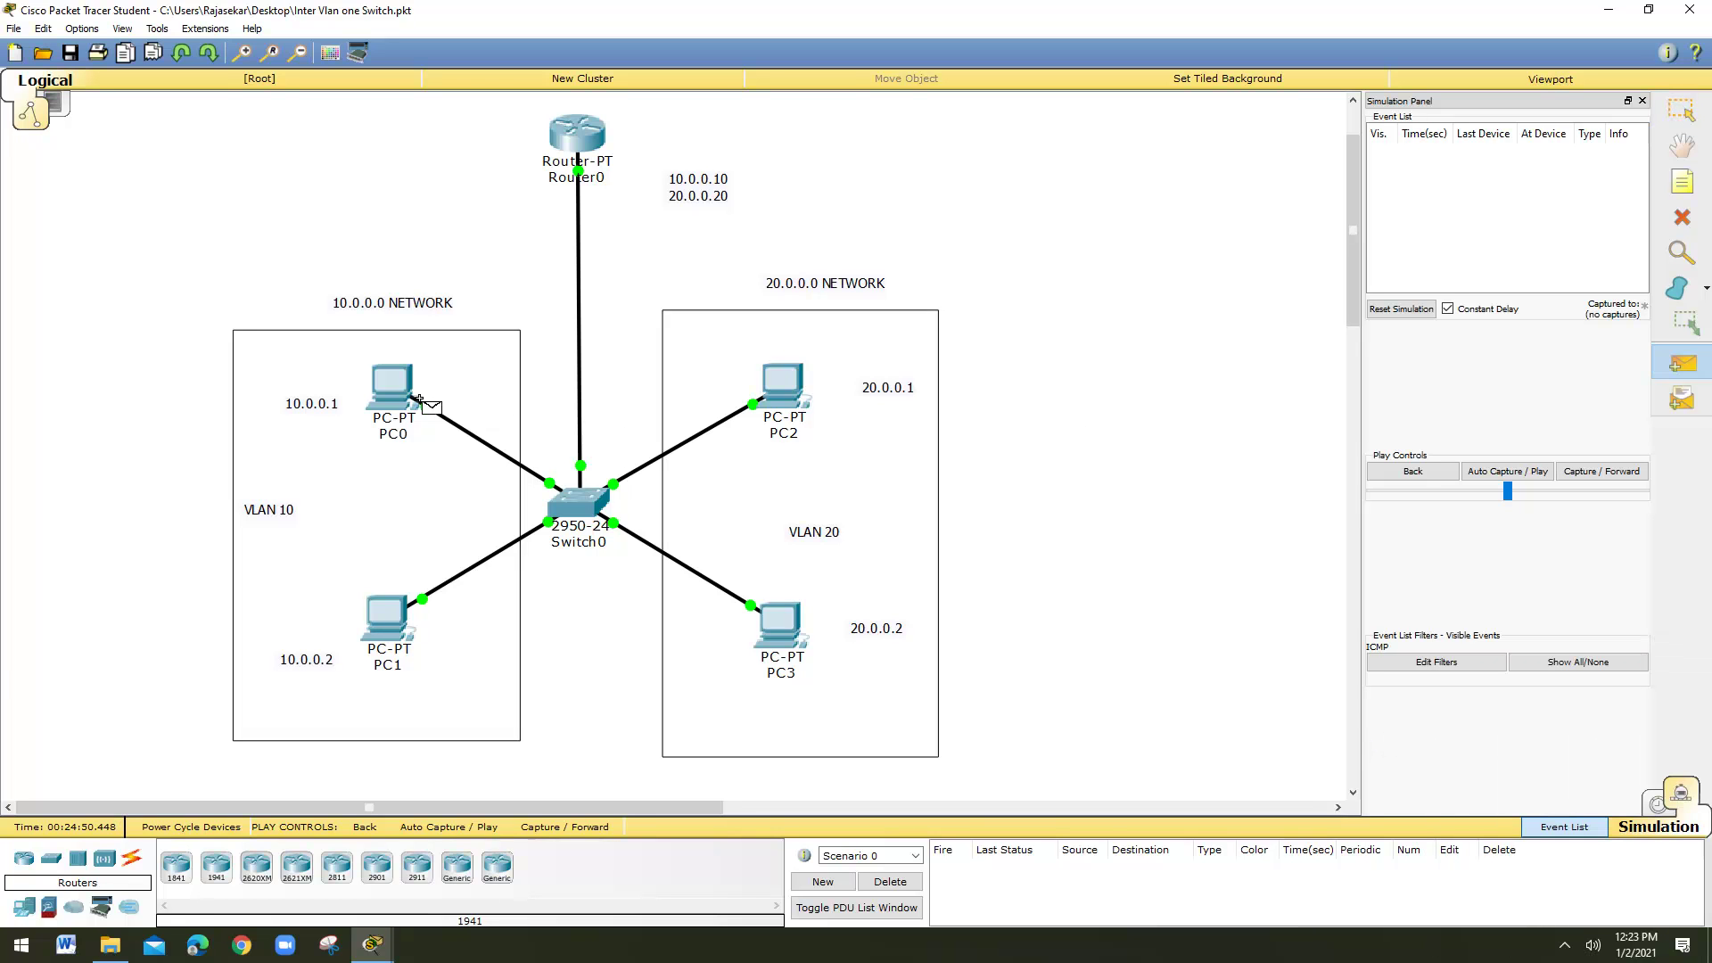
left_click(388, 377)
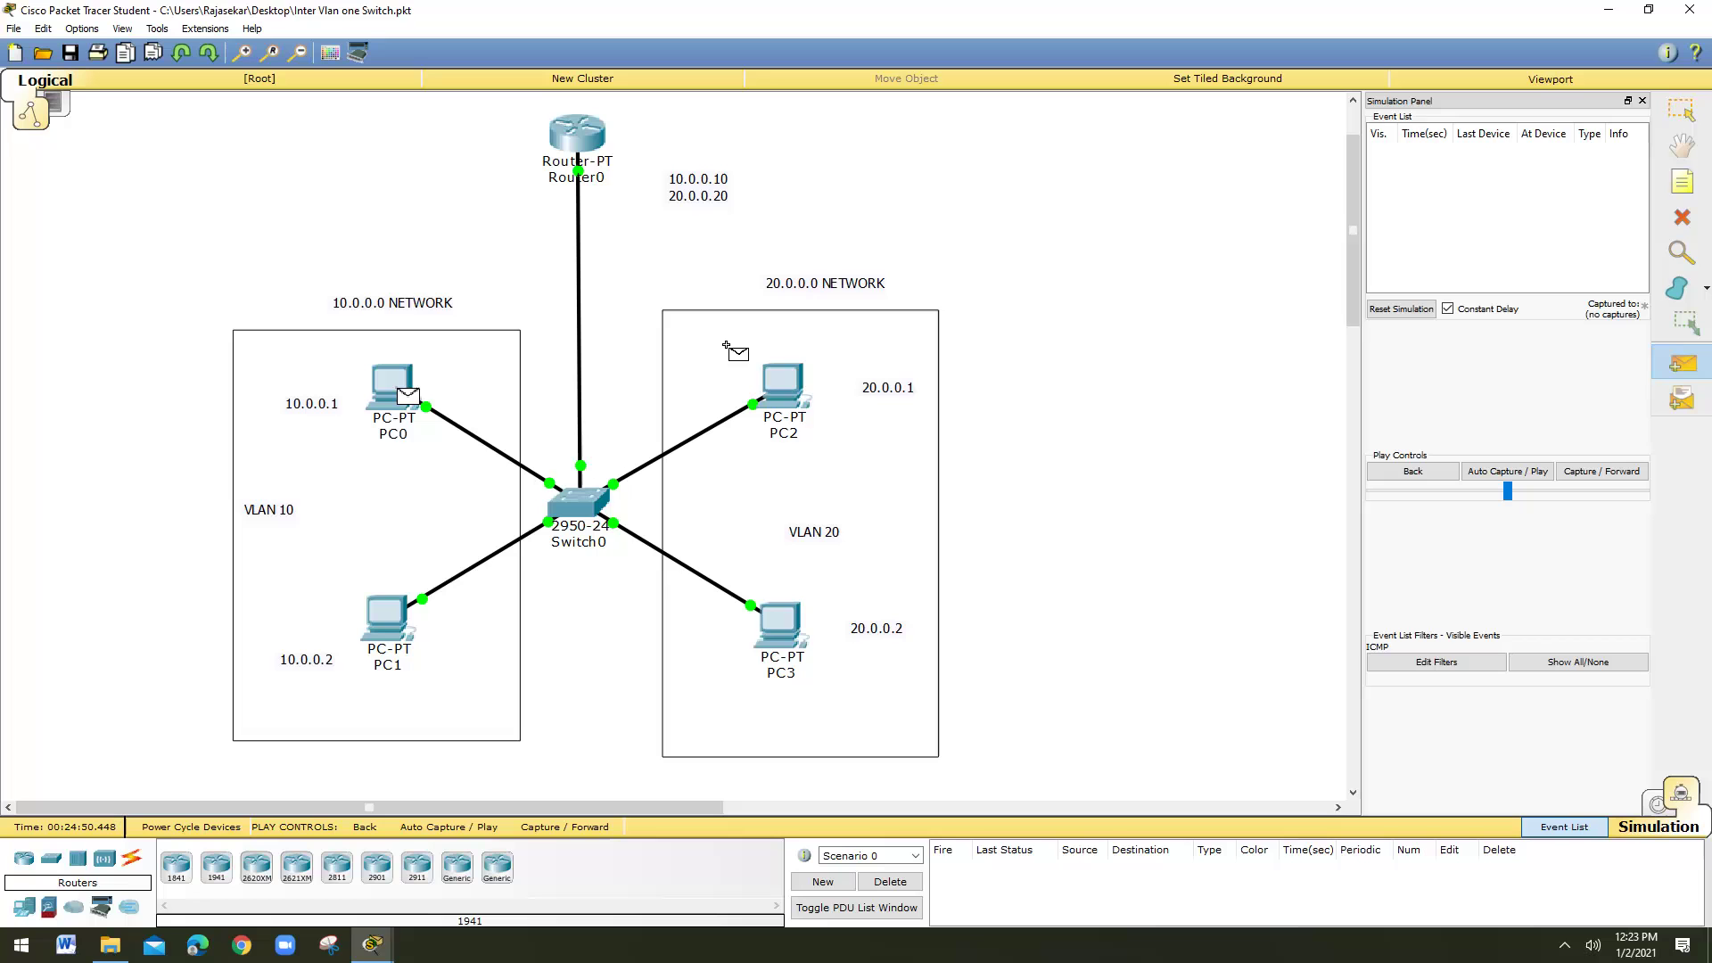
left_click(782, 389)
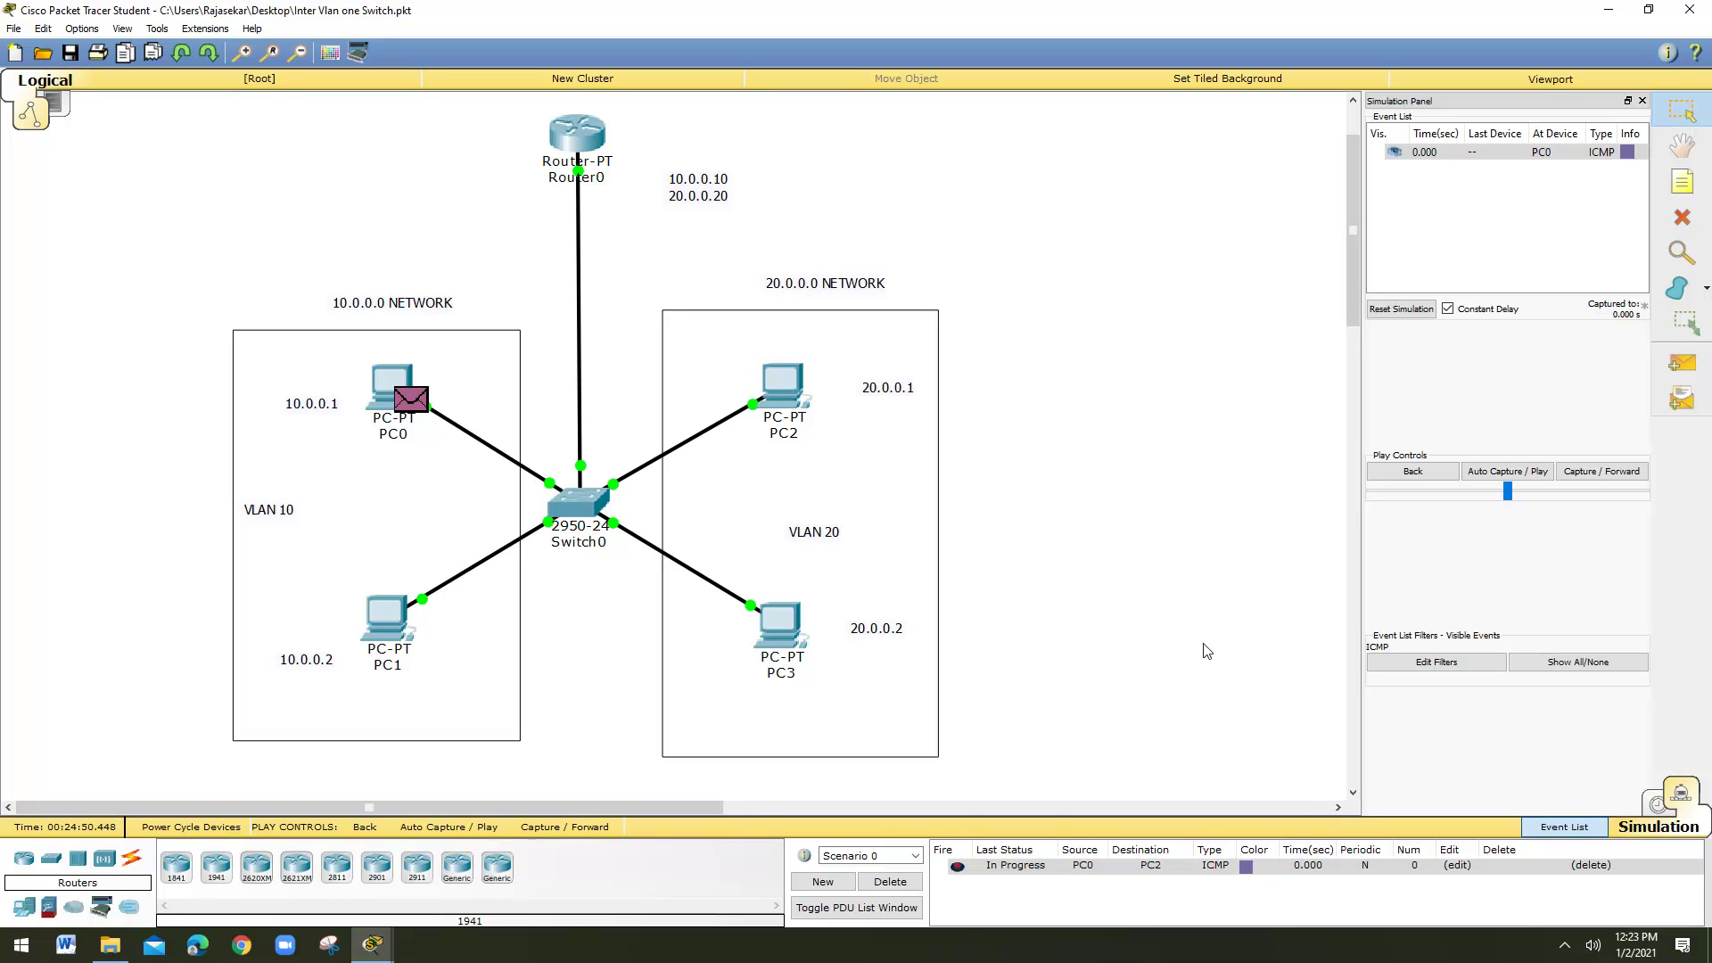
left_click(1484, 475)
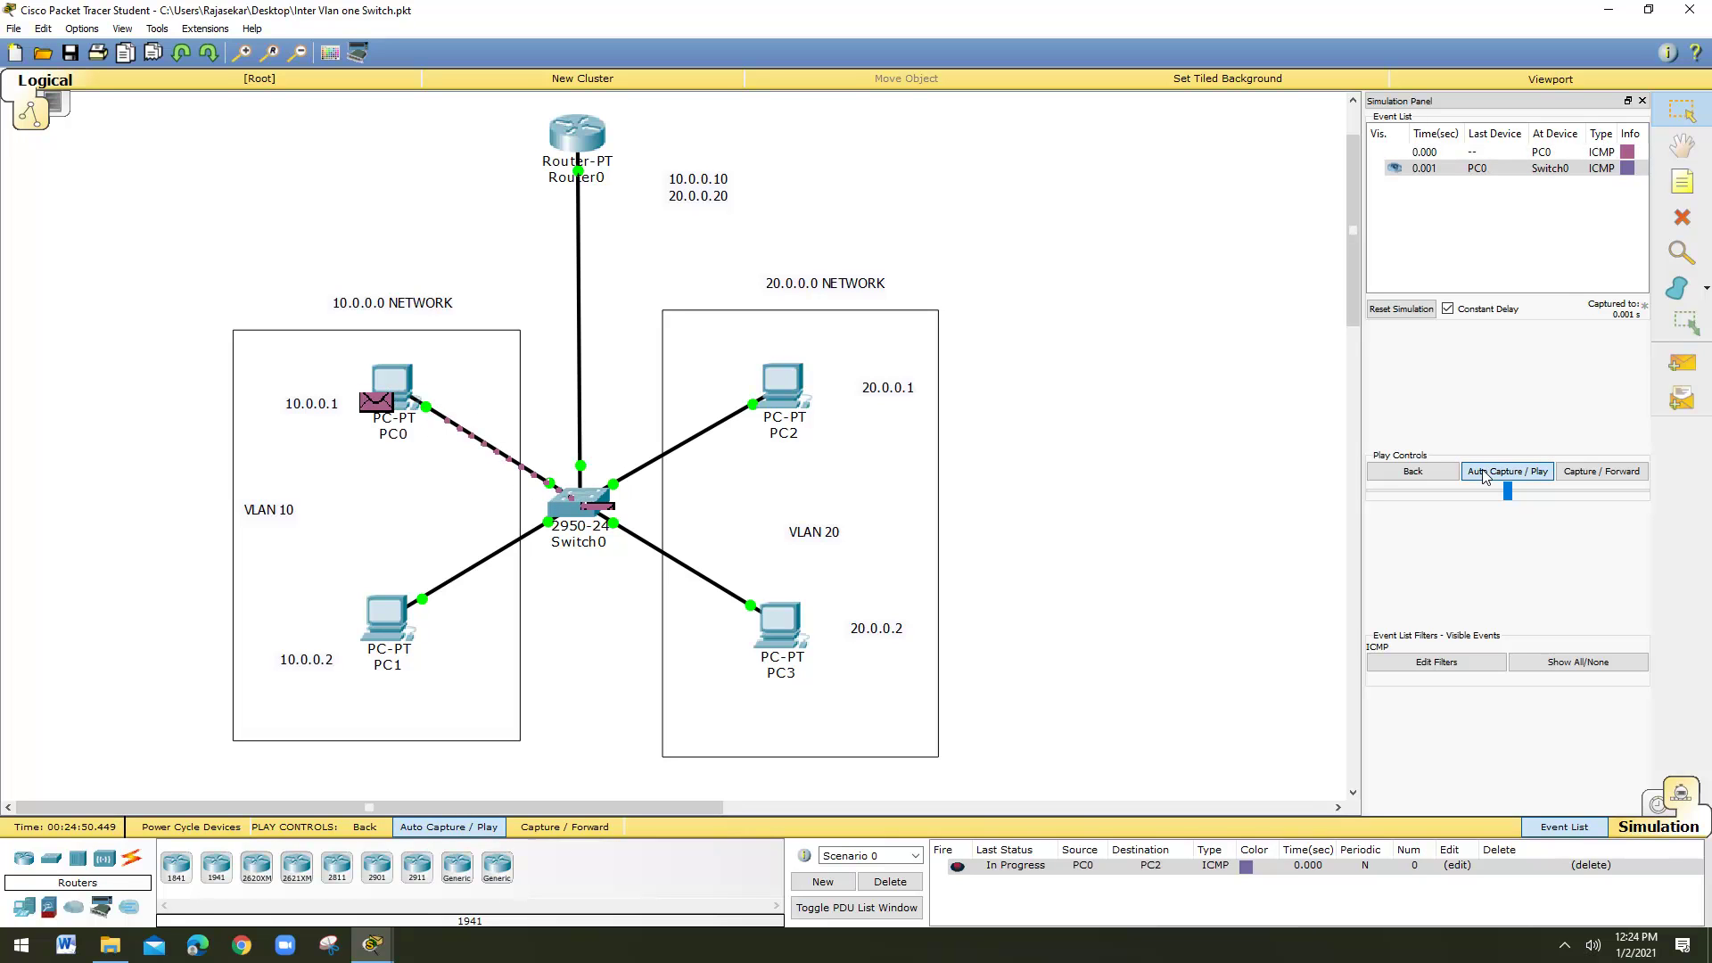